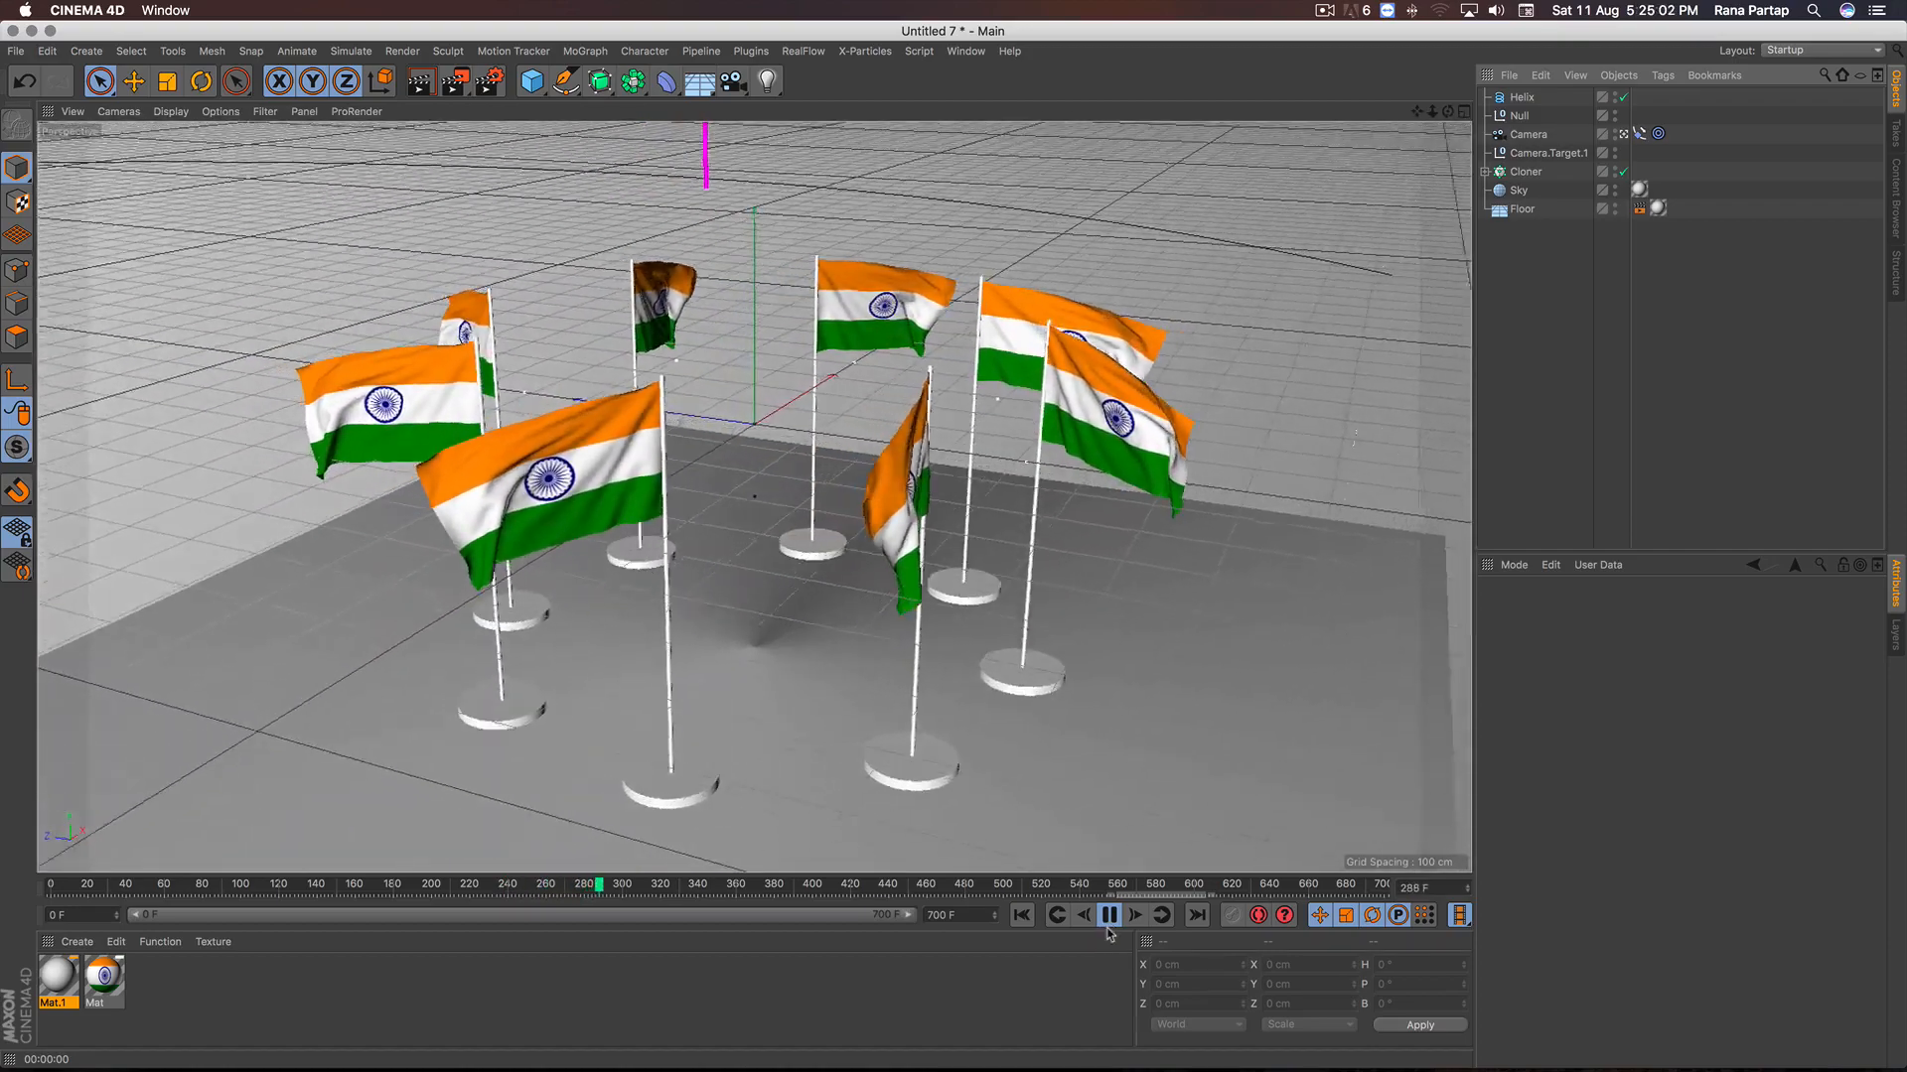
# Step: Stop the playback of the finished flag animation and render the current view
pyautogui.click(1108, 920)
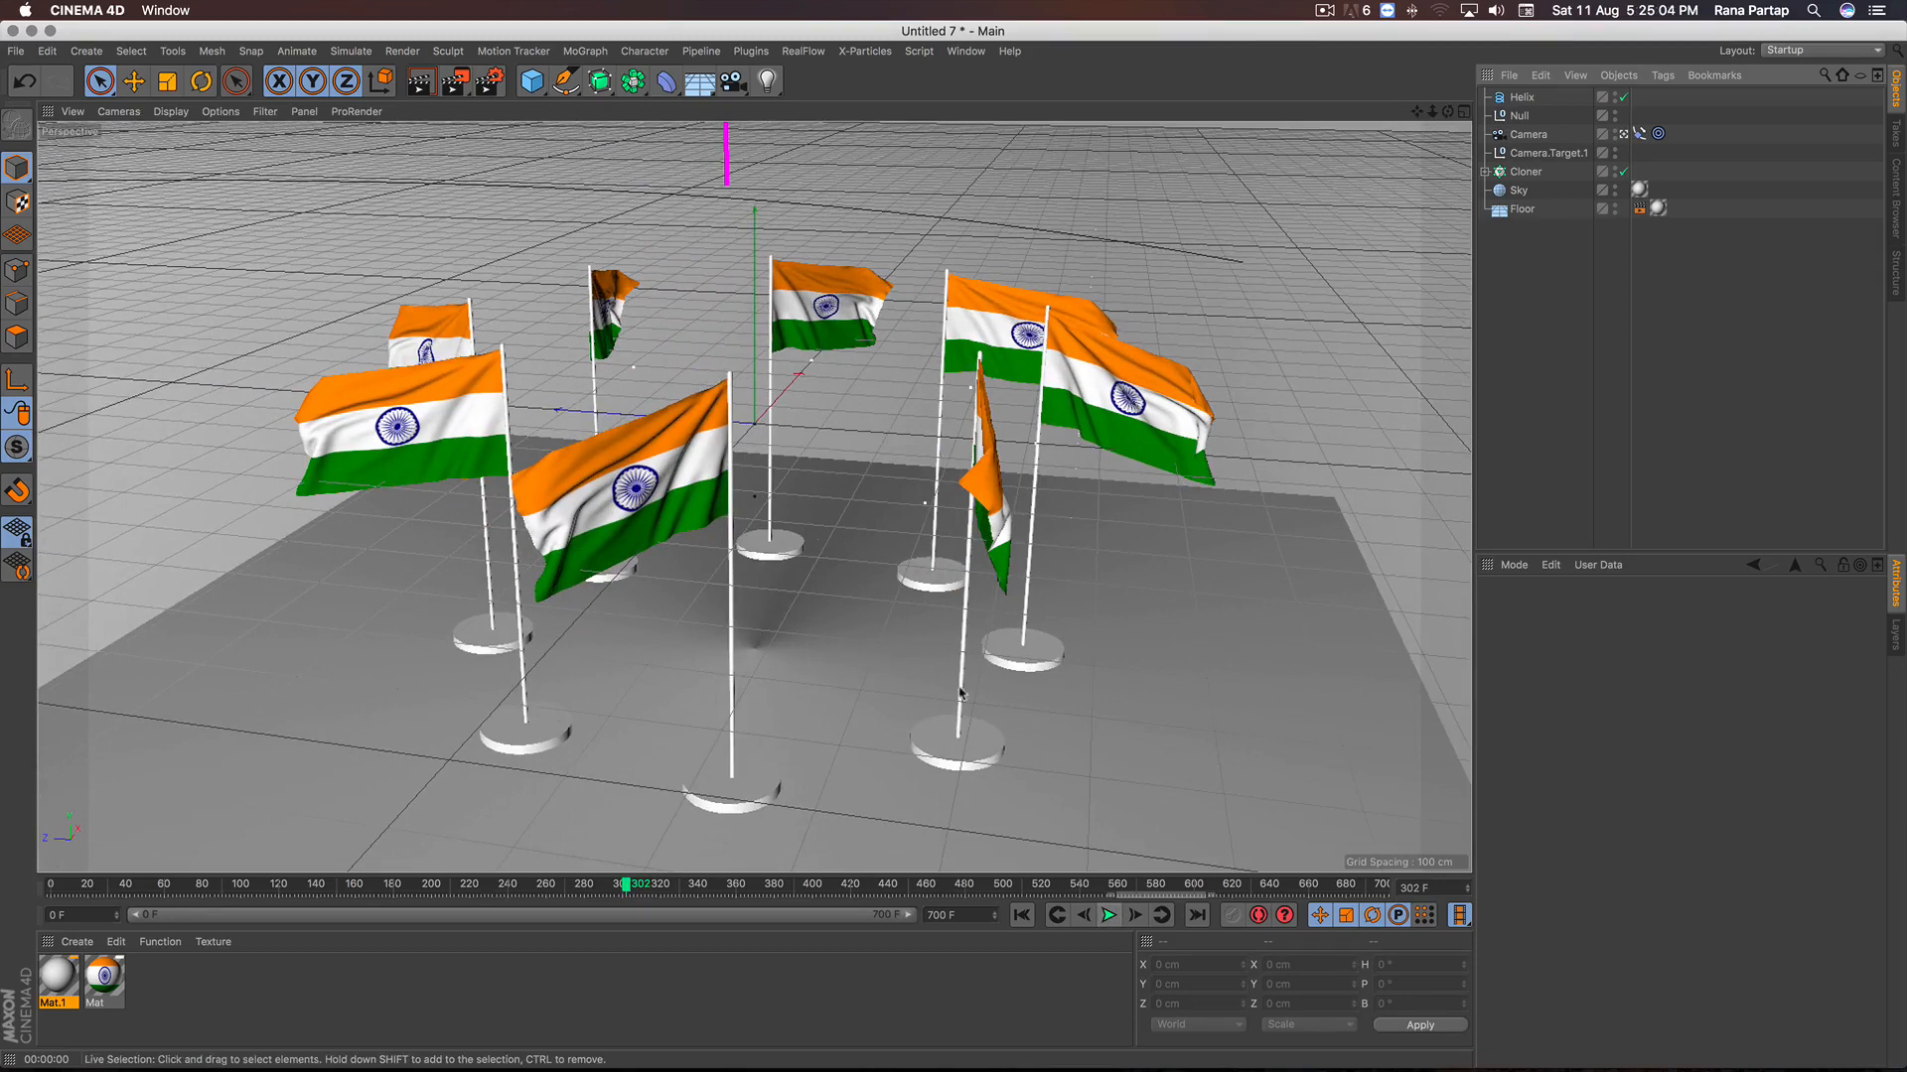
pyautogui.press('super+r')
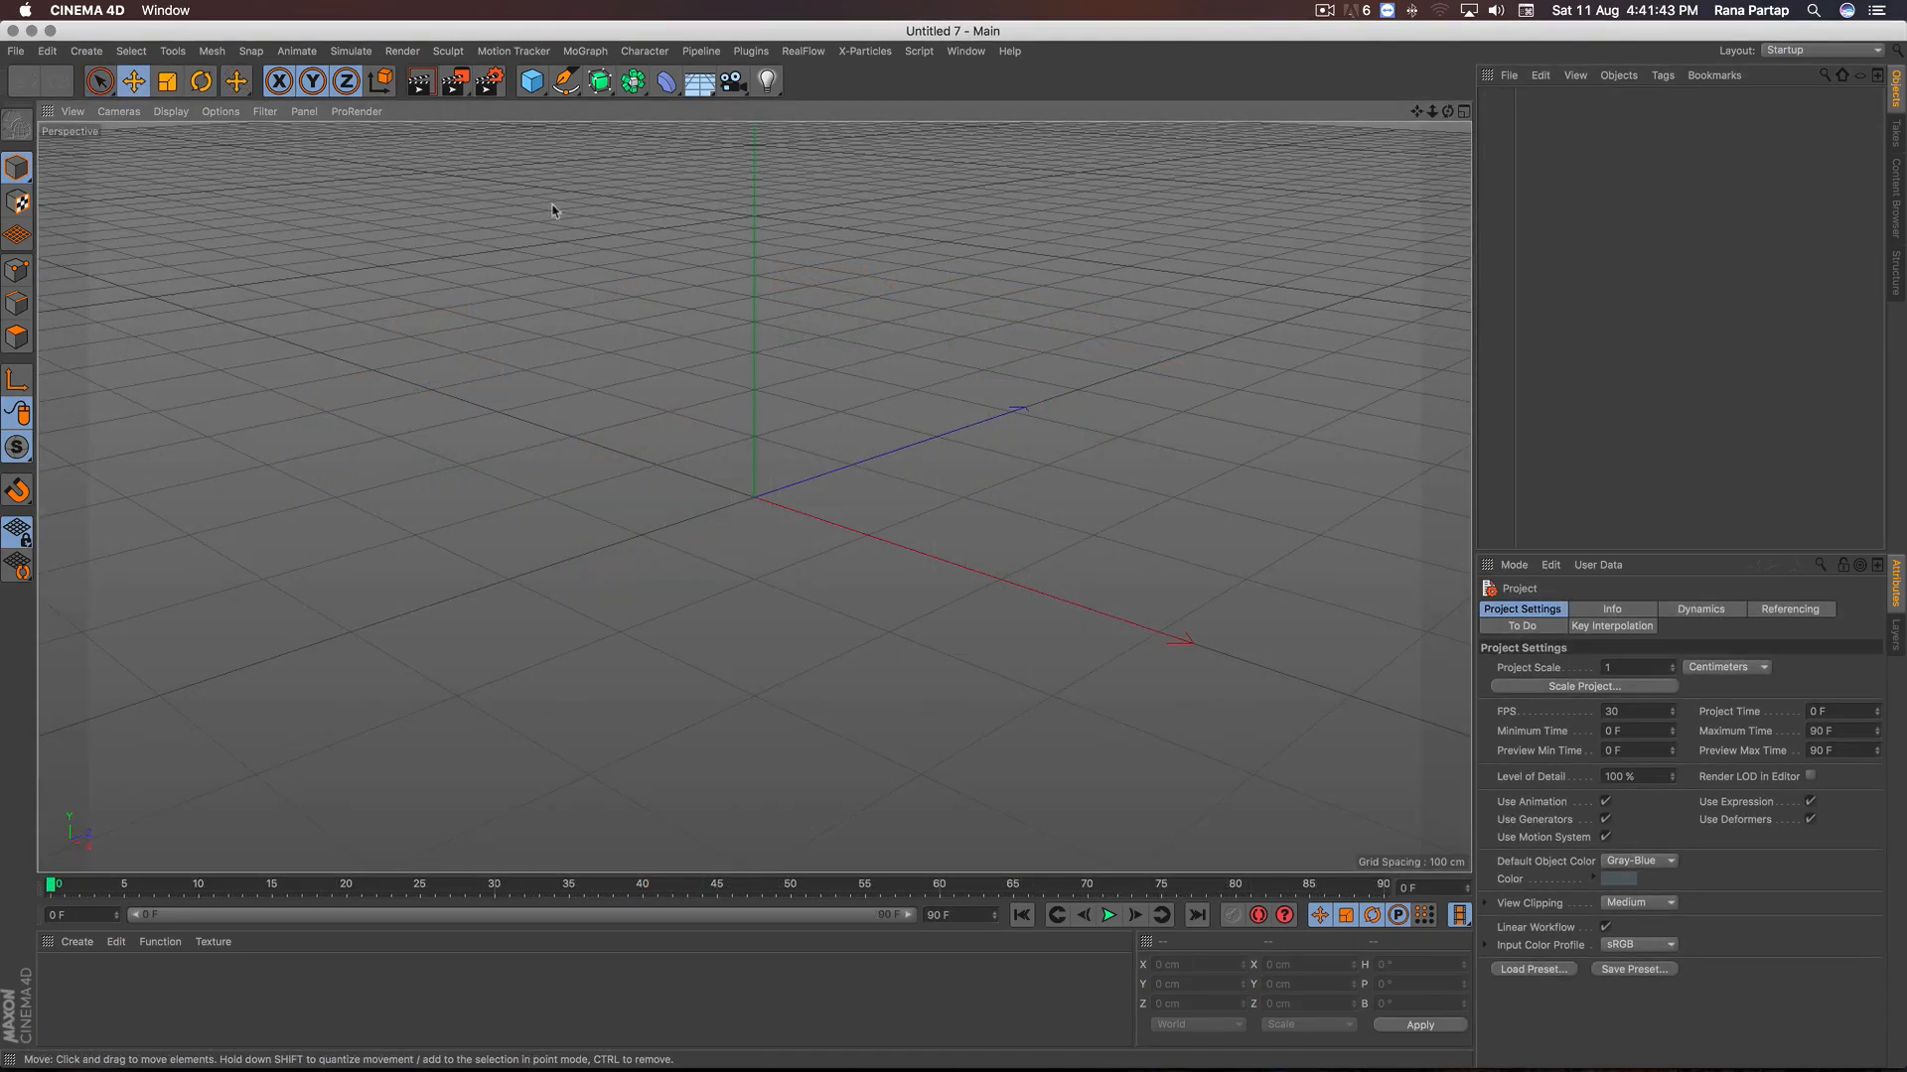
# Step: Add a plane primitive for the flag and set its orientation to +Z
pyautogui.click(532, 81)
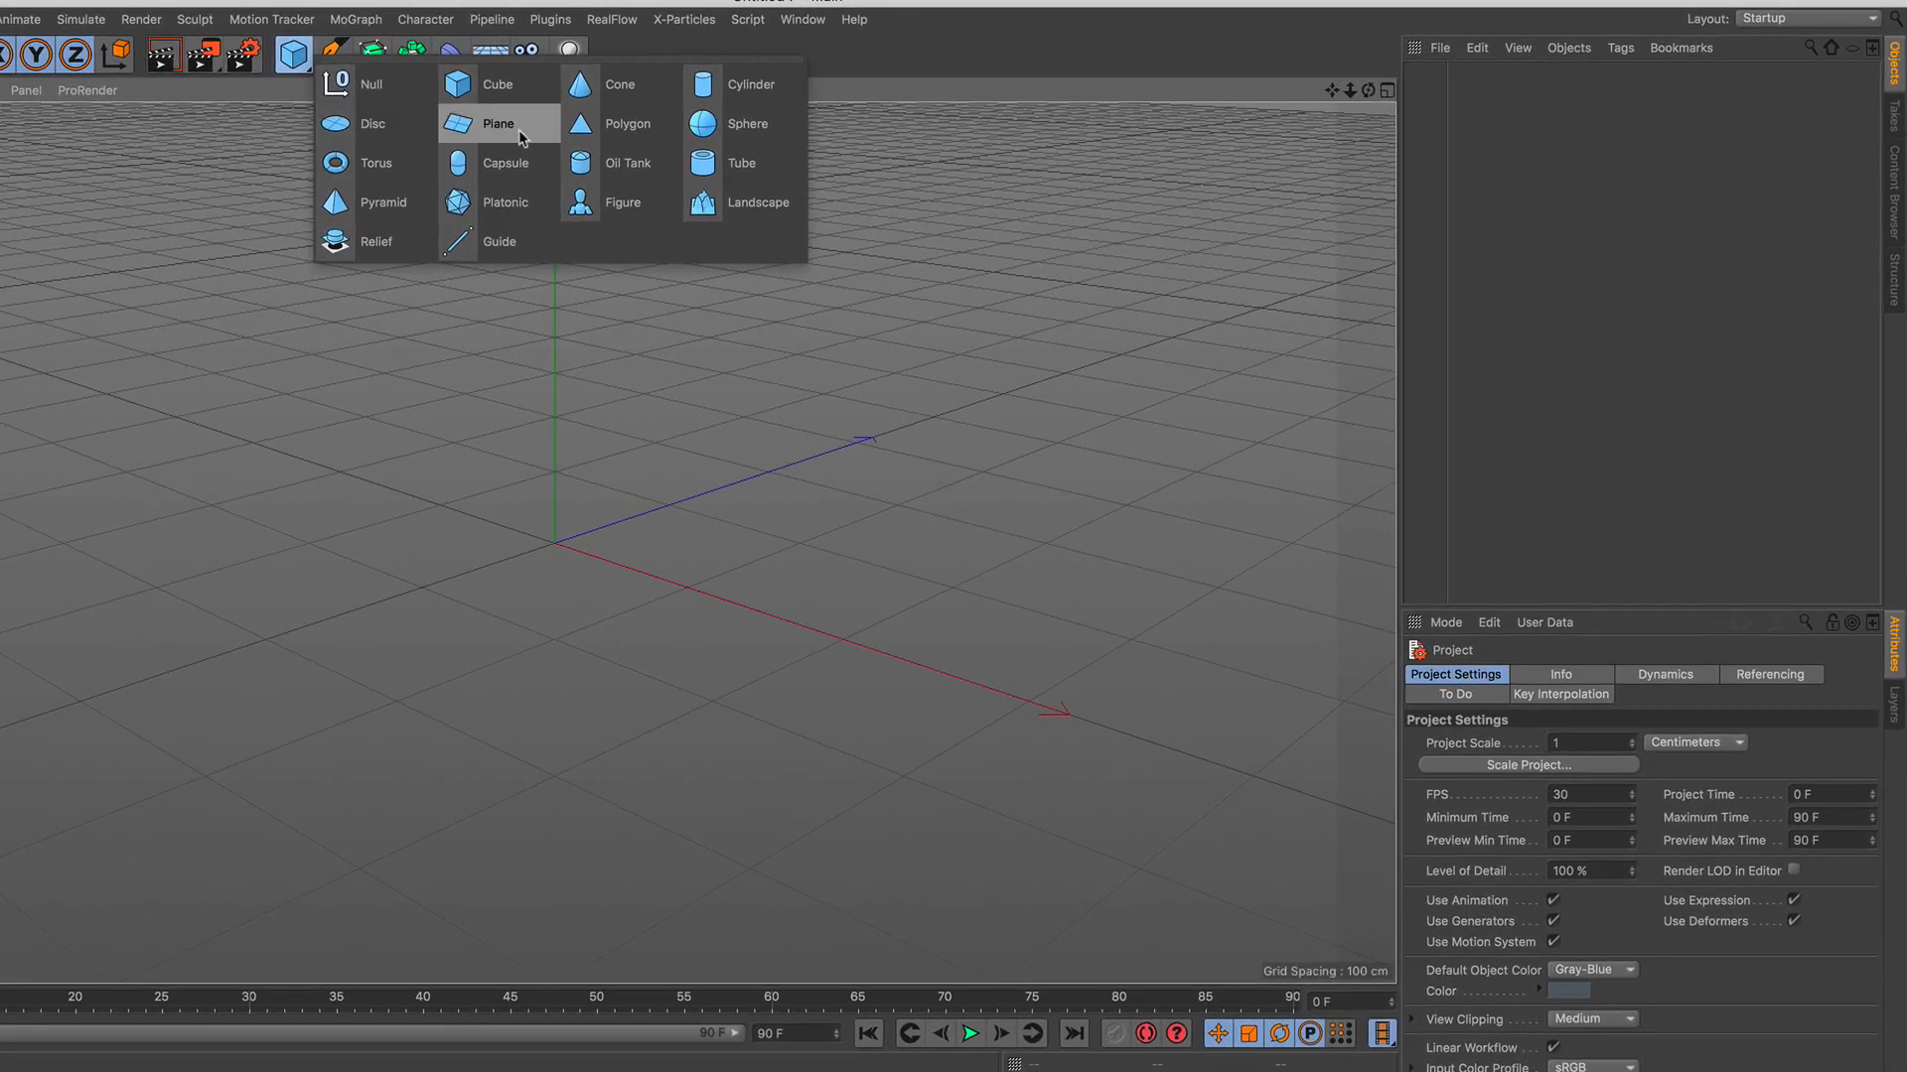
pyautogui.click(520, 137)
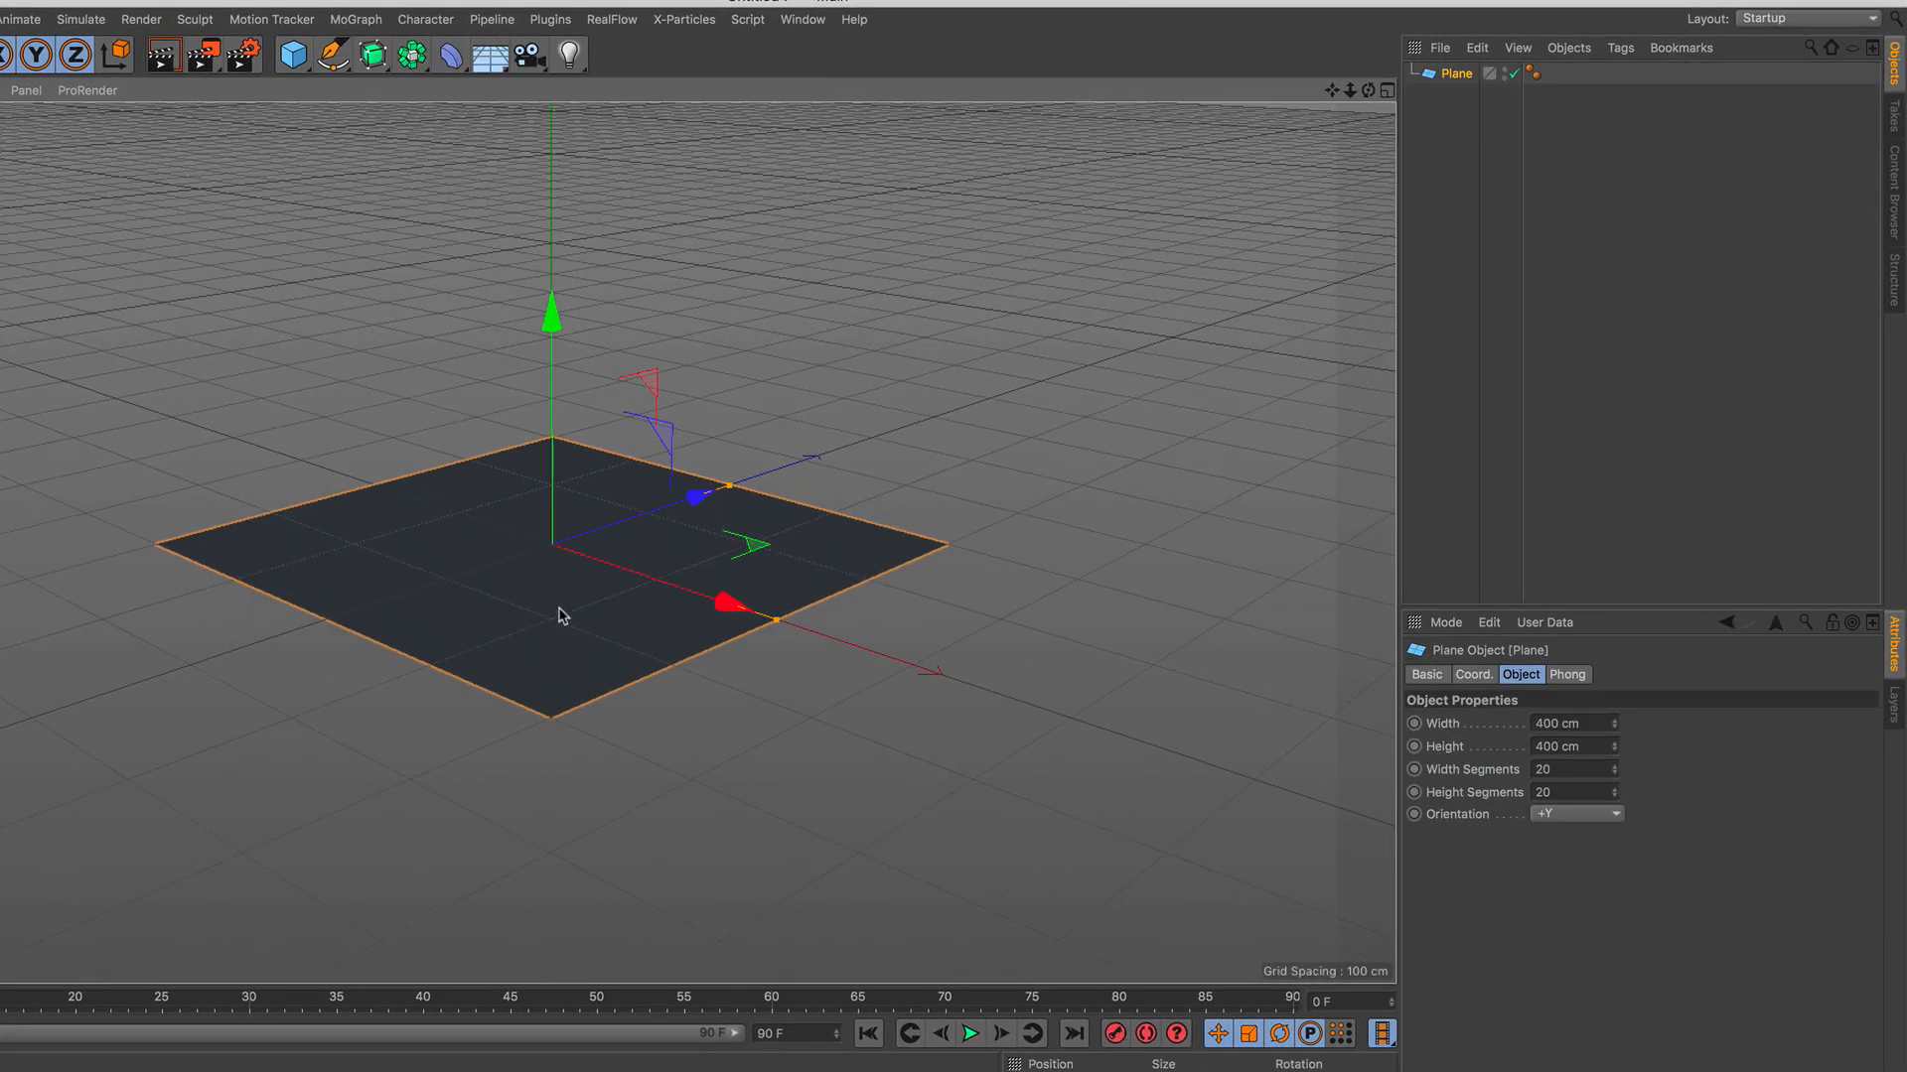
pyautogui.click(1577, 816)
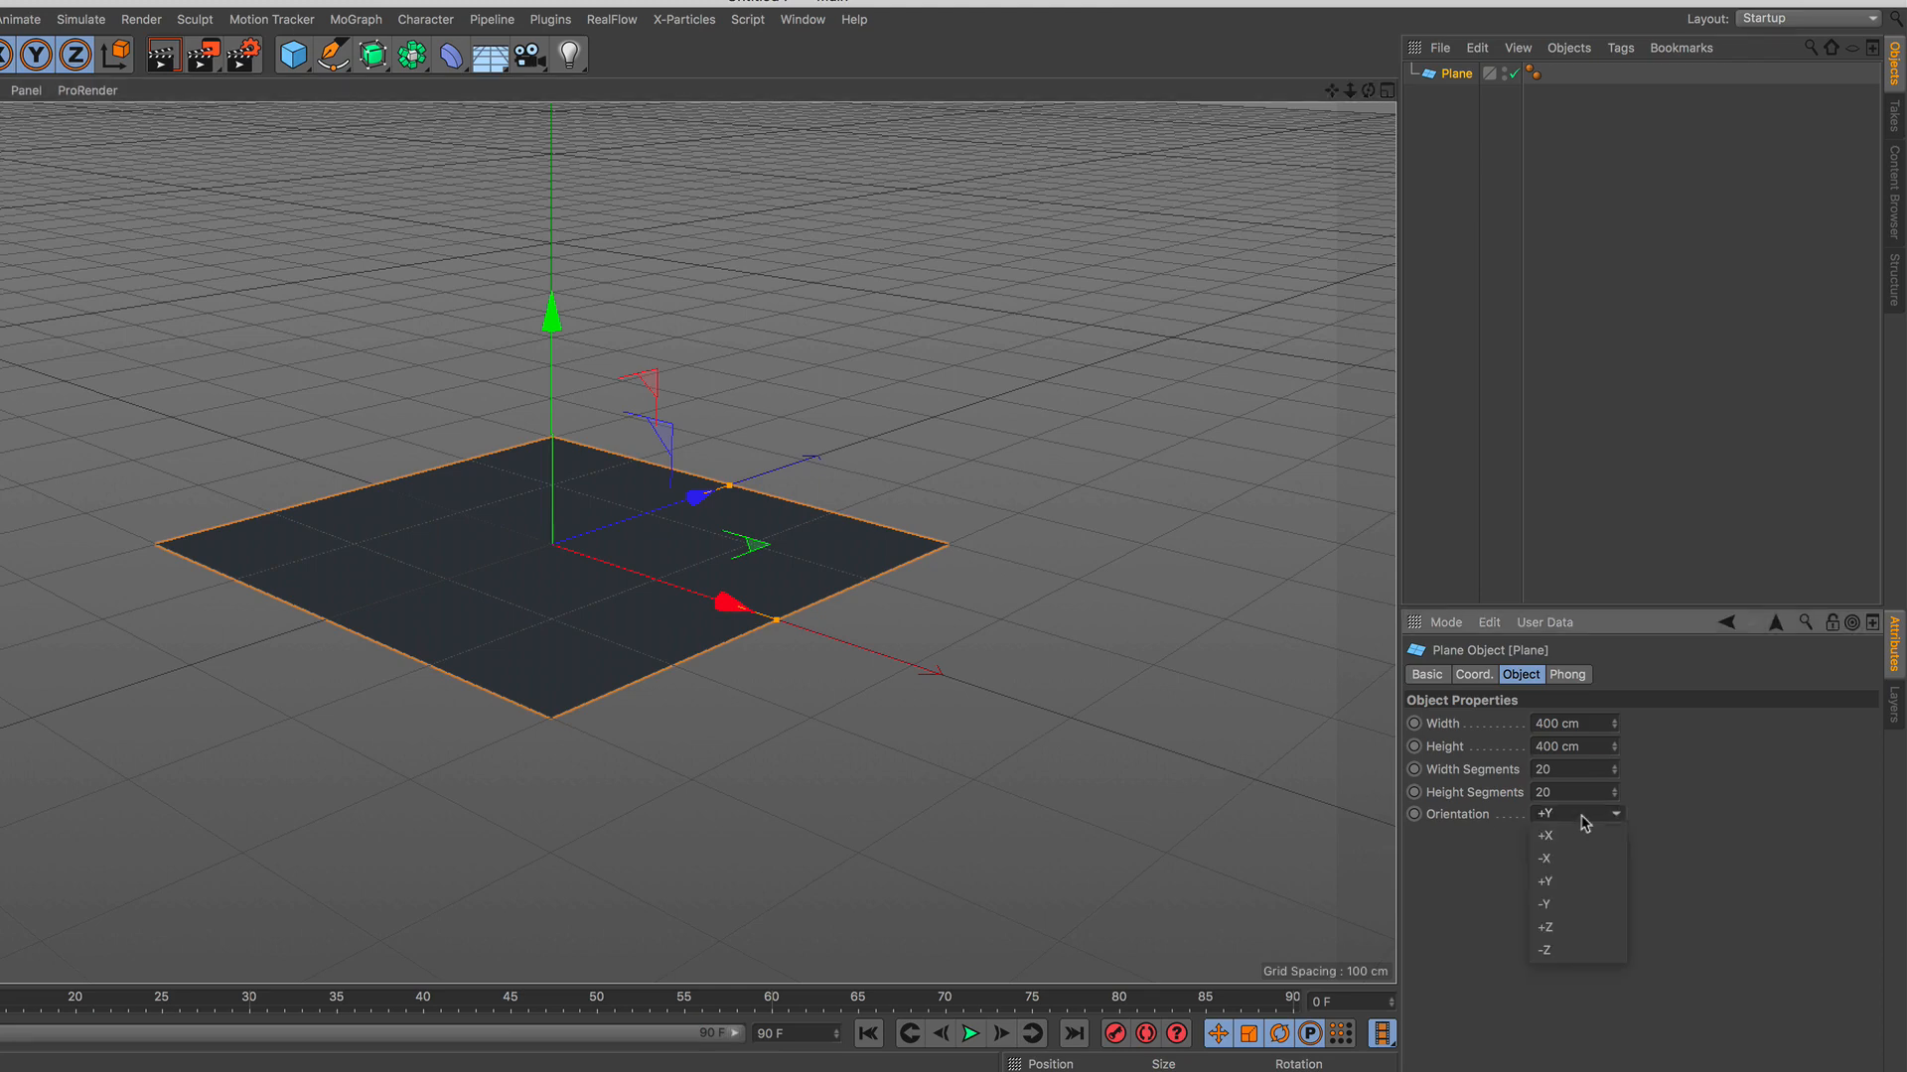
pyautogui.click(1572, 926)
# Step: Resize the upright plane to flag proportions, about 298 cm wide and 167 cm high
pyautogui.keyDown('alt'); pyautogui.moveTo(497, 523); pyautogui.dragTo(695, 561); pyautogui.keyUp('alt')
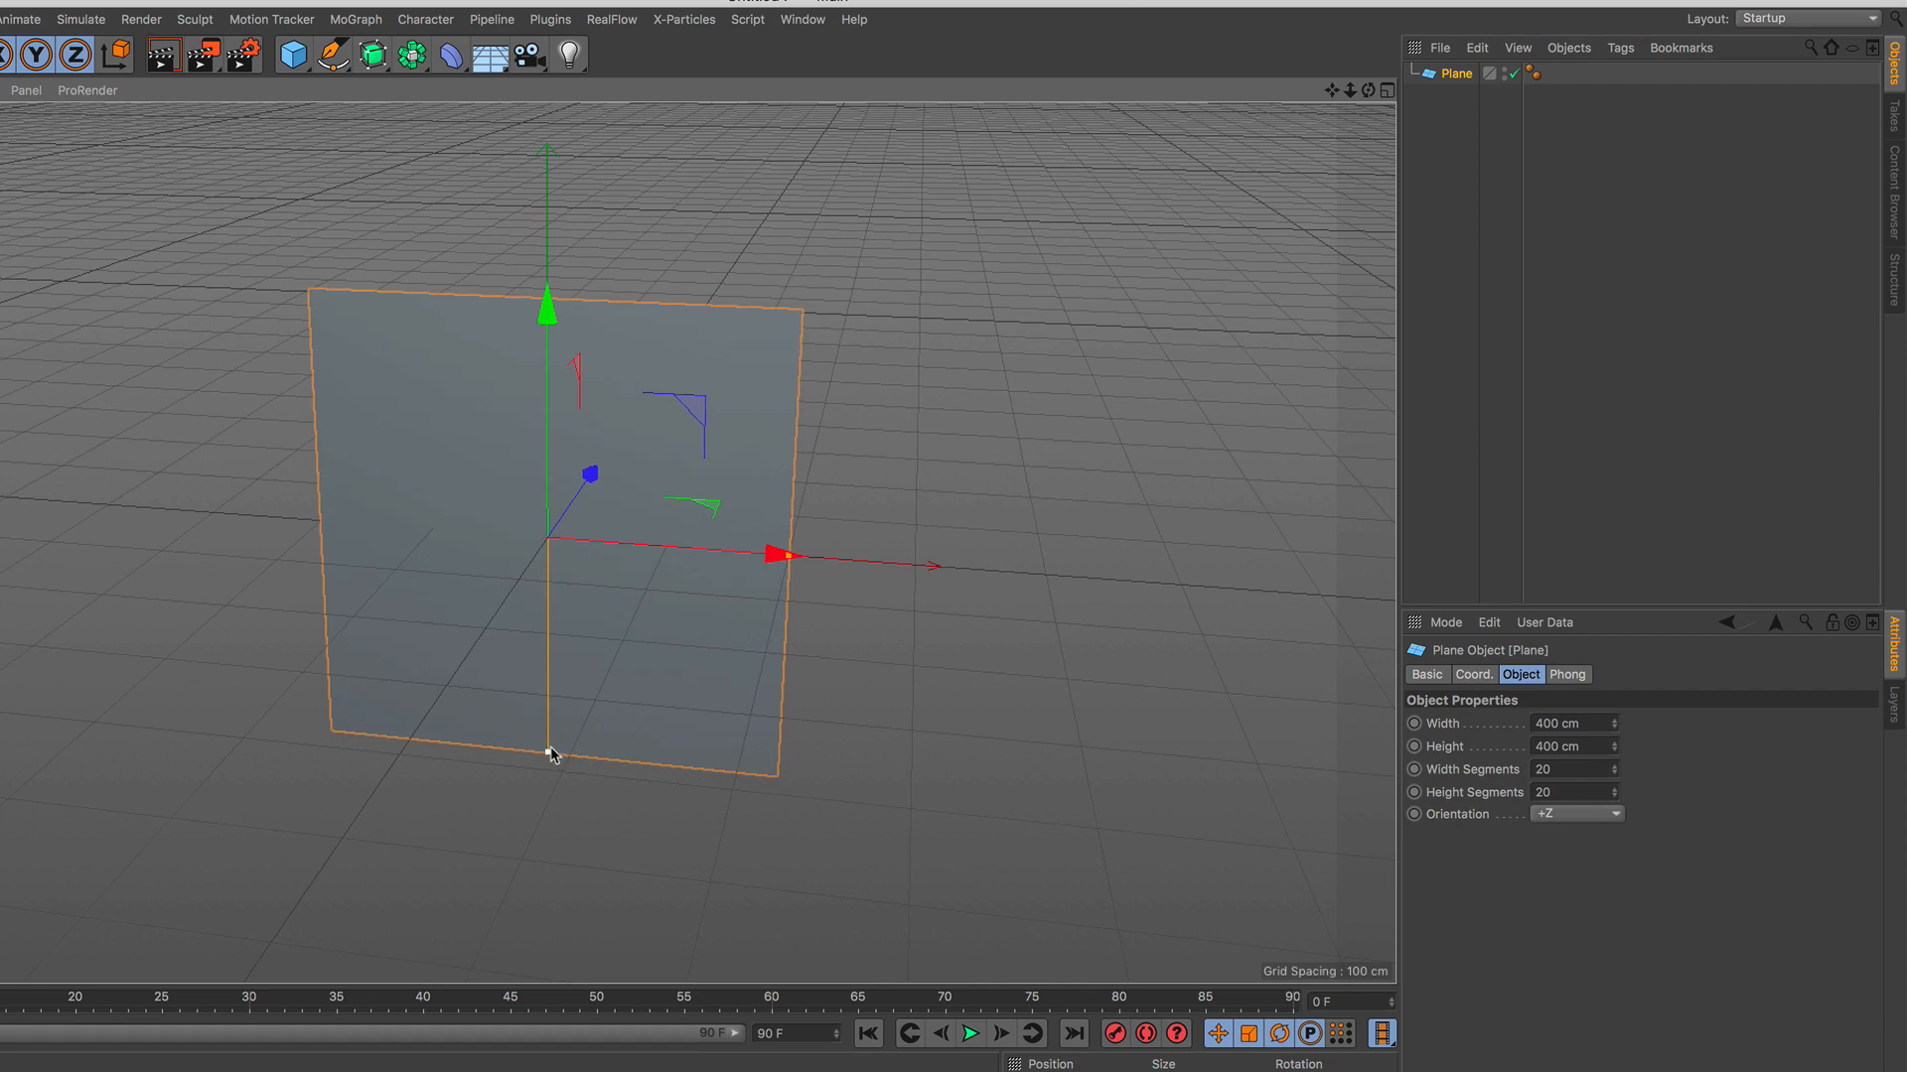
pyautogui.moveTo(549, 752); pyautogui.dragTo(549, 638)
pyautogui.keyDown('alt'); pyautogui.moveTo(521, 472); pyautogui.dragTo(610, 486, button='right'); pyautogui.keyUp('alt')
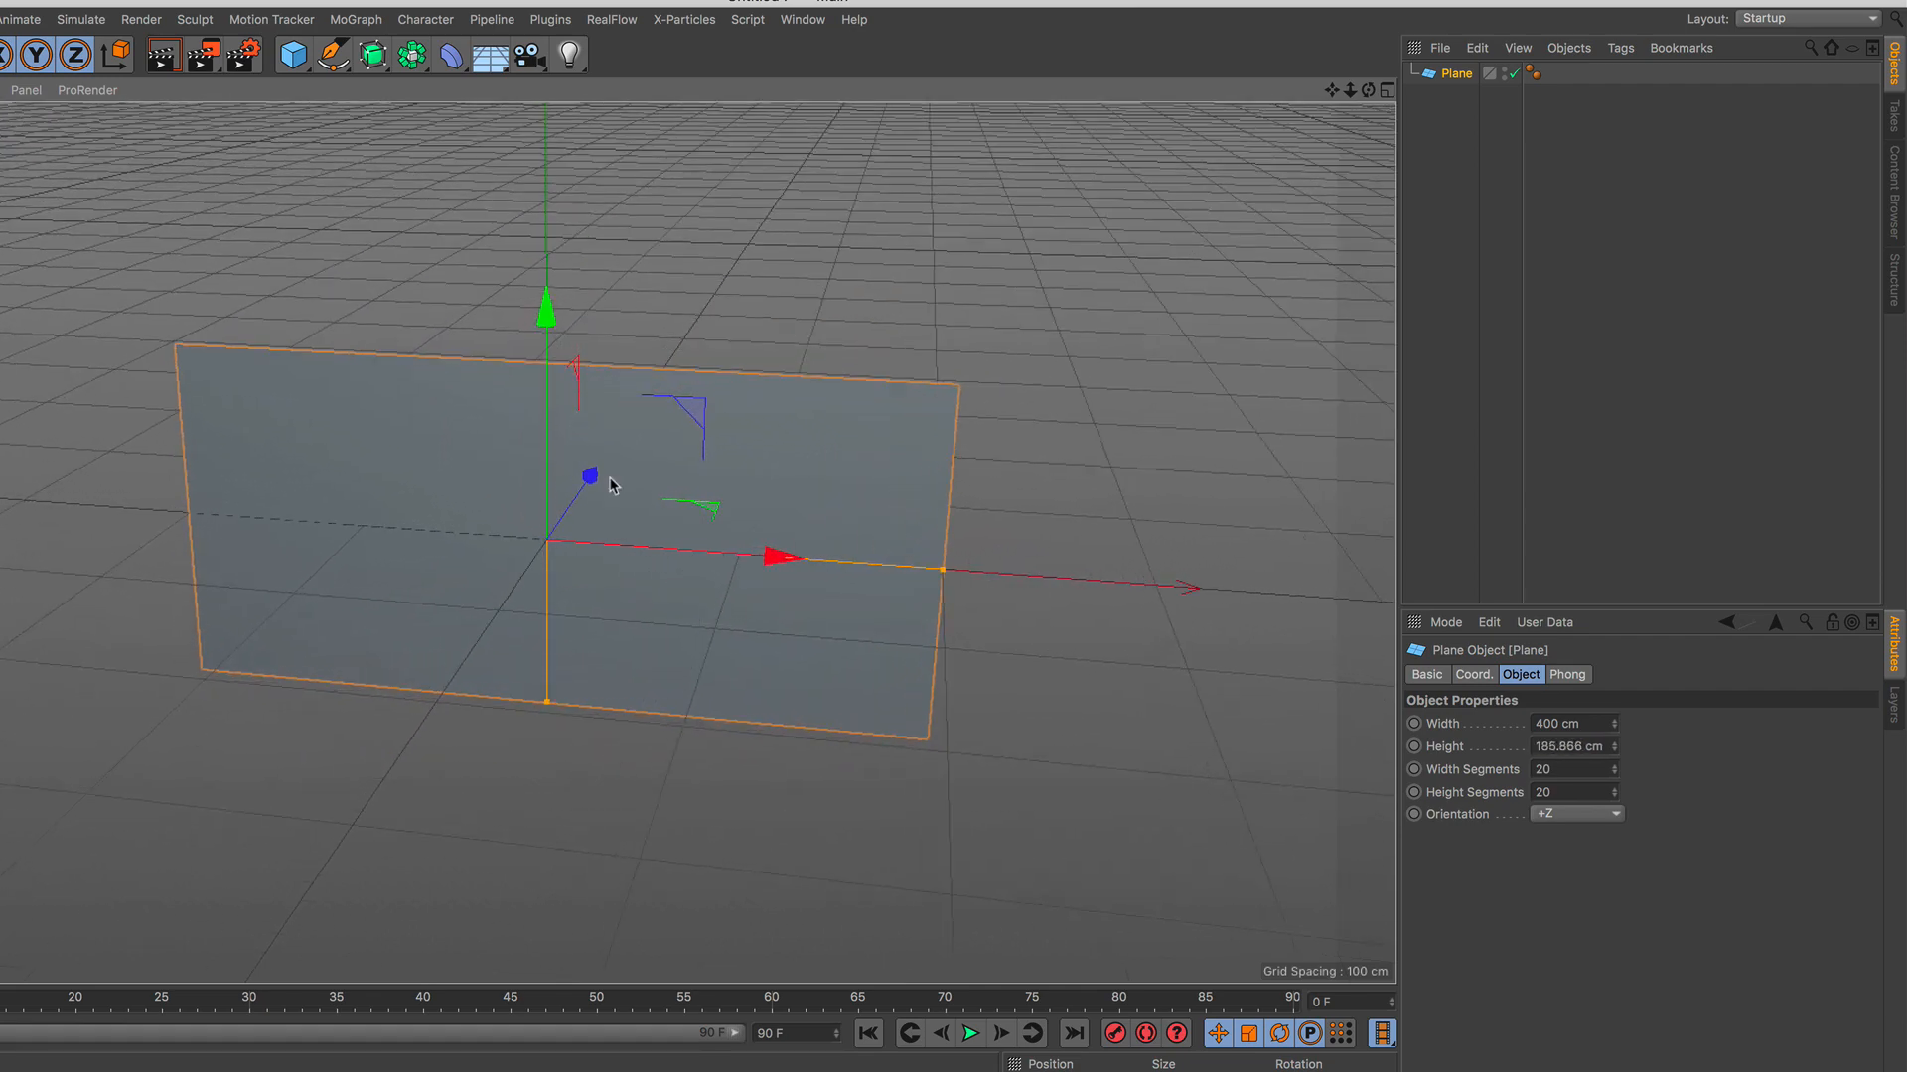
pyautogui.moveTo(942, 573); pyautogui.dragTo(837, 562)
pyautogui.moveTo(556, 712); pyautogui.dragTo(547, 692)
pyautogui.keyDown('alt'); pyautogui.moveTo(547, 692); pyautogui.dragTo(554, 518, button='right'); pyautogui.keyUp('alt')
pyautogui.keyDown('alt'); pyautogui.moveTo(604, 587); pyautogui.dragTo(558, 539); pyautogui.keyUp('alt')
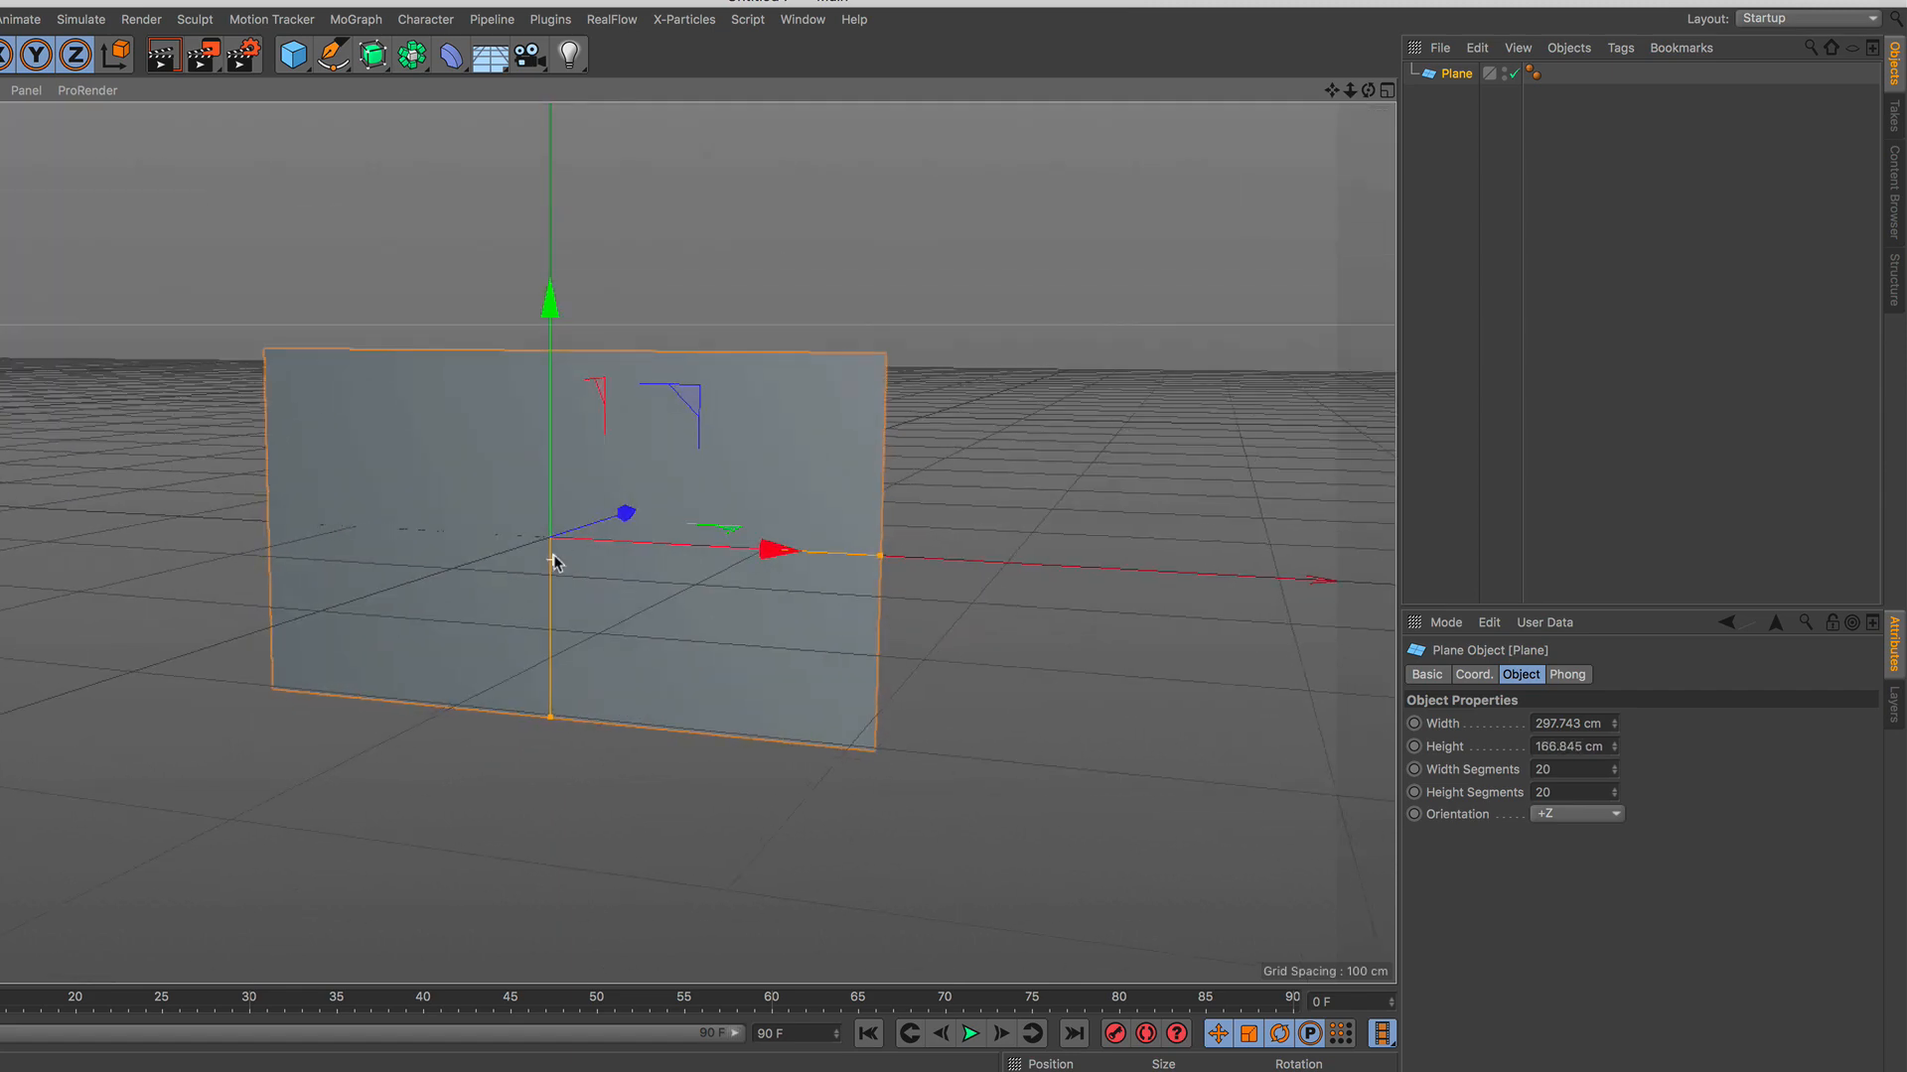
pyautogui.keyDown('alt'); pyautogui.moveTo(550, 562); pyautogui.dragTo(573, 517, button='right'); pyautogui.keyUp('alt')
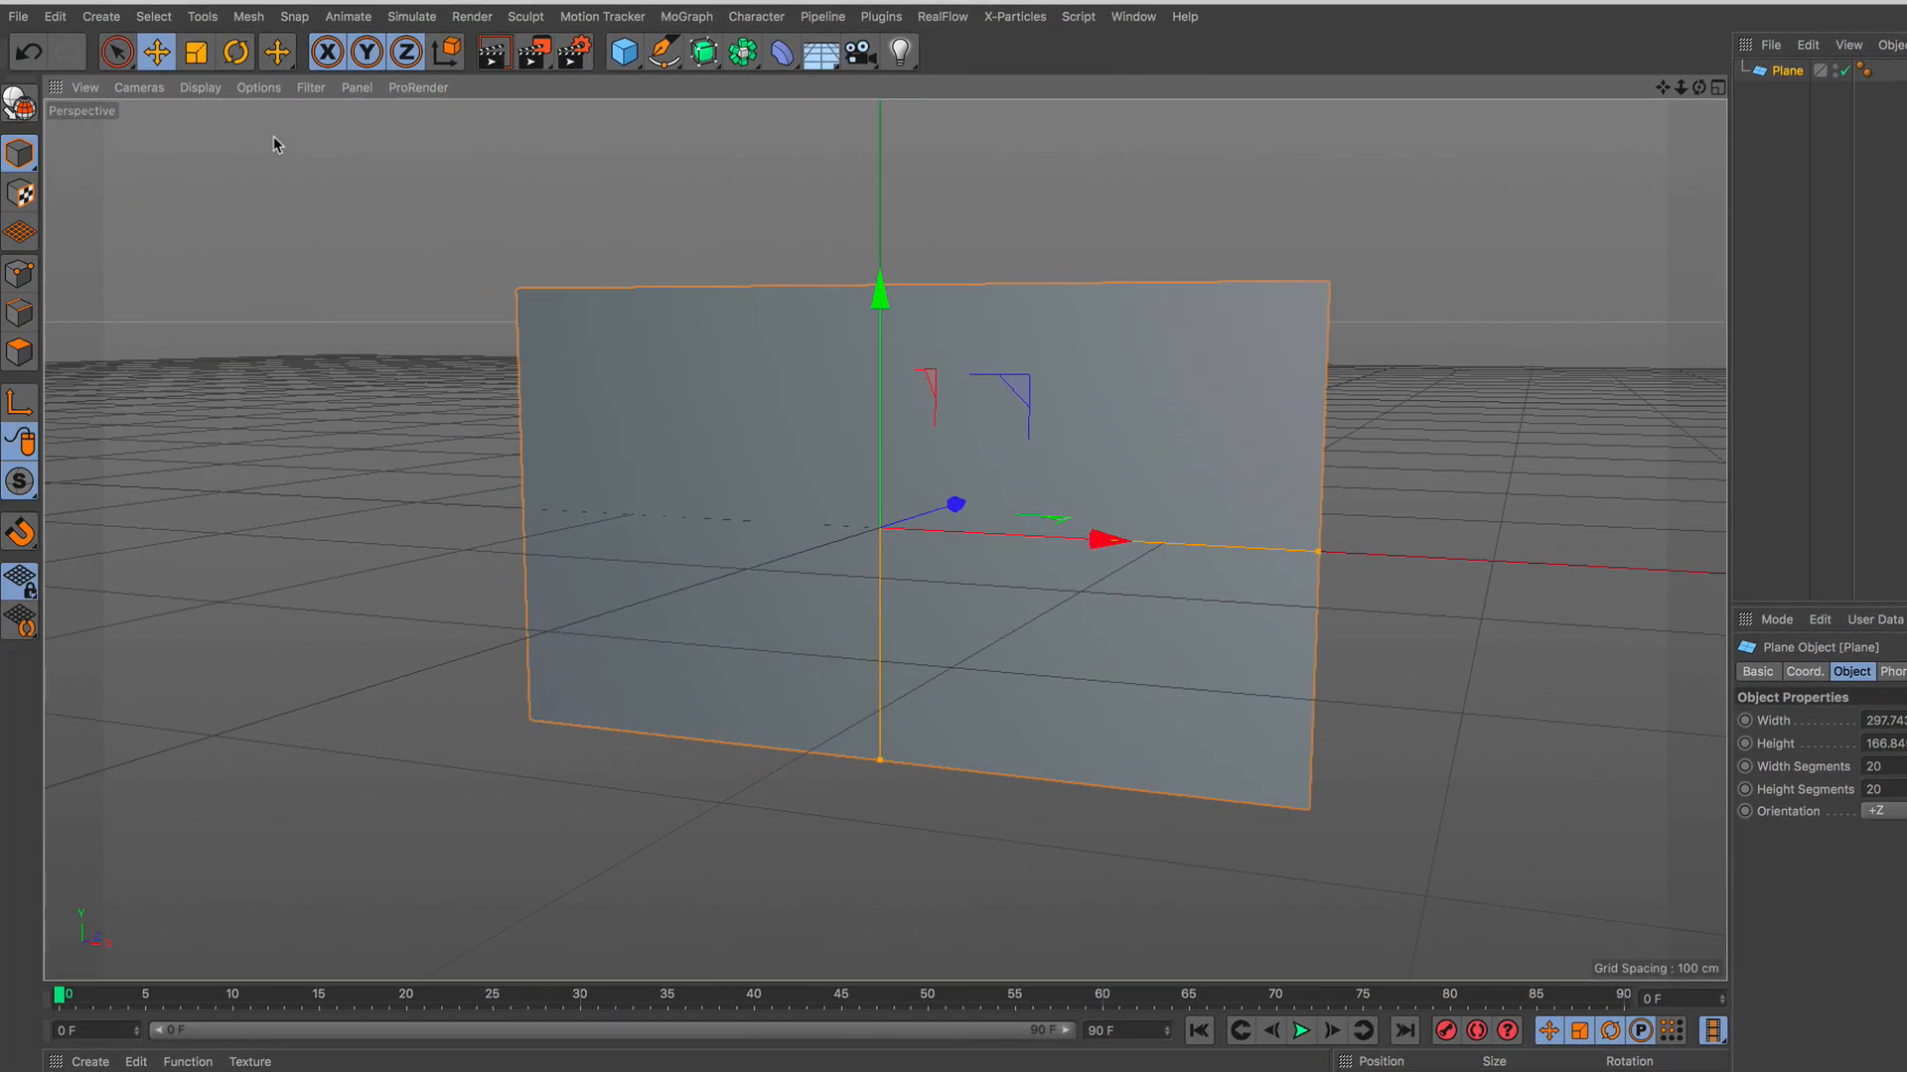
# Step: Show mesh lines in the viewport shading and set the plane's width and height segments to 40 each
pyautogui.click(200, 88)
pyautogui.click(235, 140)
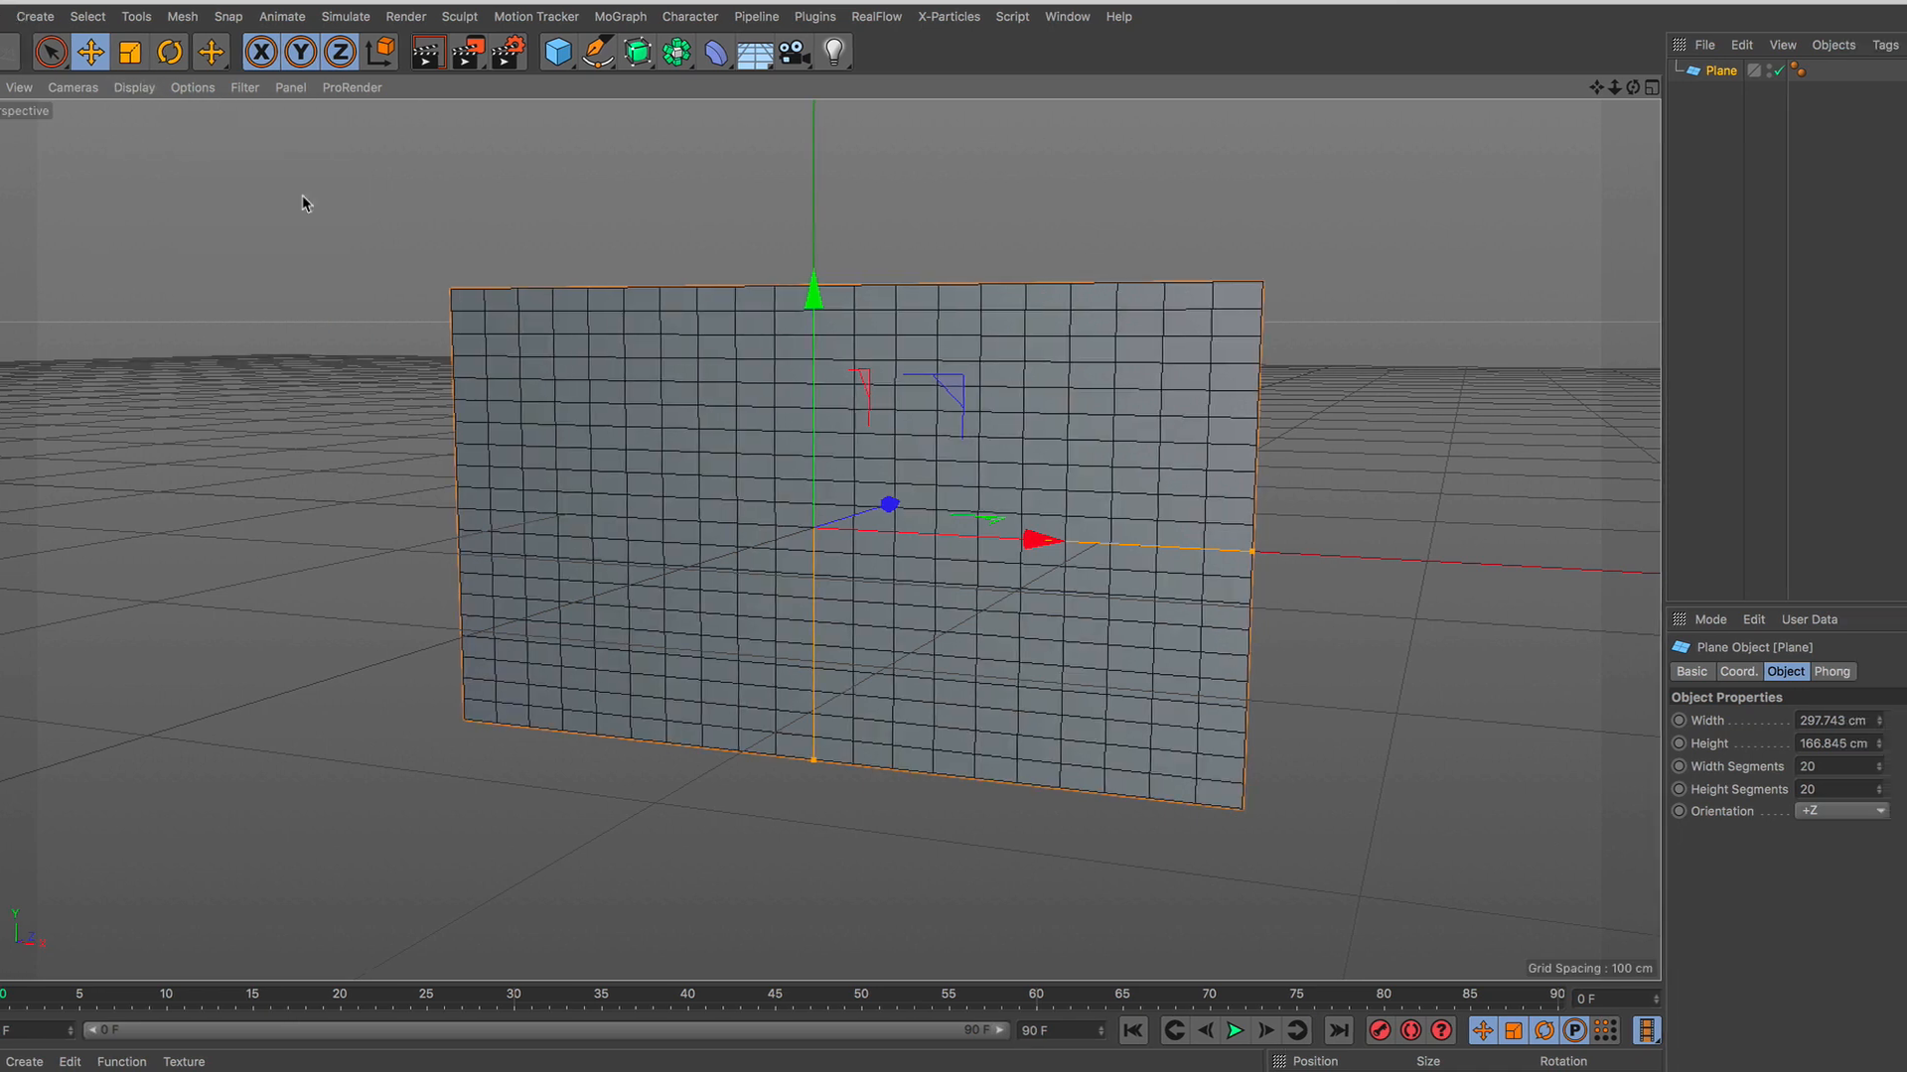
pyautogui.click(1544, 765)
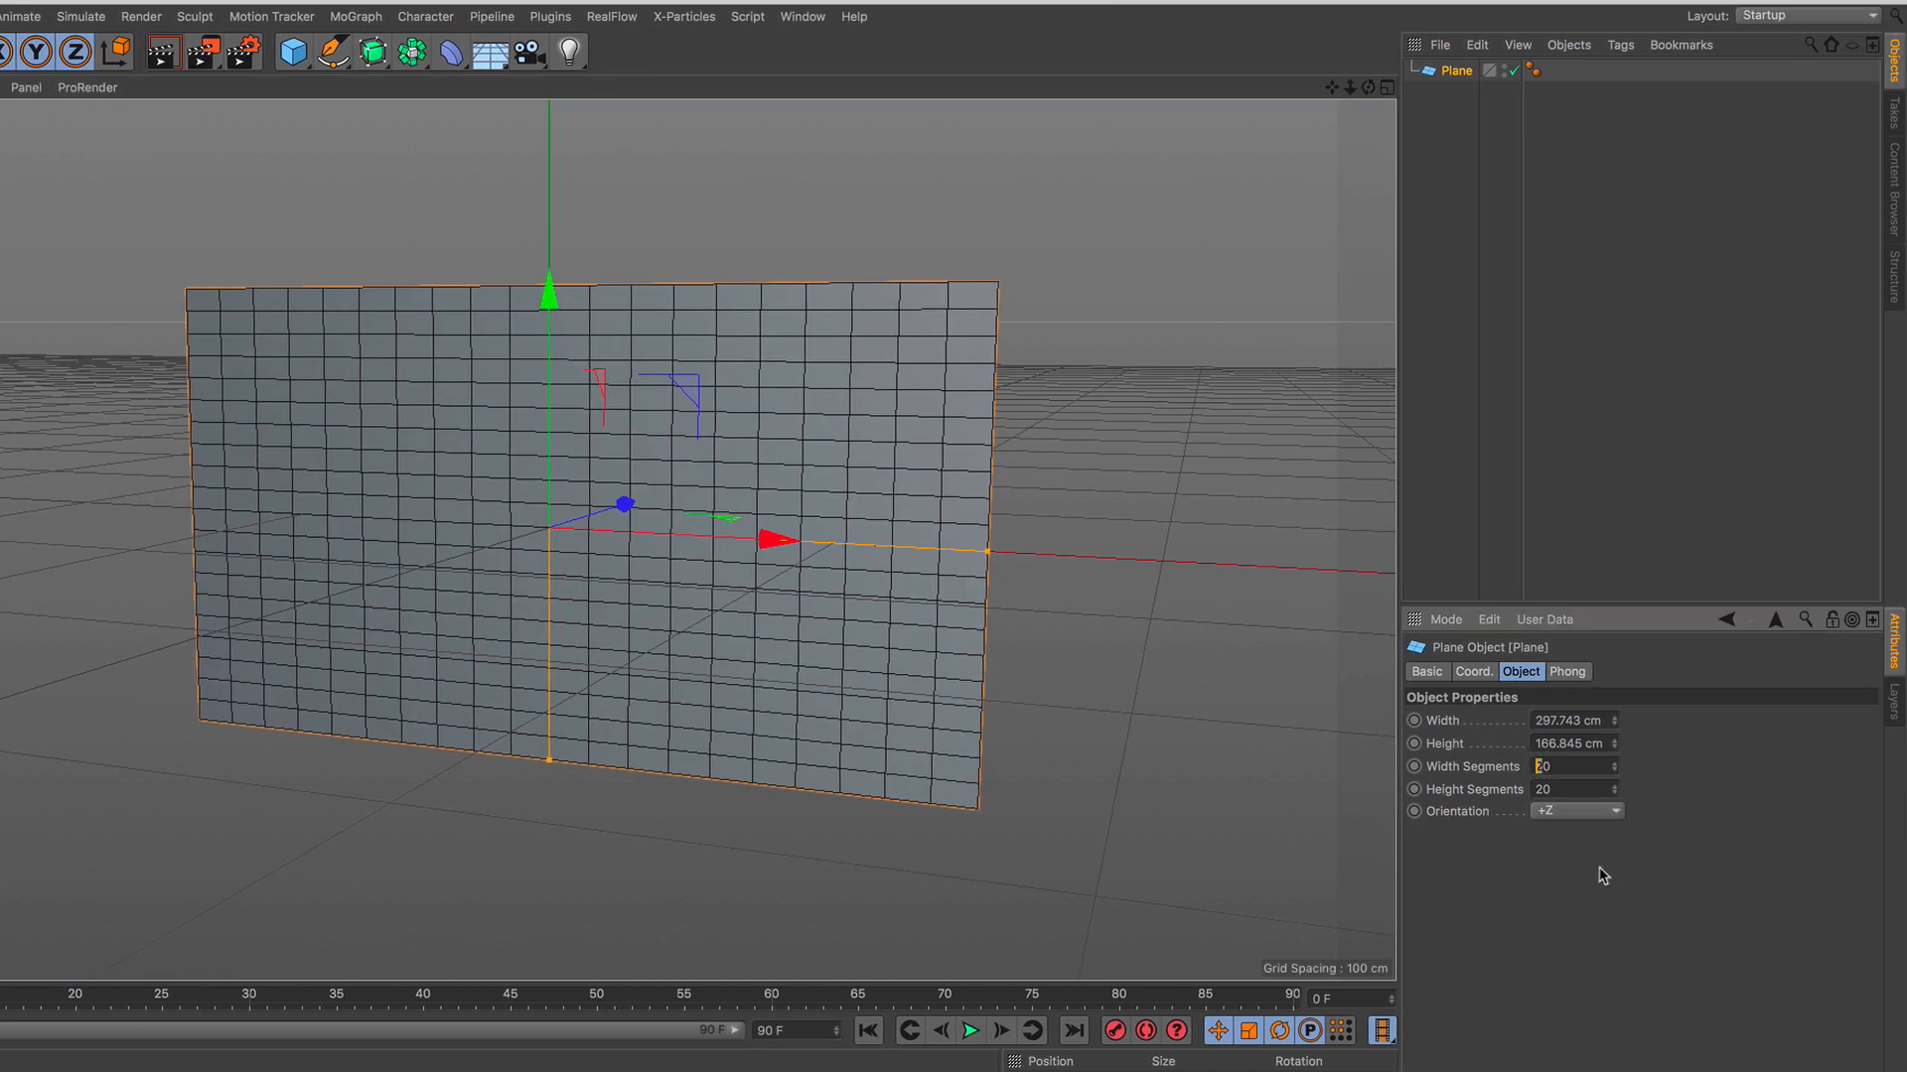
pyautogui.write('40')
pyautogui.press('Return')
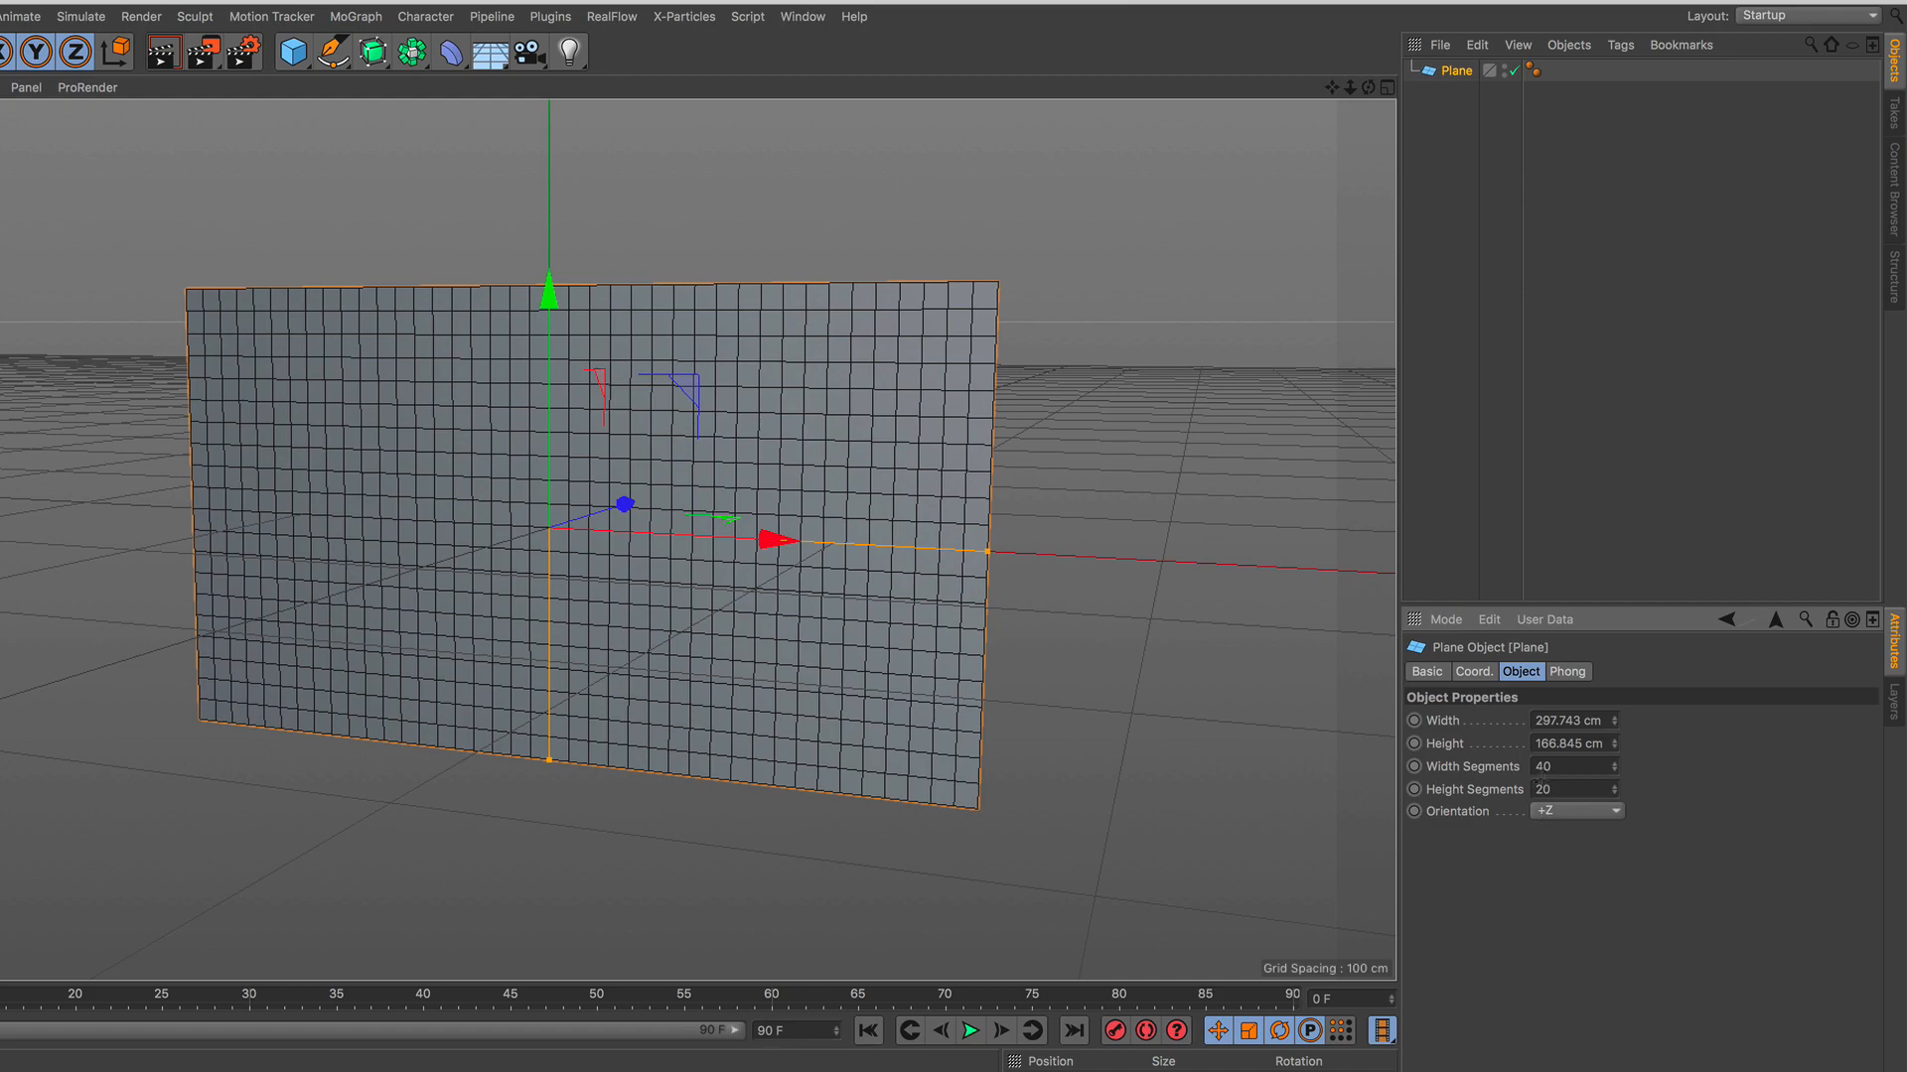
pyautogui.write('40')
pyautogui.press('Return')
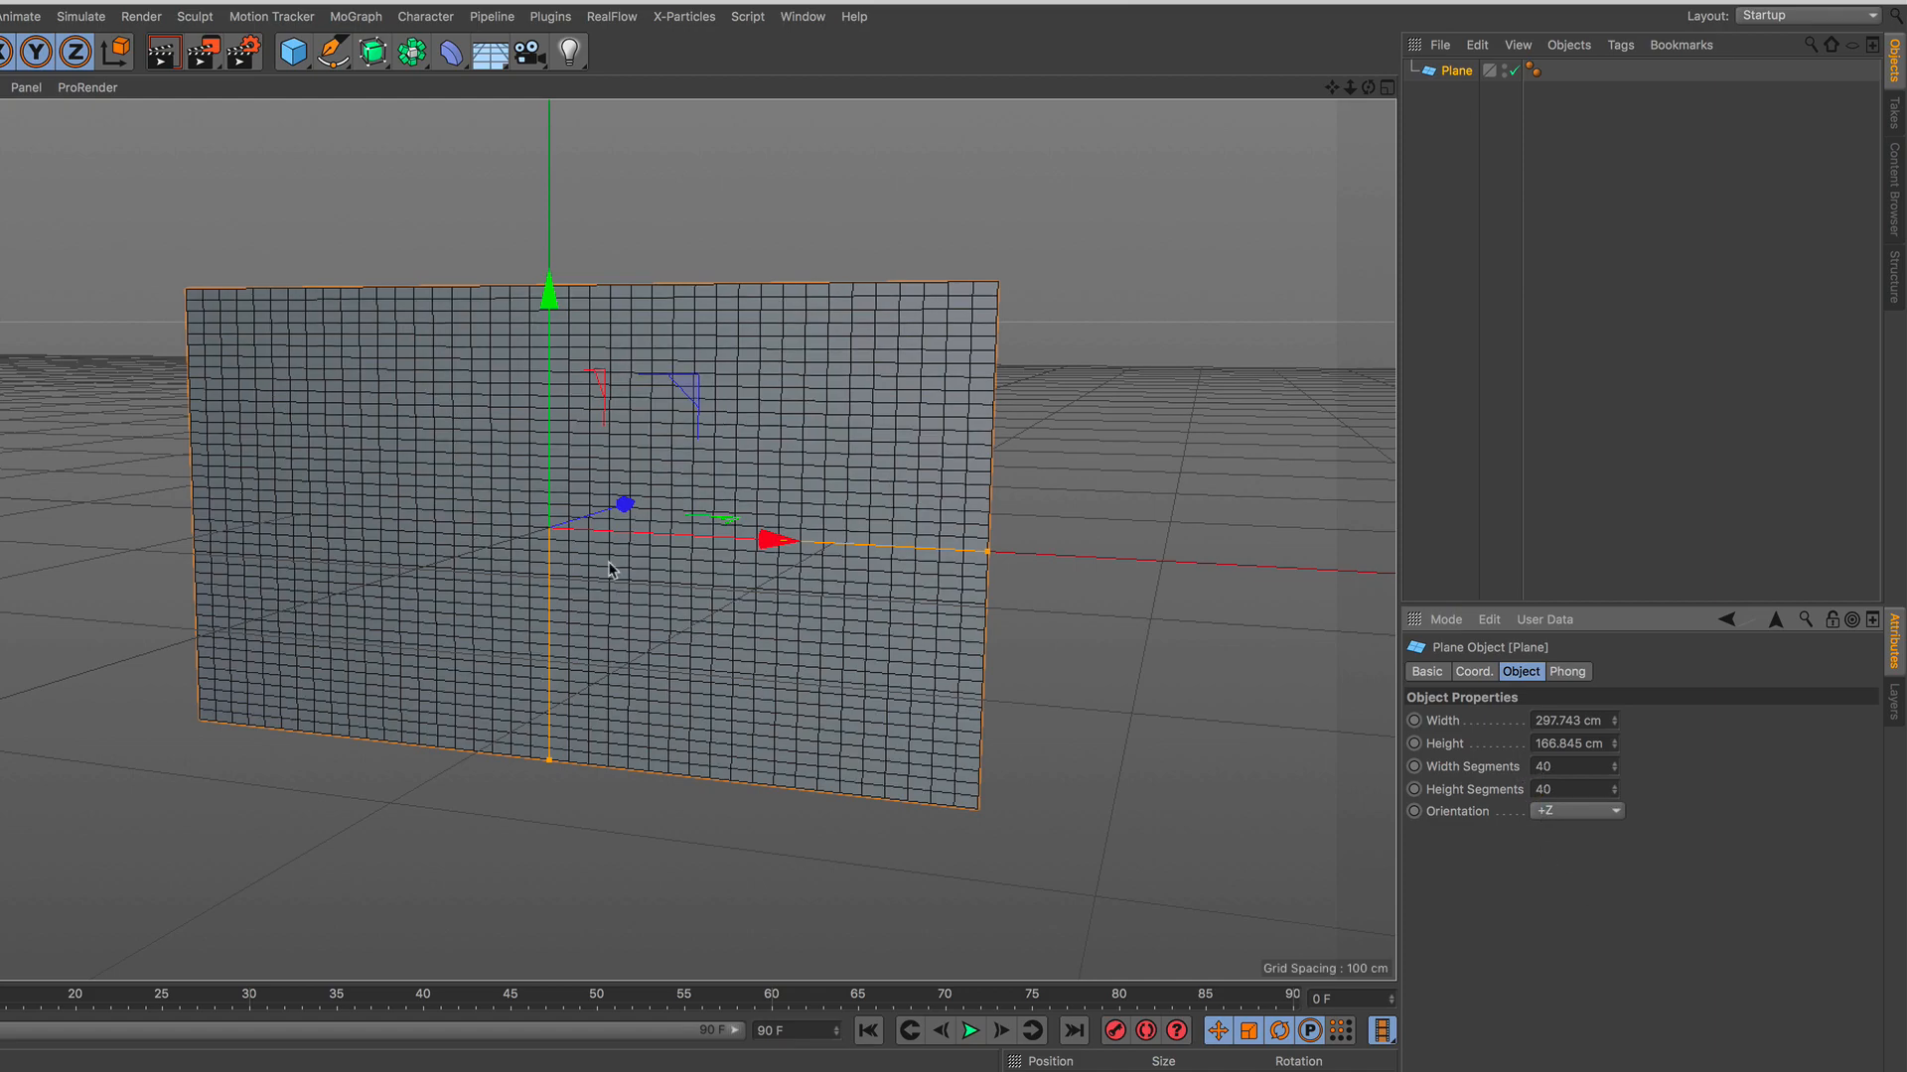
# Step: Raise the plane straight up in the front view so it sits well above the ground grid
pyautogui.keyDown('alt'); pyautogui.moveTo(610, 568); pyautogui.dragTo(608, 541); pyautogui.keyUp('alt')
pyautogui.keyDown('alt'); pyautogui.moveTo(771, 540); pyautogui.dragTo(562, 660); pyautogui.keyUp('alt')
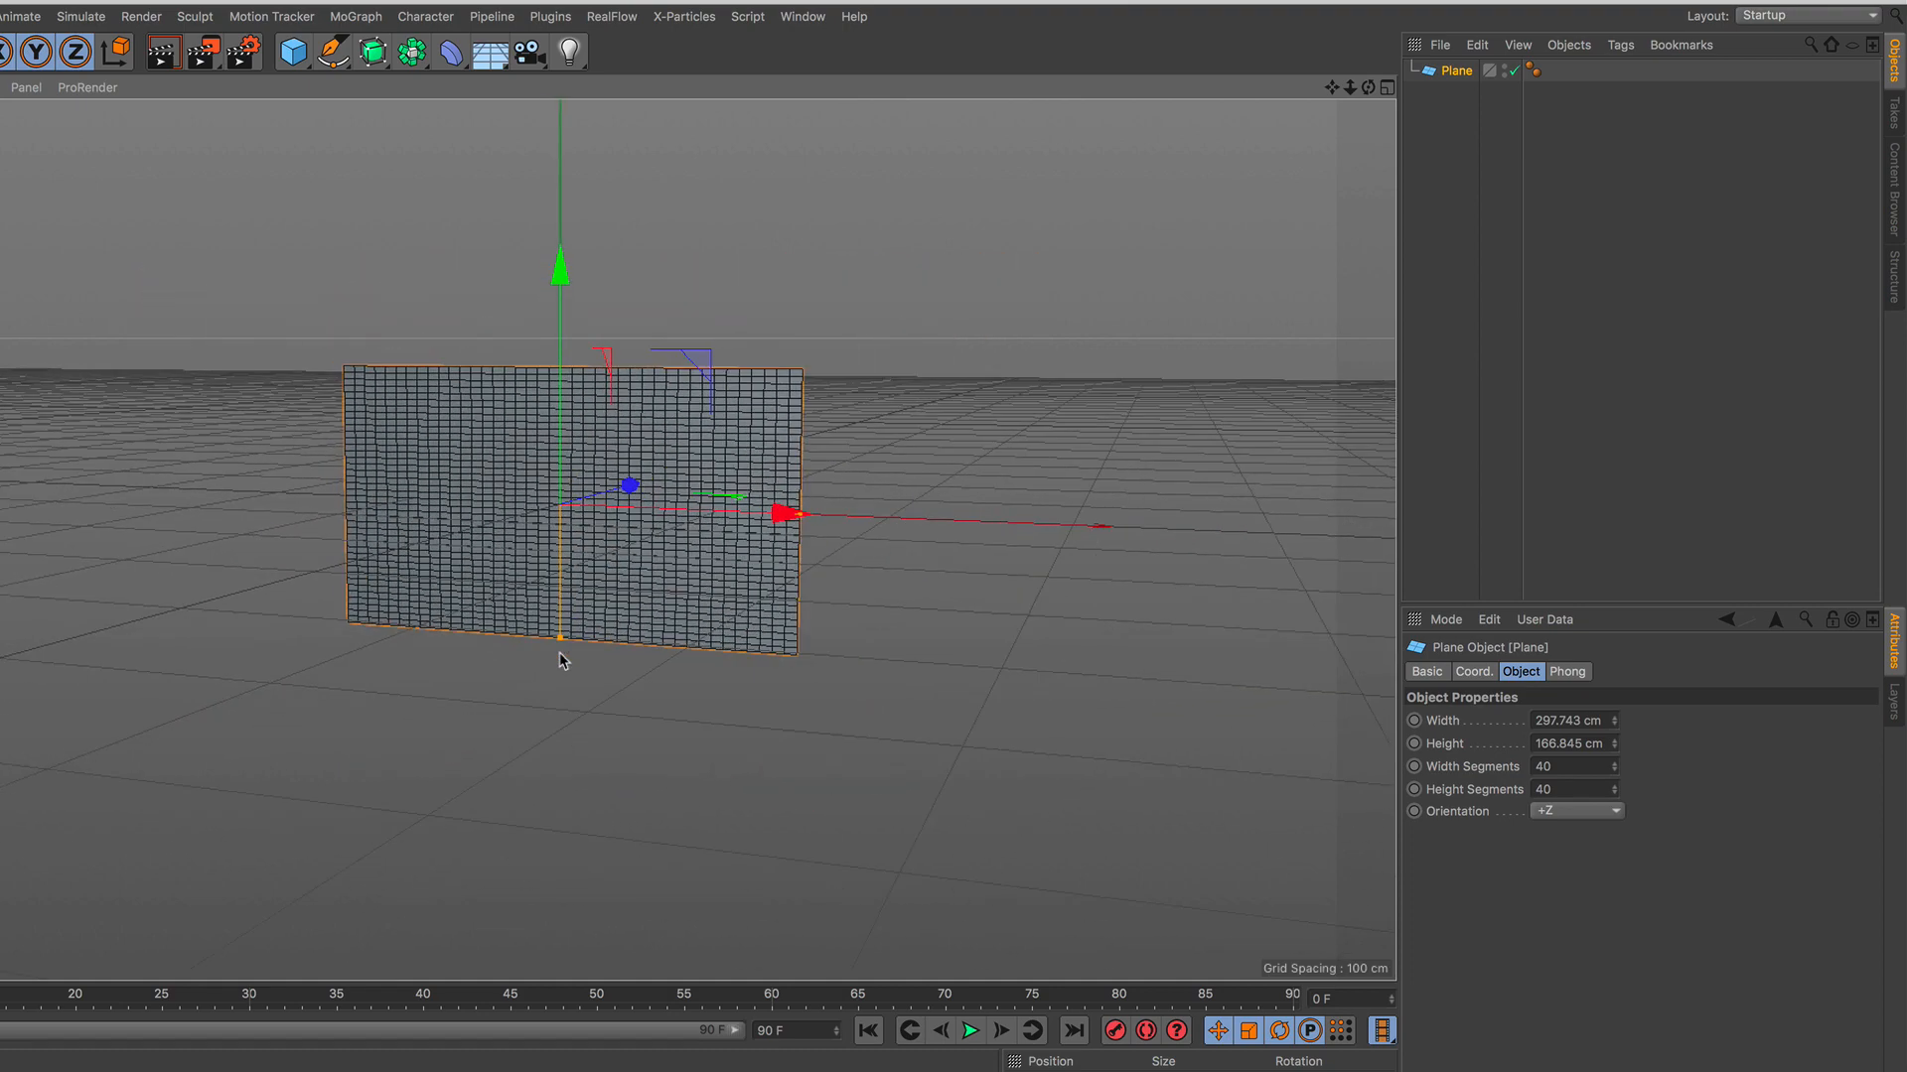
pyautogui.keyDown('alt'); pyautogui.moveTo(600, 467); pyautogui.dragTo(602, 558, button='middle'); pyautogui.keyUp('alt')
pyautogui.click(1385, 89)
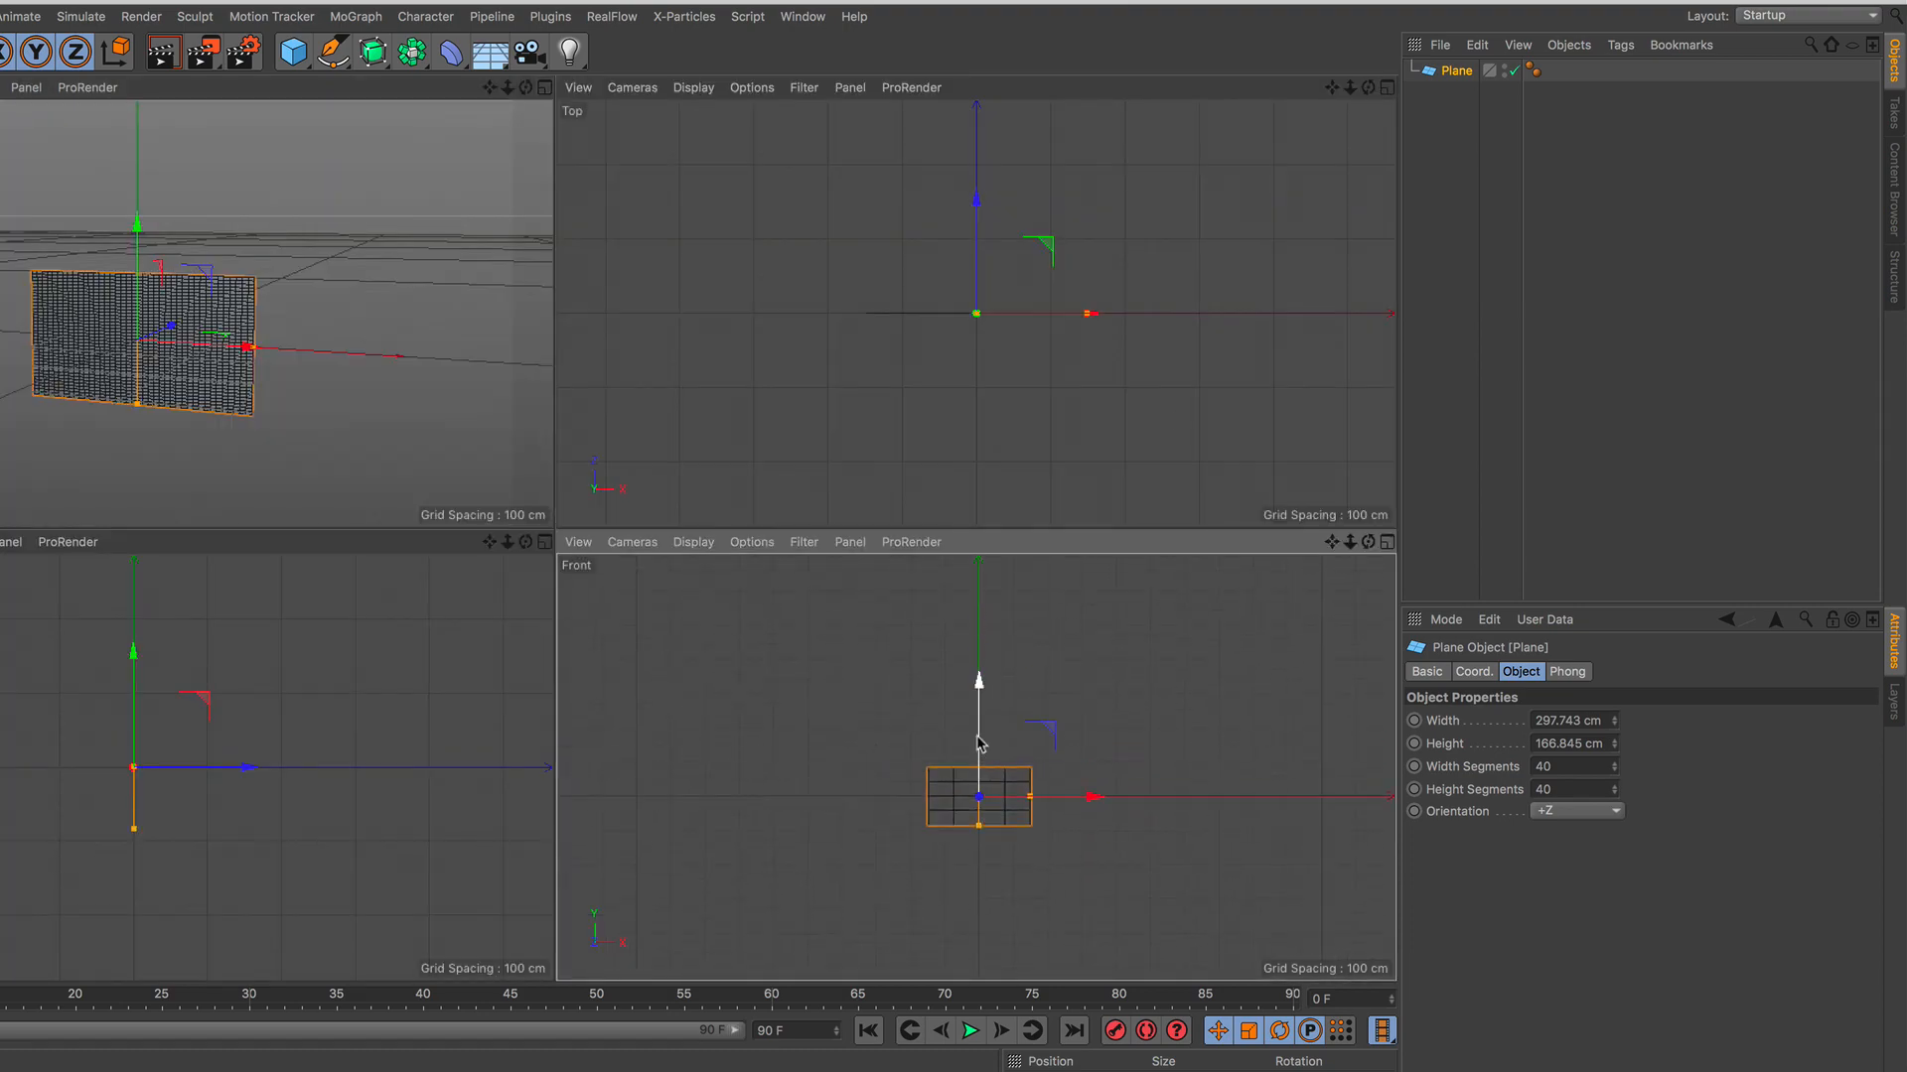
pyautogui.moveTo(979, 767); pyautogui.dragTo(985, 589)
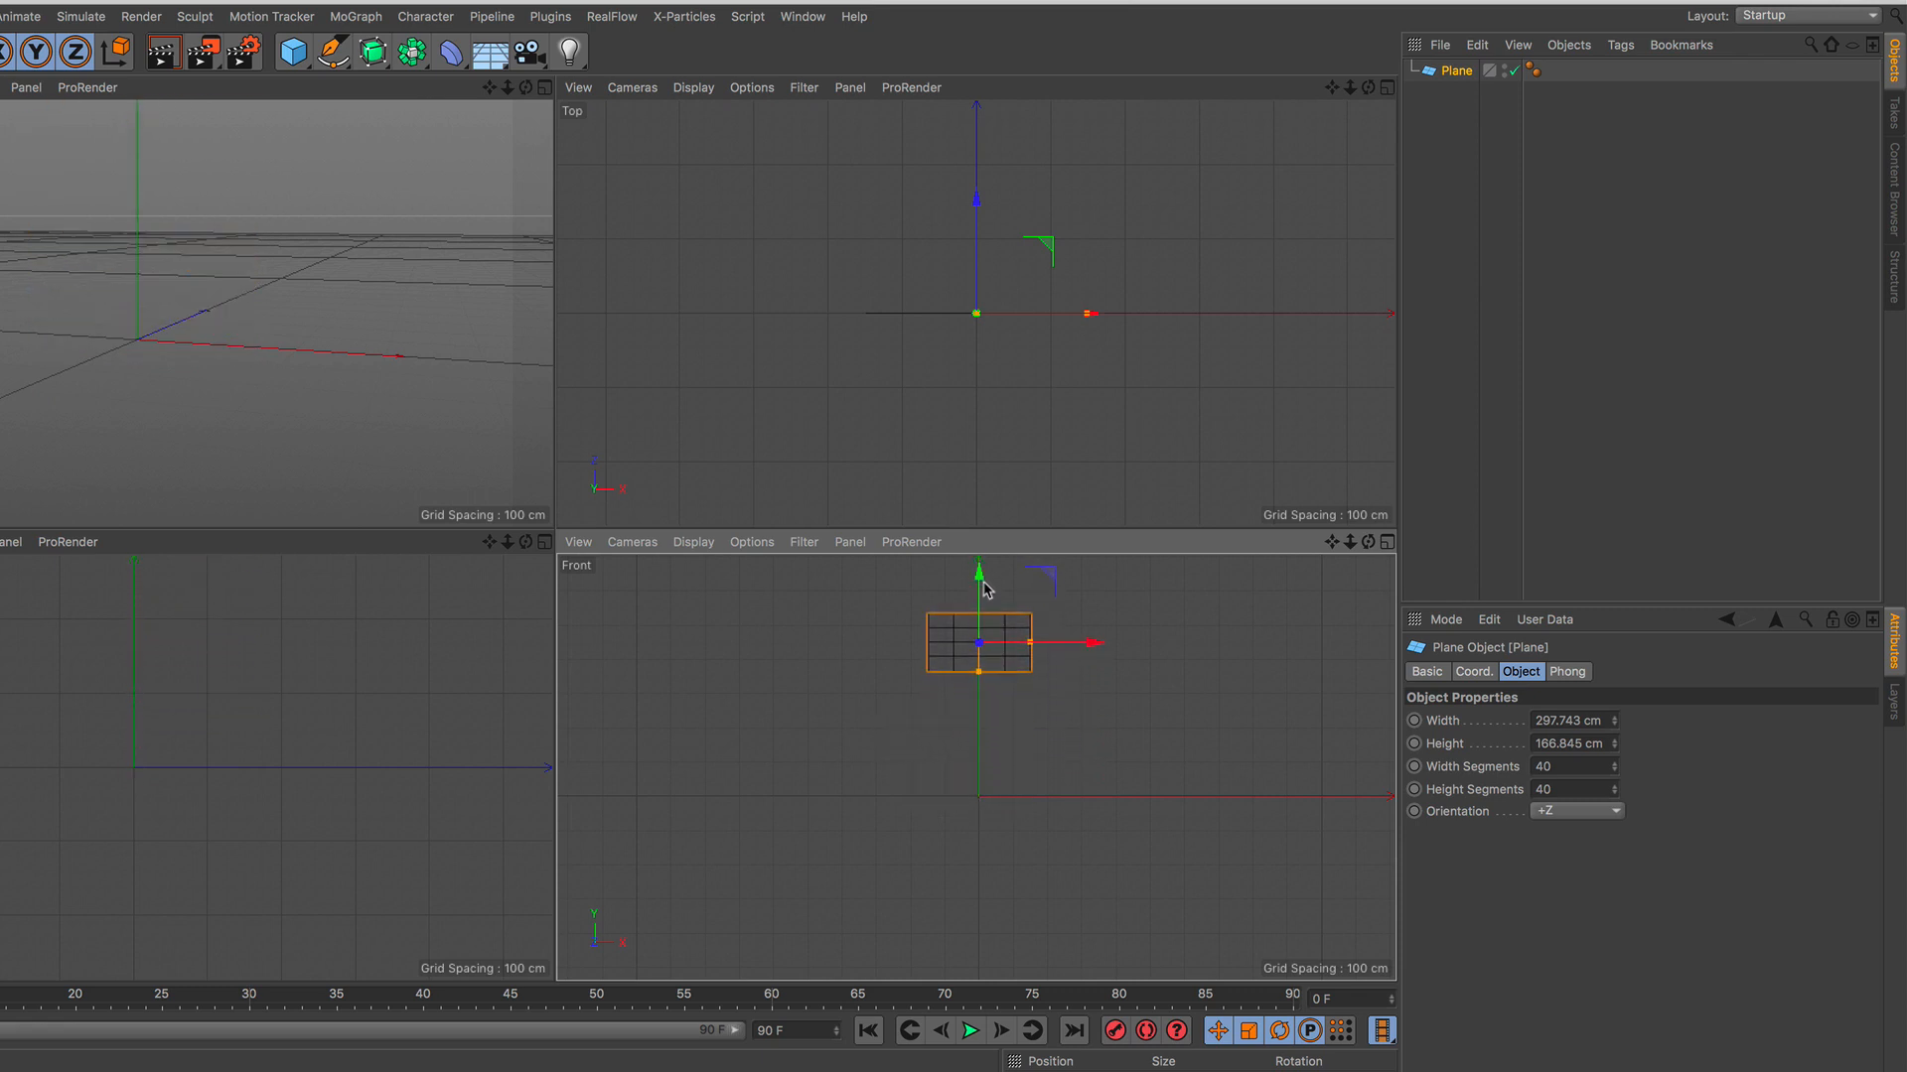
# Step: Add an oil tank primitive as the flagpole with a height of 725 cm and a radius of 3 cm
pyautogui.scroll(-5, 154, 255)
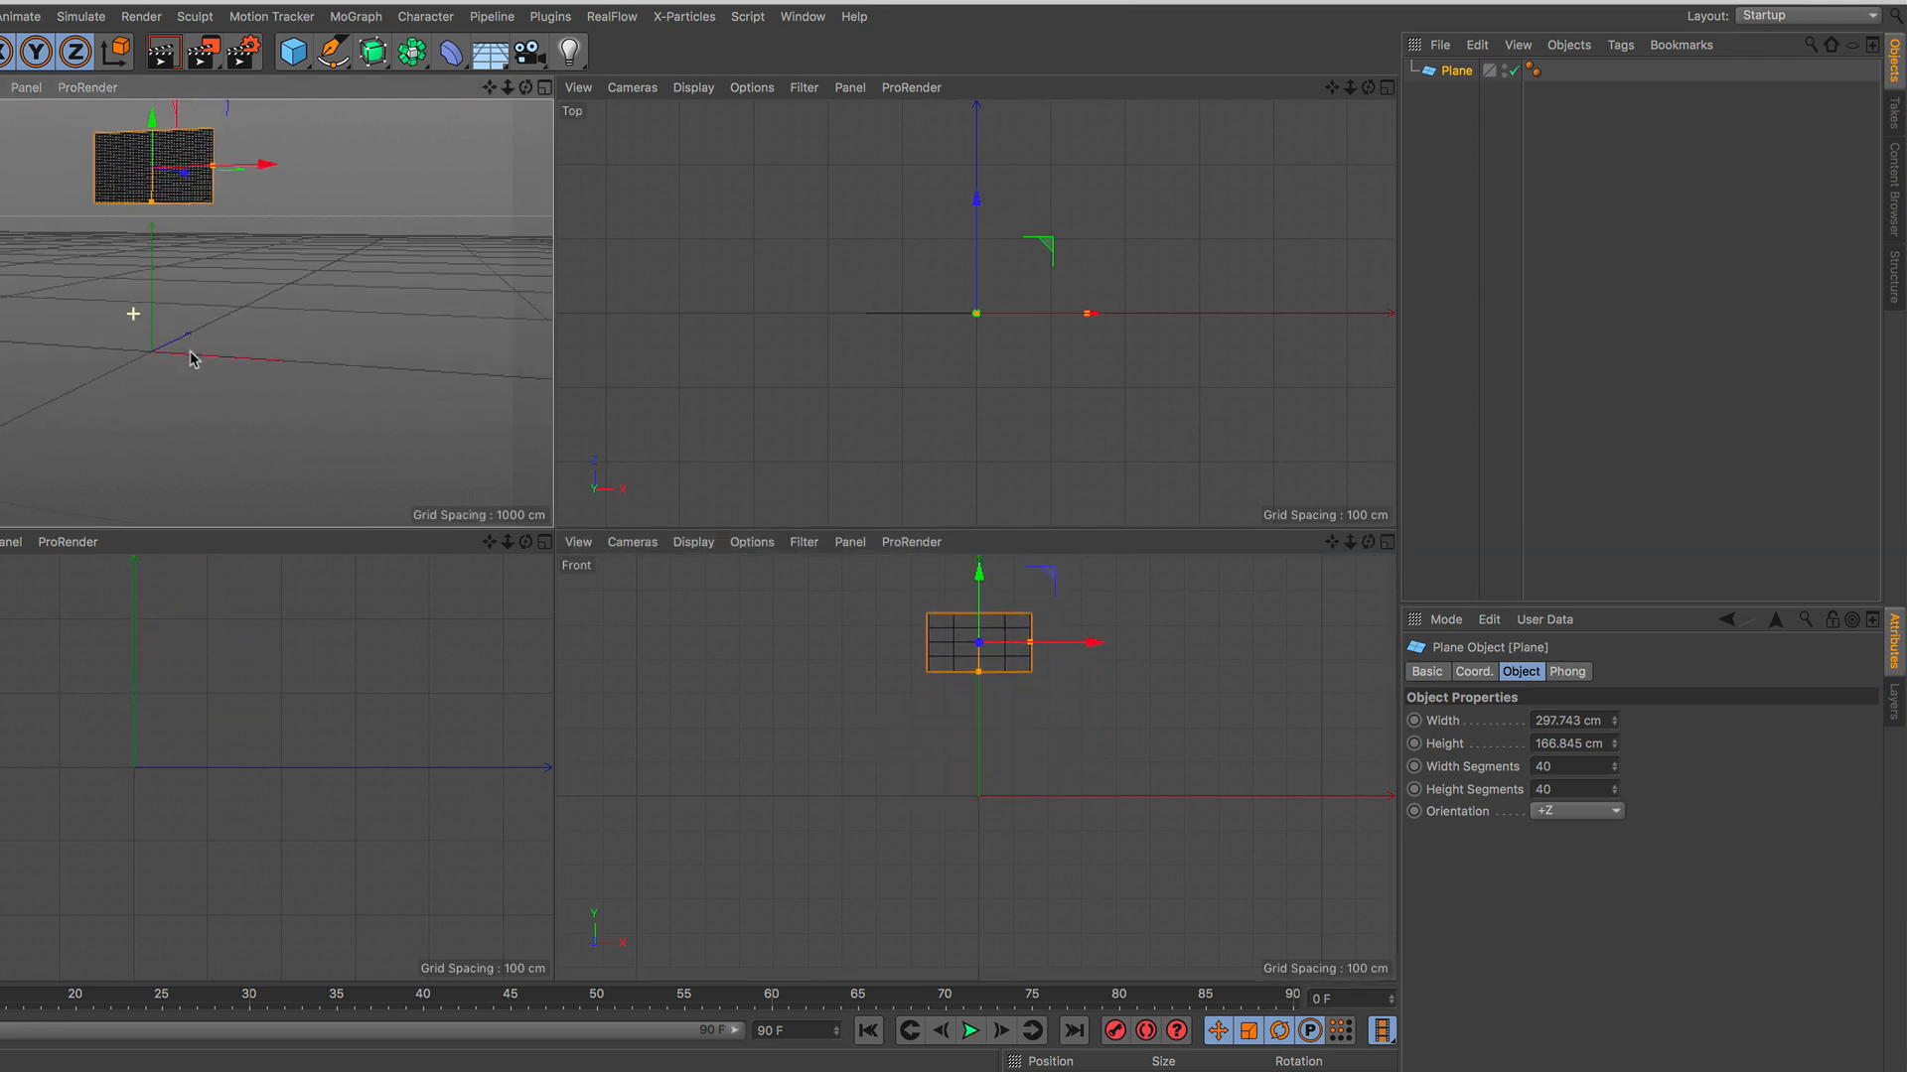
pyautogui.click(544, 88)
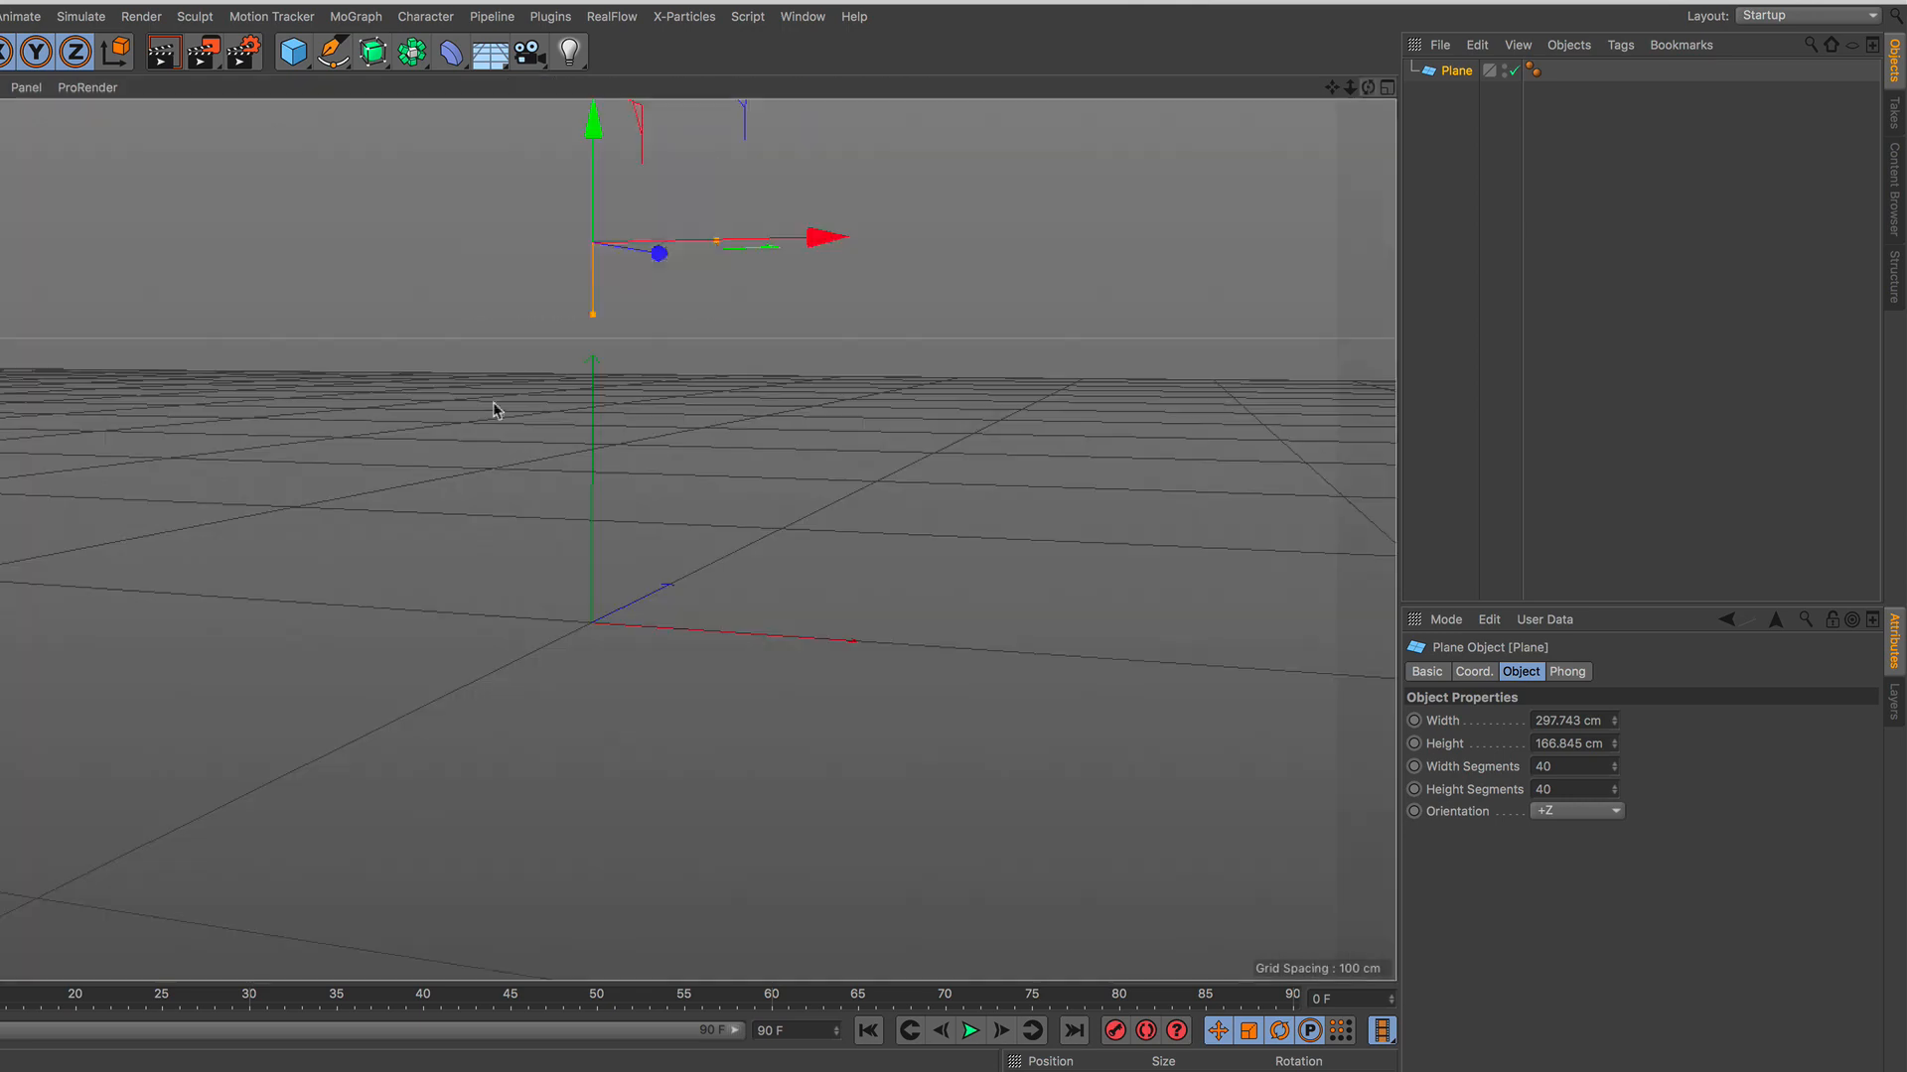
pyautogui.keyDown('alt'); pyautogui.moveTo(537, 426); pyautogui.dragTo(513, 608, button='middle'); pyautogui.keyUp('alt')
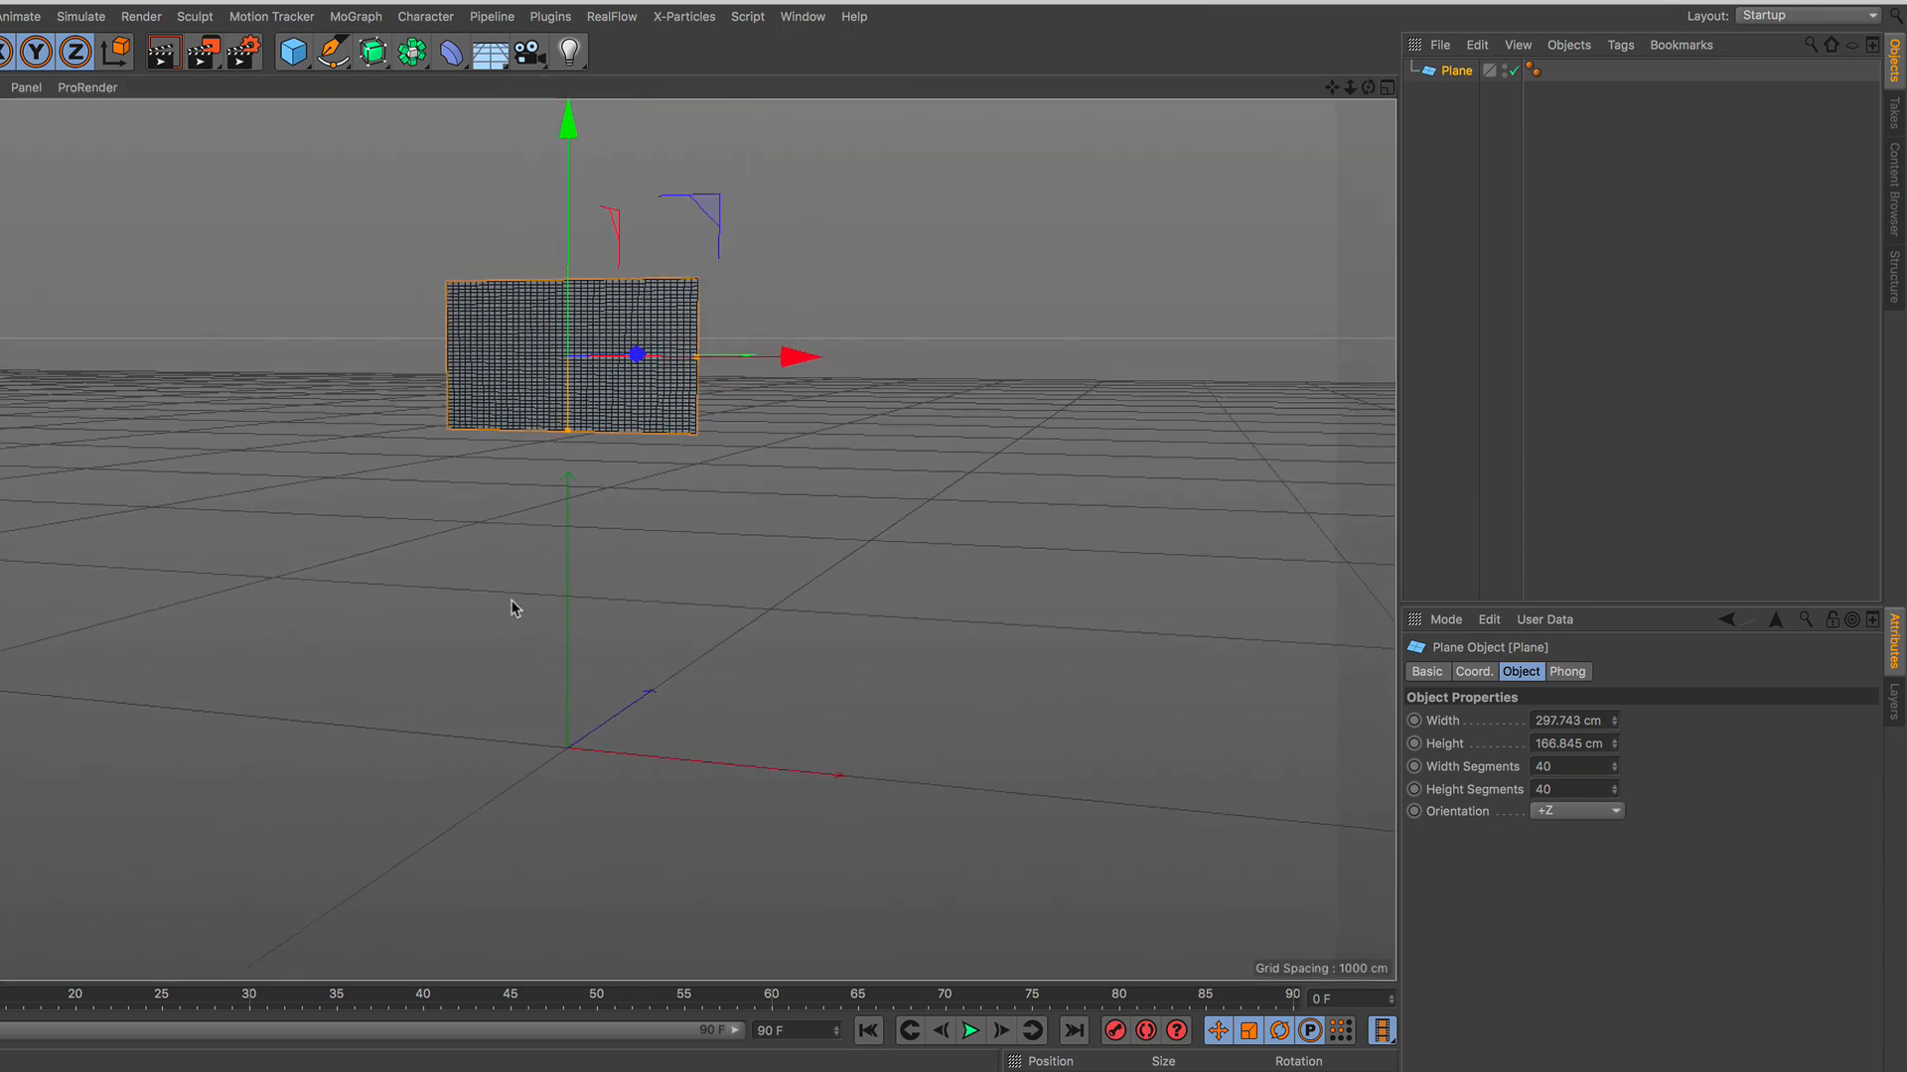
pyautogui.click(293, 52)
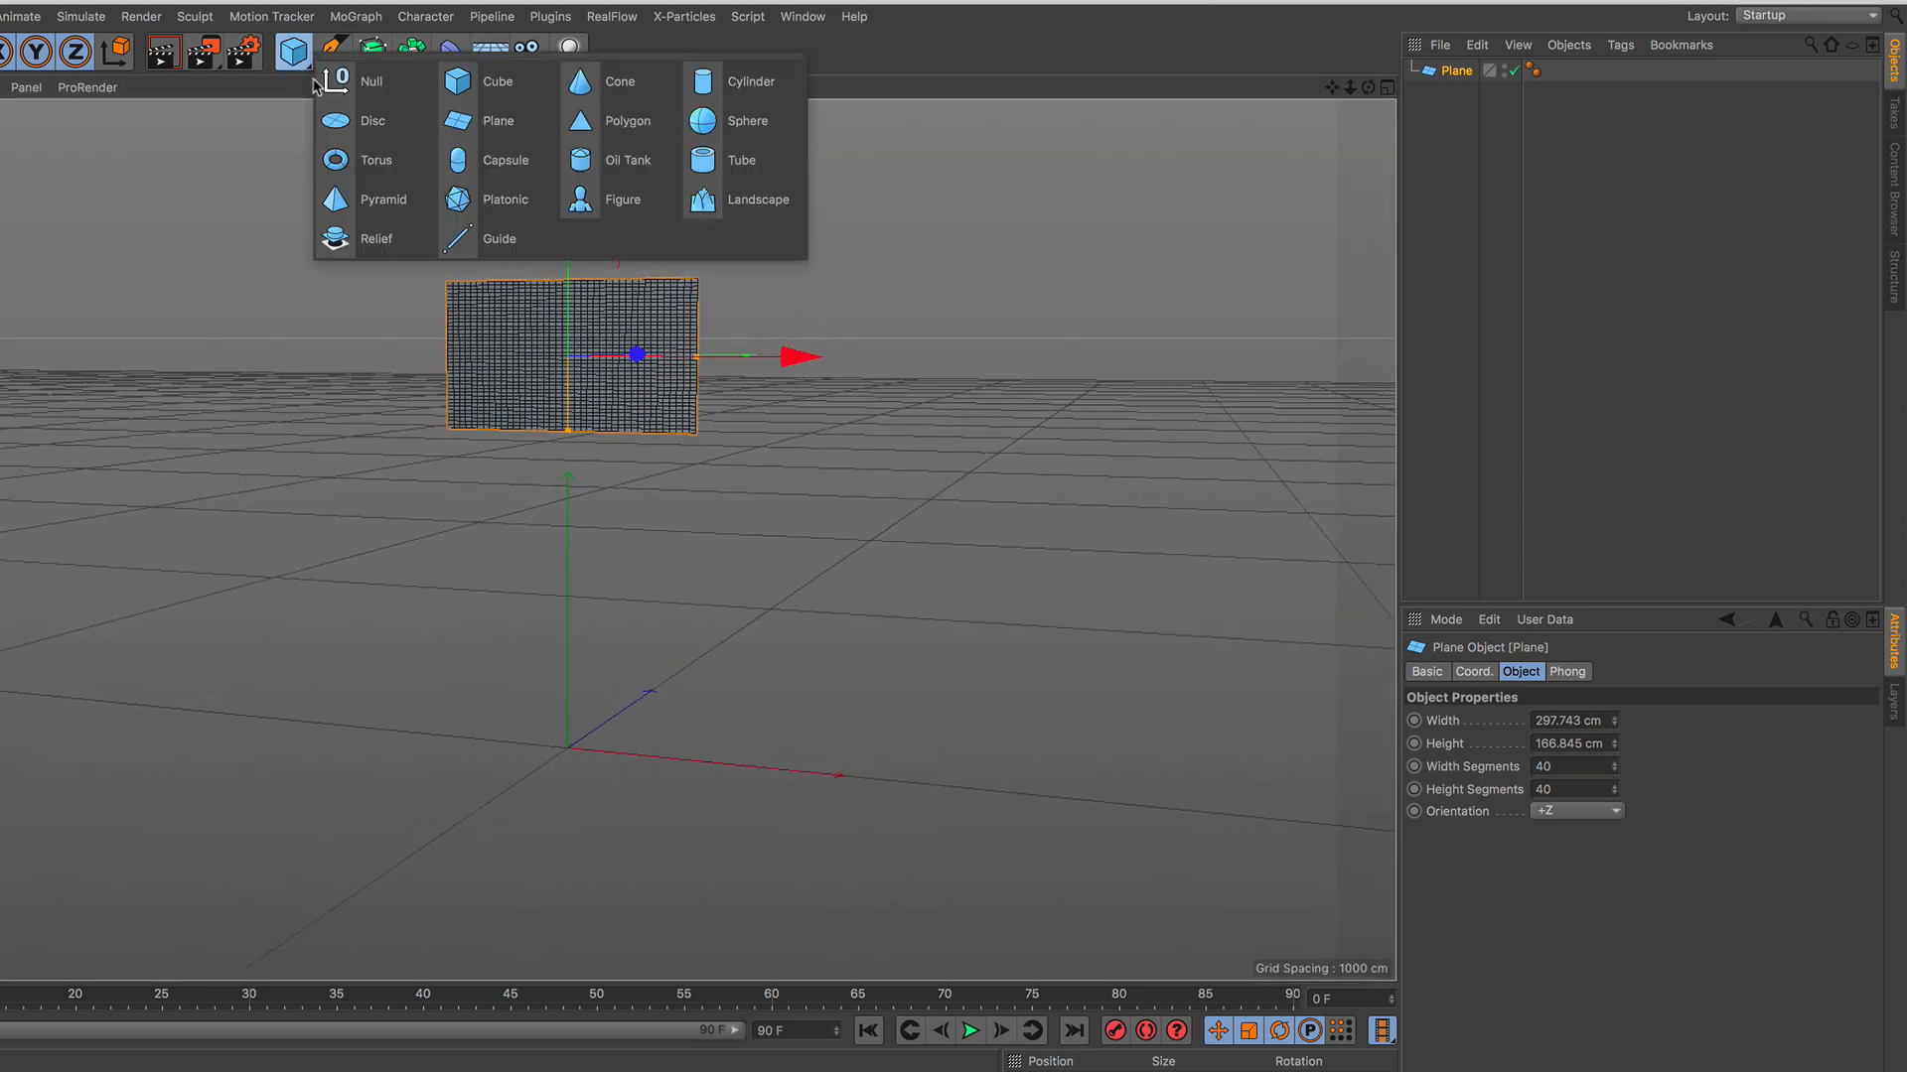
pyautogui.click(626, 161)
pyautogui.scroll(1, 569, 675)
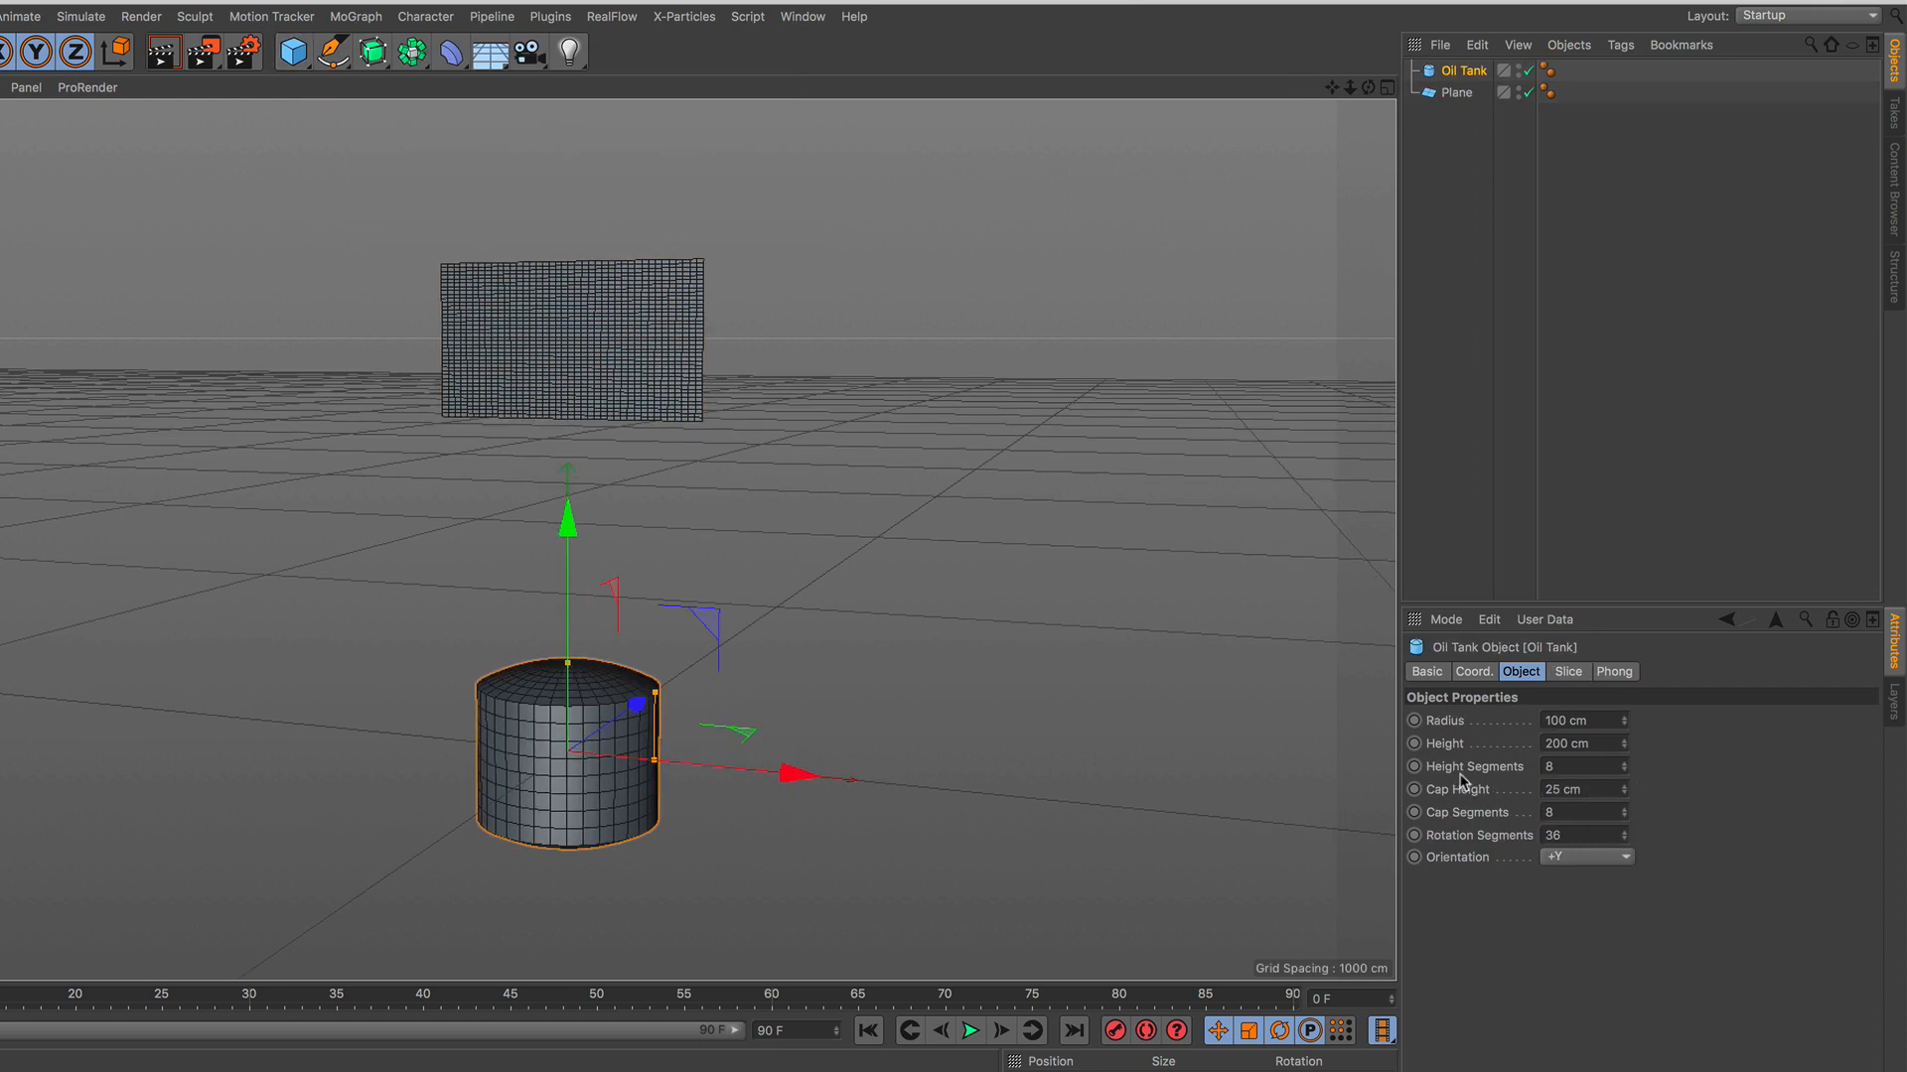
pyautogui.moveTo(1625, 746); pyautogui.dragTo(1616, 705)
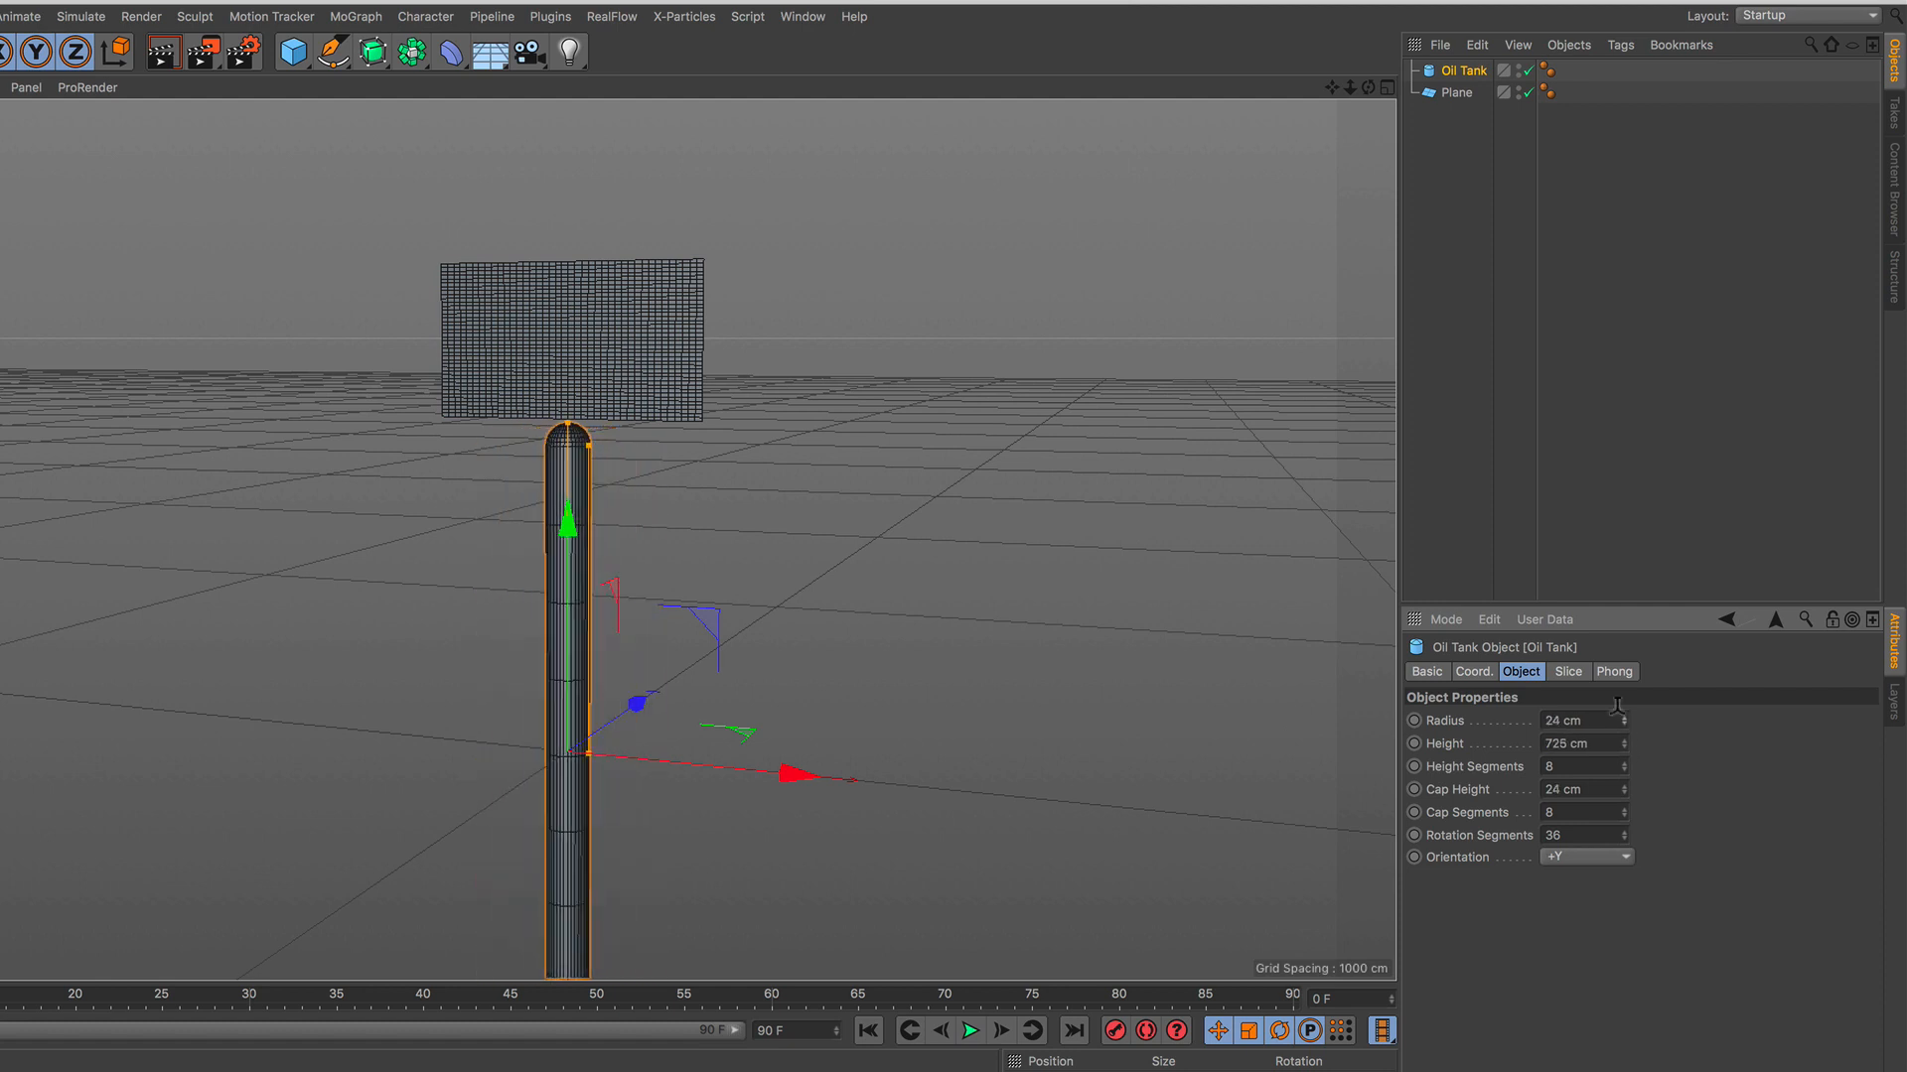
pyautogui.press('Return')
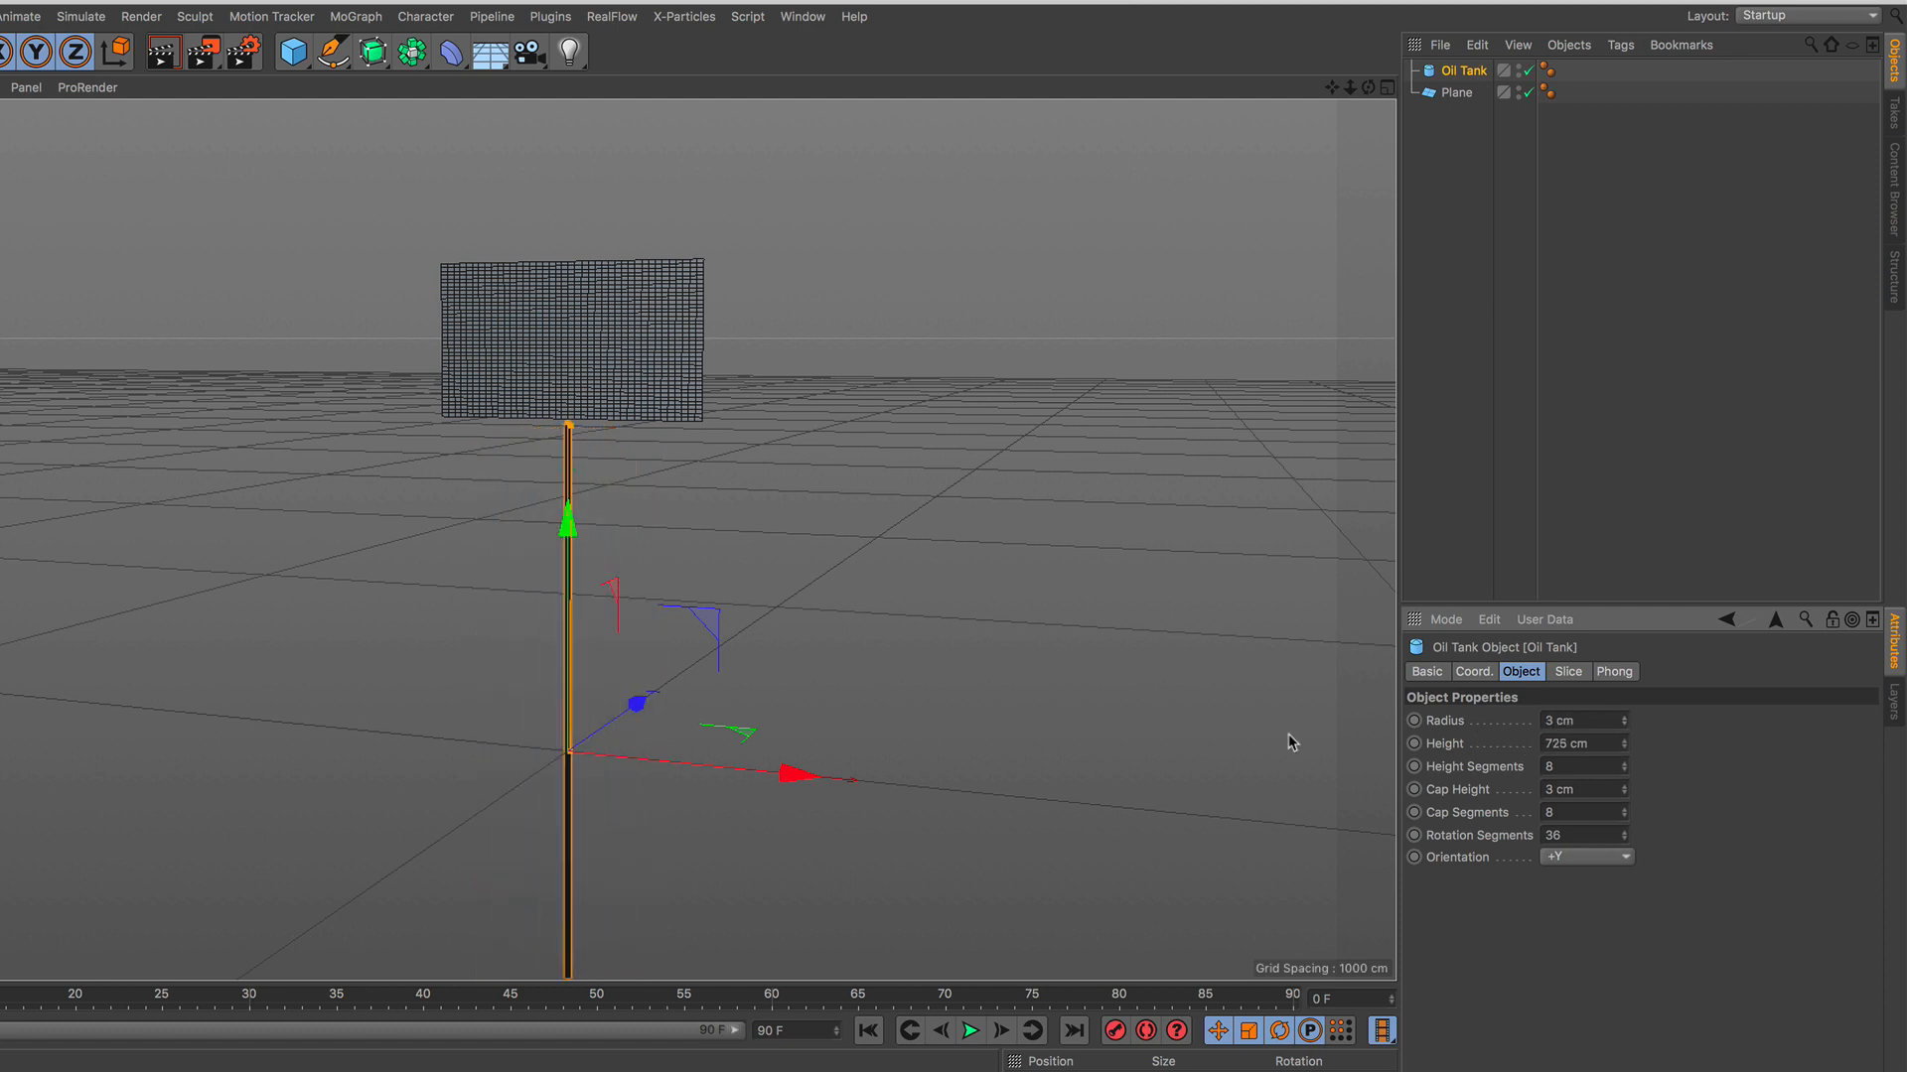
# Step: Move the pole along X to the plane's left side and raise it until its tip meets the plane's upper edge
pyautogui.moveTo(809, 776); pyautogui.dragTo(673, 773)
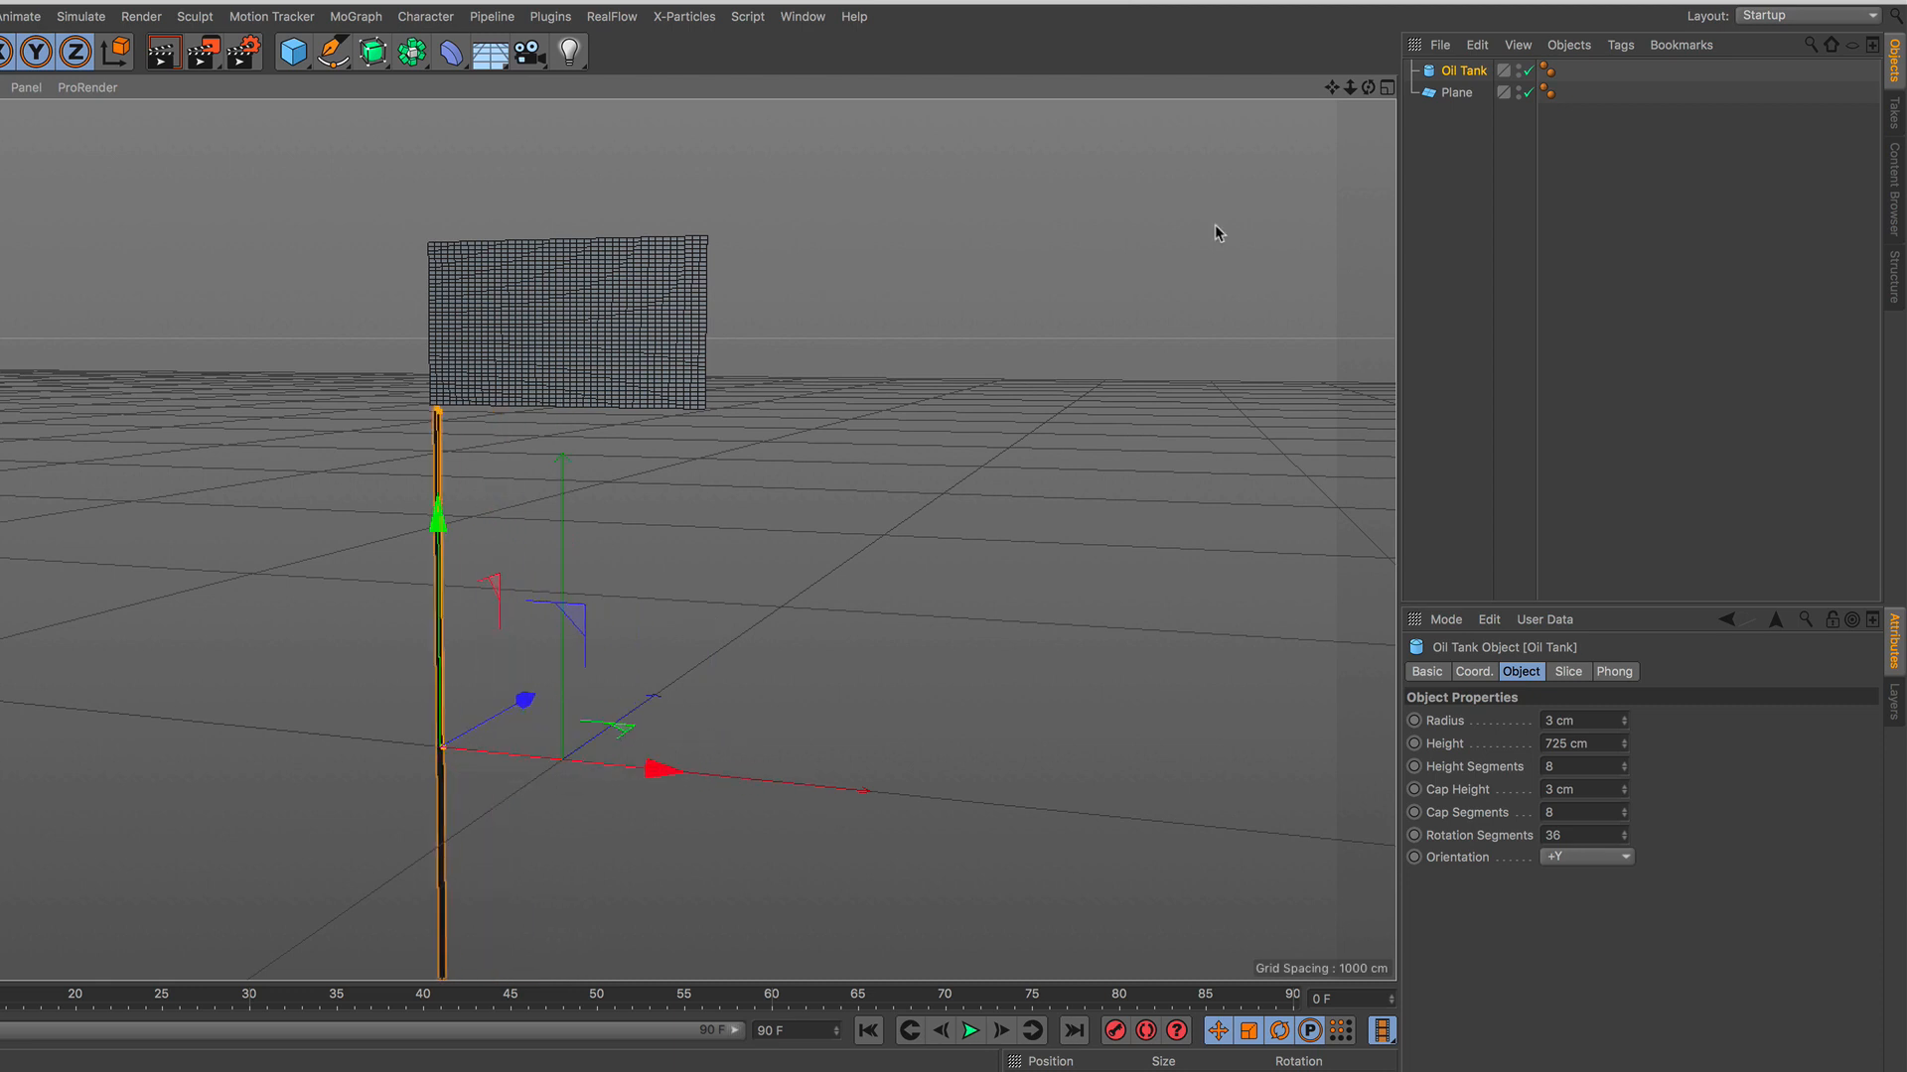
pyautogui.click(1388, 89)
pyautogui.click(1387, 543)
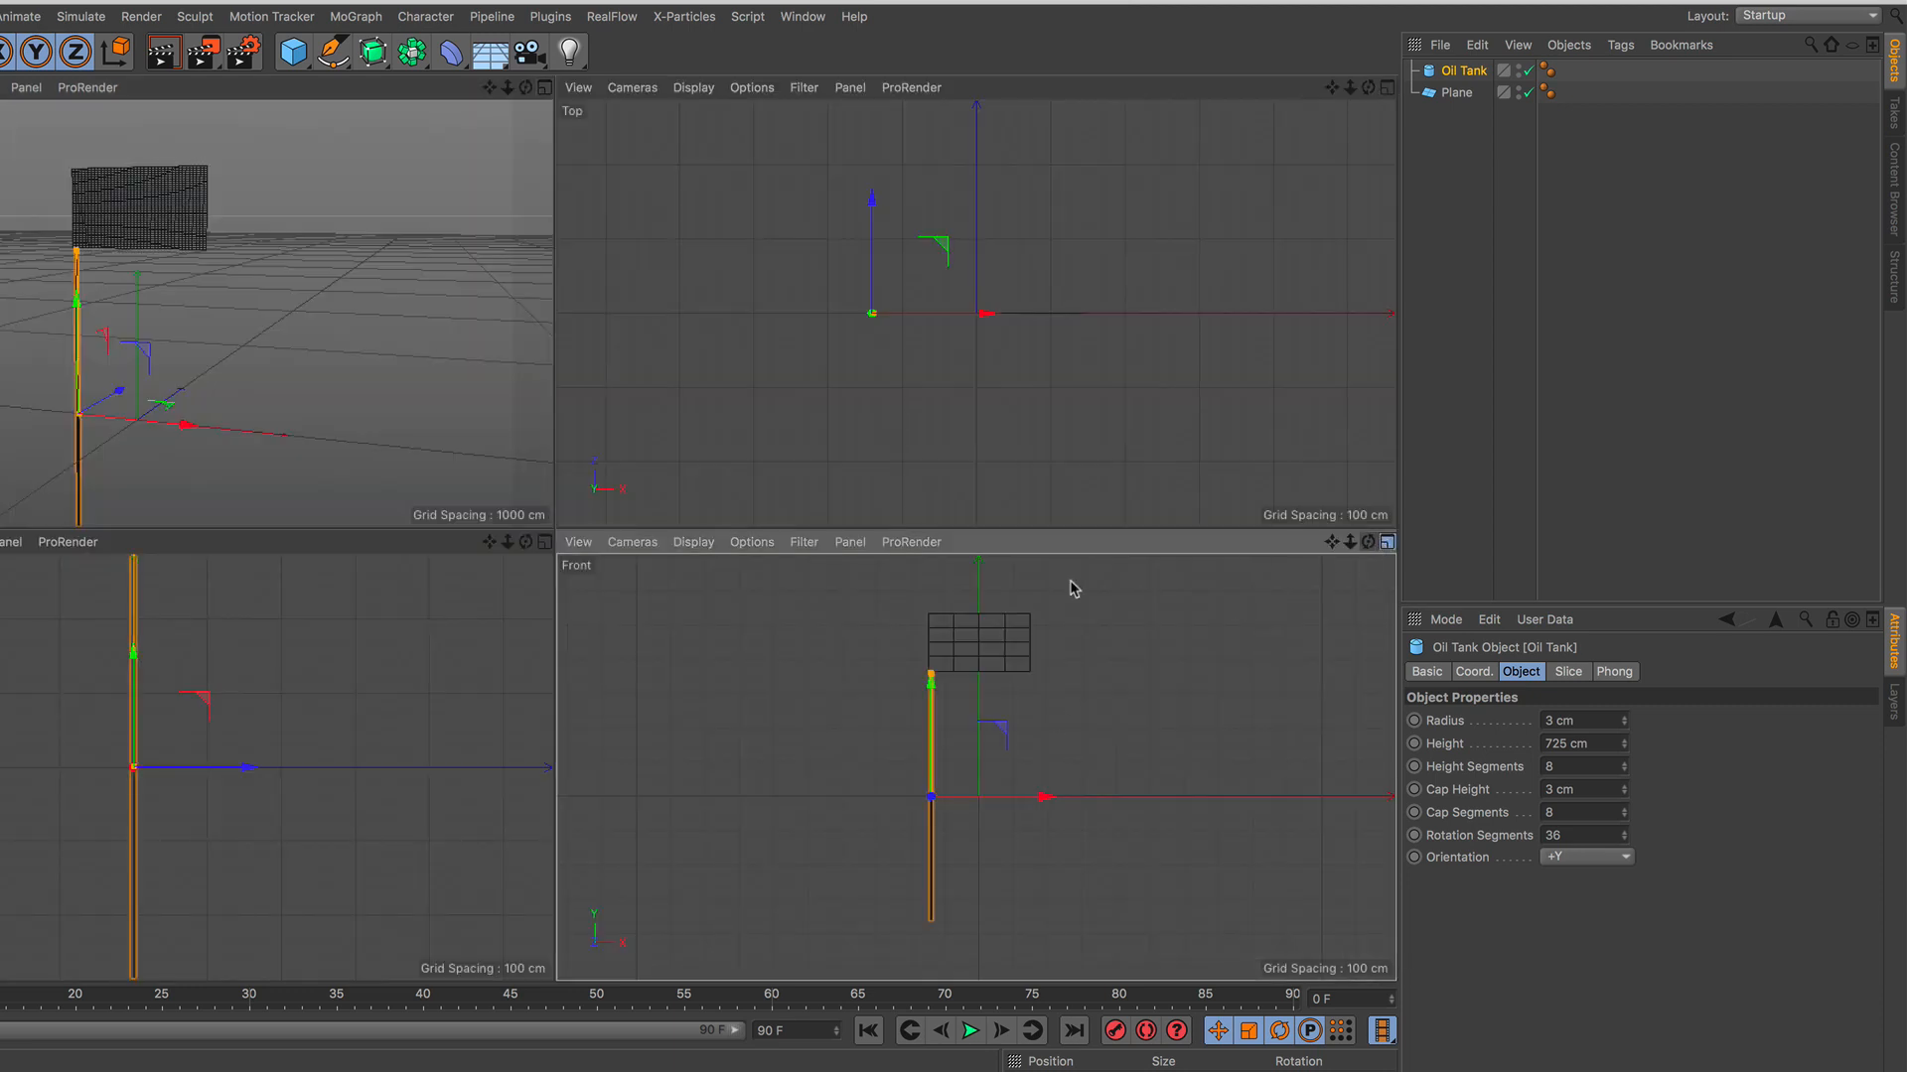
pyautogui.scroll(5, 550, 562)
pyautogui.keyDown('alt'); pyautogui.moveTo(514, 485); pyautogui.dragTo(545, 668, button='middle'); pyautogui.keyUp('alt')
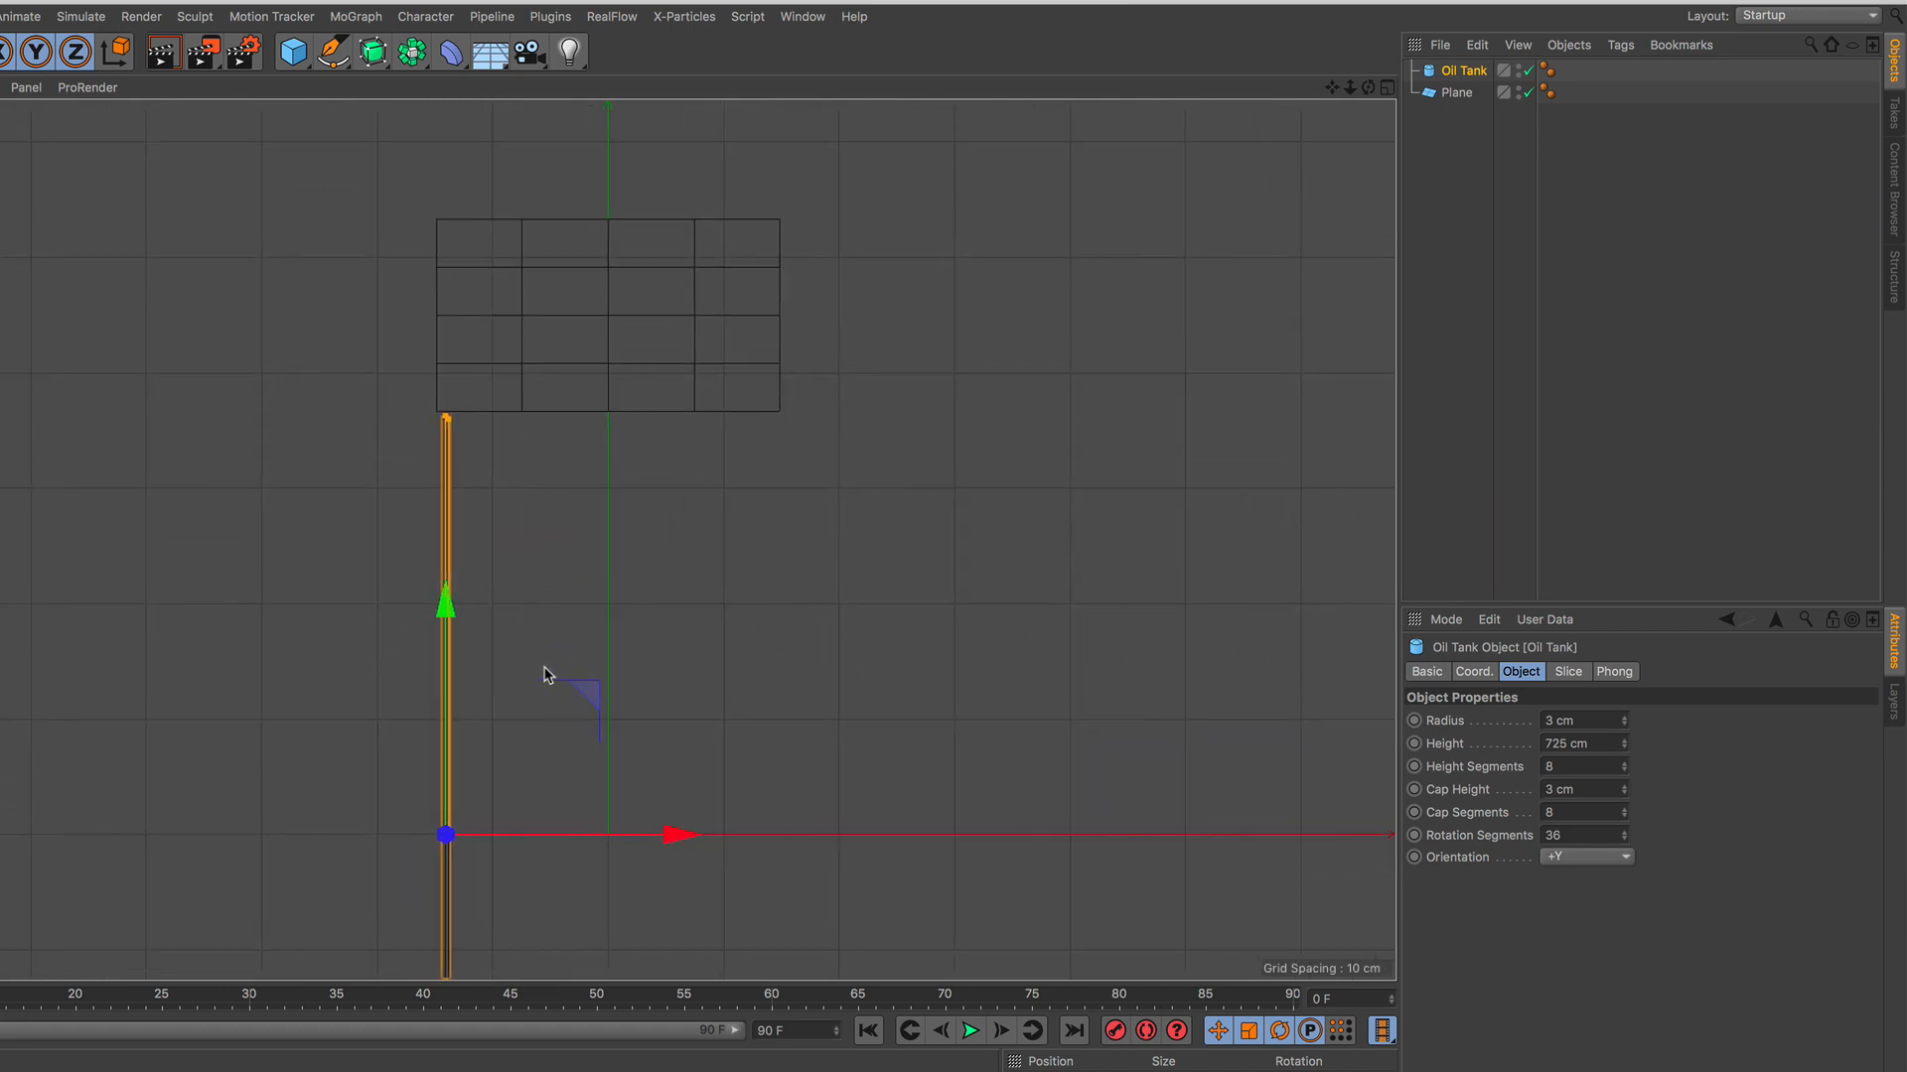
pyautogui.moveTo(449, 606); pyautogui.dragTo(455, 419)
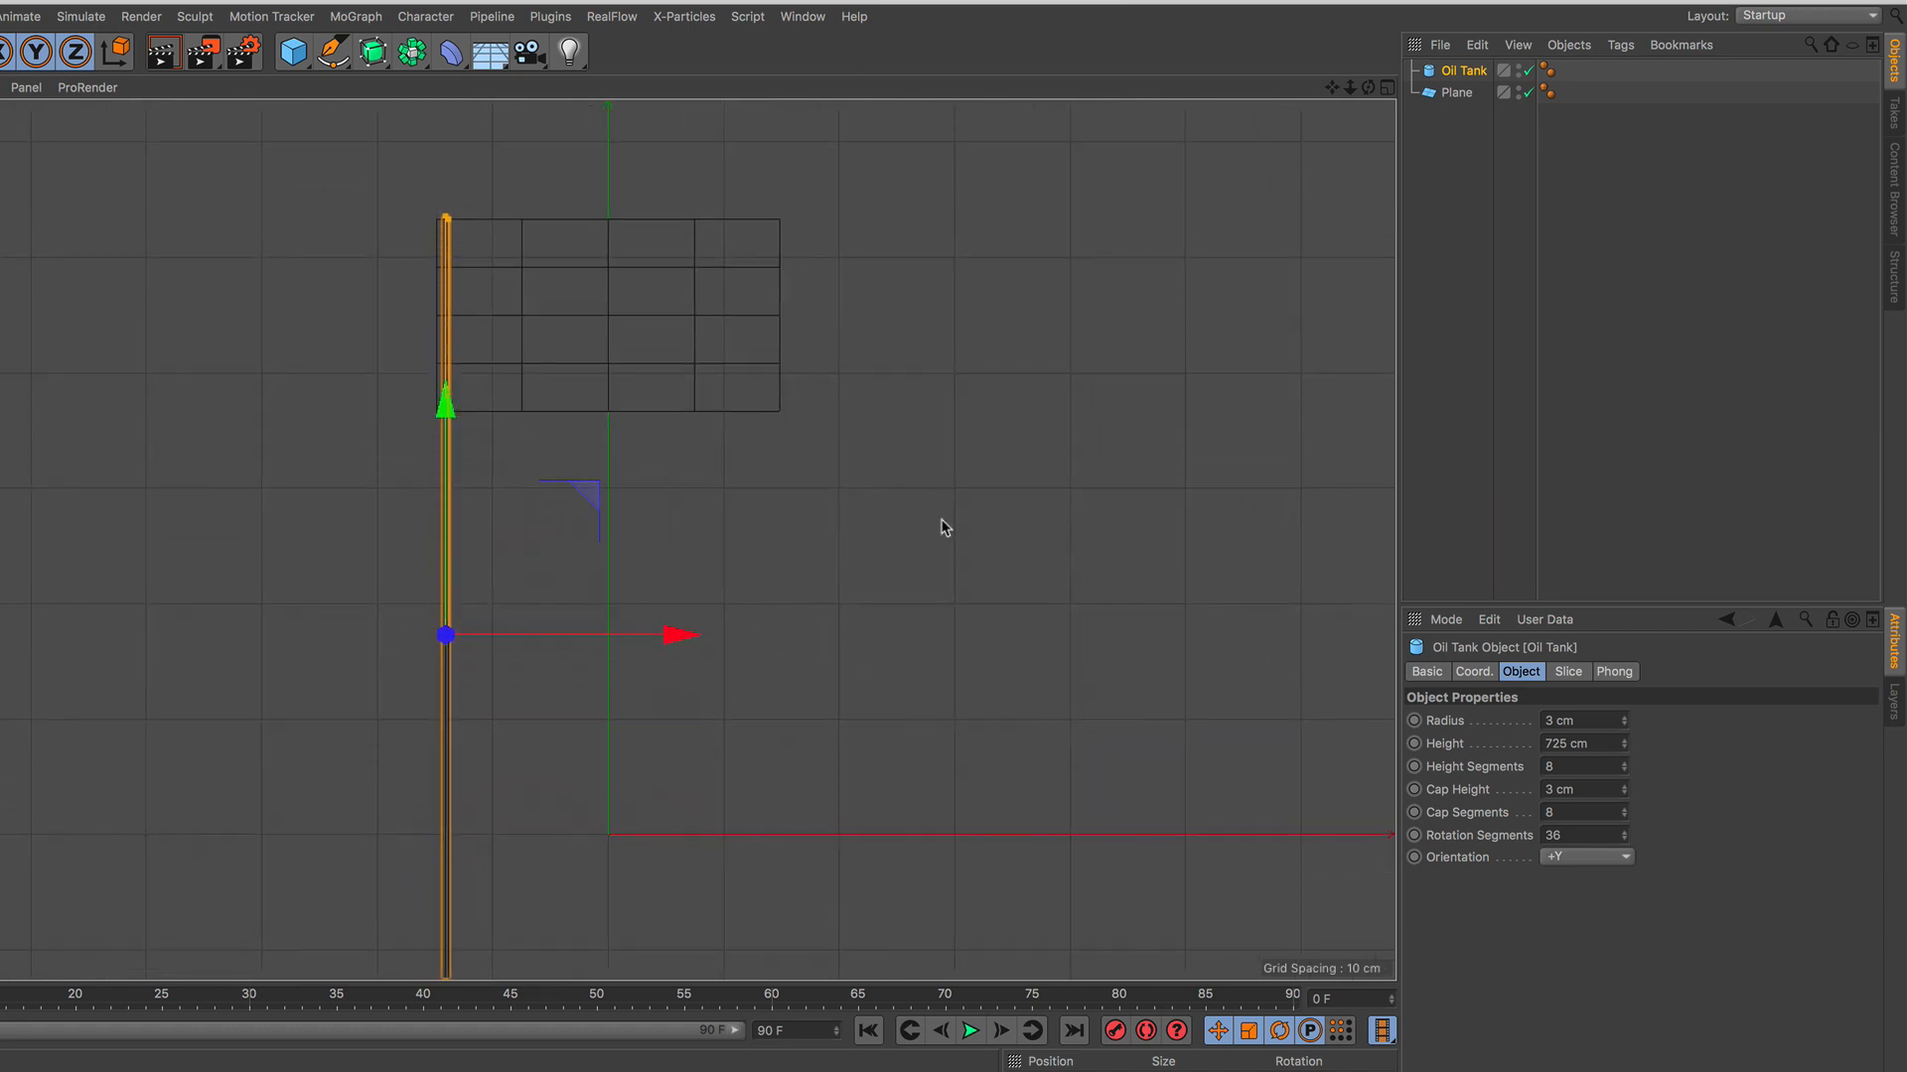
# Step: Set the pole's height to 555 cm and raise the pole so its tip ends just above the plane
pyautogui.click(1624, 747)
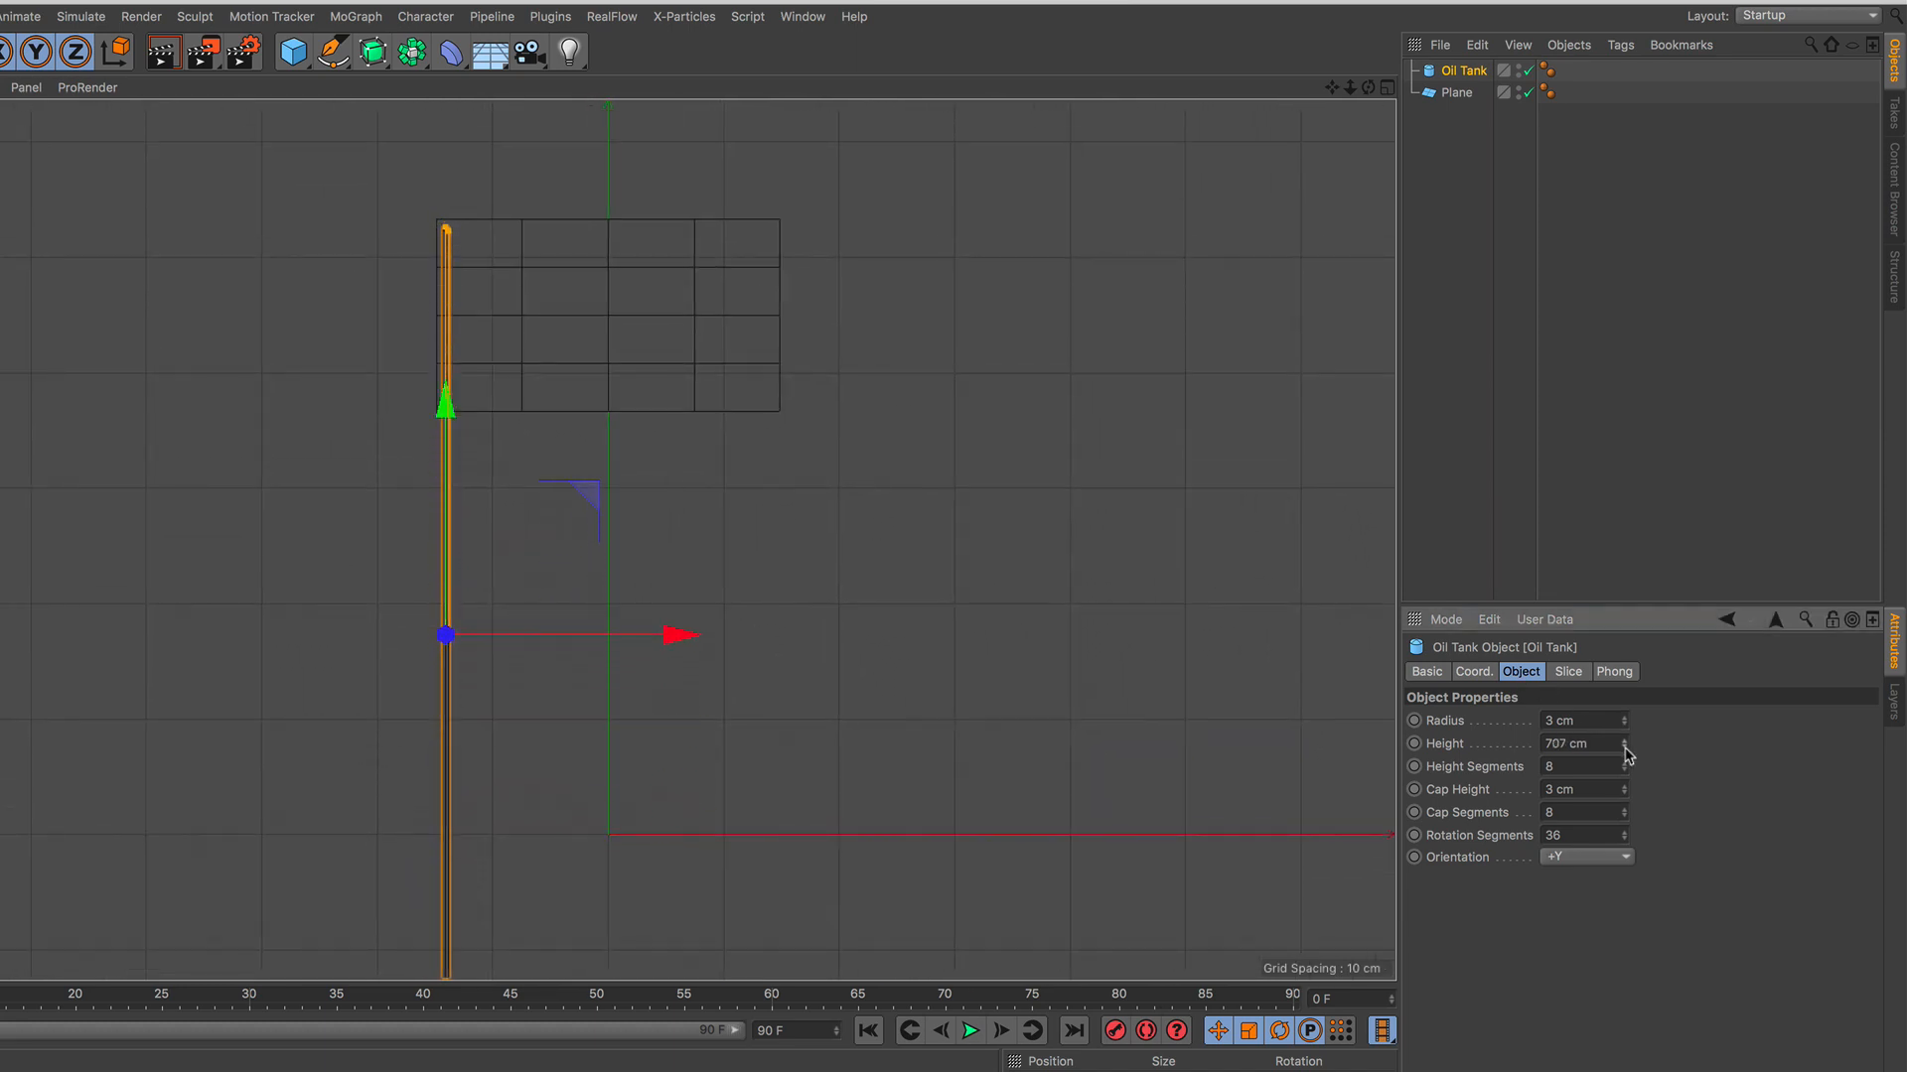
pyautogui.moveTo(1624, 745); pyautogui.dragTo(1625, 822)
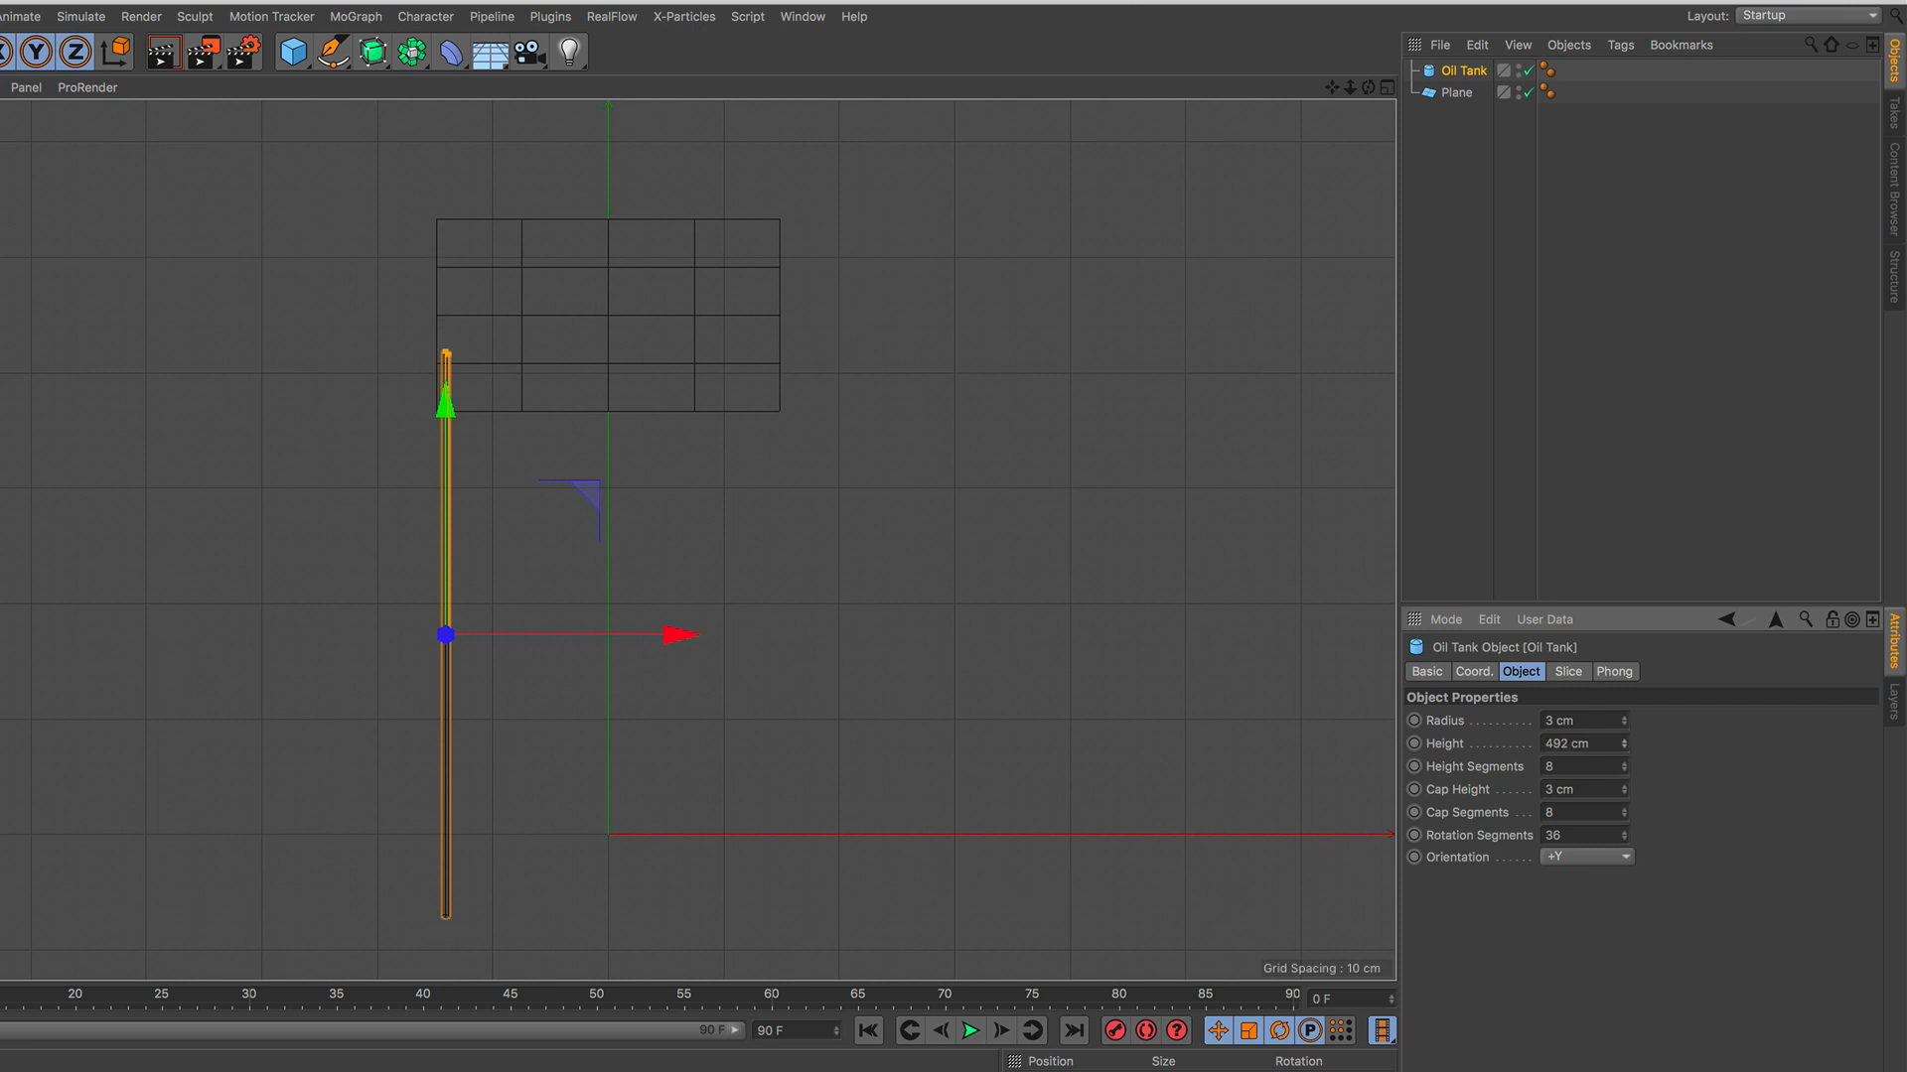
pyautogui.moveTo(445, 395); pyautogui.dragTo(444, 310)
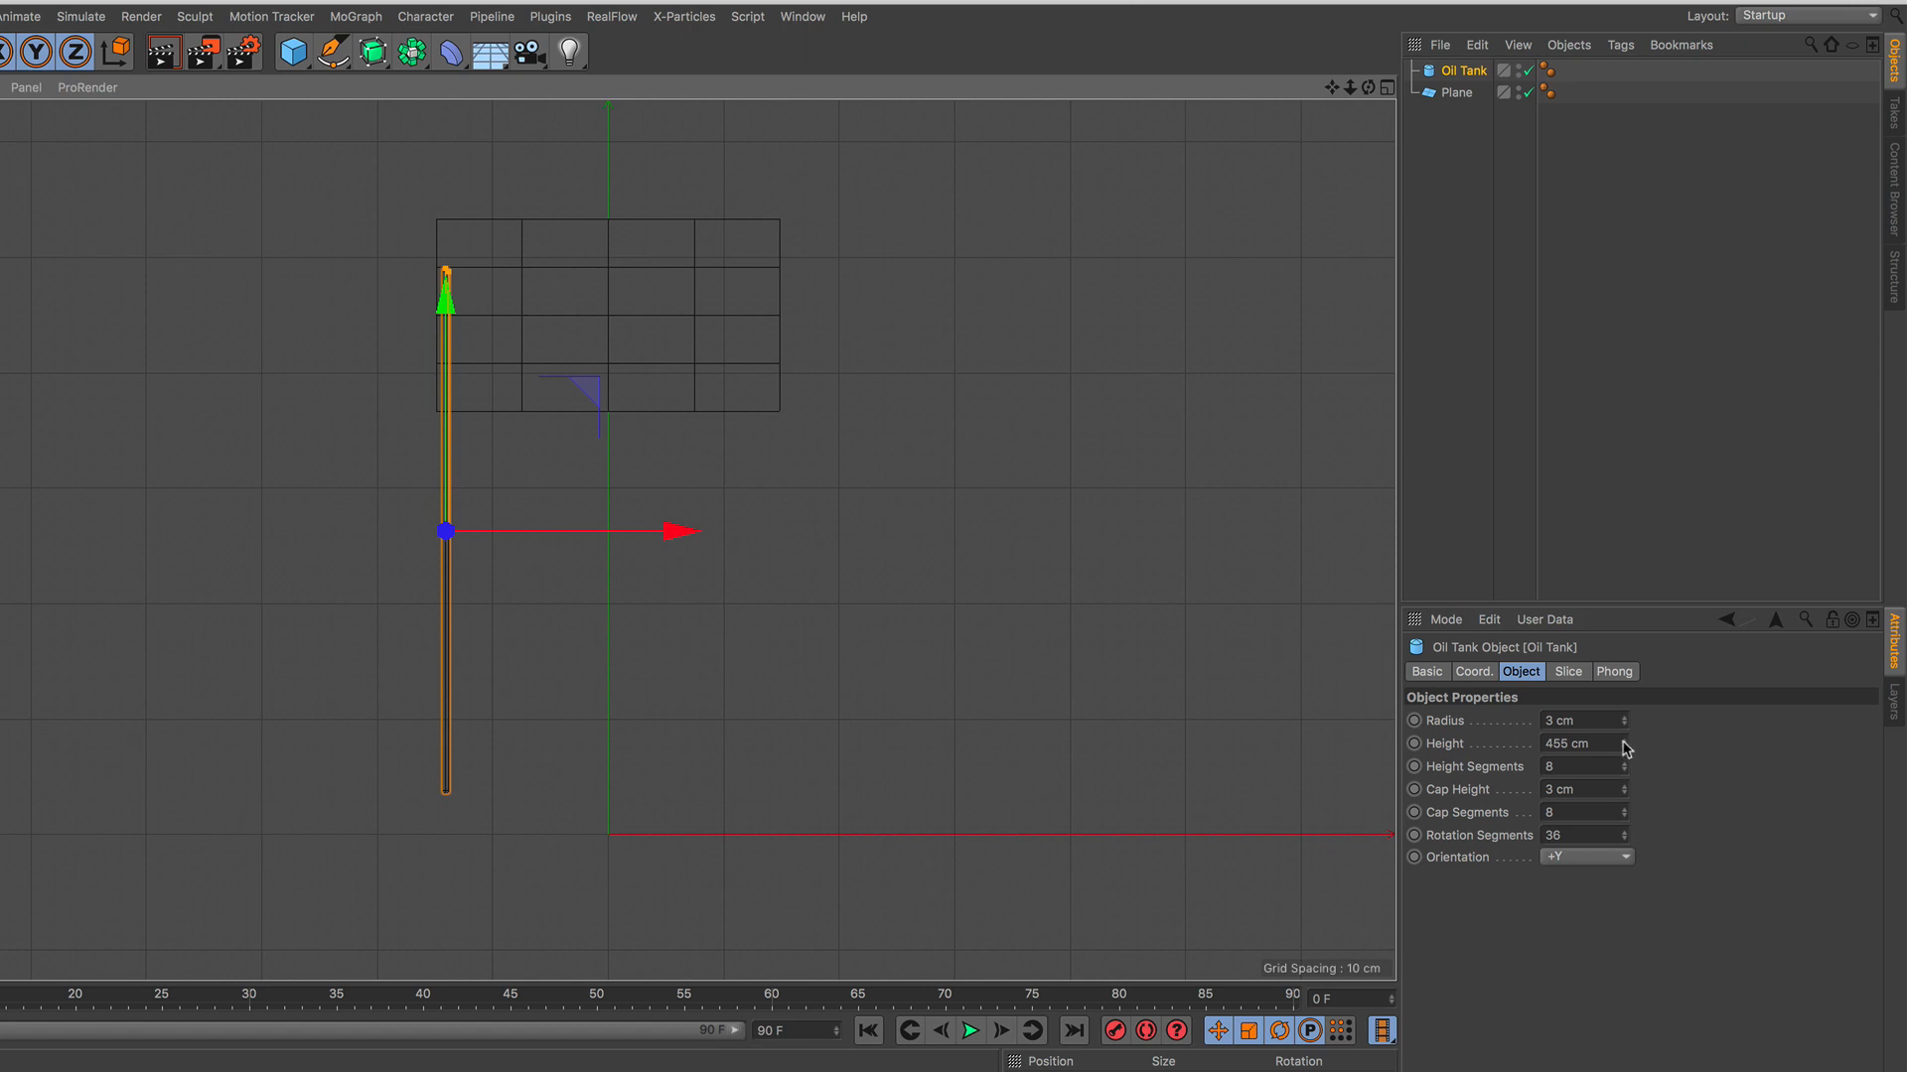
pyautogui.moveTo(1625, 744); pyautogui.dragTo(1625, 696)
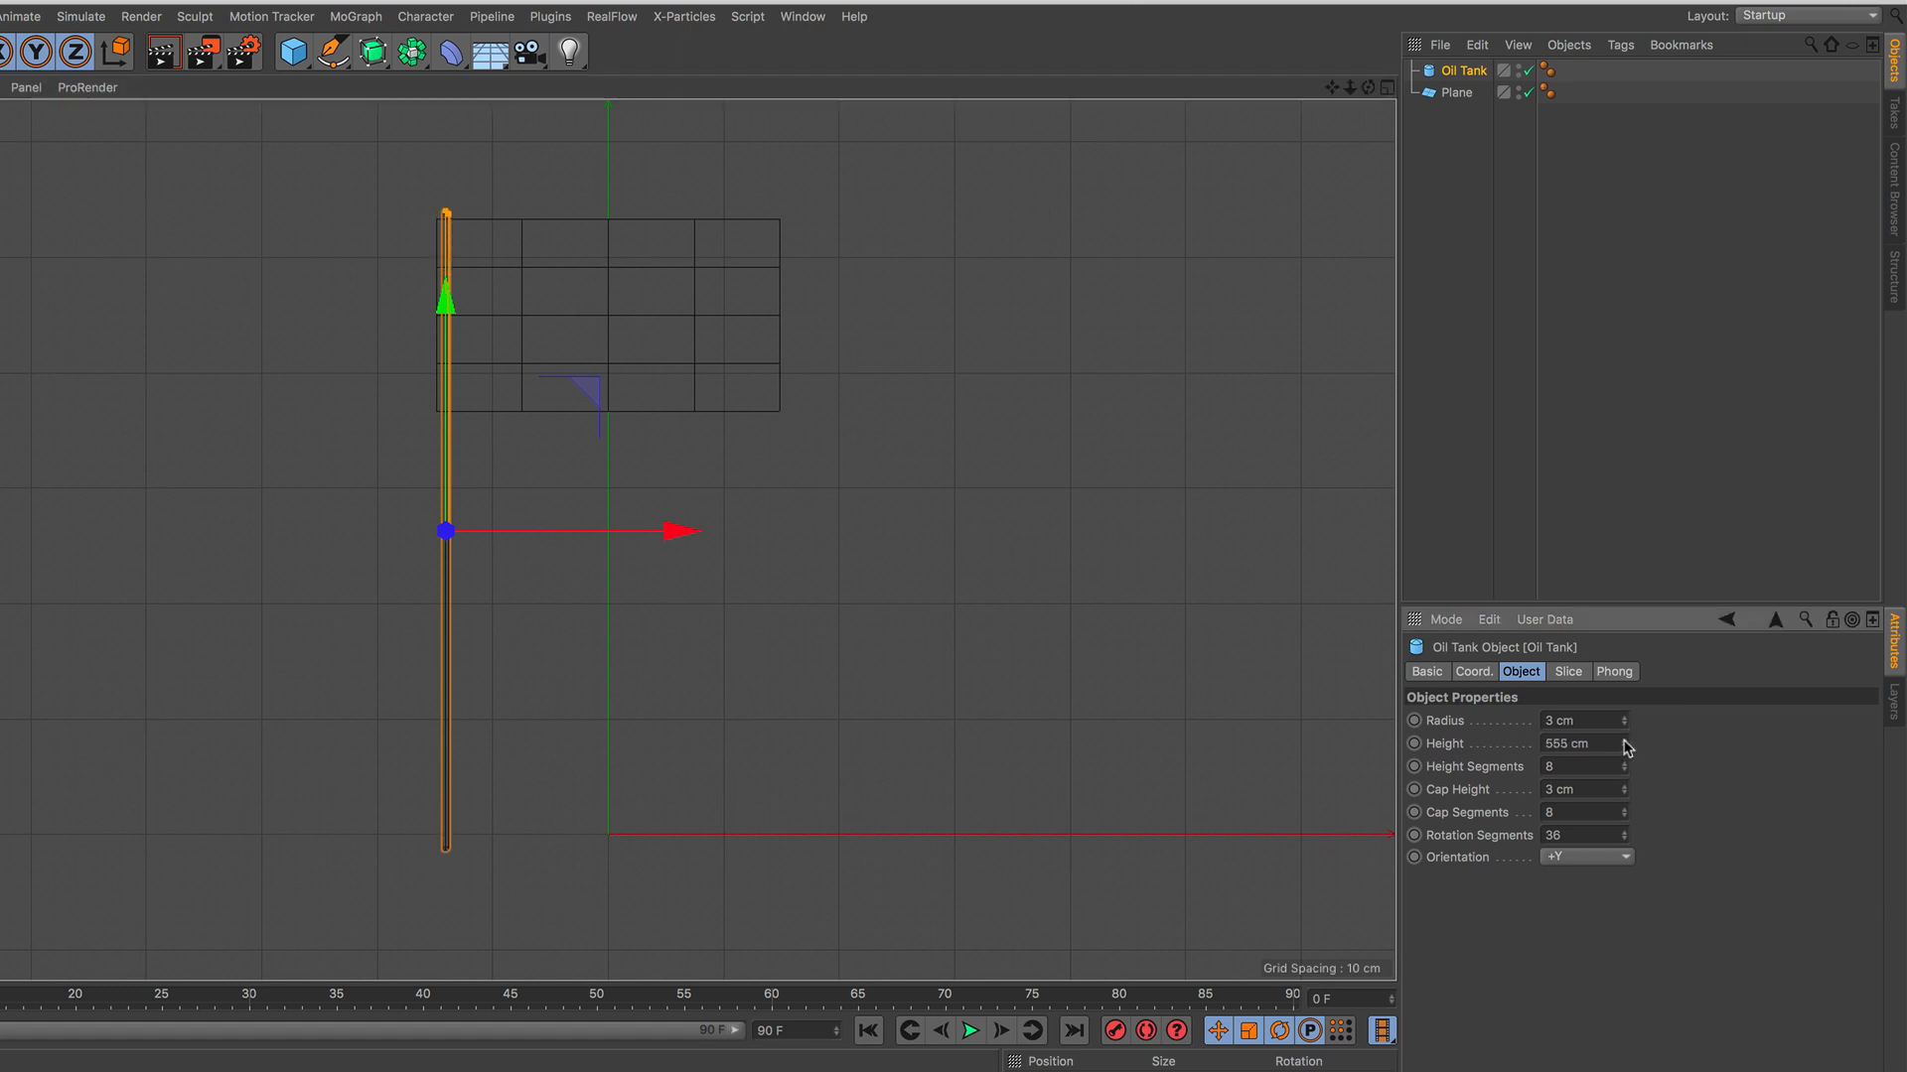
# Step: Shift the pole slightly along X onto the plane's left edge in the front view, and return to the perspective view
pyautogui.scroll(3, 502, 281)
pyautogui.moveTo(502, 281); pyautogui.dragTo(545, 418, button='middle')
pyautogui.scroll(3, 540, 332)
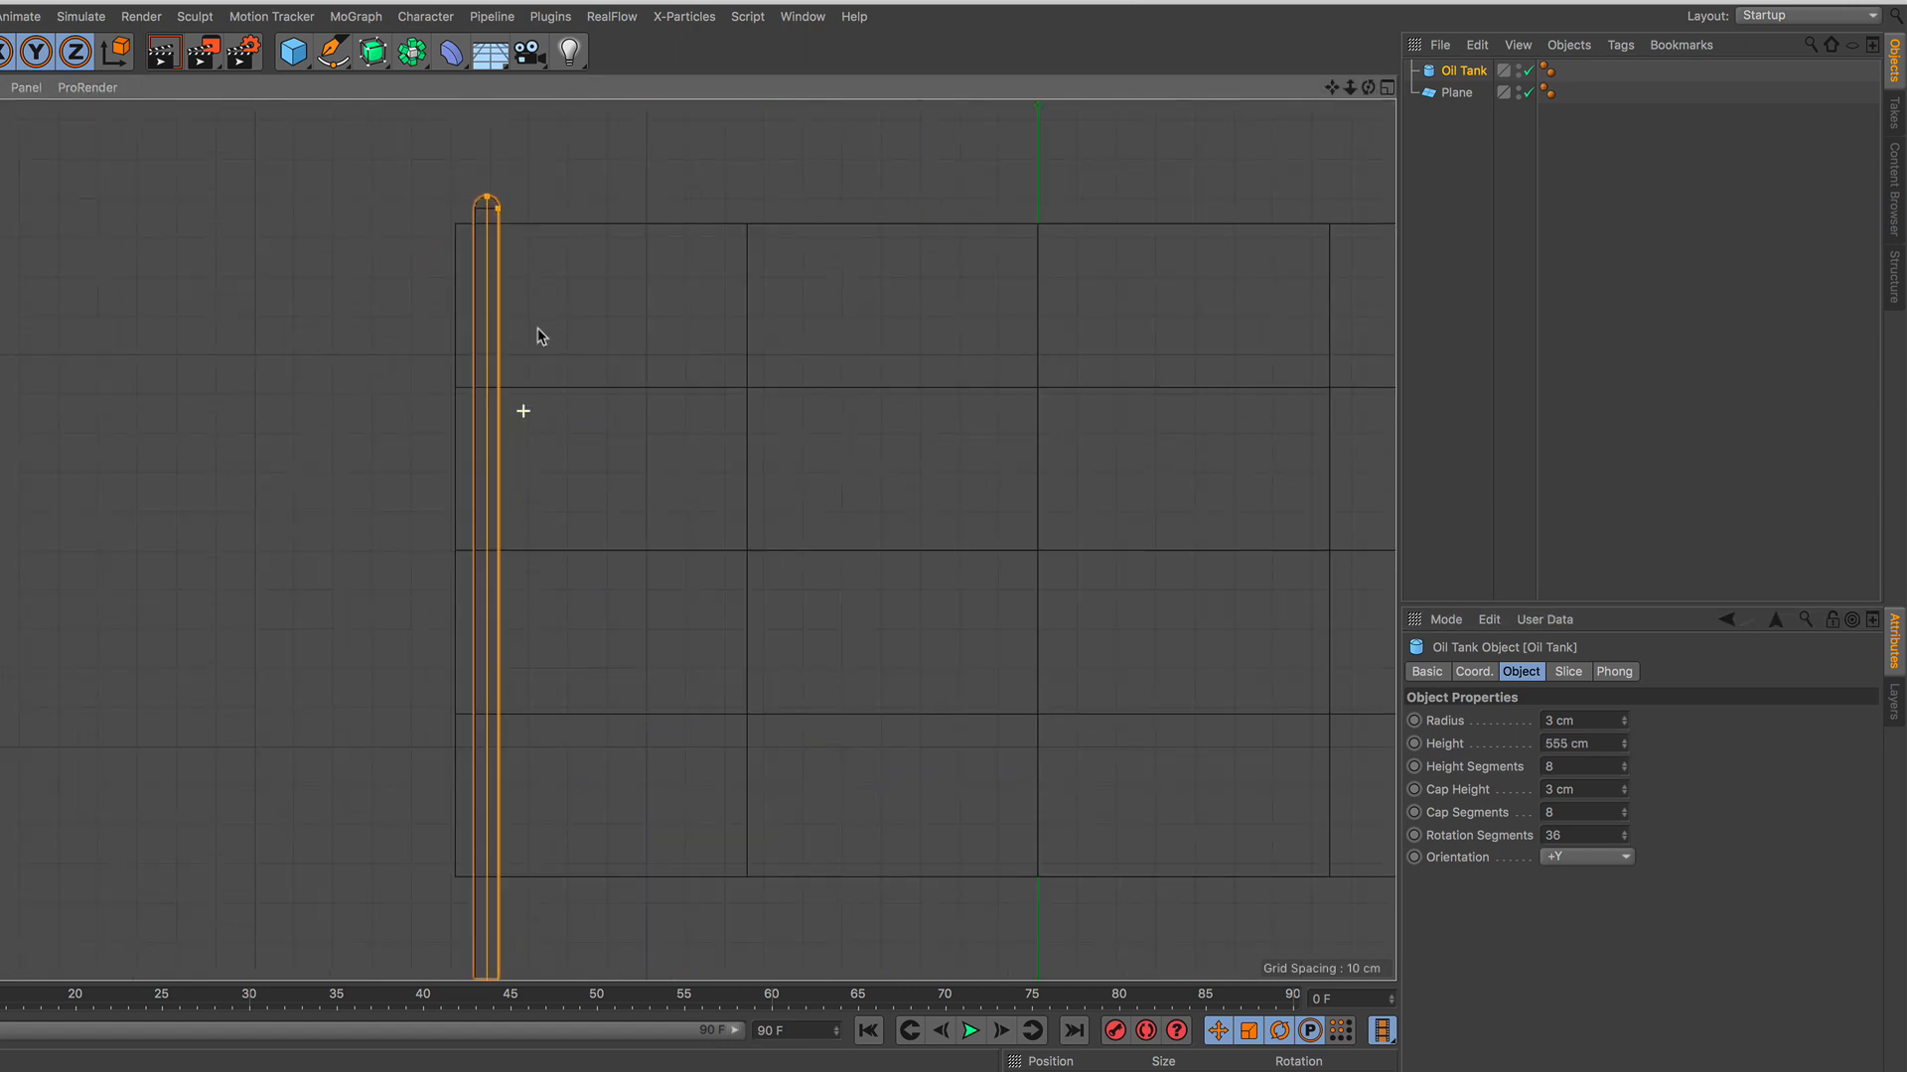
pyautogui.scroll(-2, 640, 703)
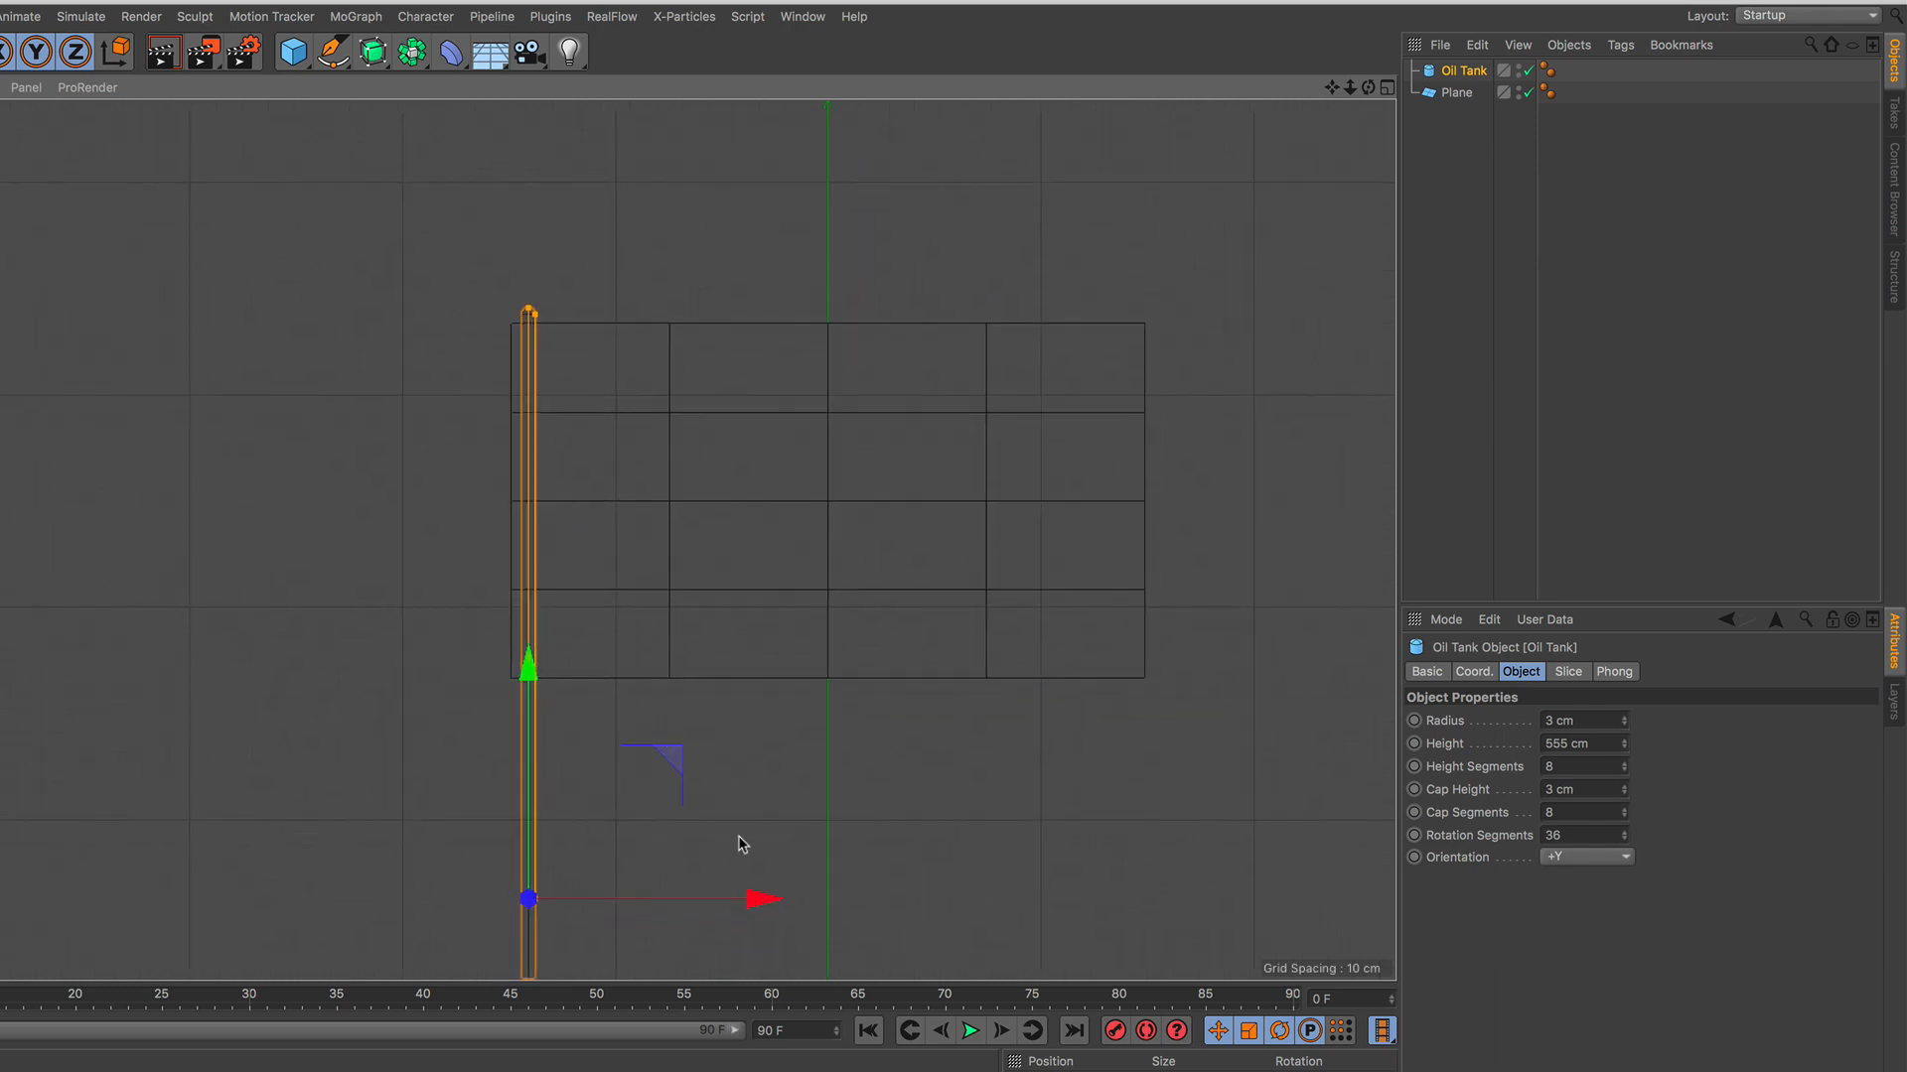
pyautogui.moveTo(772, 898); pyautogui.dragTo(745, 903)
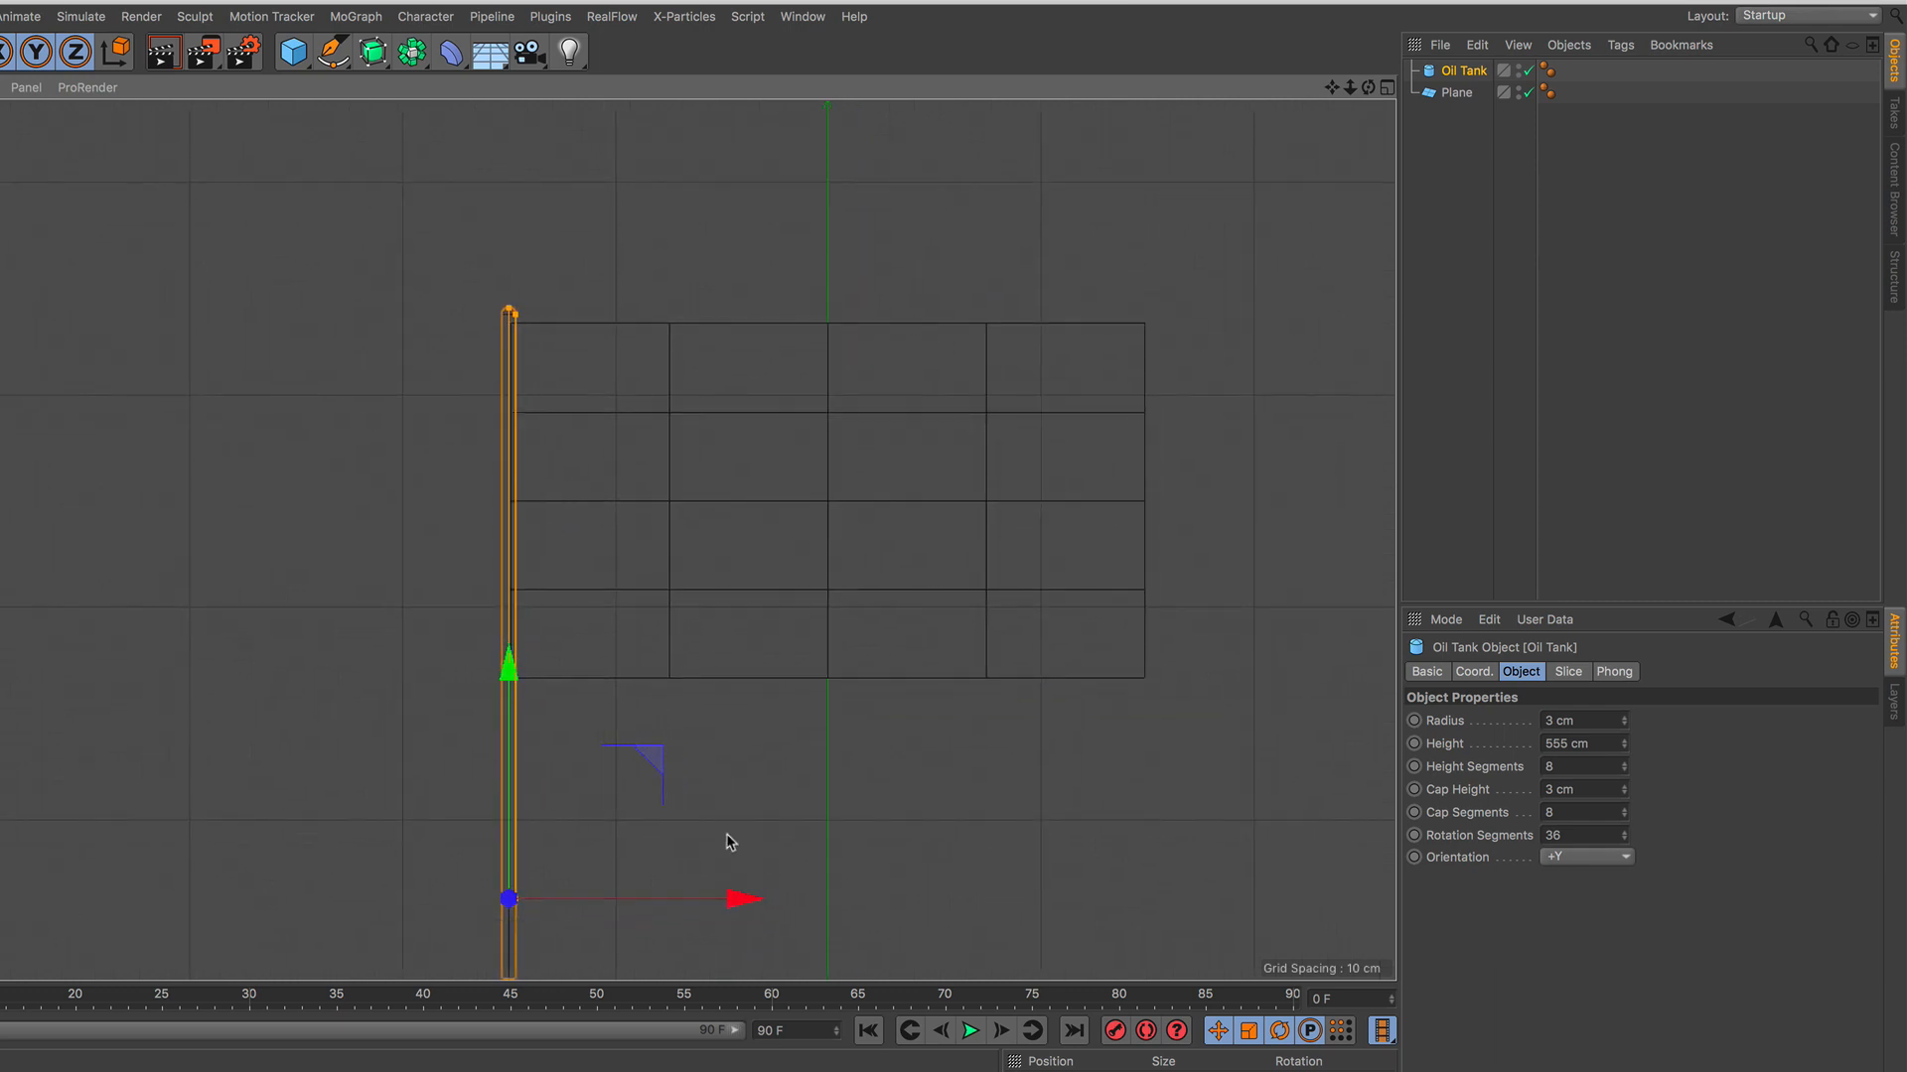
pyautogui.click(1385, 88)
pyautogui.click(543, 88)
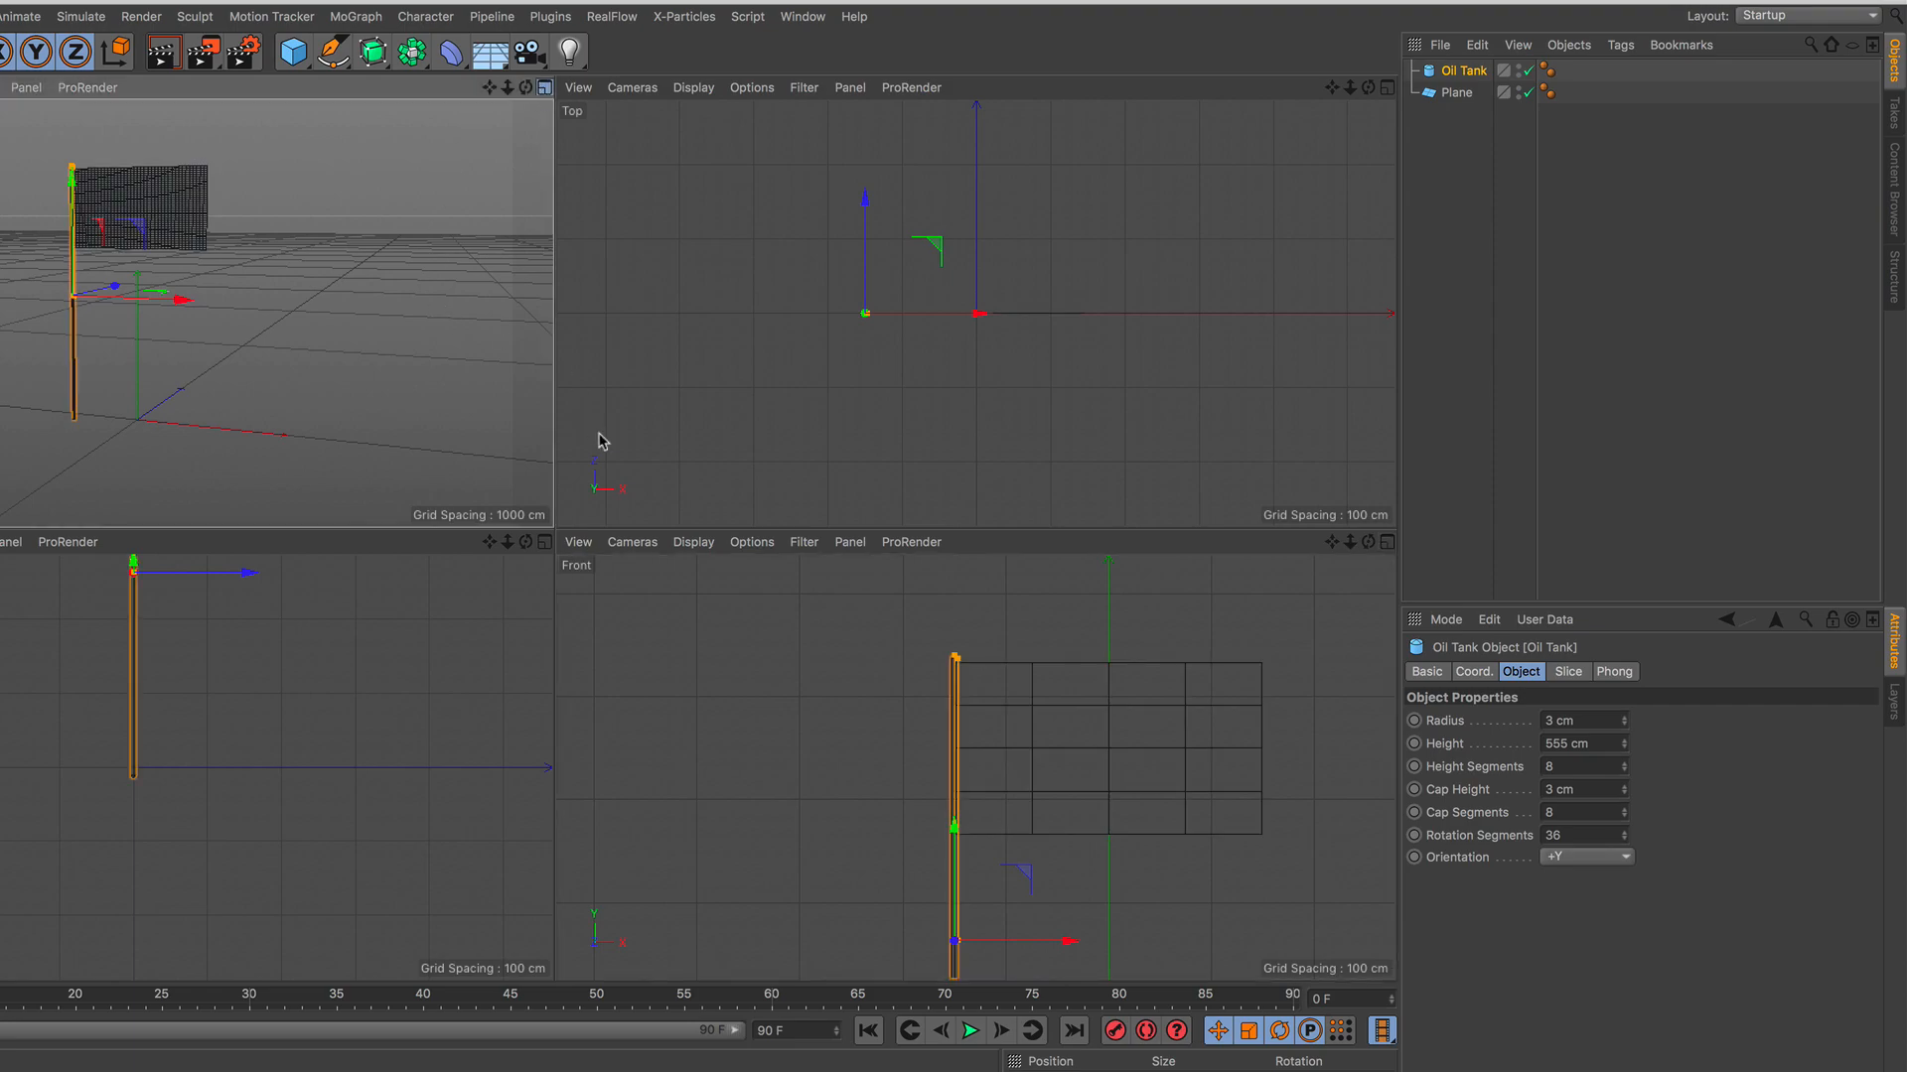
# Step: Make the flag plane an editable polygon object and switch to point editing mode
pyautogui.scroll(1, 520, 385)
pyautogui.keyDown('alt'); pyautogui.moveTo(506, 298); pyautogui.dragTo(528, 495, button='middle'); pyautogui.keyUp('alt')
pyautogui.keyDown('alt'); pyautogui.moveTo(527, 496); pyautogui.dragTo(681, 449); pyautogui.keyUp('alt')
pyautogui.click(682, 449)
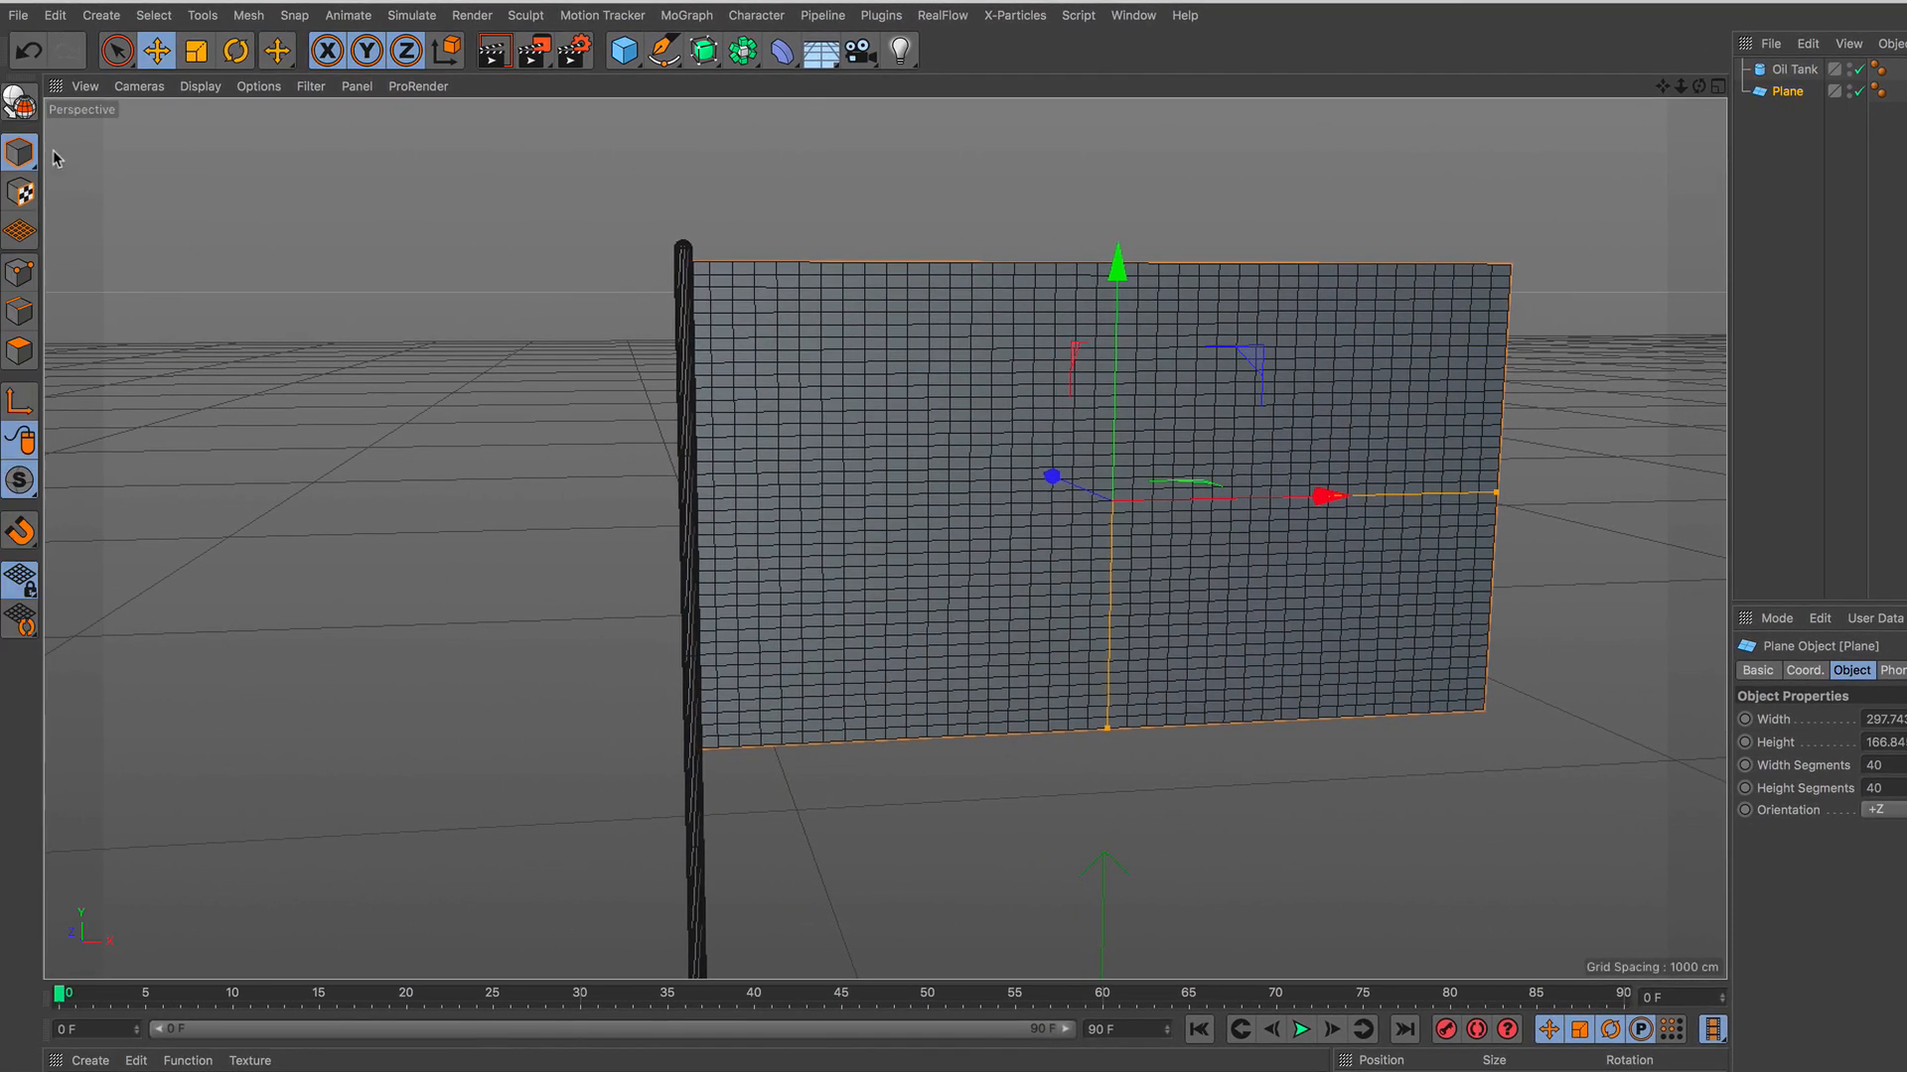
pyautogui.press('c')
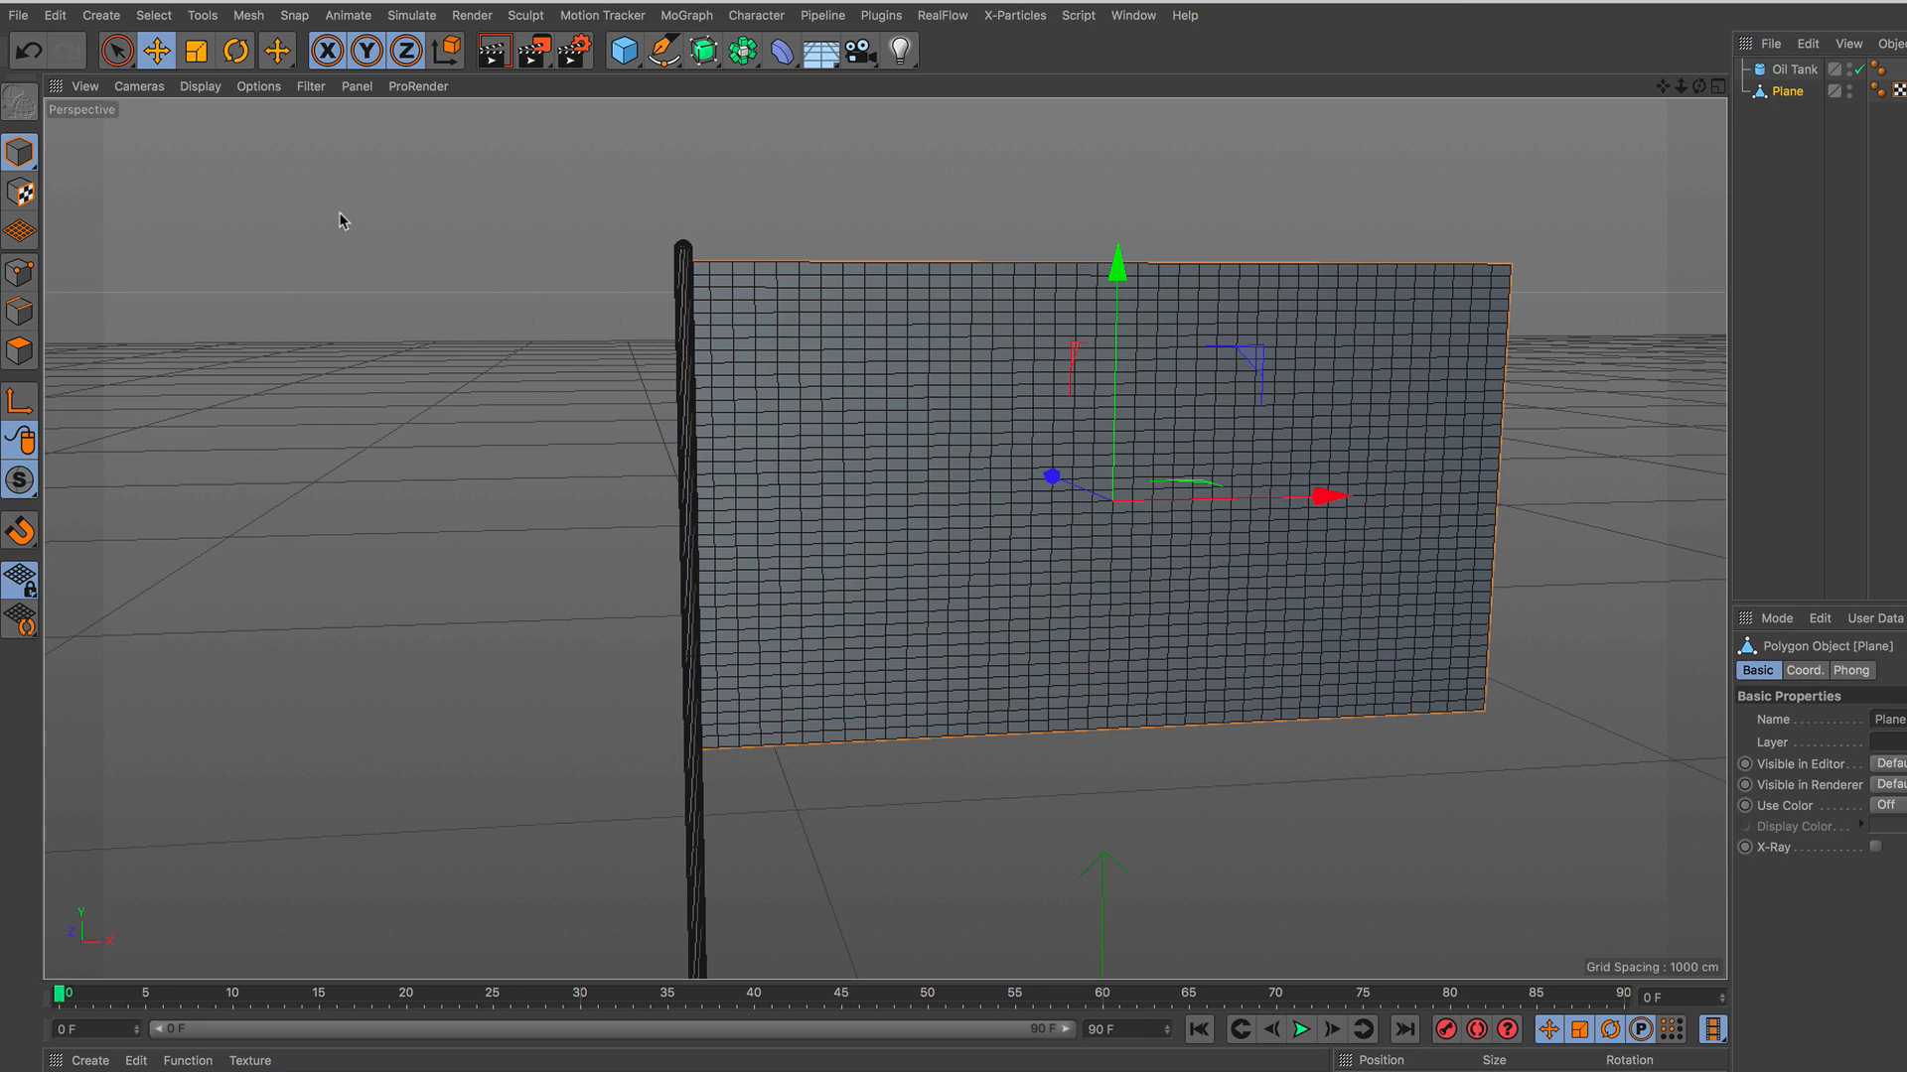
pyautogui.click(20, 272)
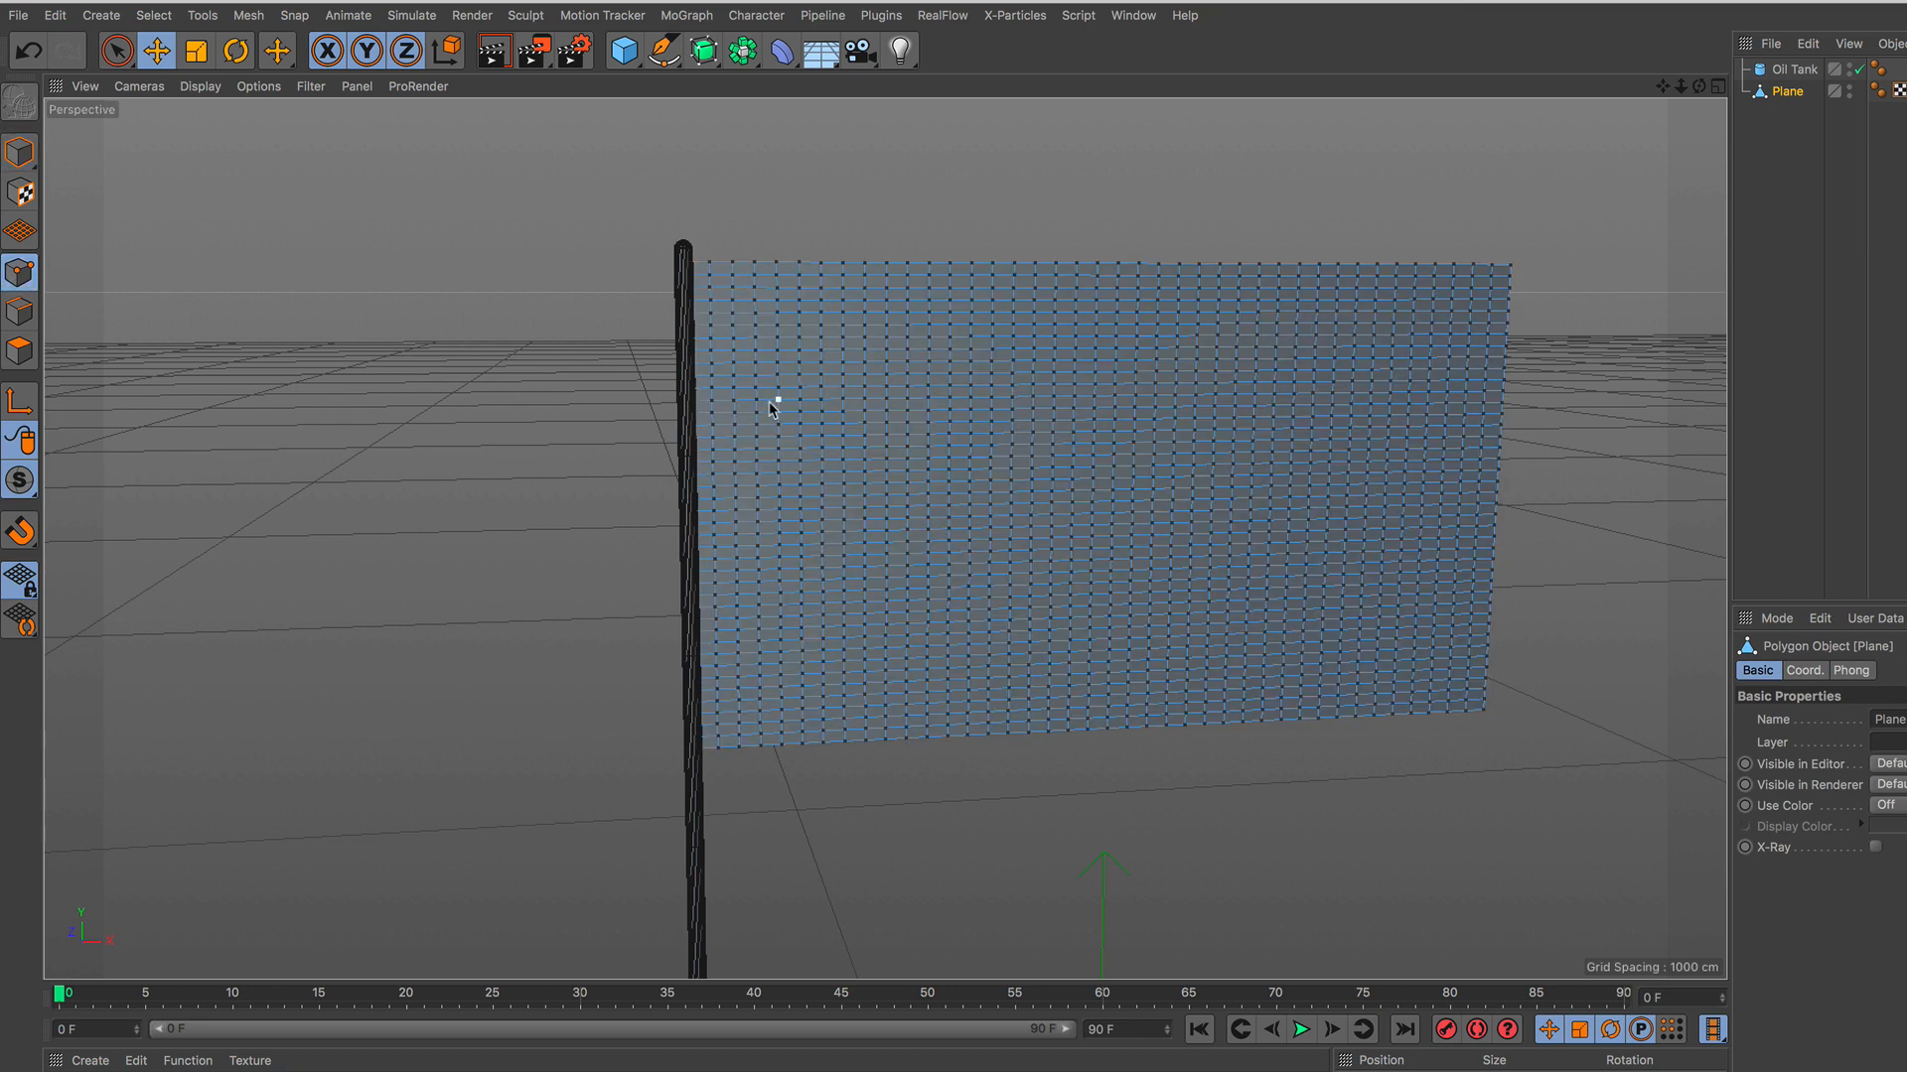
# Step: Select the column of points along the flag's pole-side edge with Rectangle Selection in the front view
pyautogui.click(1718, 87)
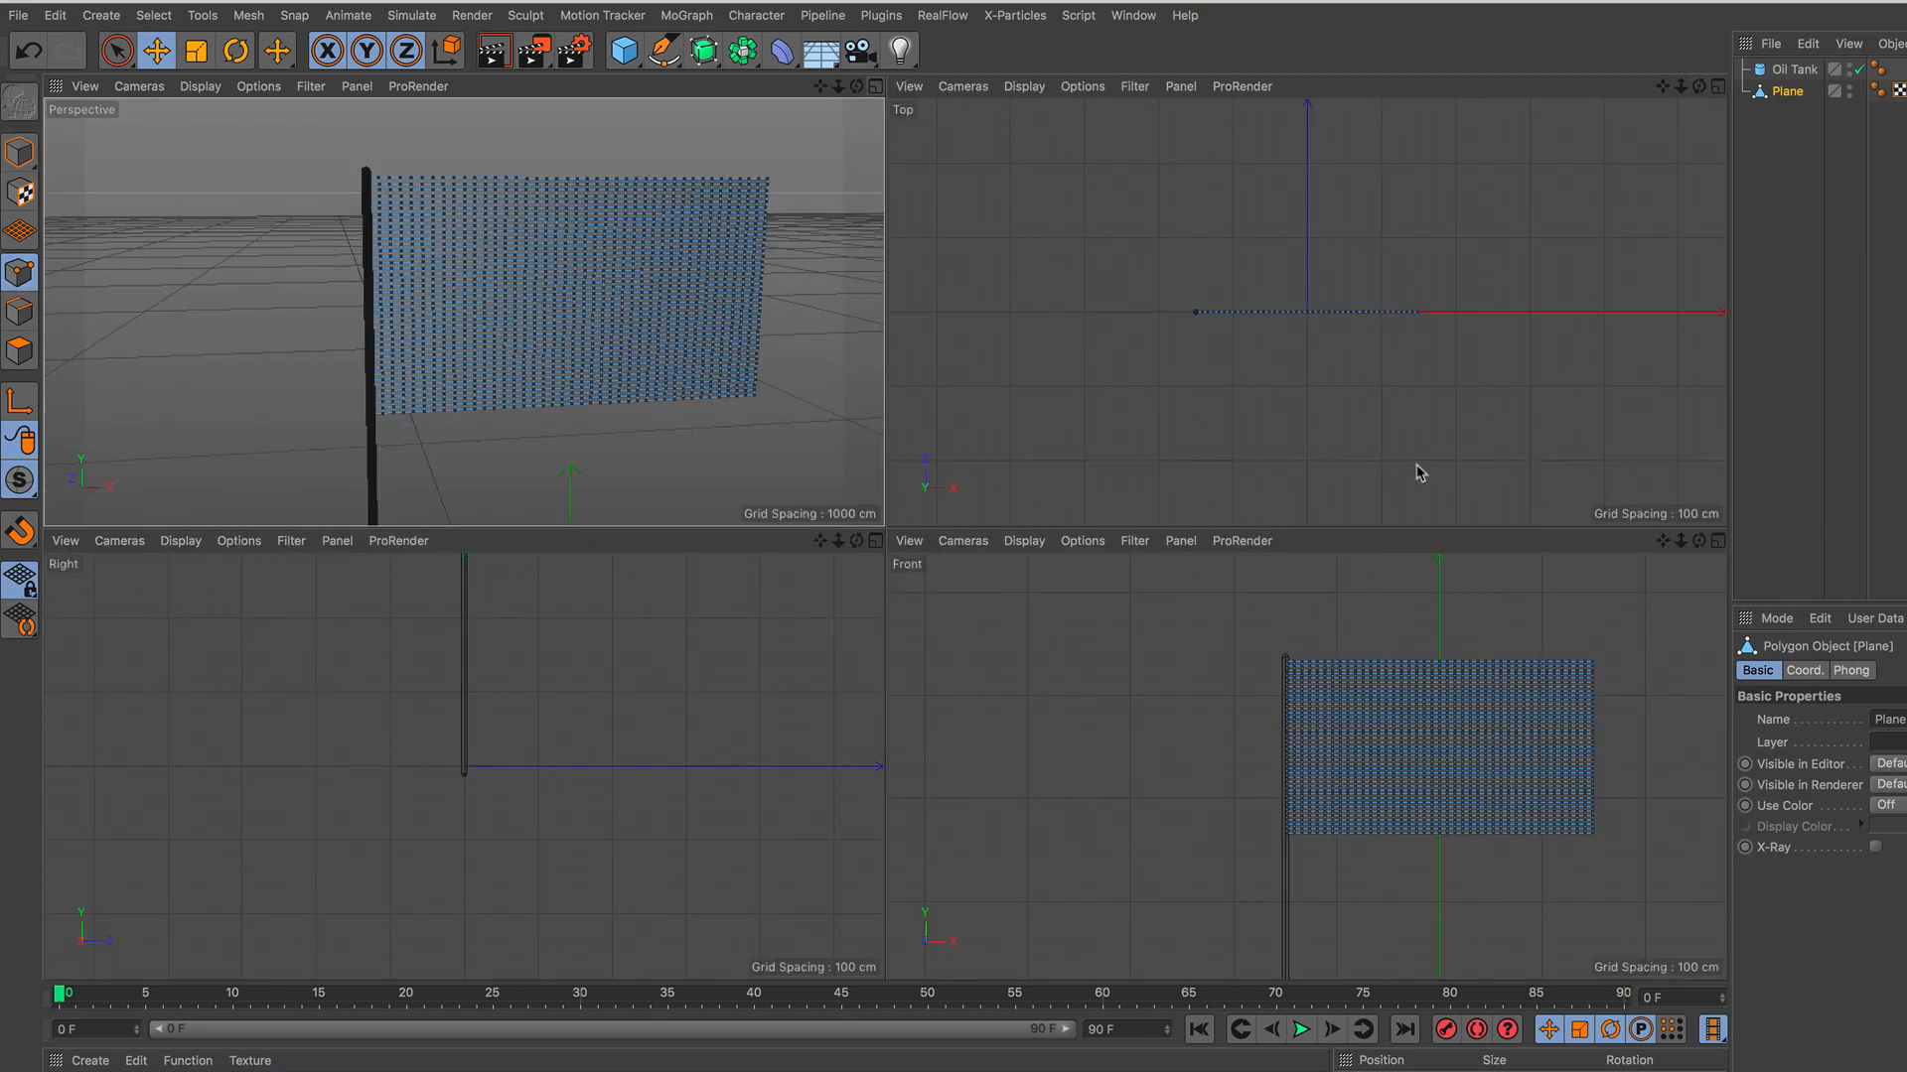
pyautogui.click(1717, 541)
pyautogui.scroll(5, 1009, 511)
pyautogui.keyDown('alt'); pyautogui.moveTo(1059, 526); pyautogui.dragTo(905, 528, button='middle'); pyautogui.keyUp('alt')
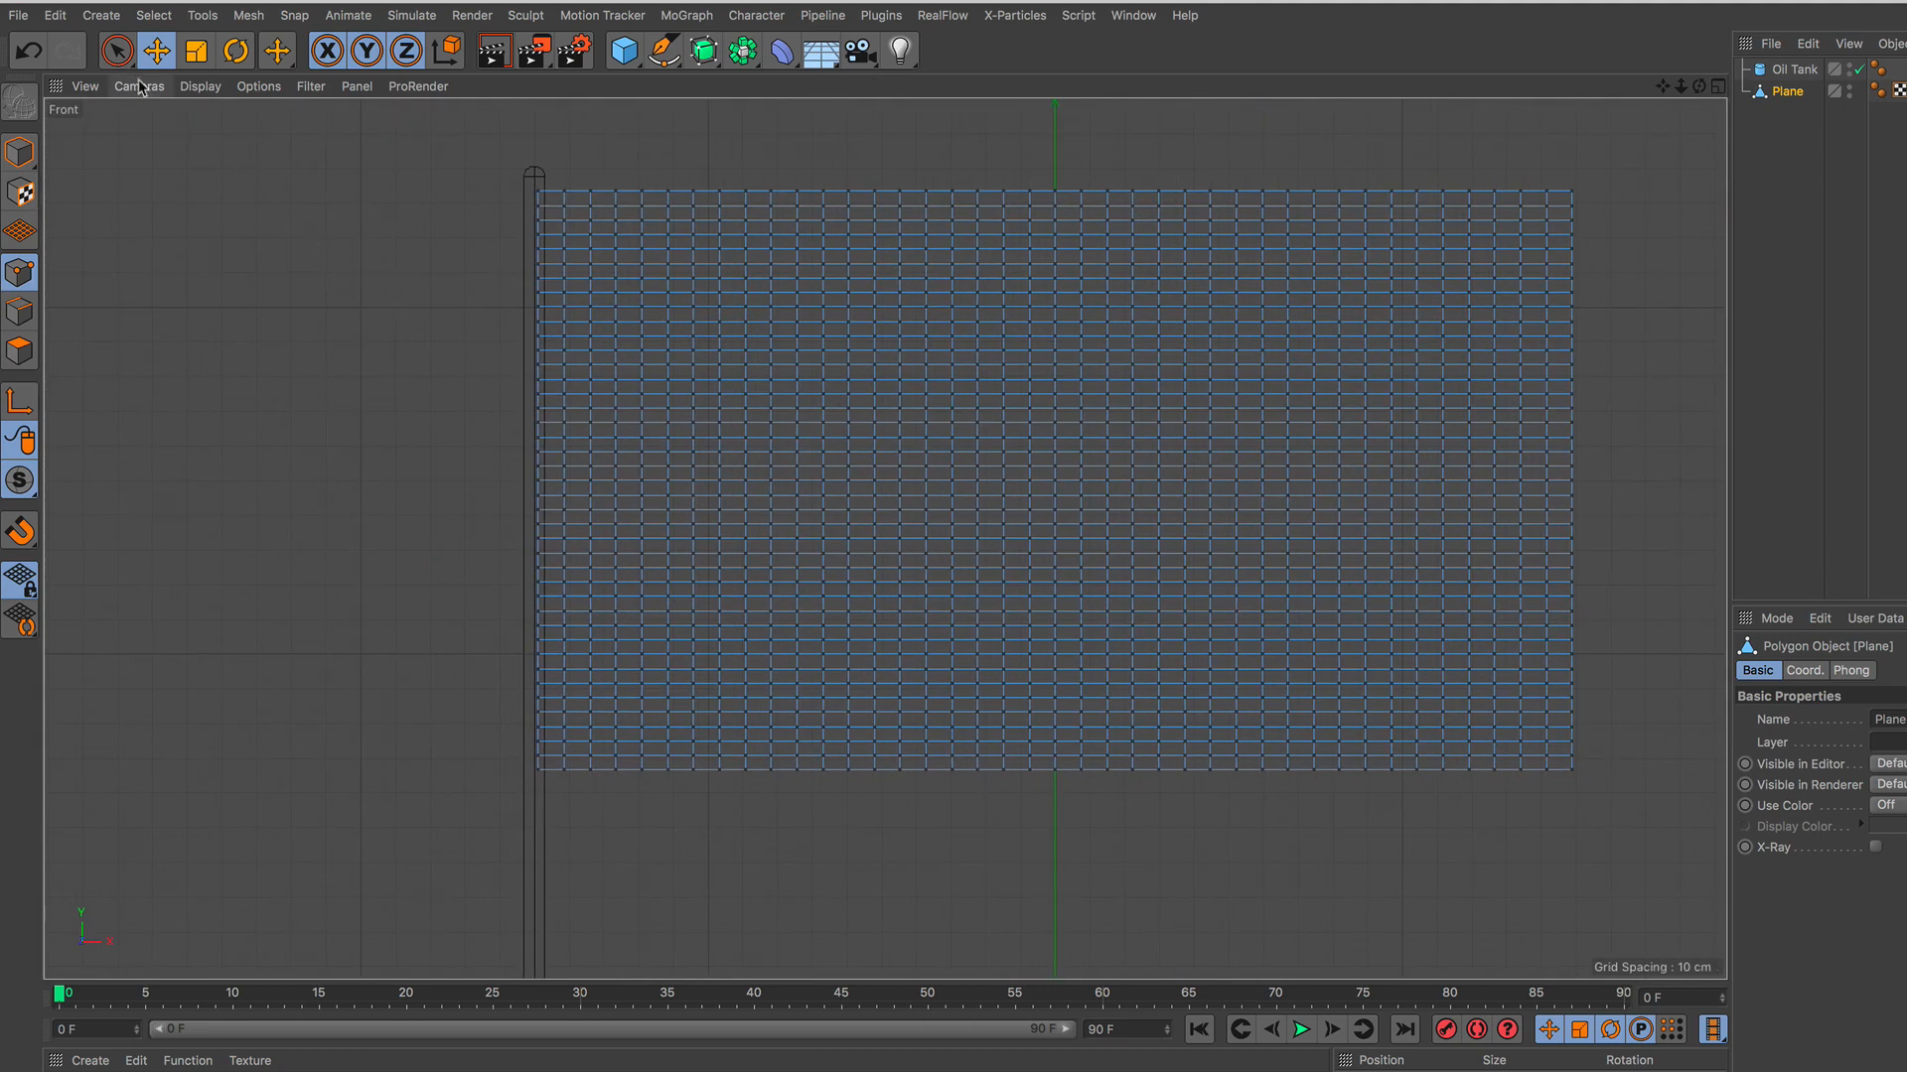
pyautogui.click(116, 50)
pyautogui.click(246, 120)
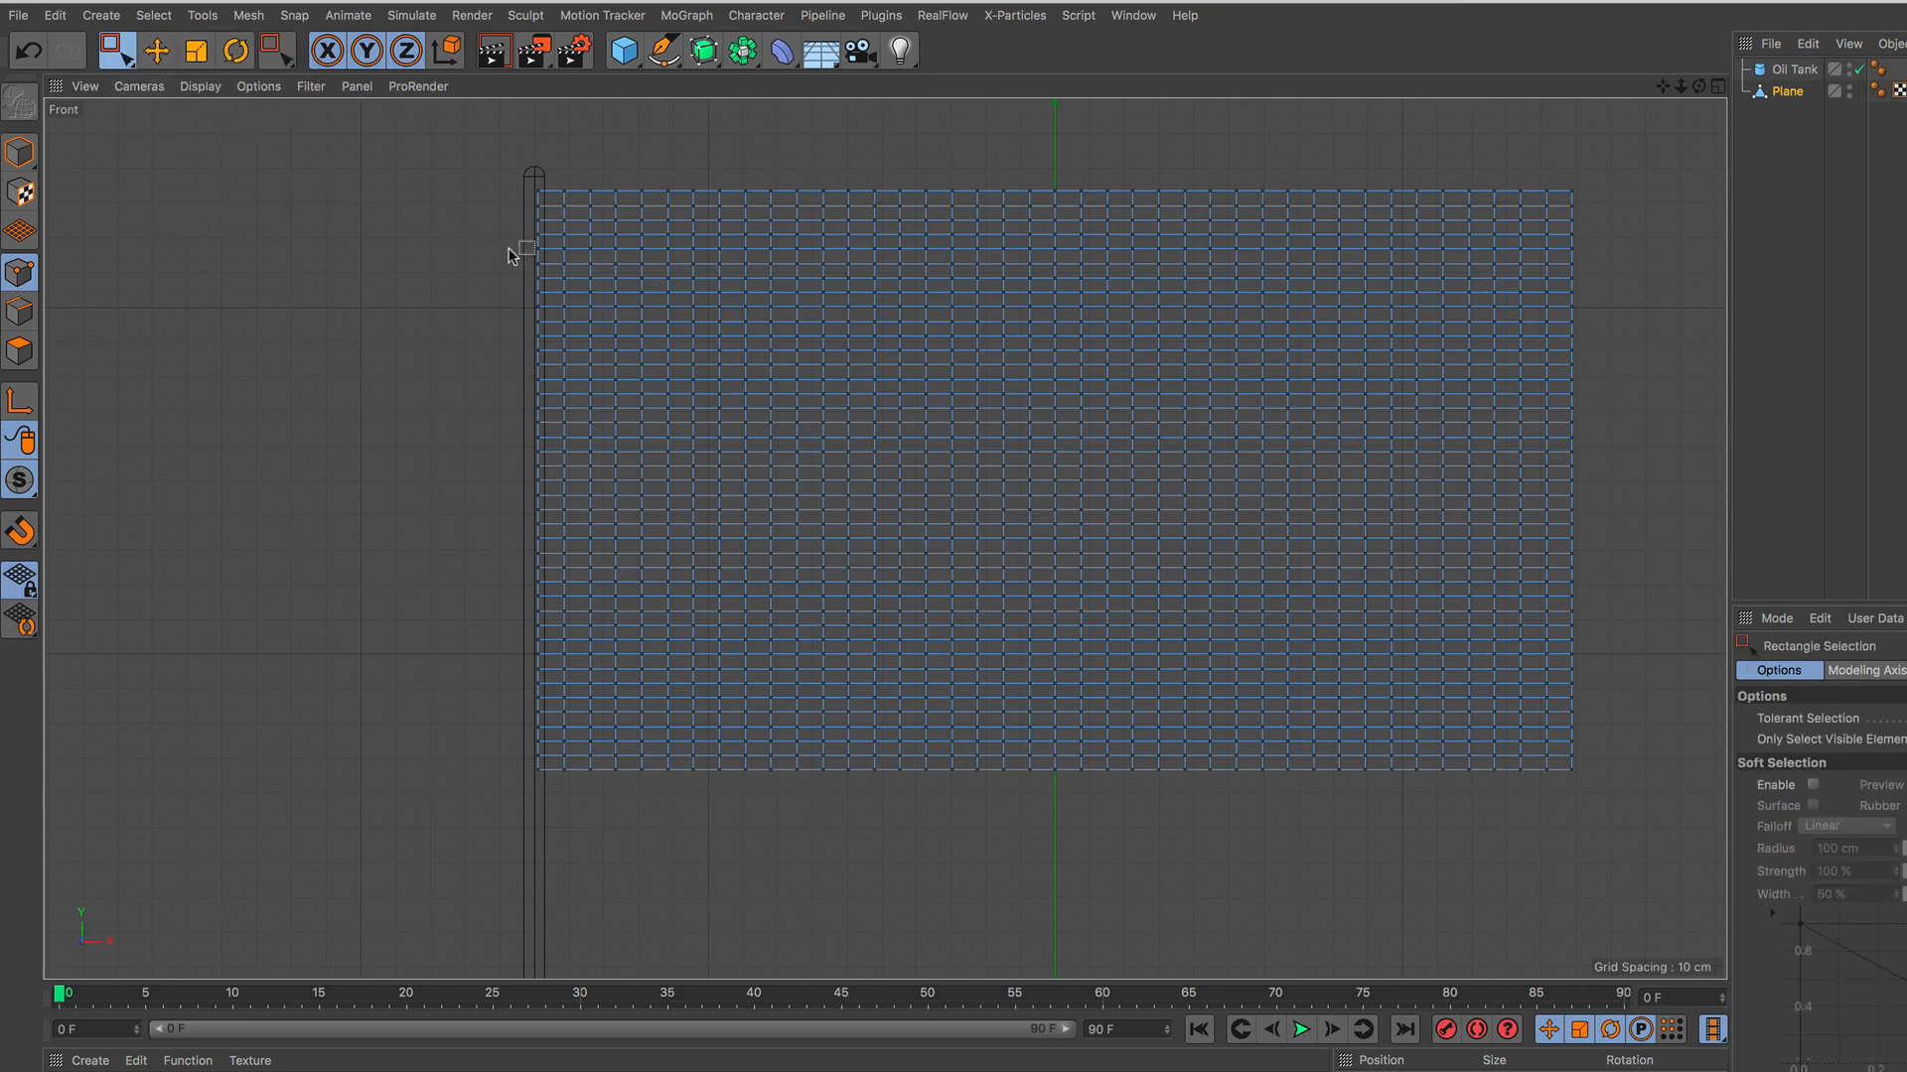
pyautogui.moveTo(467, 158); pyautogui.dragTo(556, 813)
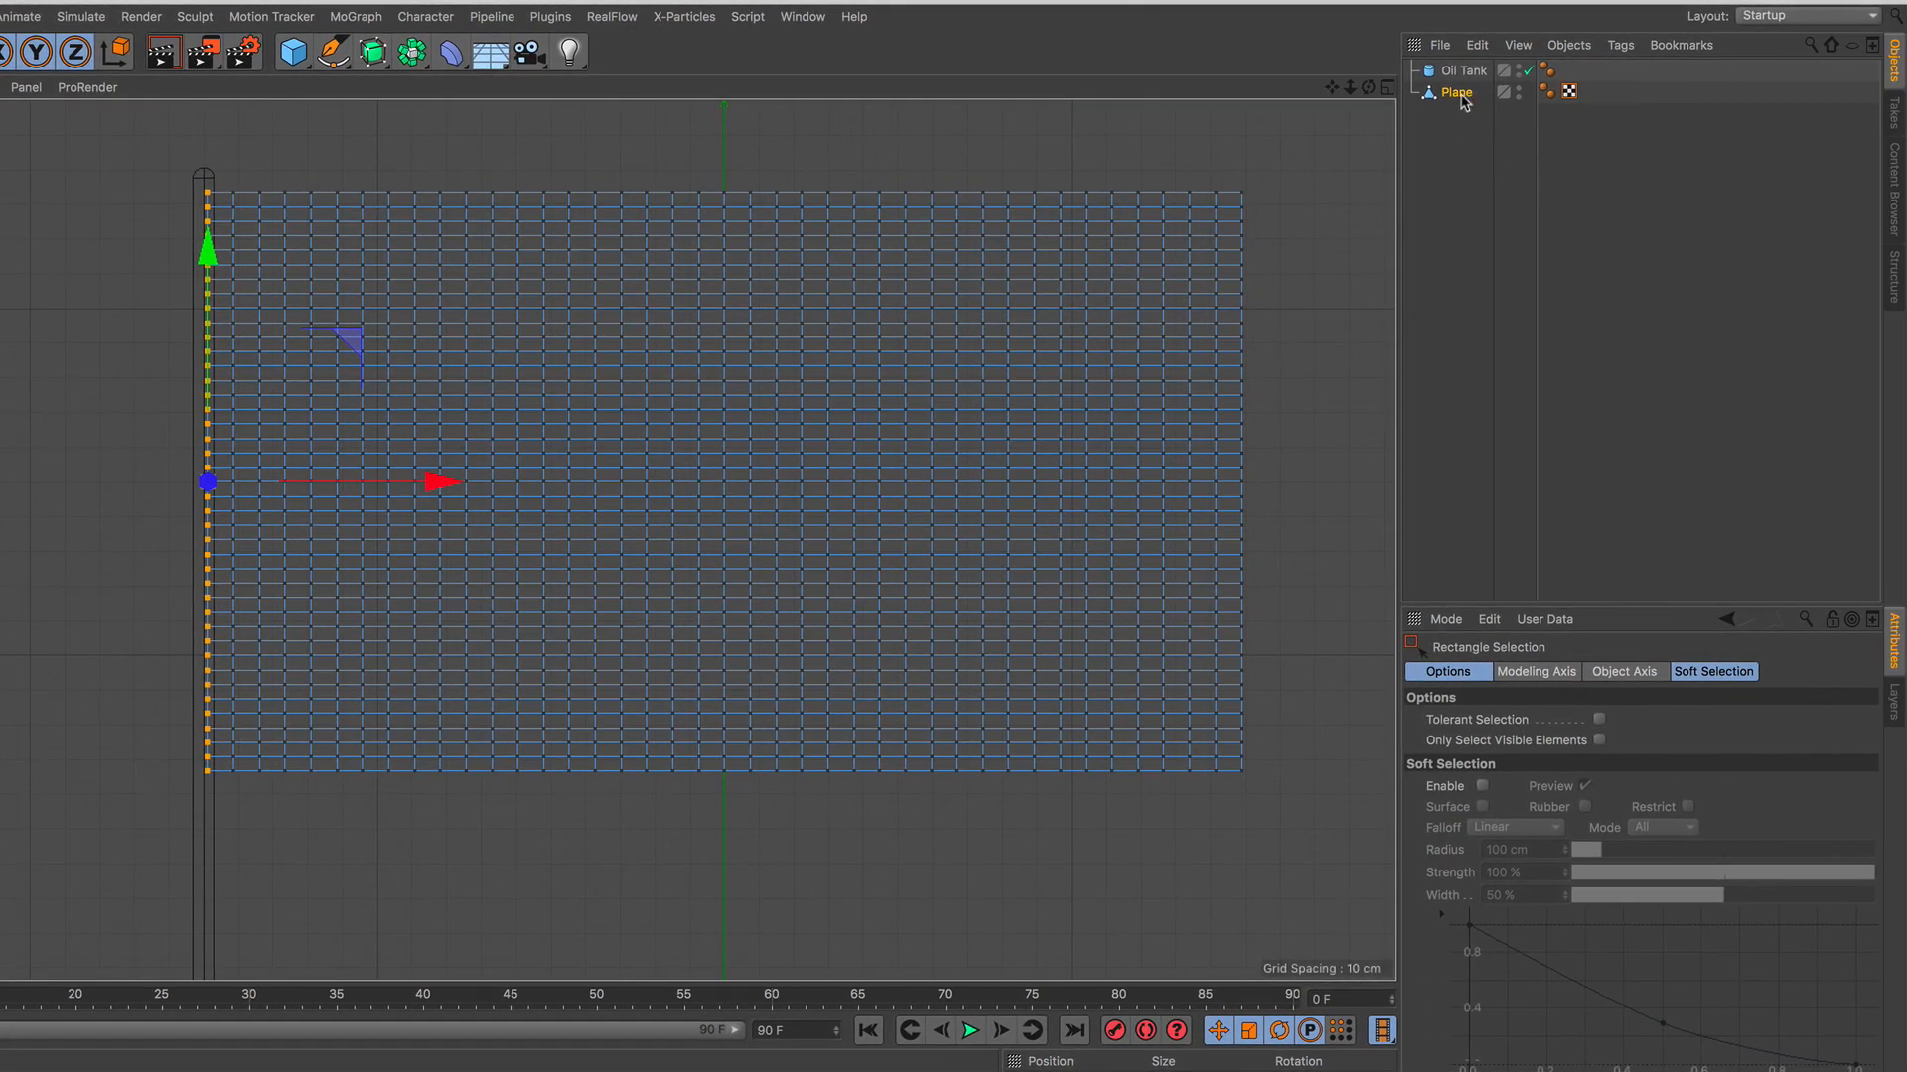
# Step: Add a Cloth simulation tag to the flag plane and set the selected edge points as its fix points
pyautogui.rightClick(1460, 95)
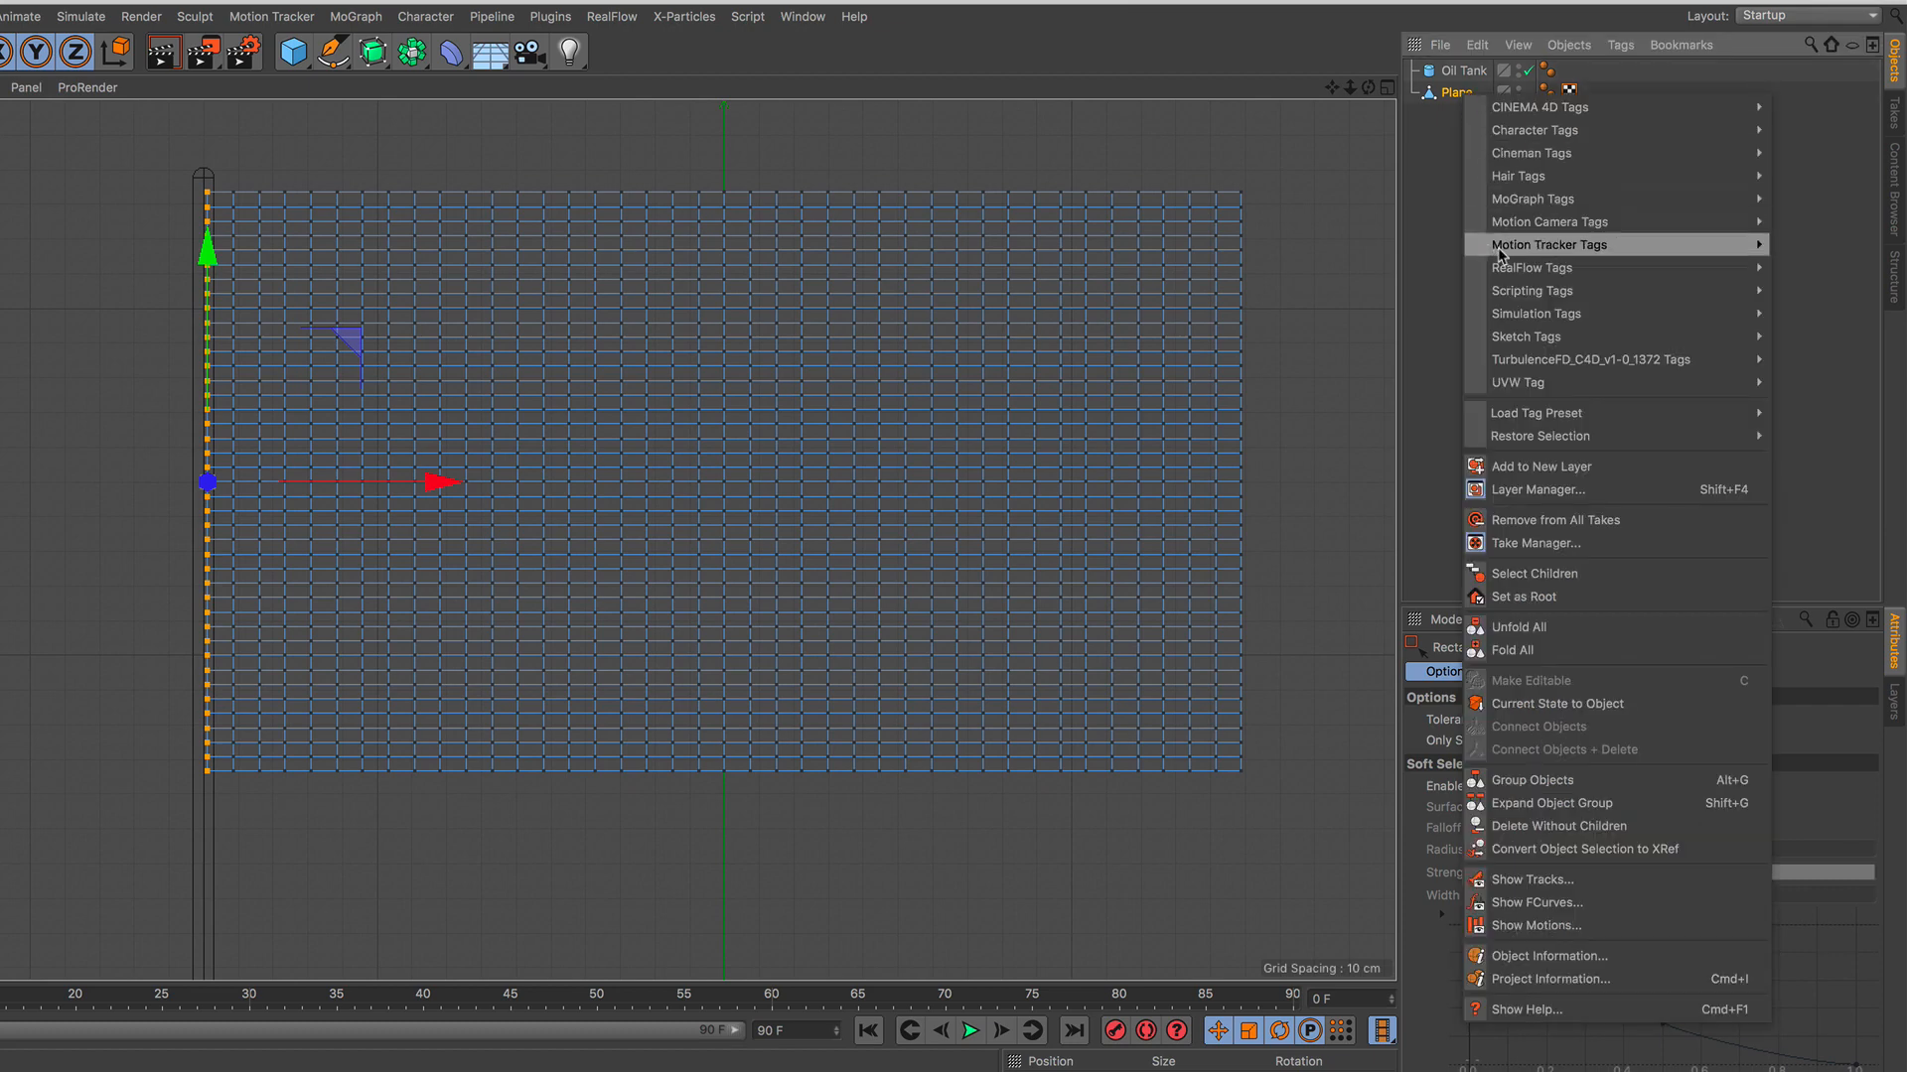
pyautogui.moveTo(1524, 338)
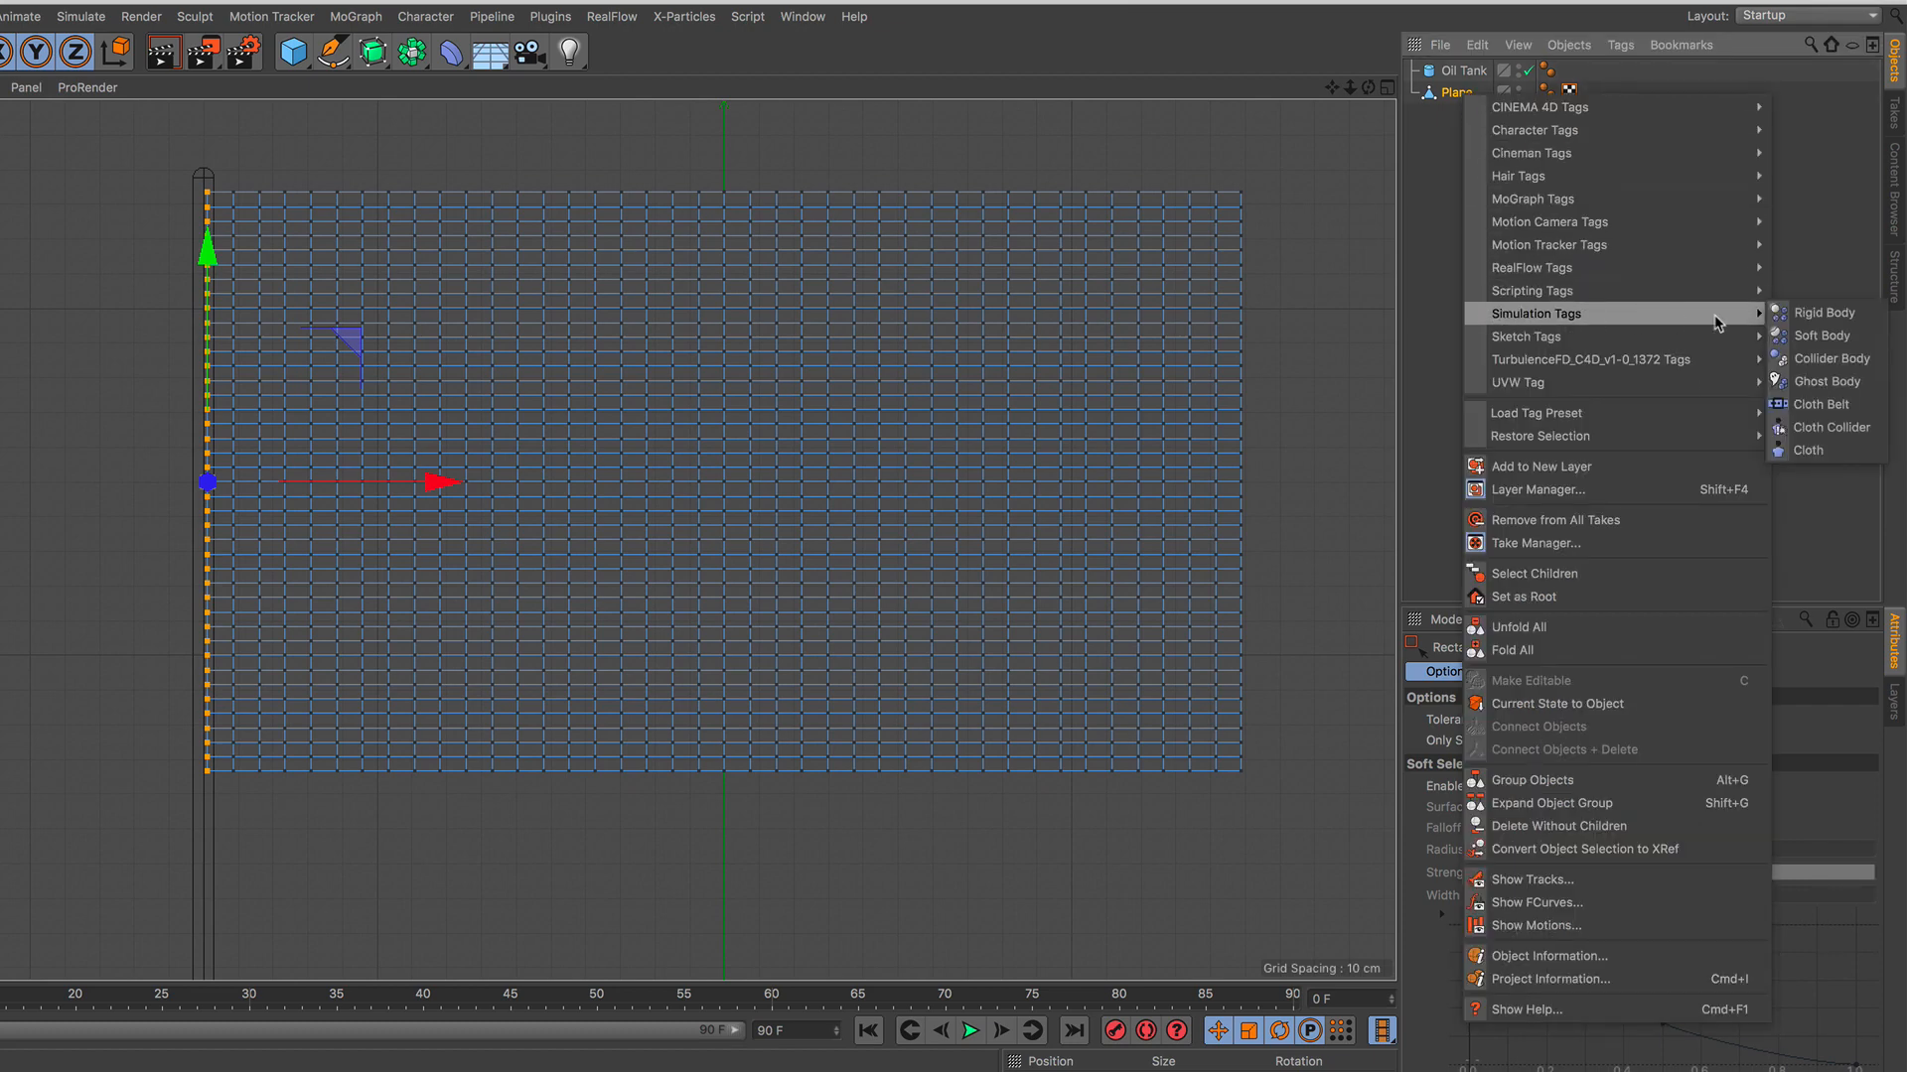
pyautogui.click(1845, 454)
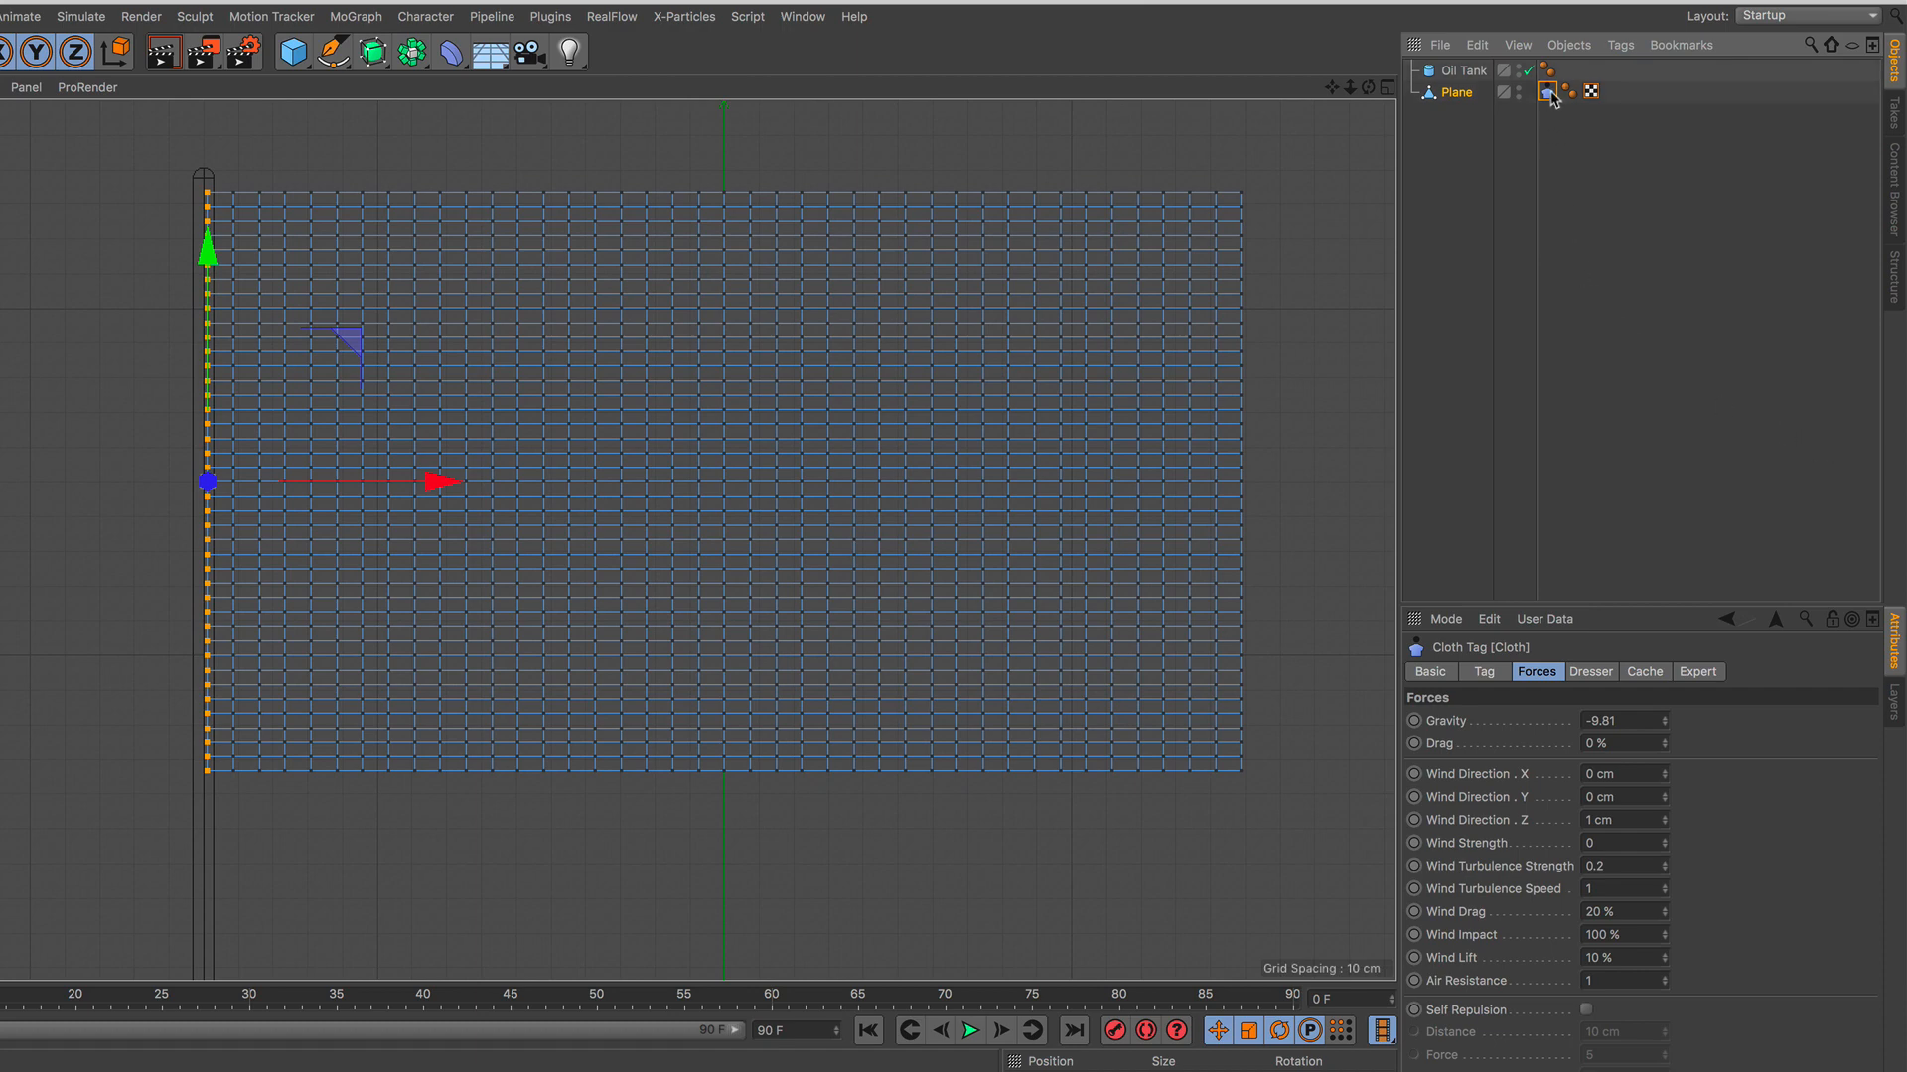
pyautogui.click(1605, 676)
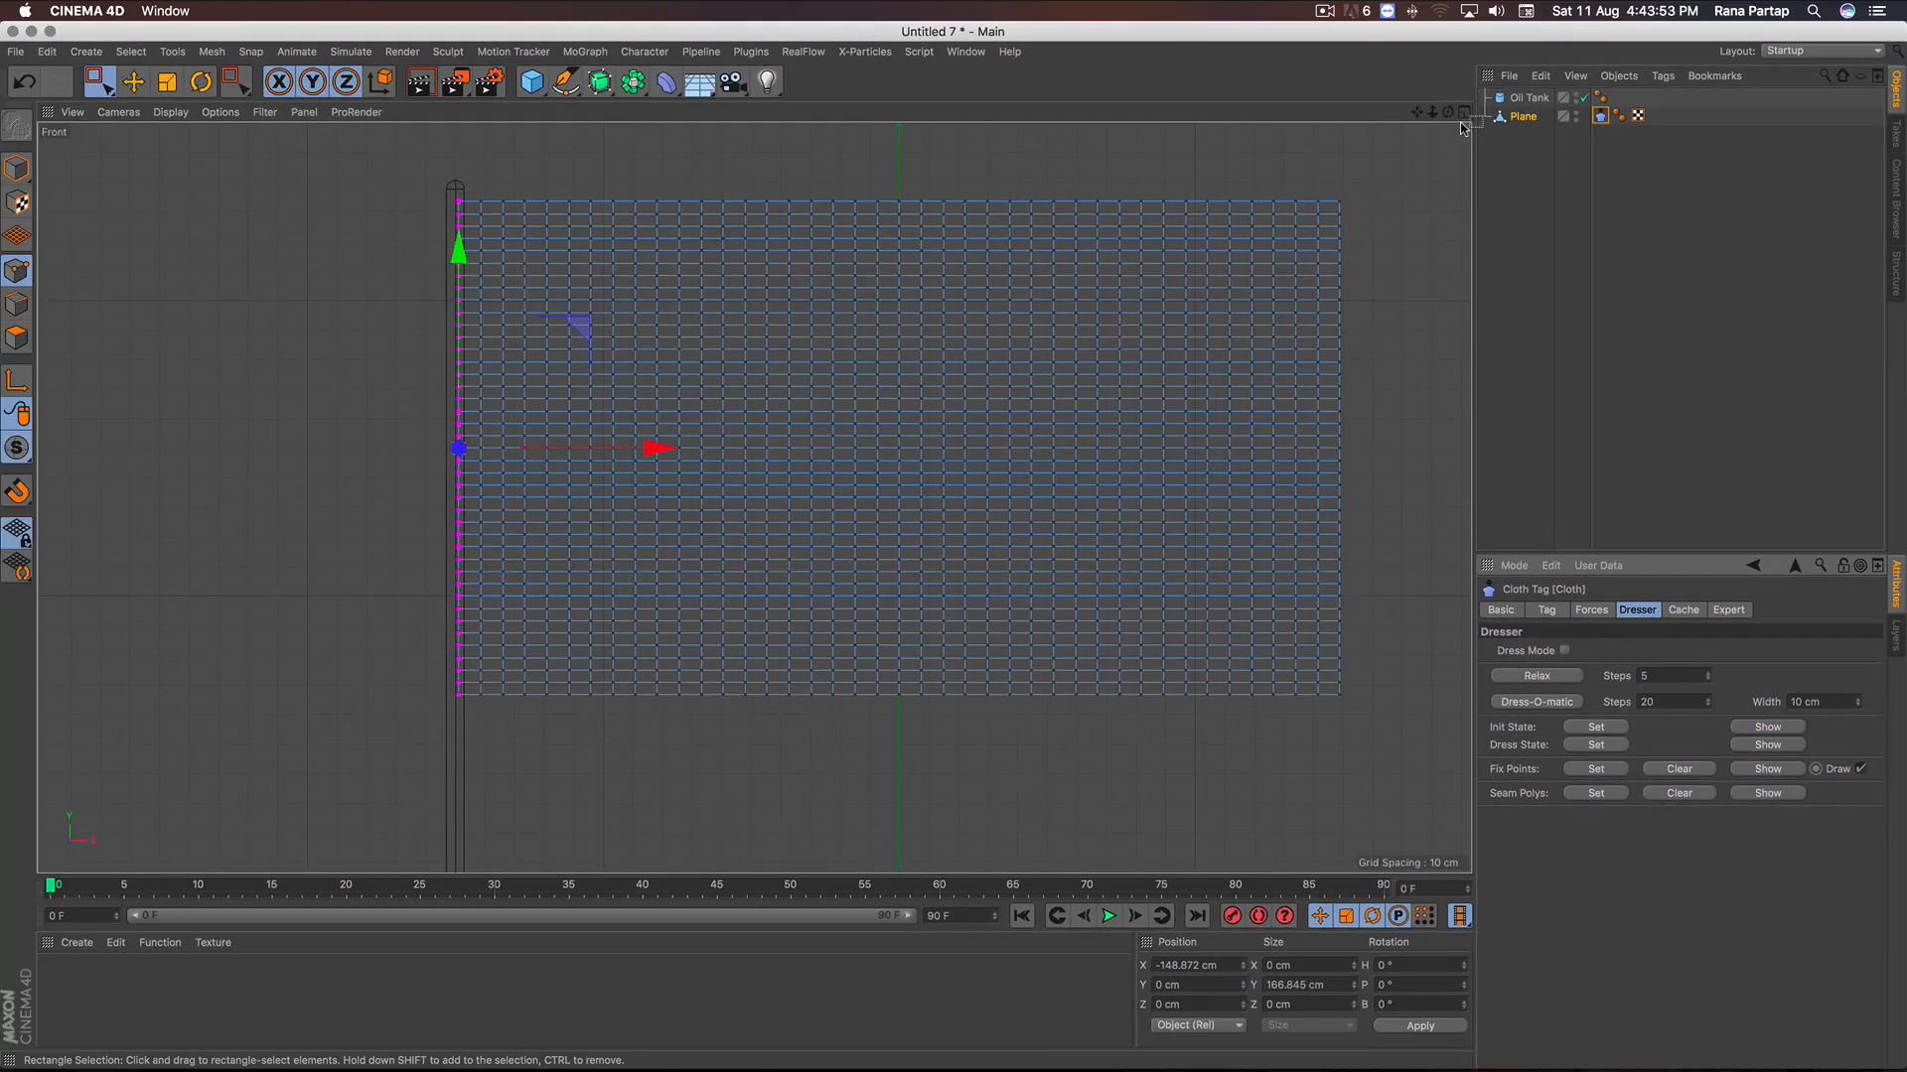
# Step: Play the cloth simulation in the perspective view to check how the flag hangs from the pole, and stop it
pyautogui.click(1464, 112)
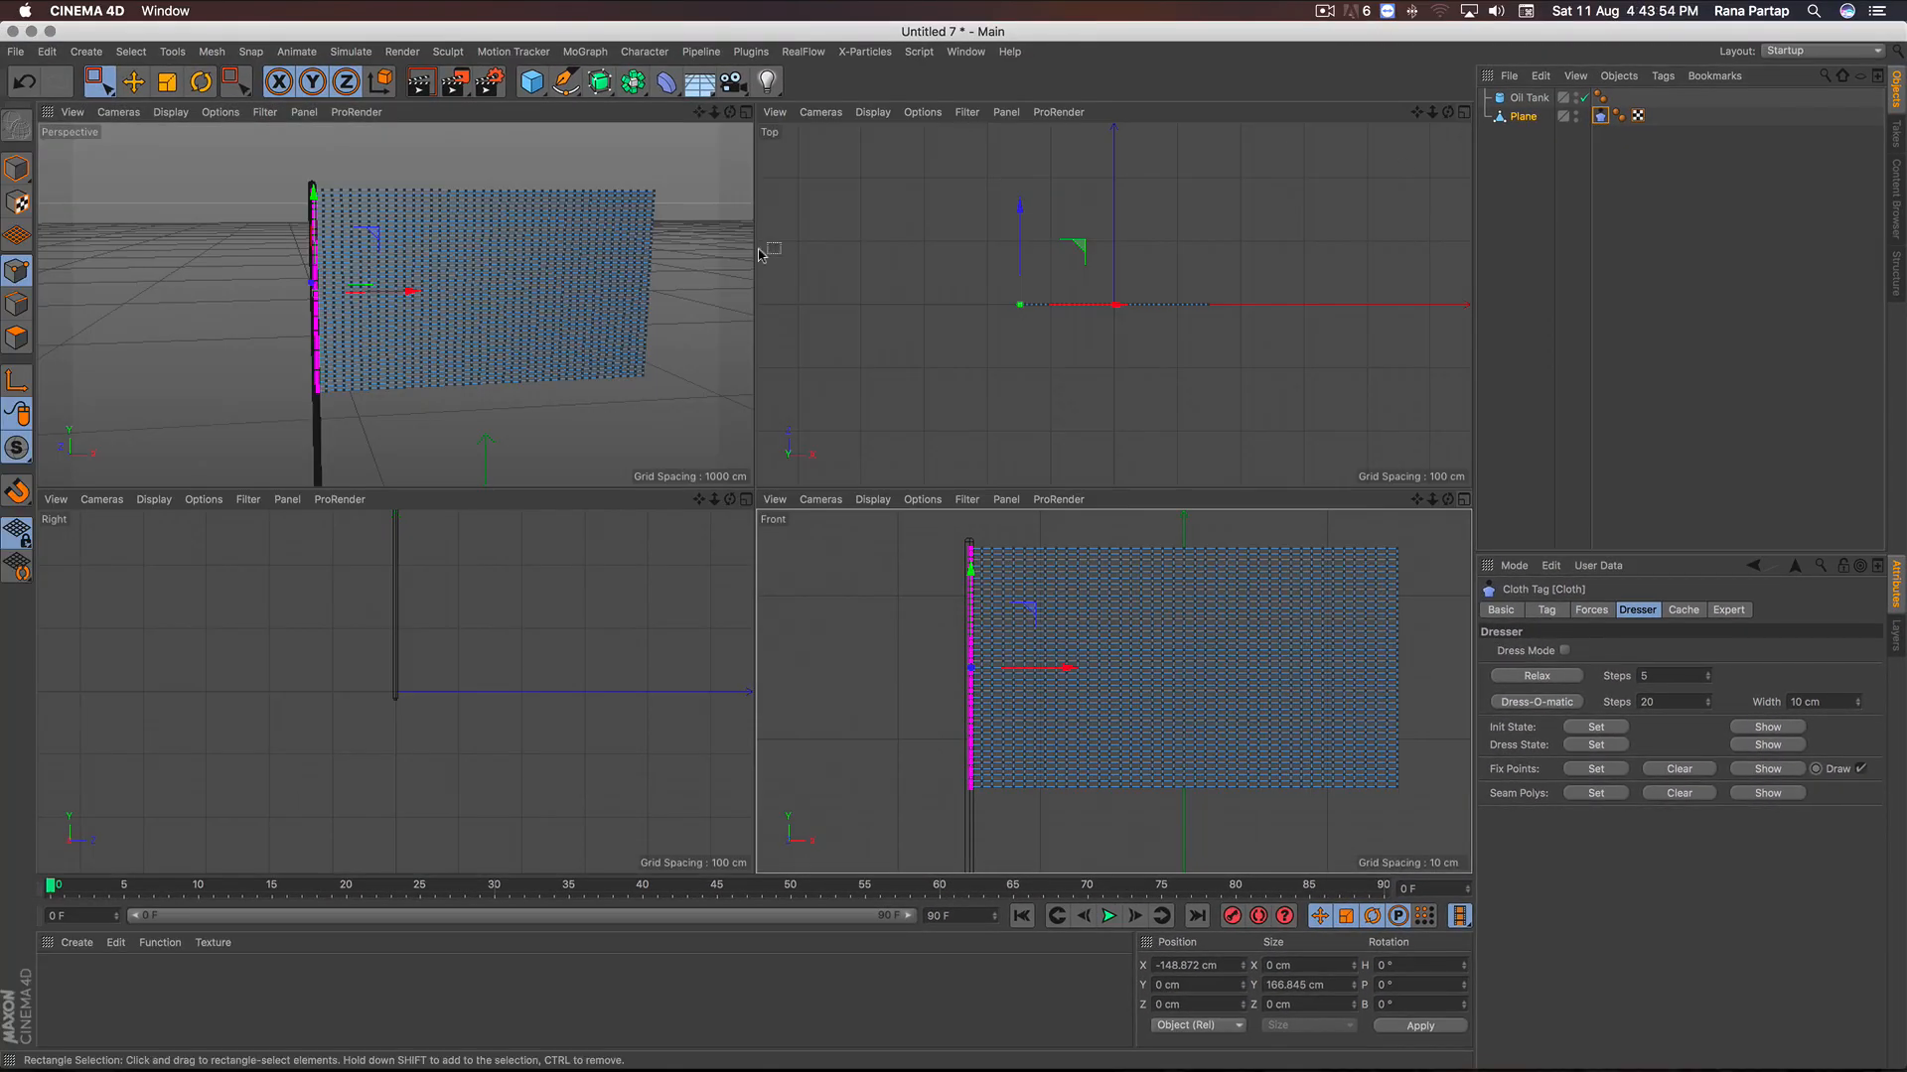
pyautogui.click(746, 113)
pyautogui.scroll(-3, 834, 481)
pyautogui.keyDown('alt'); pyautogui.moveTo(806, 564); pyautogui.dragTo(800, 625, button='right'); pyautogui.keyUp('alt')
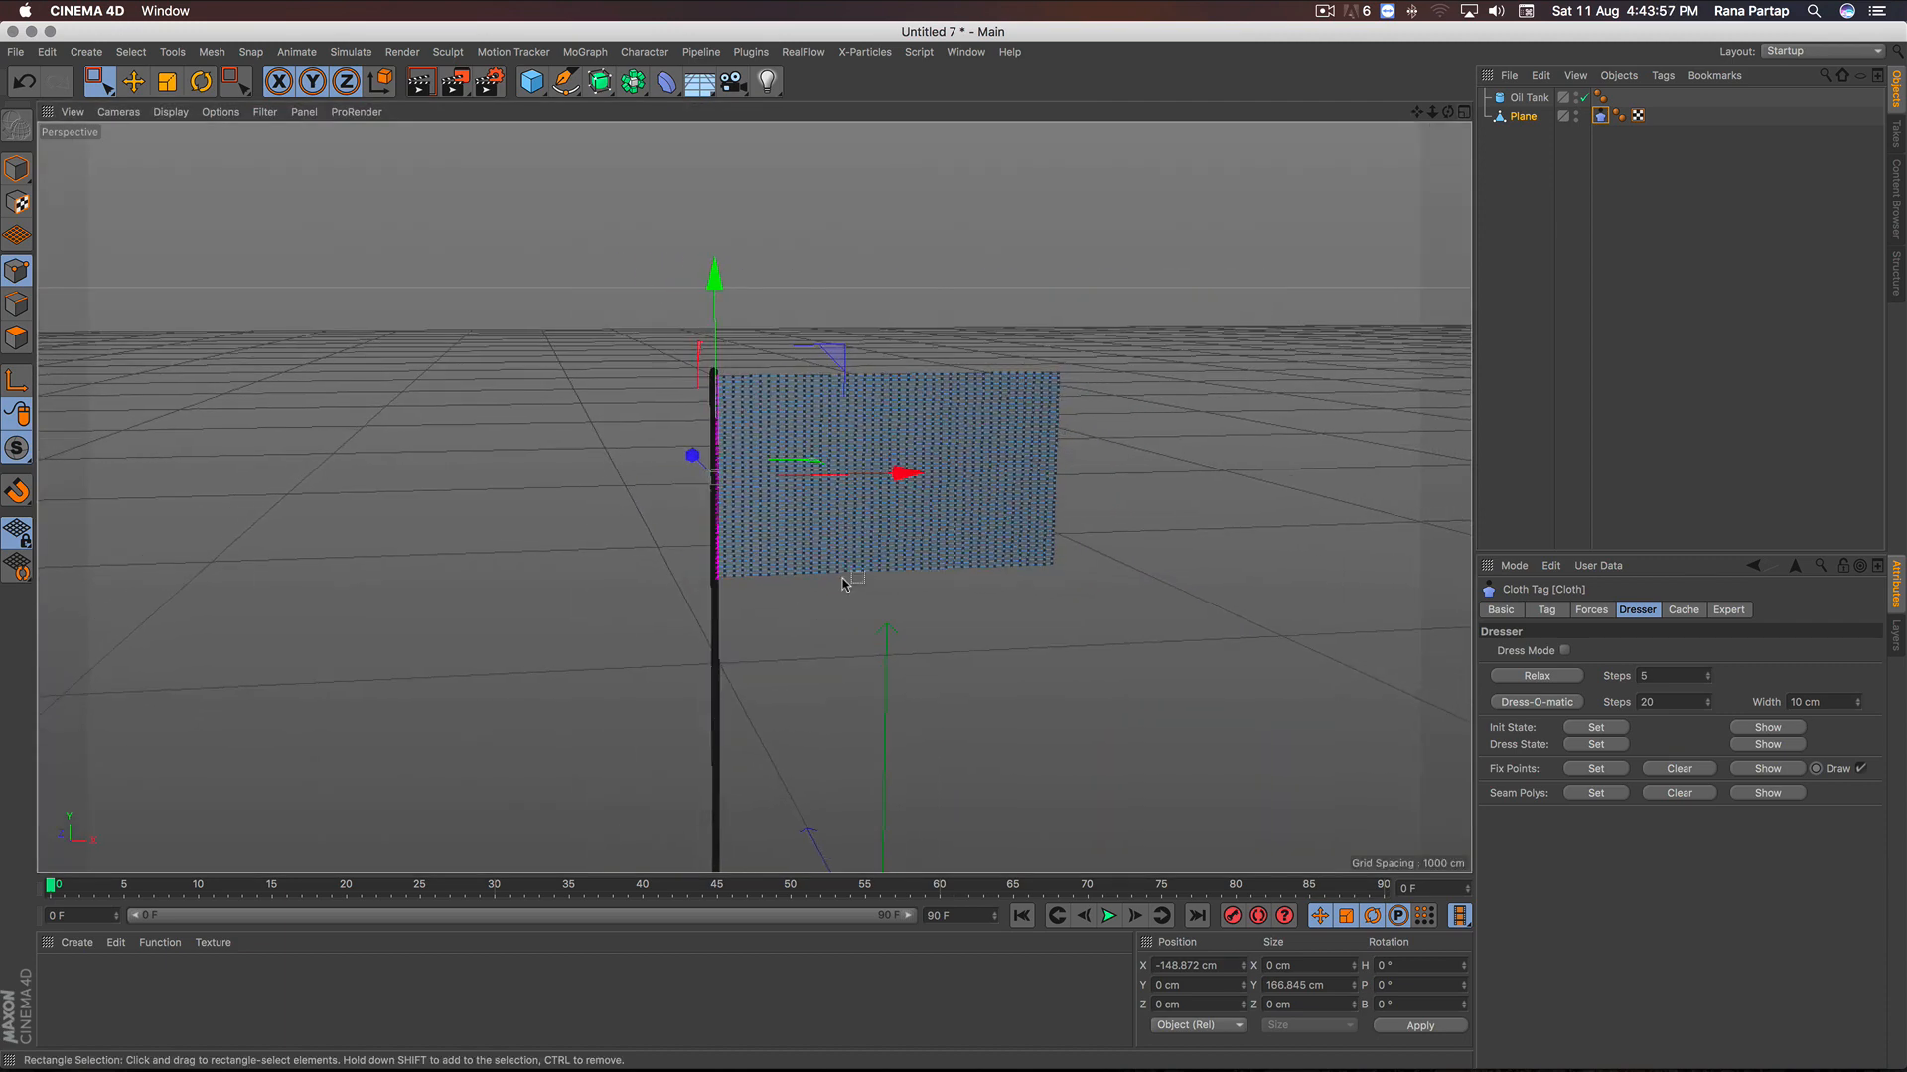
pyautogui.keyDown('alt'); pyautogui.moveTo(843, 579); pyautogui.dragTo(834, 557); pyautogui.keyUp('alt')
pyautogui.keyDown('alt'); pyautogui.moveTo(784, 608); pyautogui.dragTo(758, 497, button='middle'); pyautogui.keyUp('alt')
pyautogui.keyDown('alt'); pyautogui.moveTo(833, 489); pyautogui.dragTo(828, 518, button='right'); pyautogui.keyUp('alt')
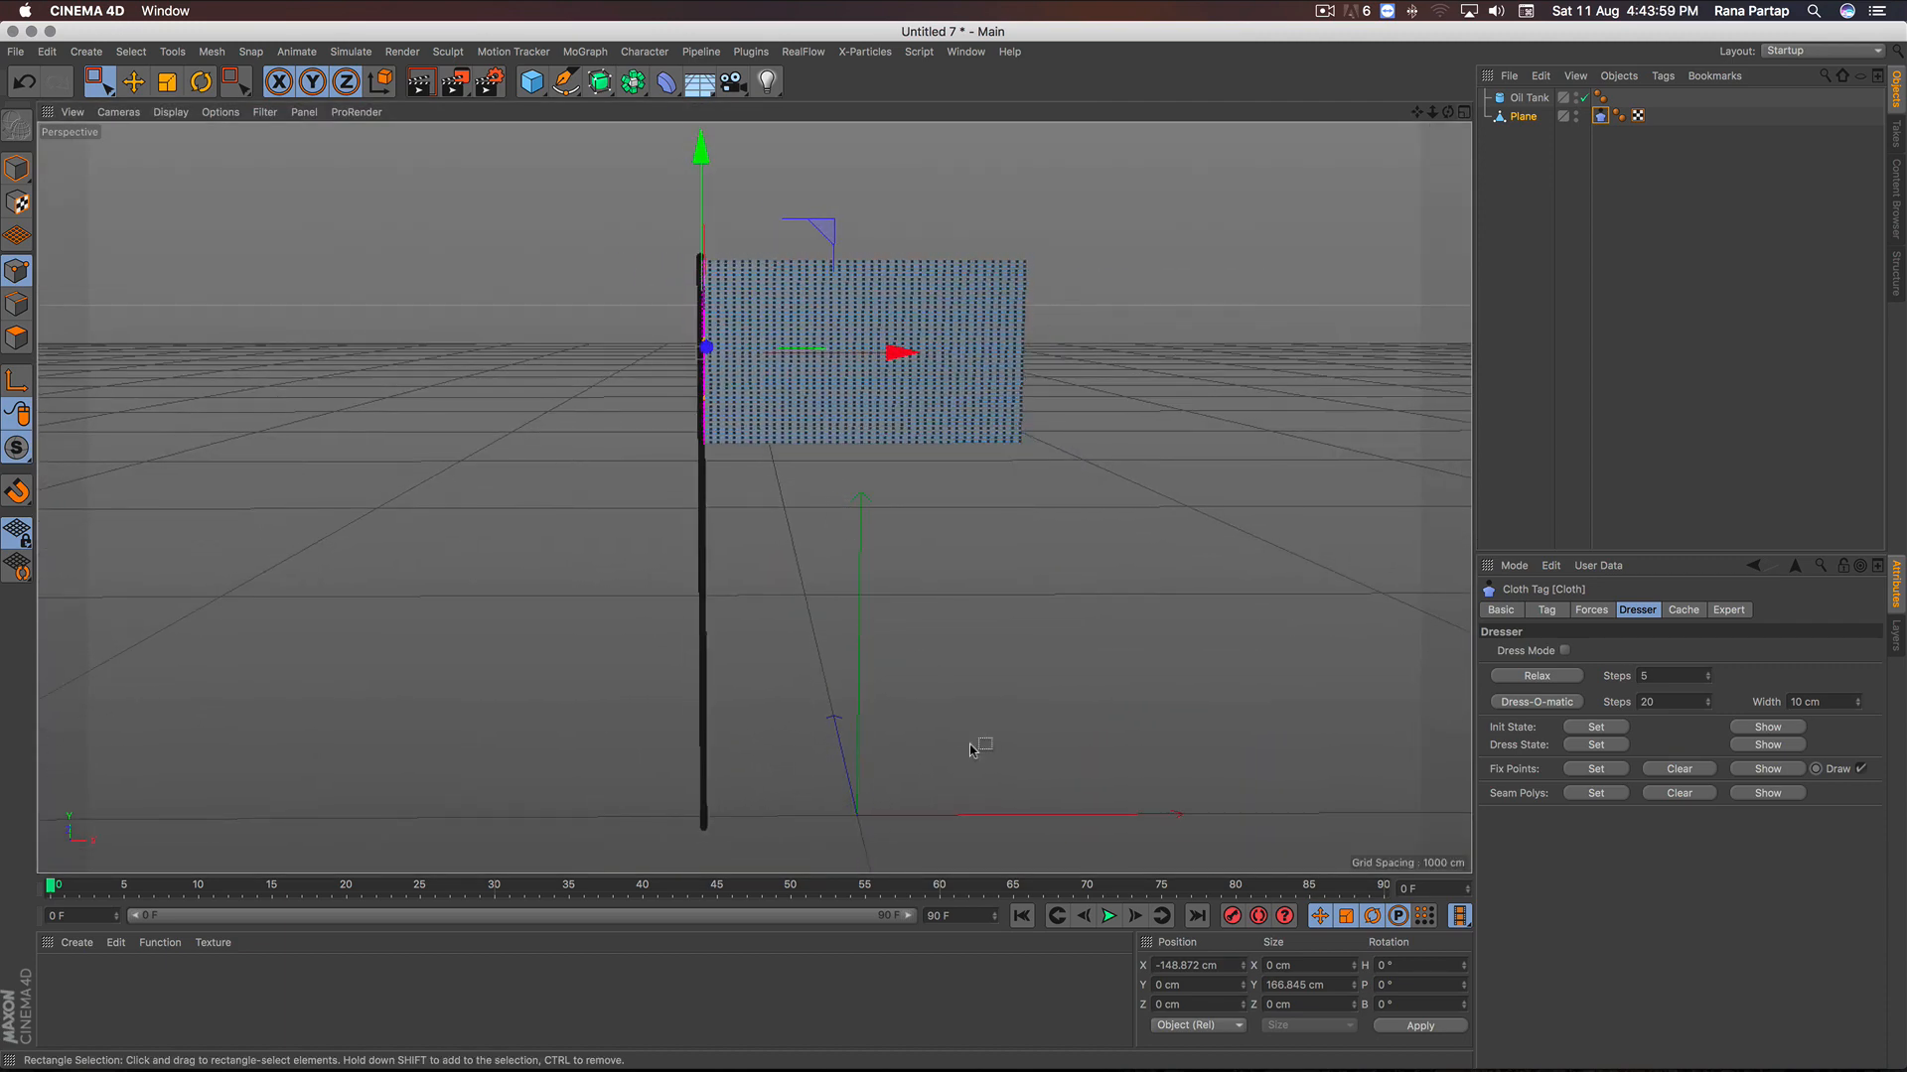
pyautogui.click(1109, 920)
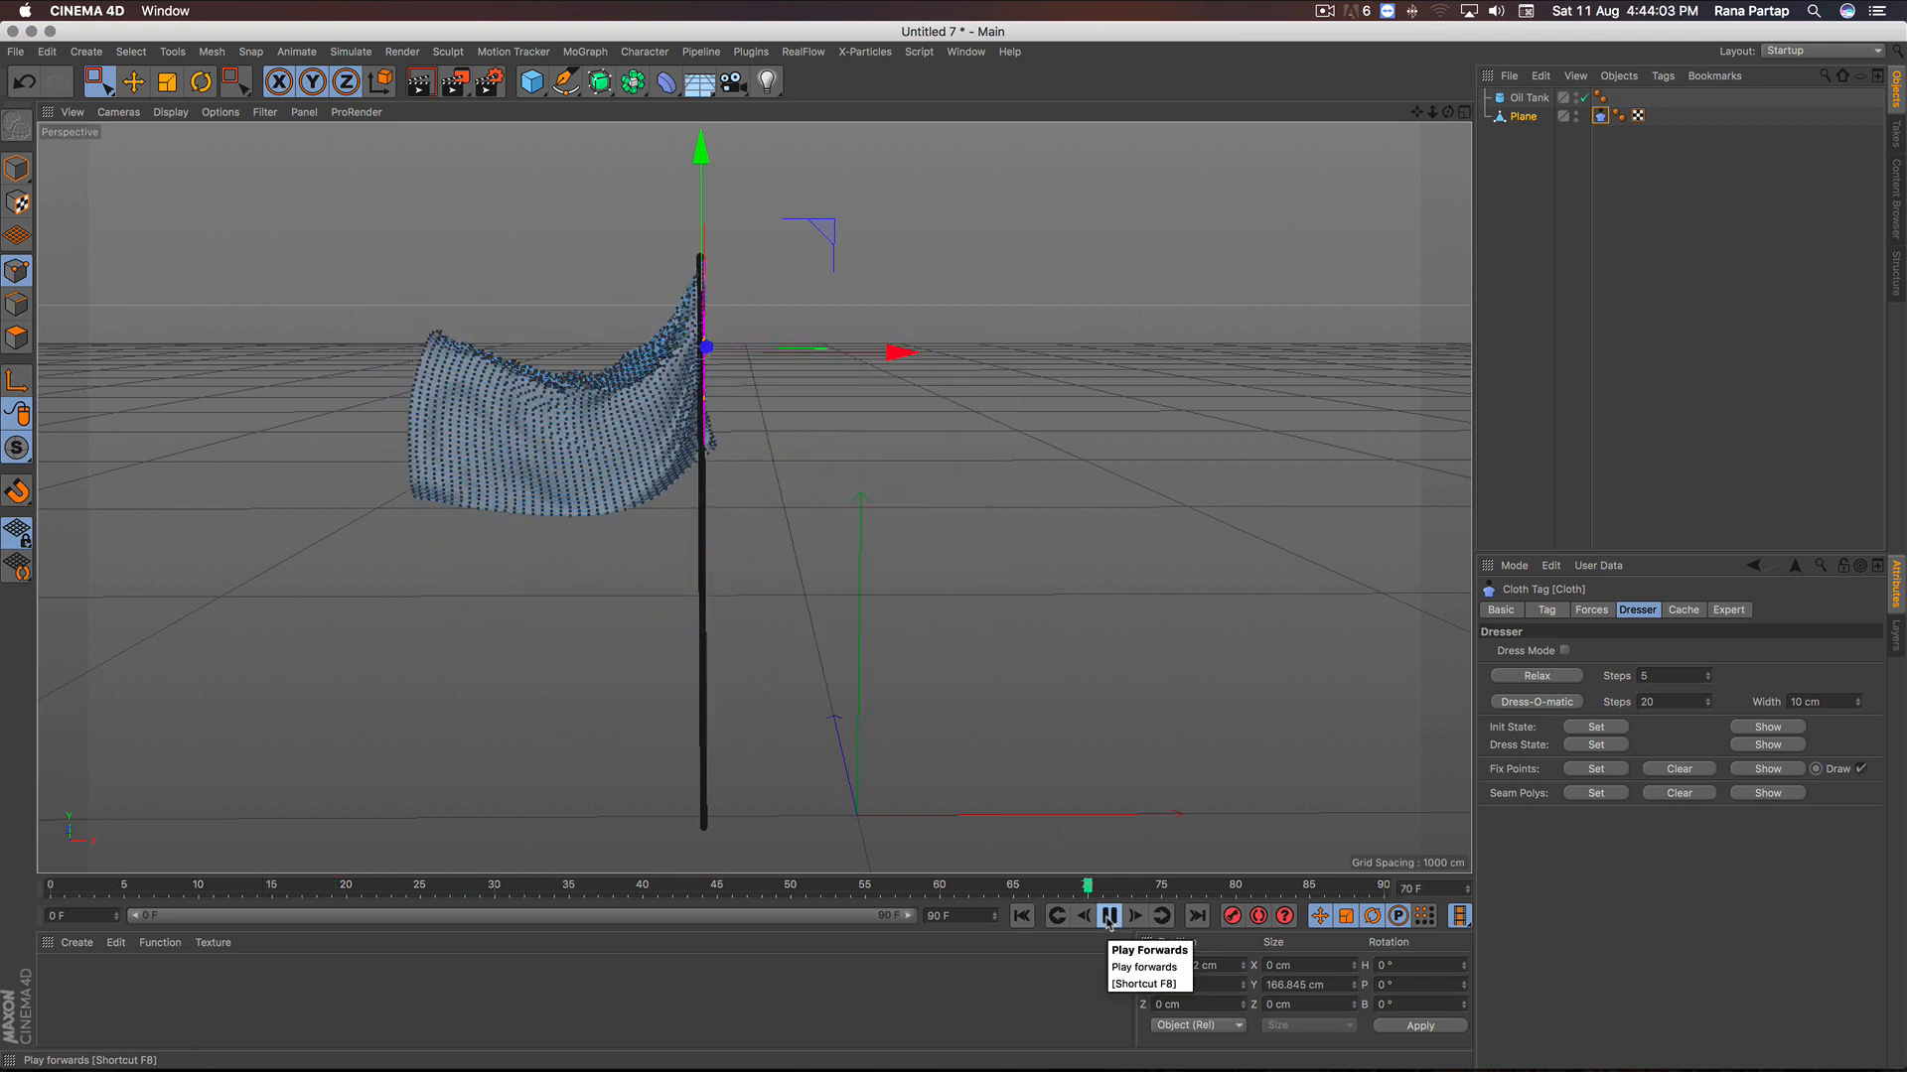
pyautogui.click(1108, 918)
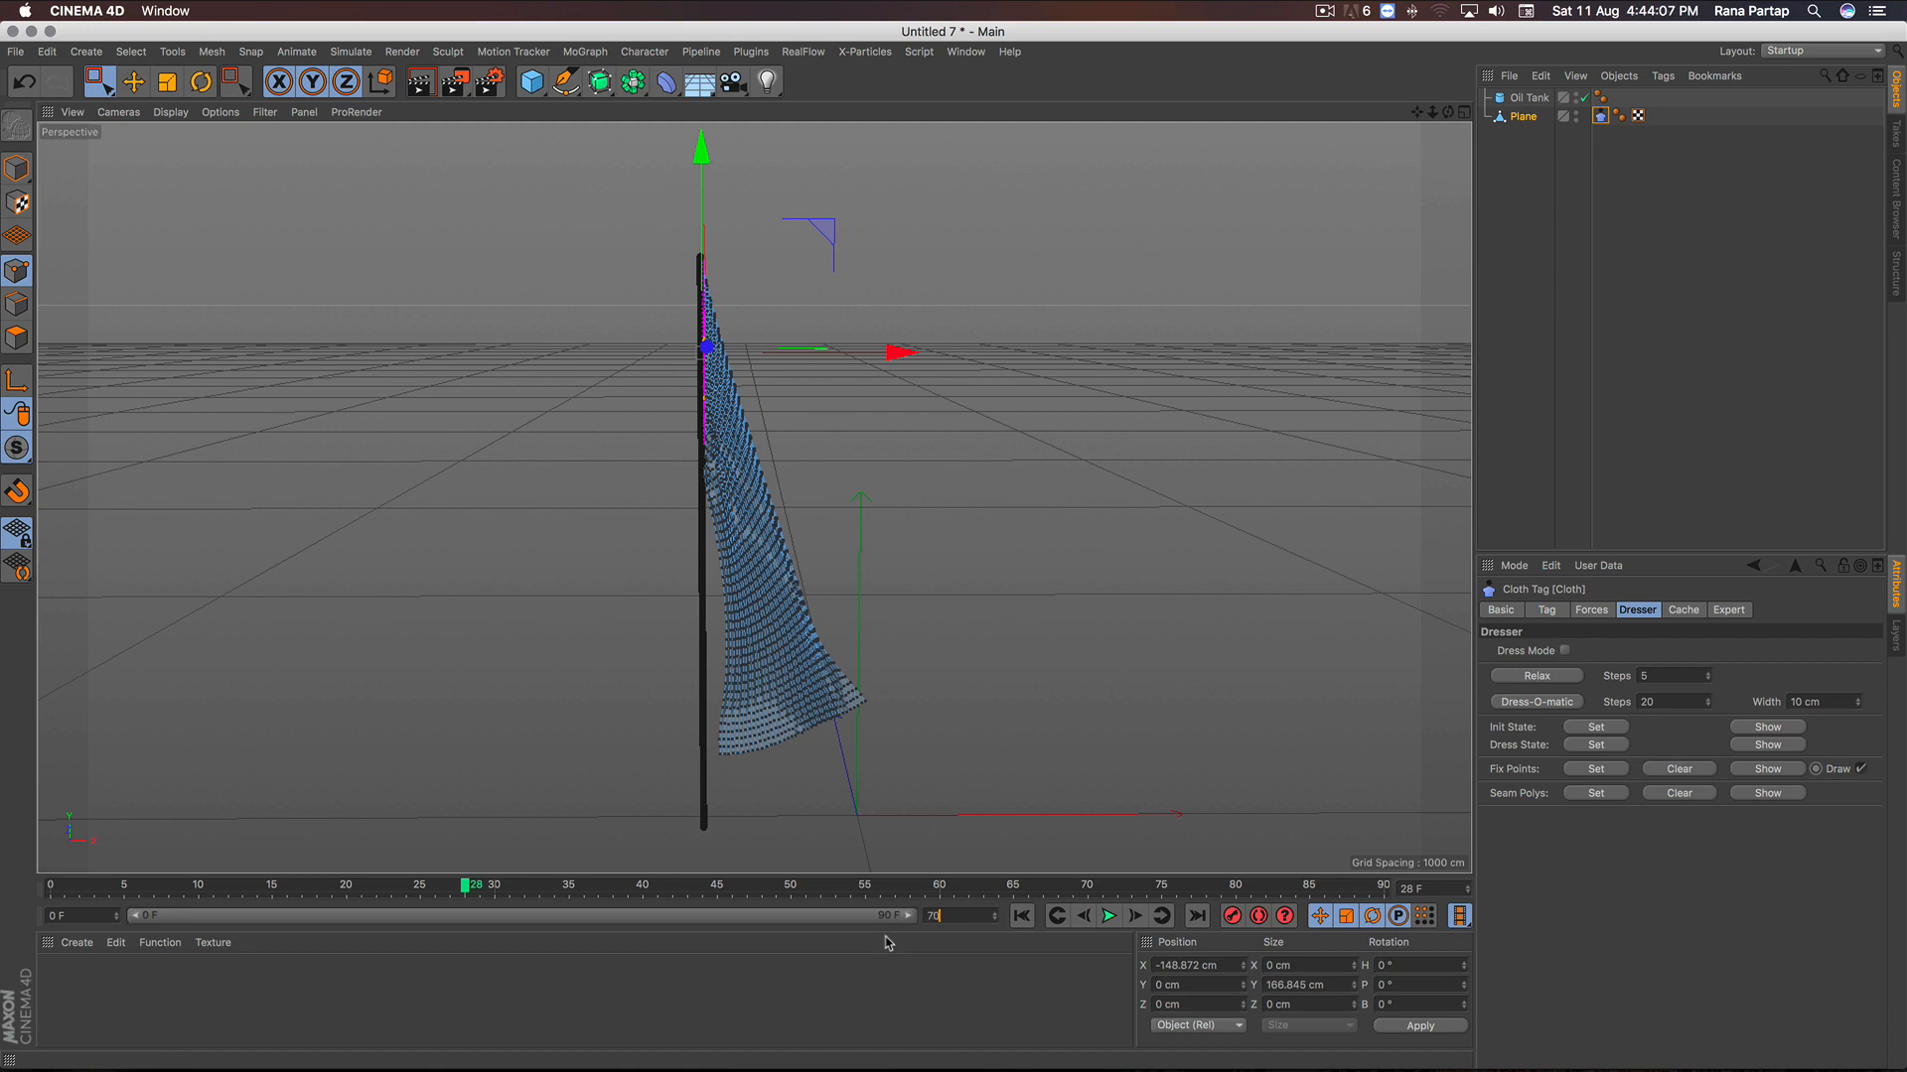
# Step: Set the animation's end frame to 700, extend the preview range to the full length, and return to the start
pyautogui.write('0')
pyautogui.press('Return')
pyautogui.moveTo(248, 914); pyautogui.dragTo(907, 915)
pyautogui.click(1023, 916)
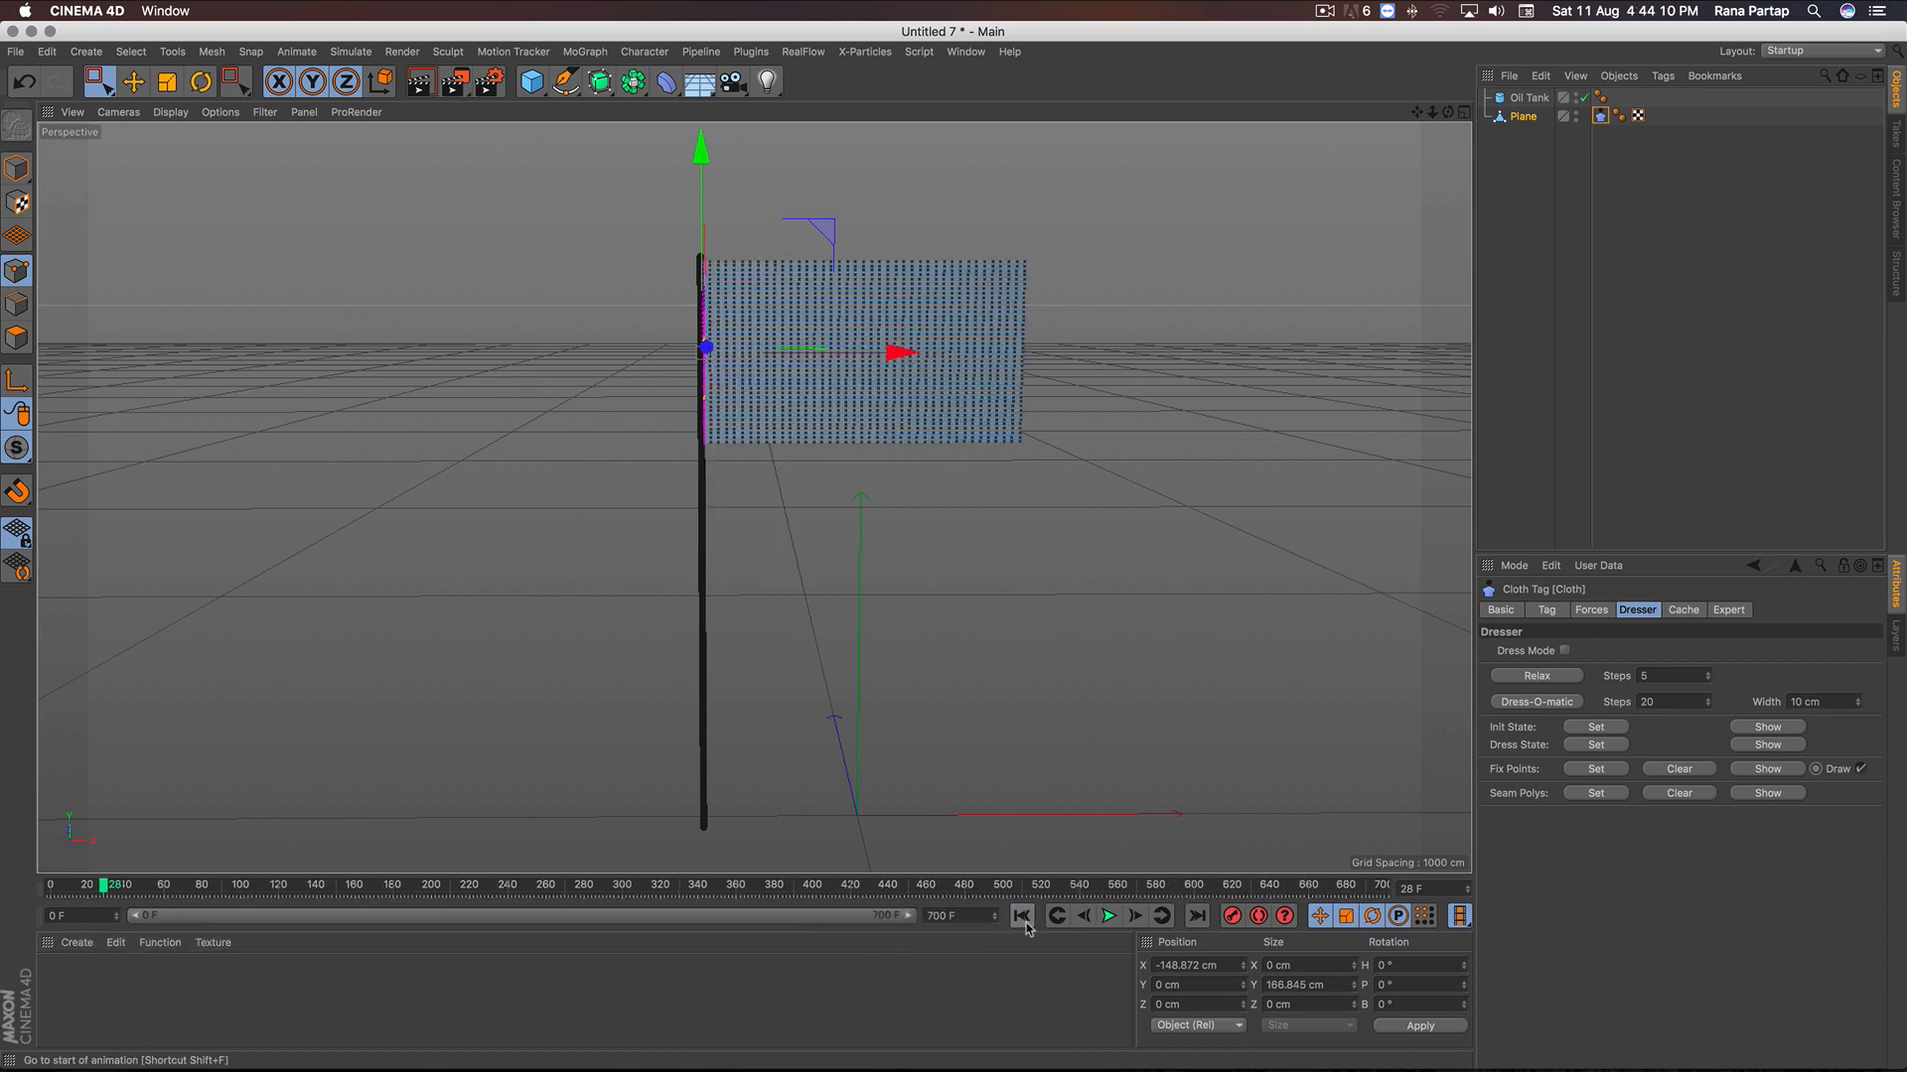
# Step: Play the longer simulation, examine the flag from a higher angle, and rewind to the first frame
pyautogui.click(1108, 915)
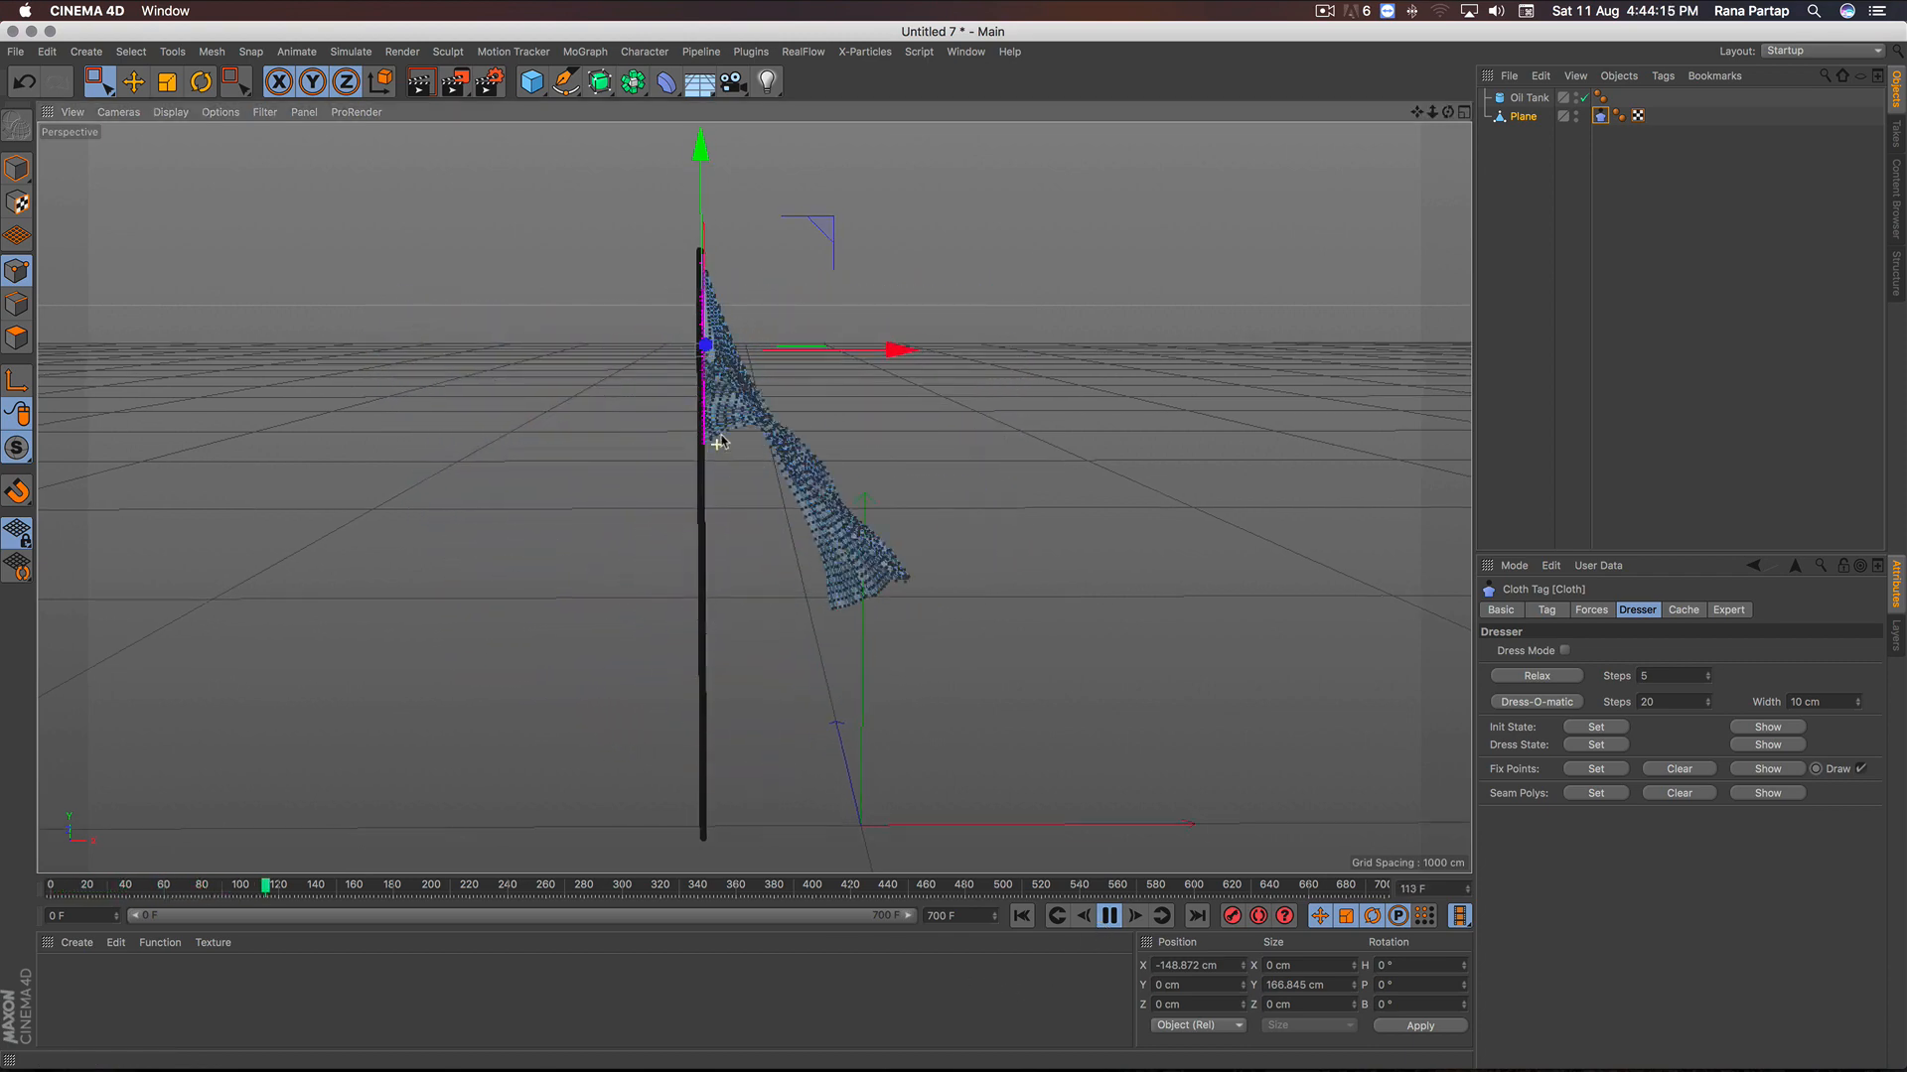
pyautogui.keyDown('alt'); pyautogui.moveTo(715, 375); pyautogui.dragTo(830, 466); pyautogui.keyUp('alt')
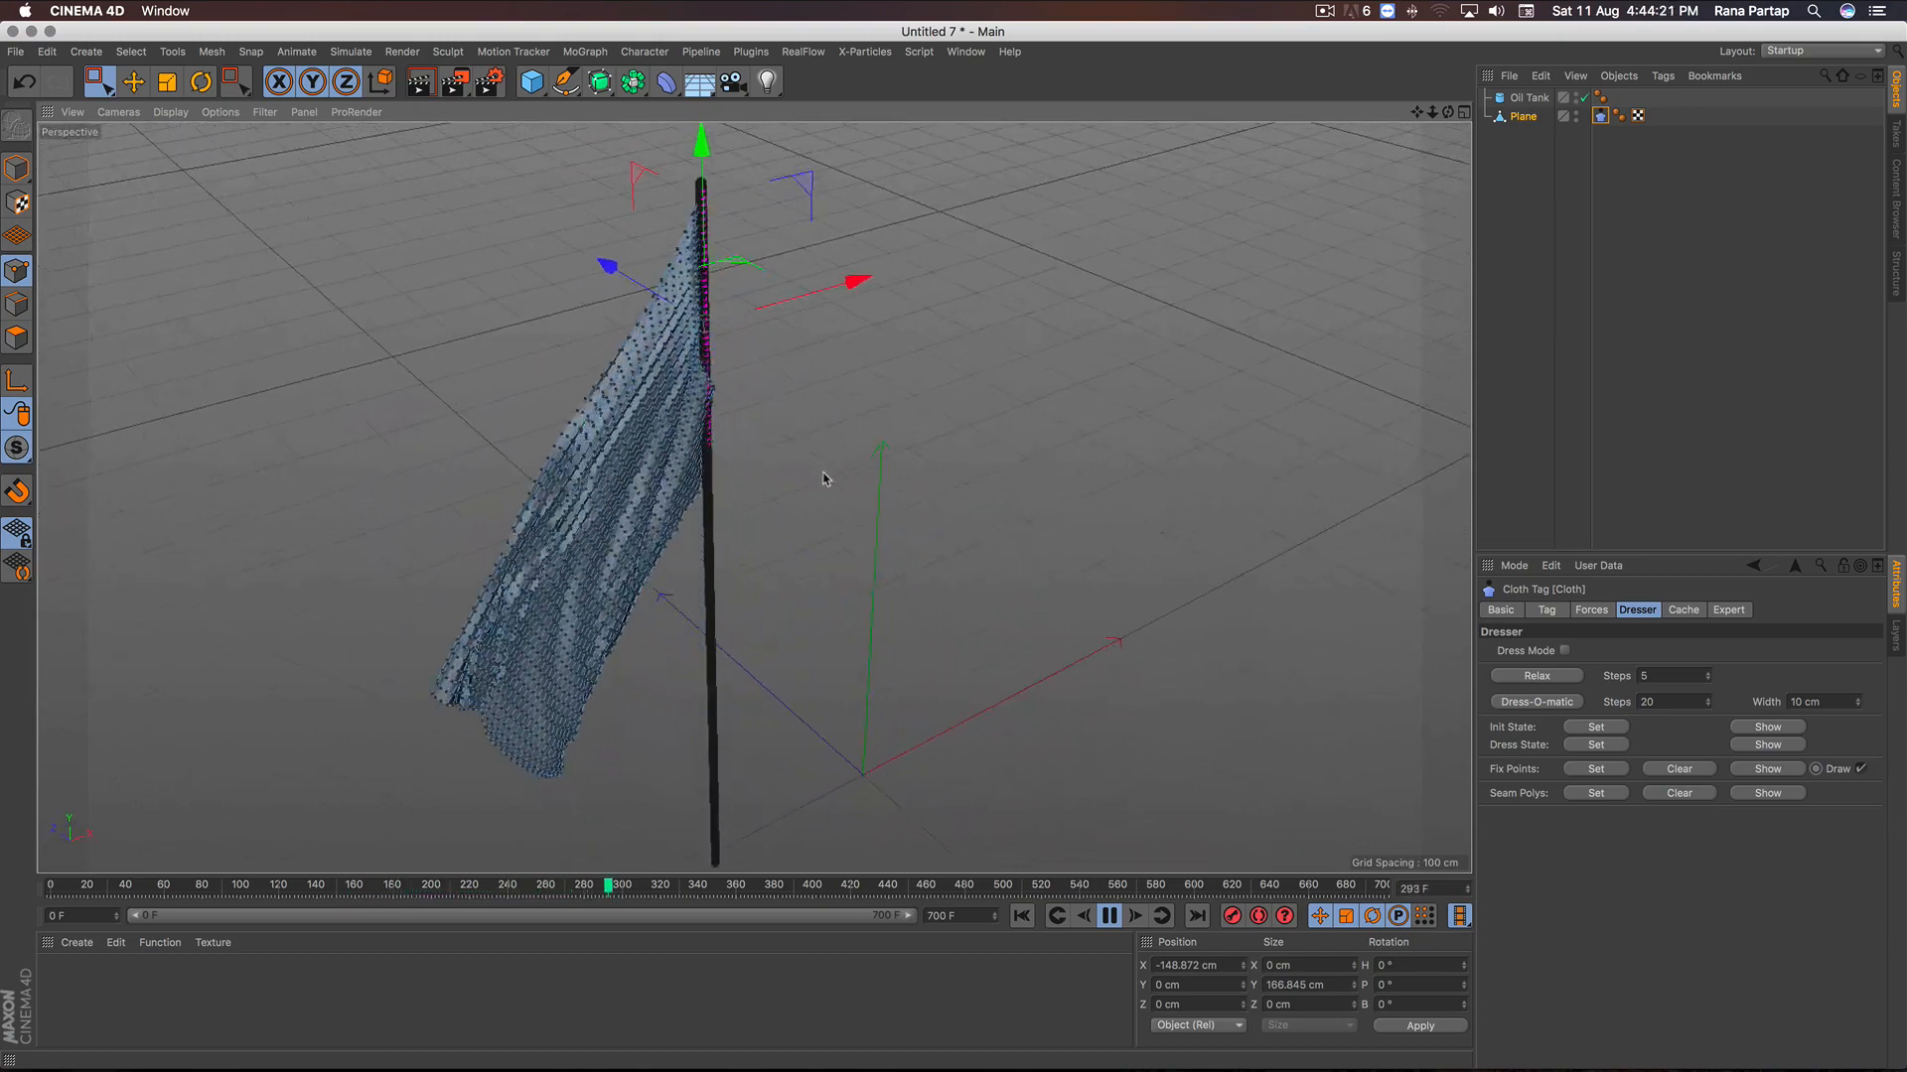
pyautogui.click(1109, 915)
pyautogui.click(1018, 916)
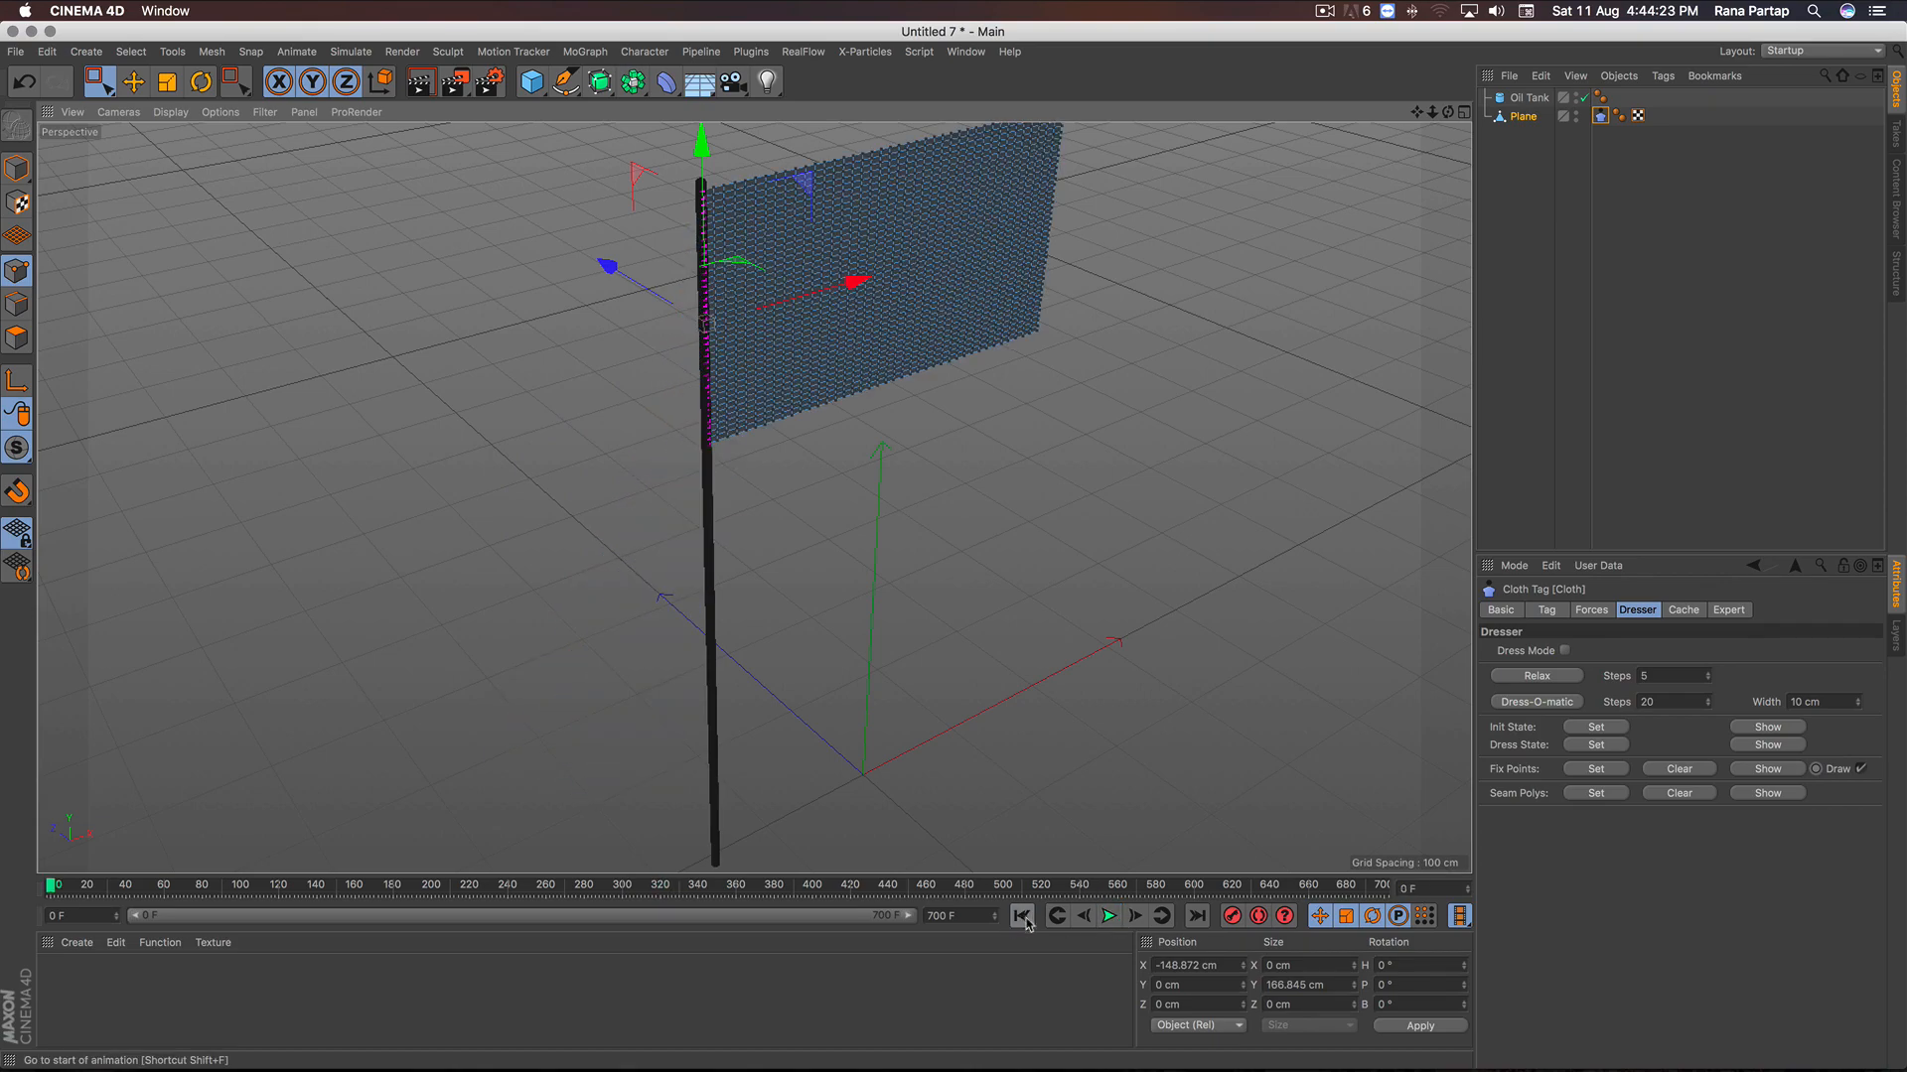
# Step: Set the cloth tag's gravity to -2 and its drag to 2%
pyautogui.keyDown('alt'); pyautogui.moveTo(894, 460); pyautogui.dragTo(854, 431); pyautogui.keyUp('alt')
pyautogui.scroll(4, 821, 446)
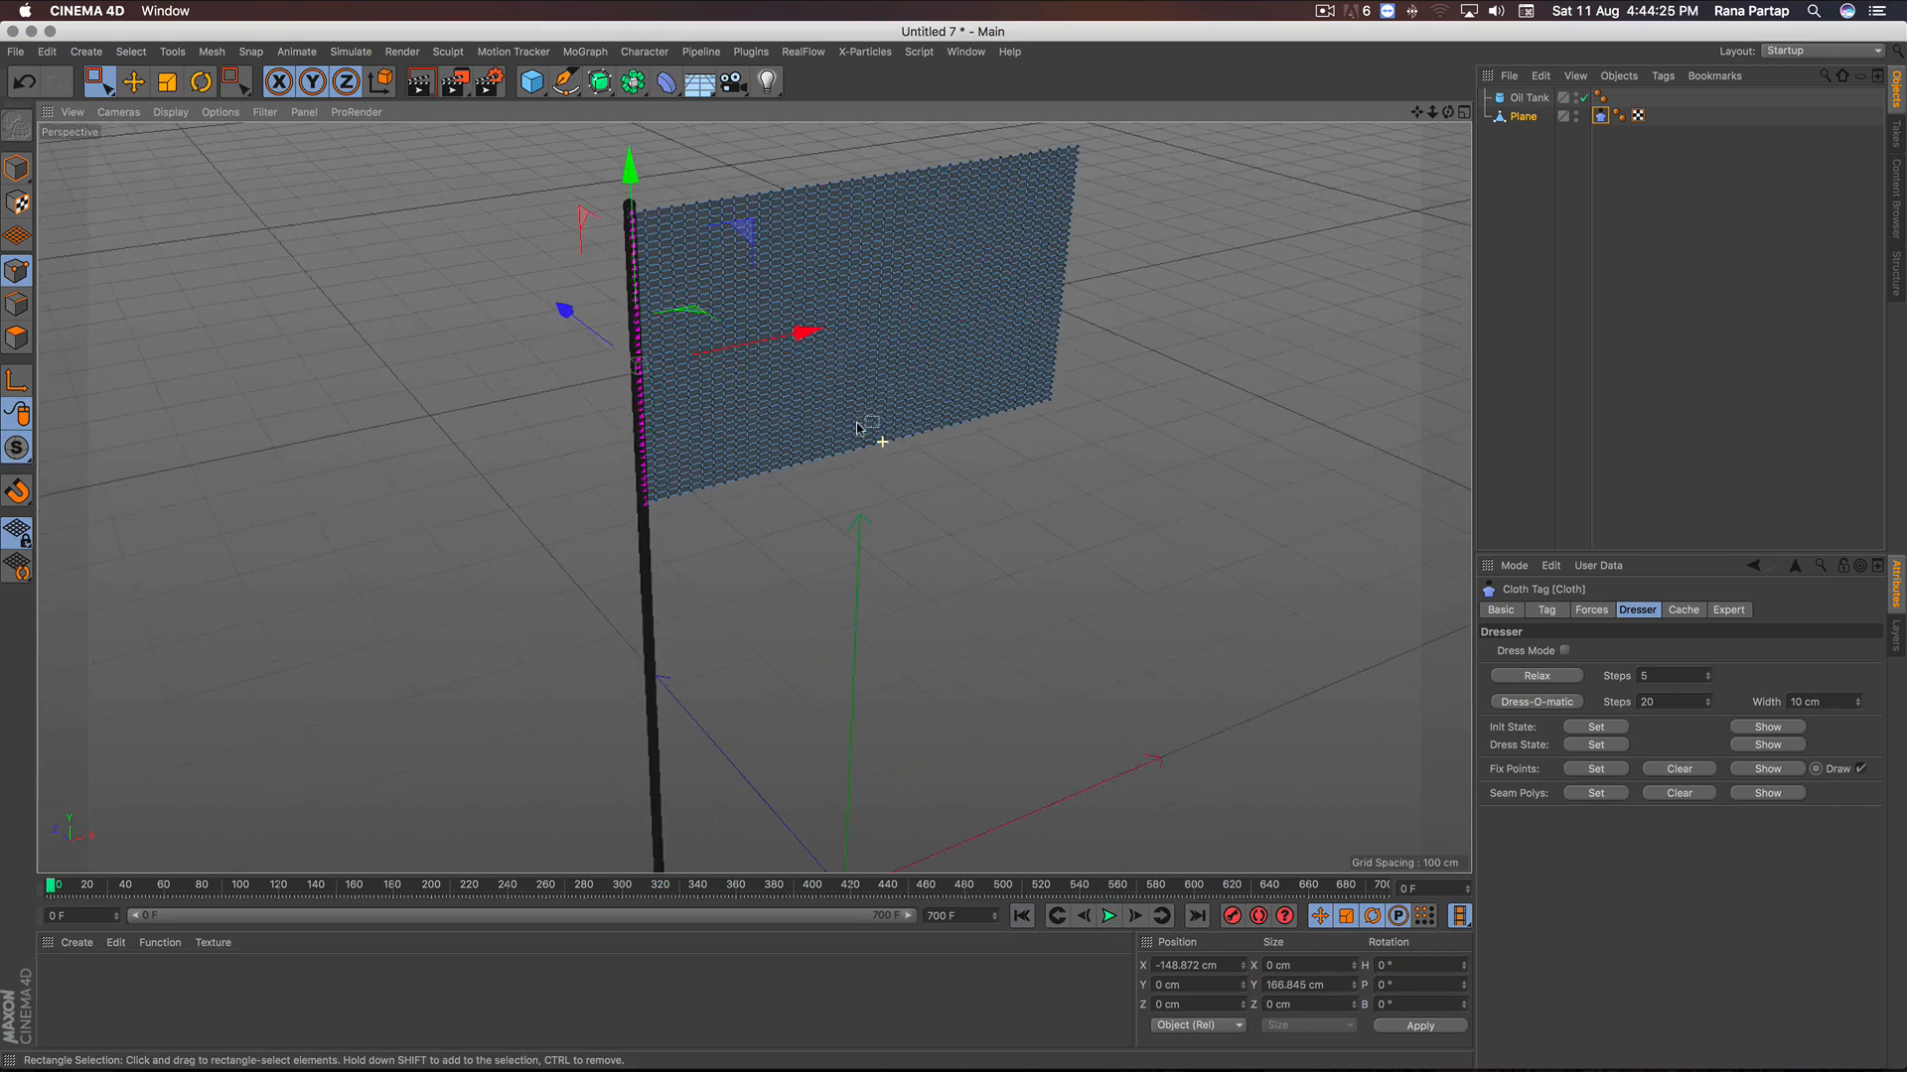
pyautogui.scroll(3, 852, 427)
pyautogui.keyDown('alt'); pyautogui.moveTo(832, 308); pyautogui.dragTo(868, 425, button='middle'); pyautogui.keyUp('alt')
pyautogui.scroll(1, 871, 417)
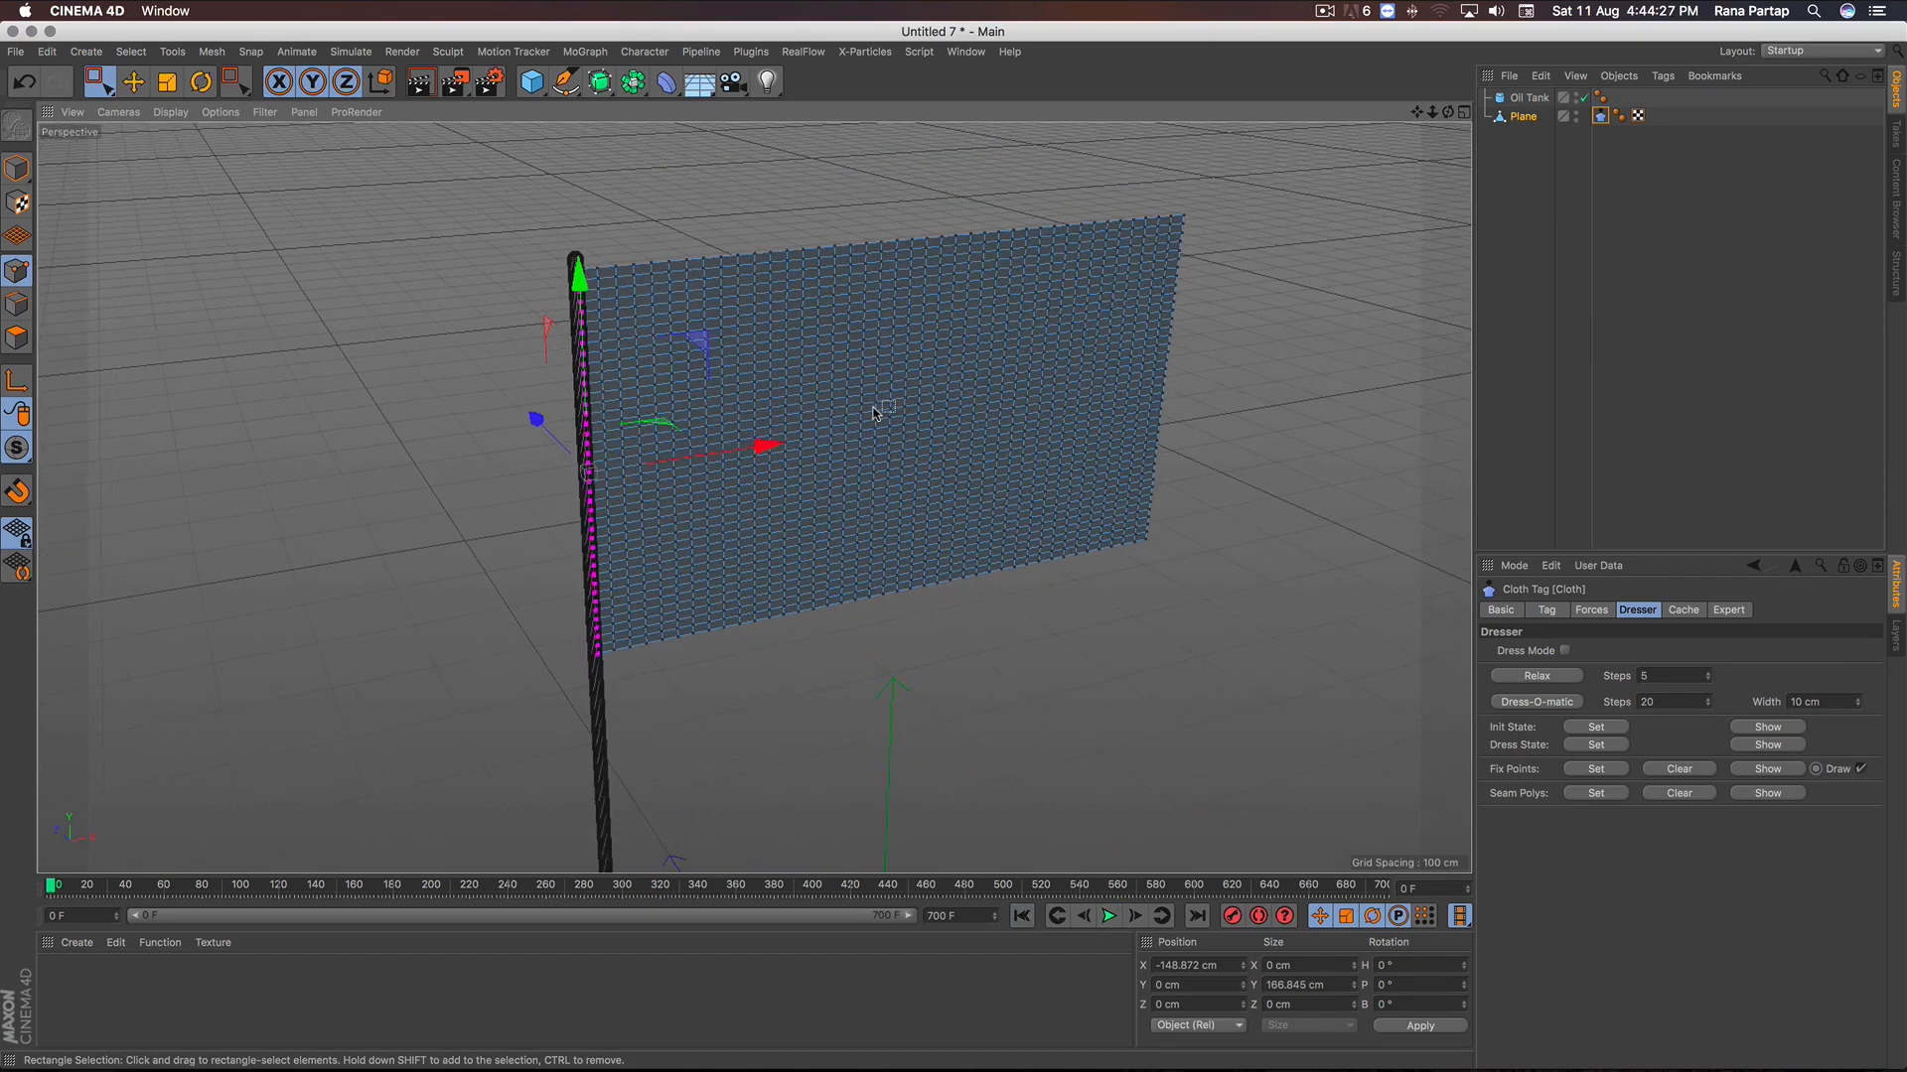
pyautogui.keyDown('alt'); pyautogui.moveTo(874, 413); pyautogui.dragTo(937, 389); pyautogui.keyUp('alt')
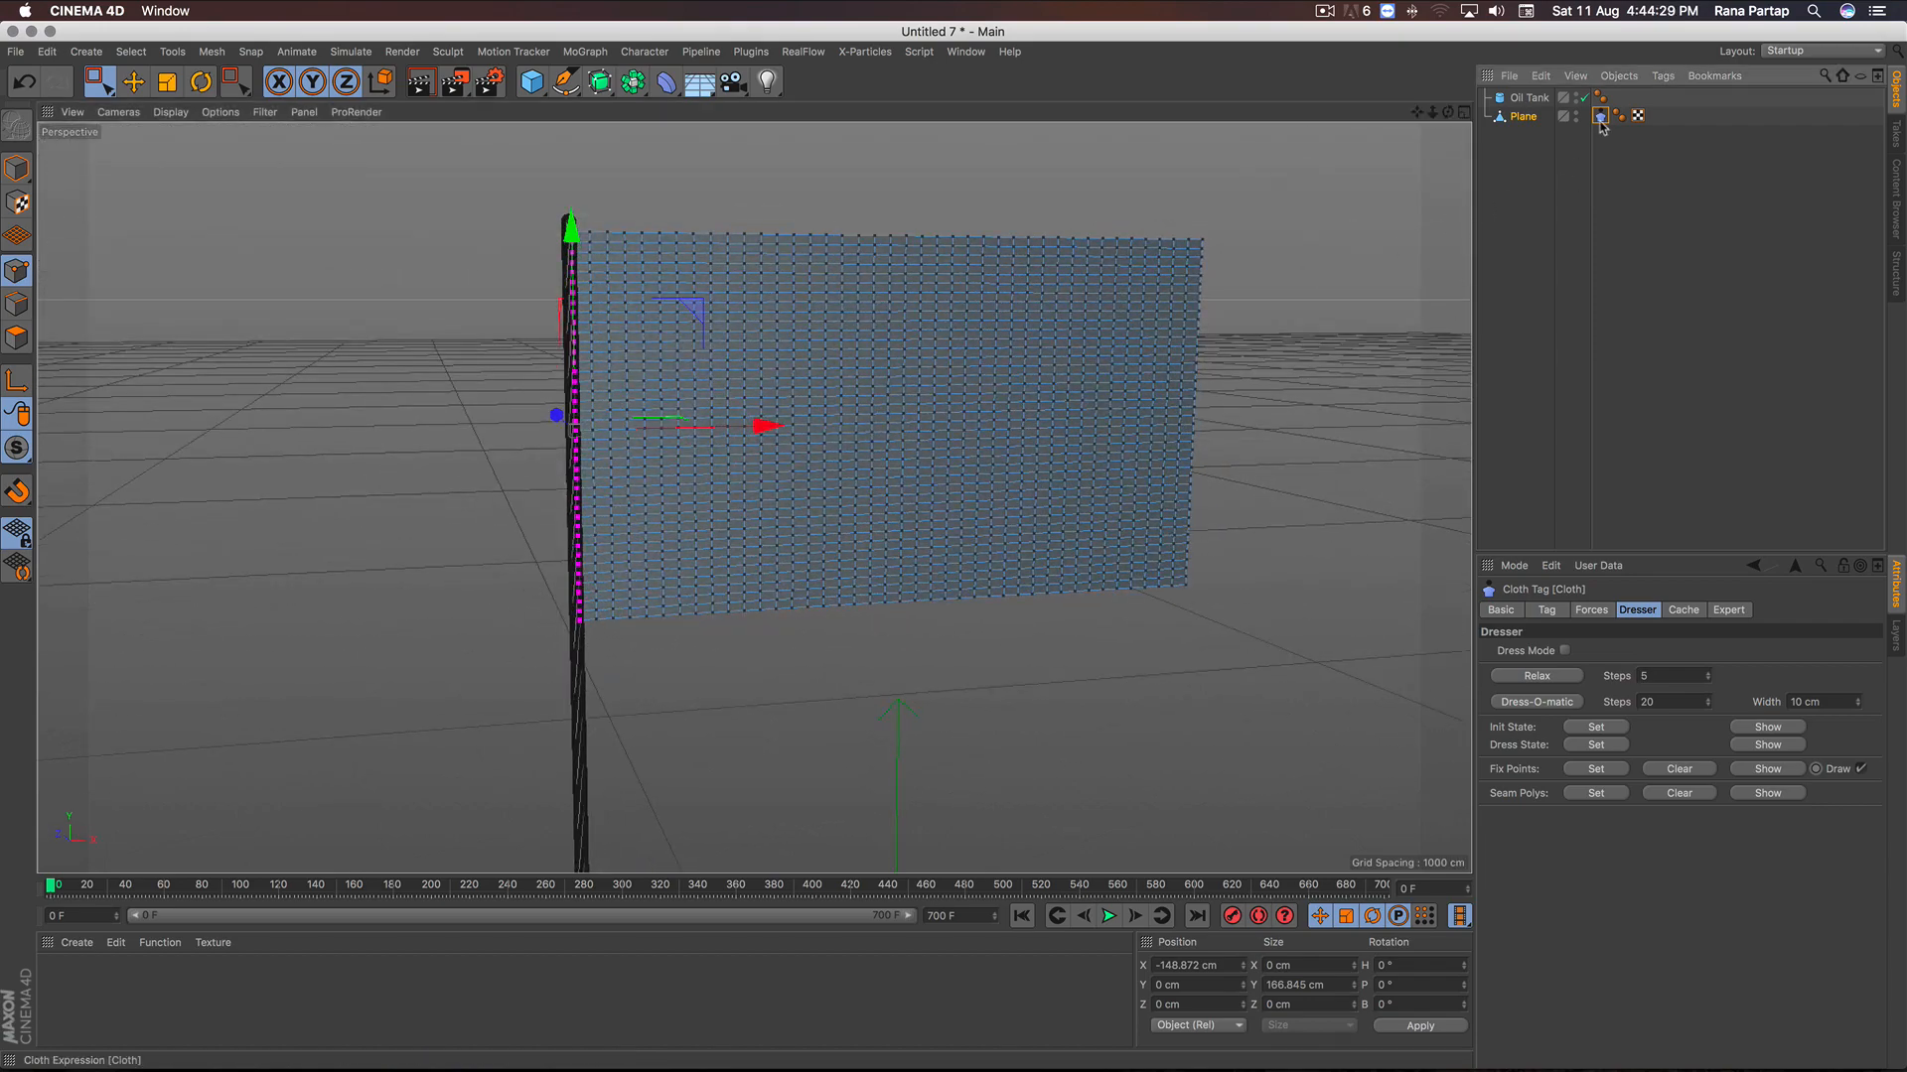
pyautogui.click(1592, 611)
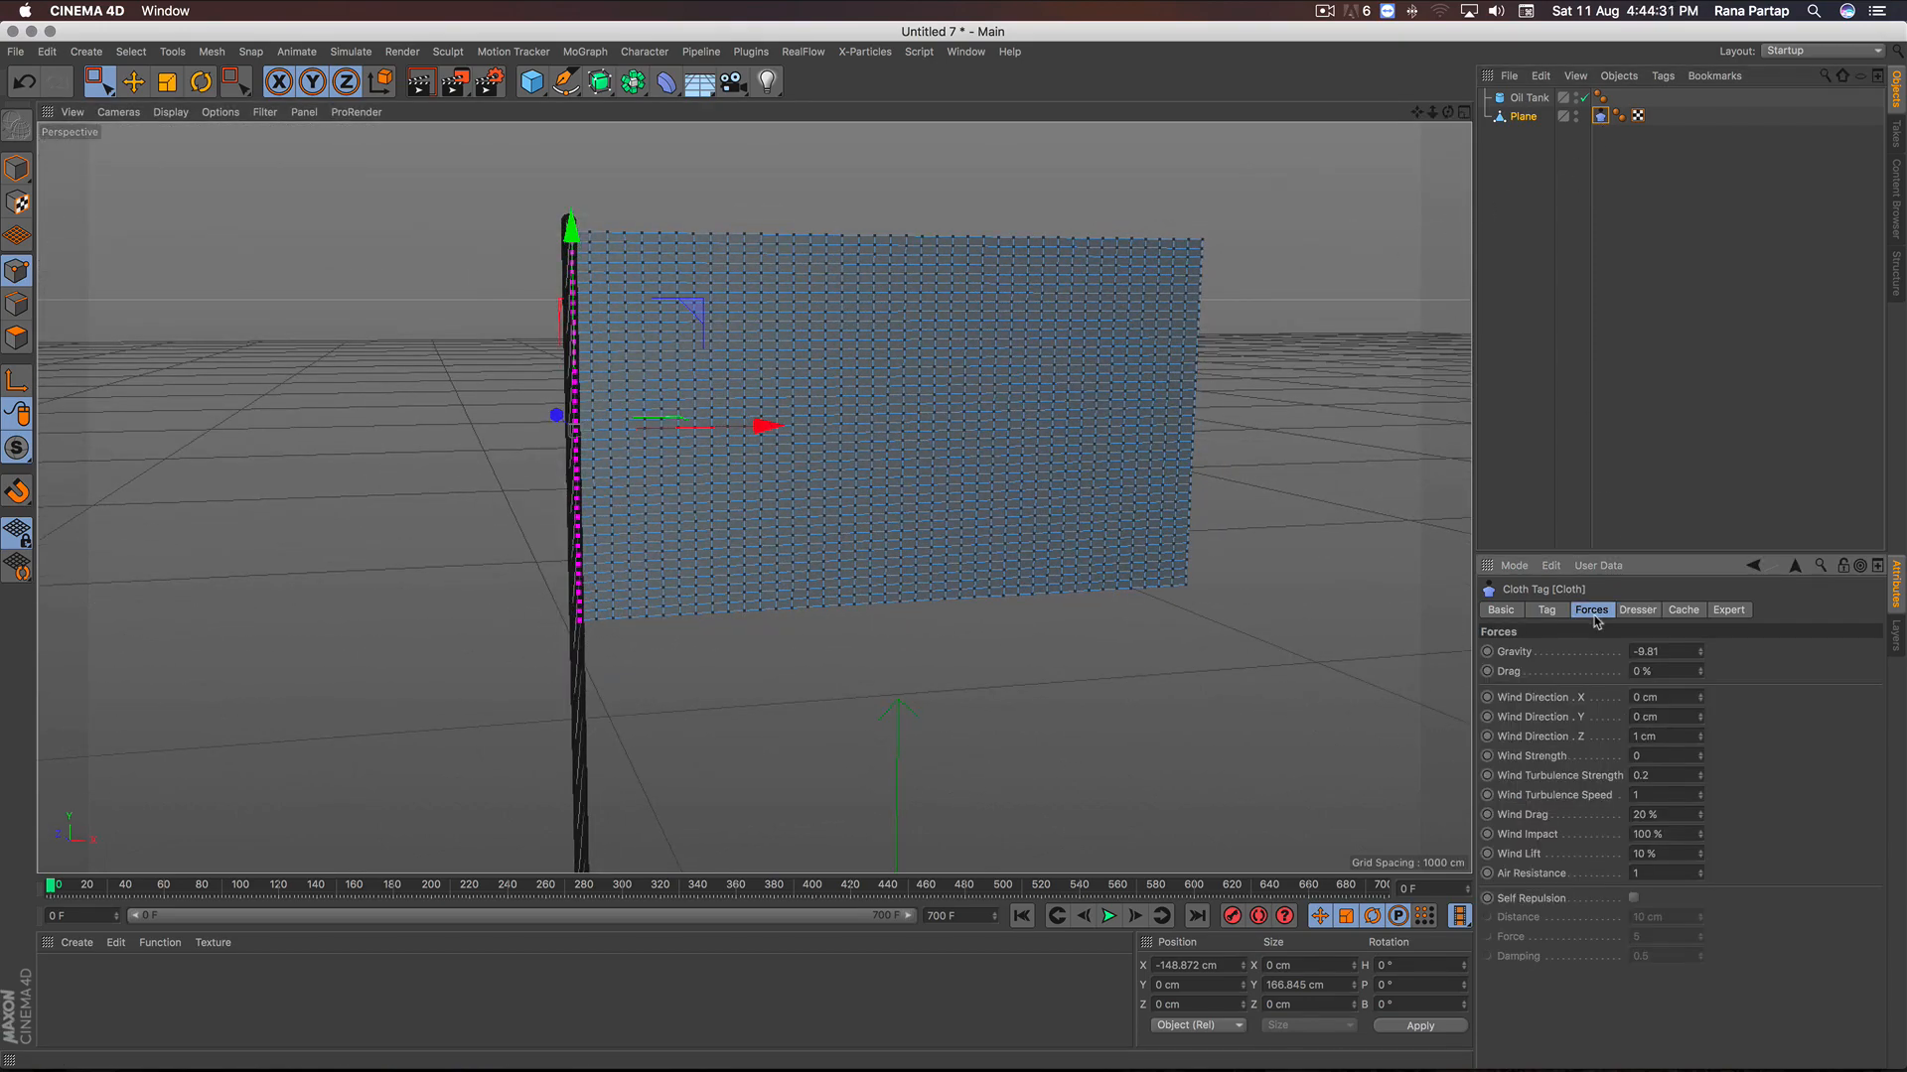
pyautogui.doubleClick(1670, 650)
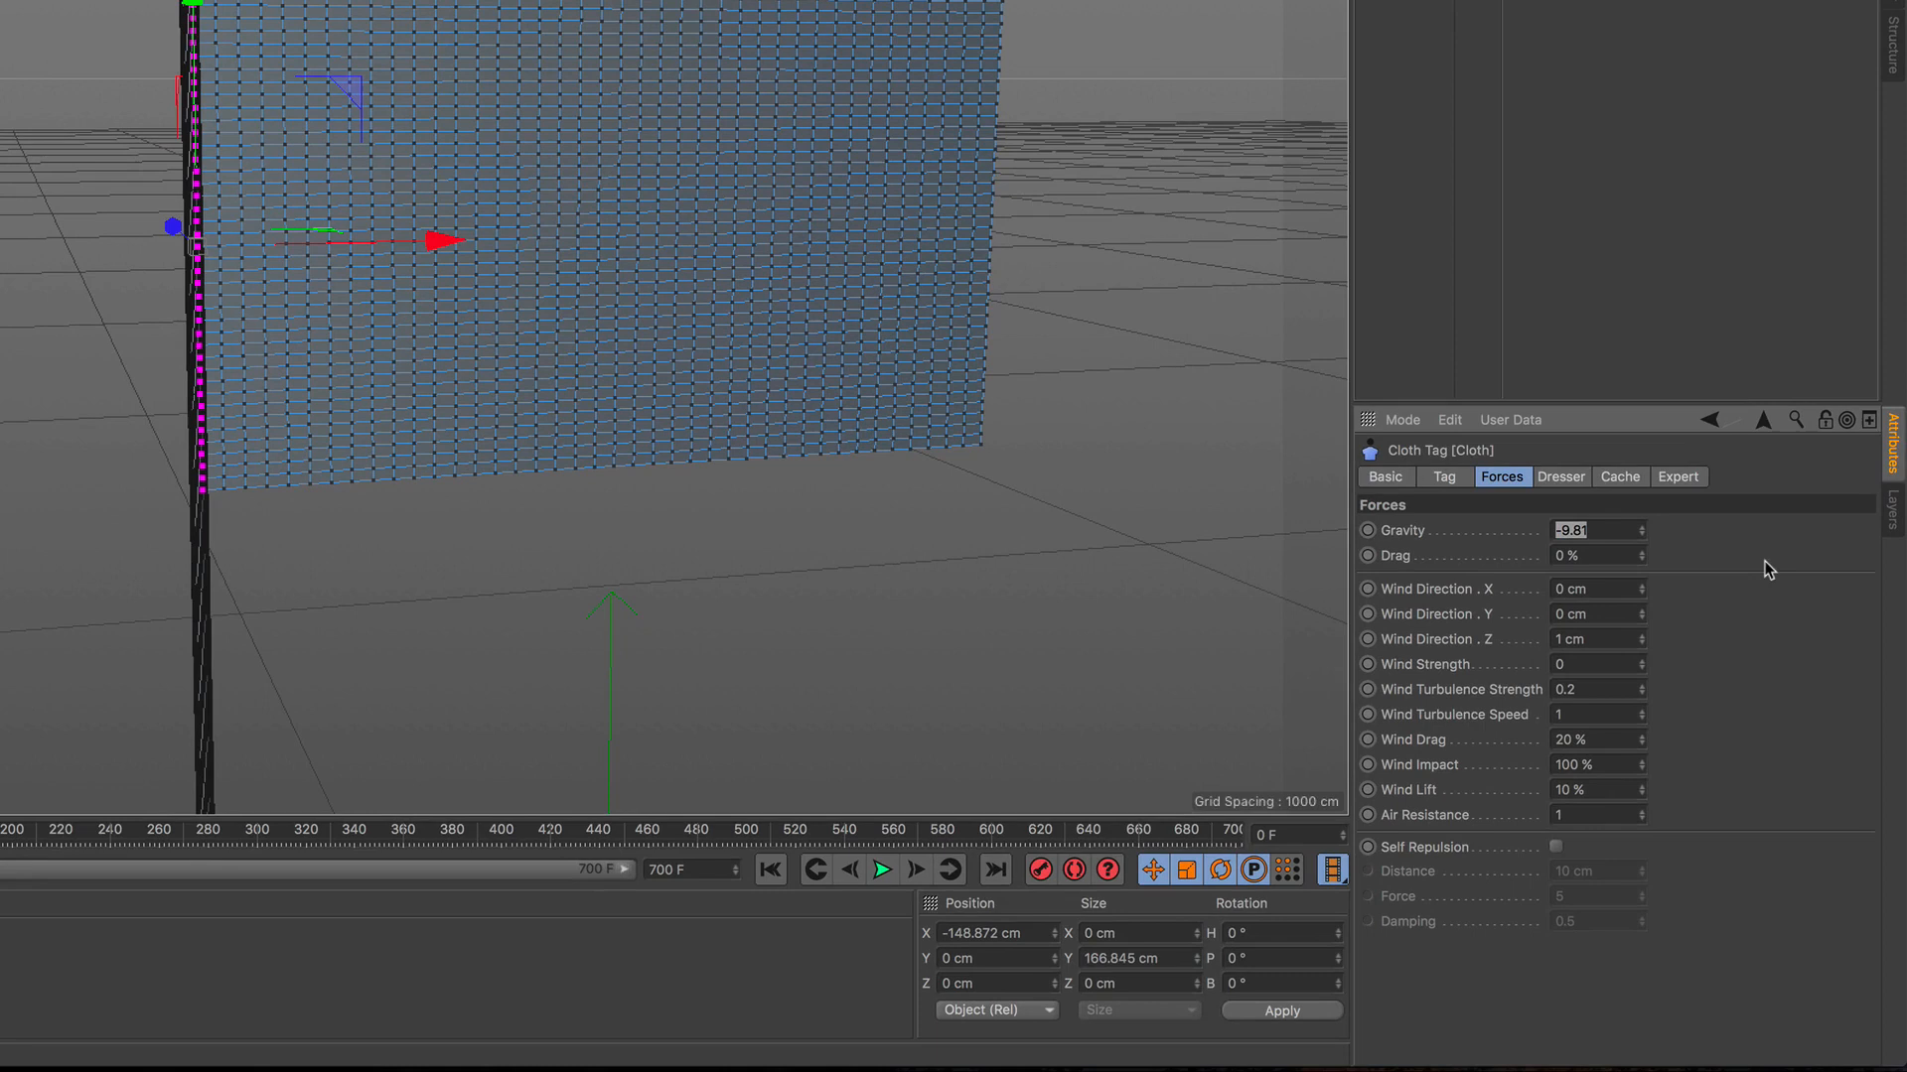
pyautogui.write('-')
pyautogui.write('22')
pyautogui.press('Return')
# Step: Set cloth wind direction to X 12, Y 6, Z 18 cm, strength 23, turbulence strength 4, and wind drag, impact and lift to 1%
pyautogui.write('6')
pyautogui.write('8')
pyautogui.press('Tab')
pyautogui.write('23')
pyautogui.press('Tab')
pyautogui.write('4')
pyautogui.press('Tab')
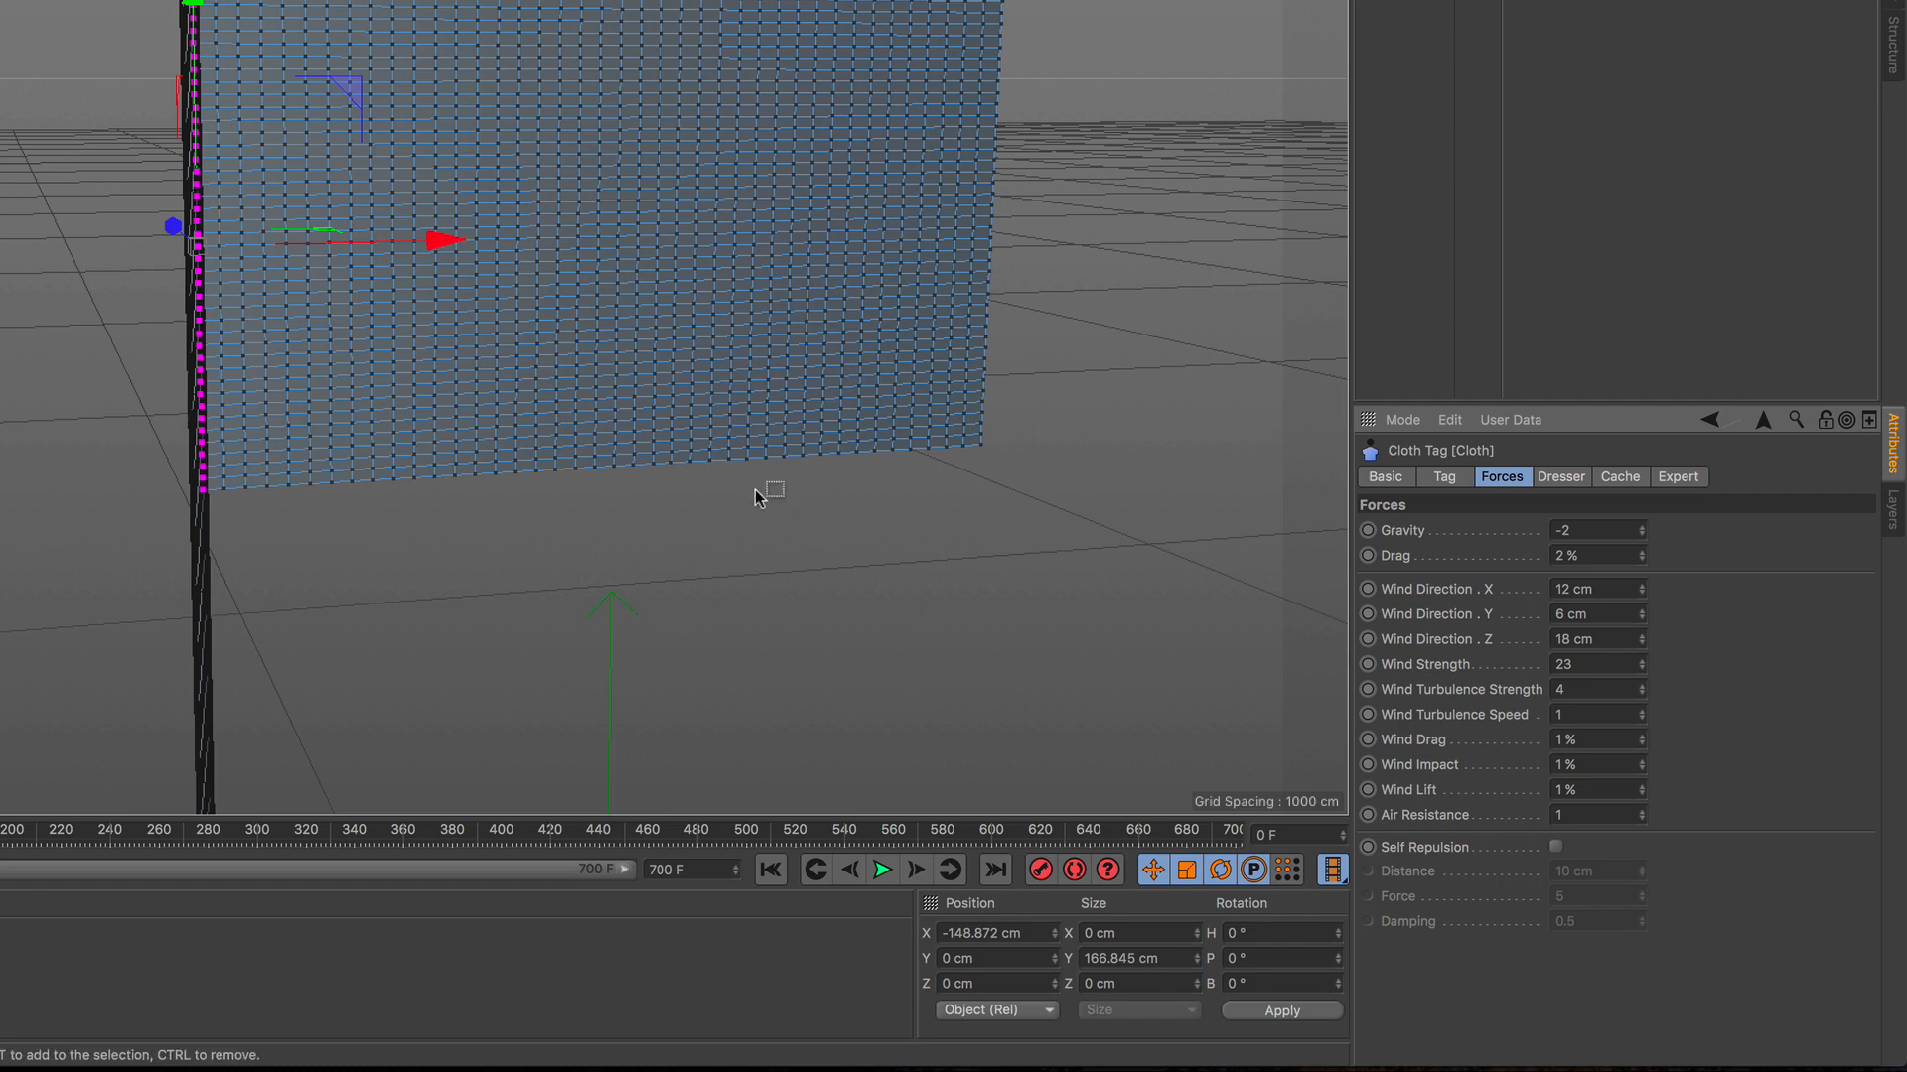
# Step: Play the simulation from the first frame to examine how the flag moves with the wind forces
pyautogui.scroll(-3, 546, 342)
pyautogui.keyDown('alt'); pyautogui.moveTo(564, 431); pyautogui.dragTo(564, 368, button='middle'); pyautogui.keyUp('alt')
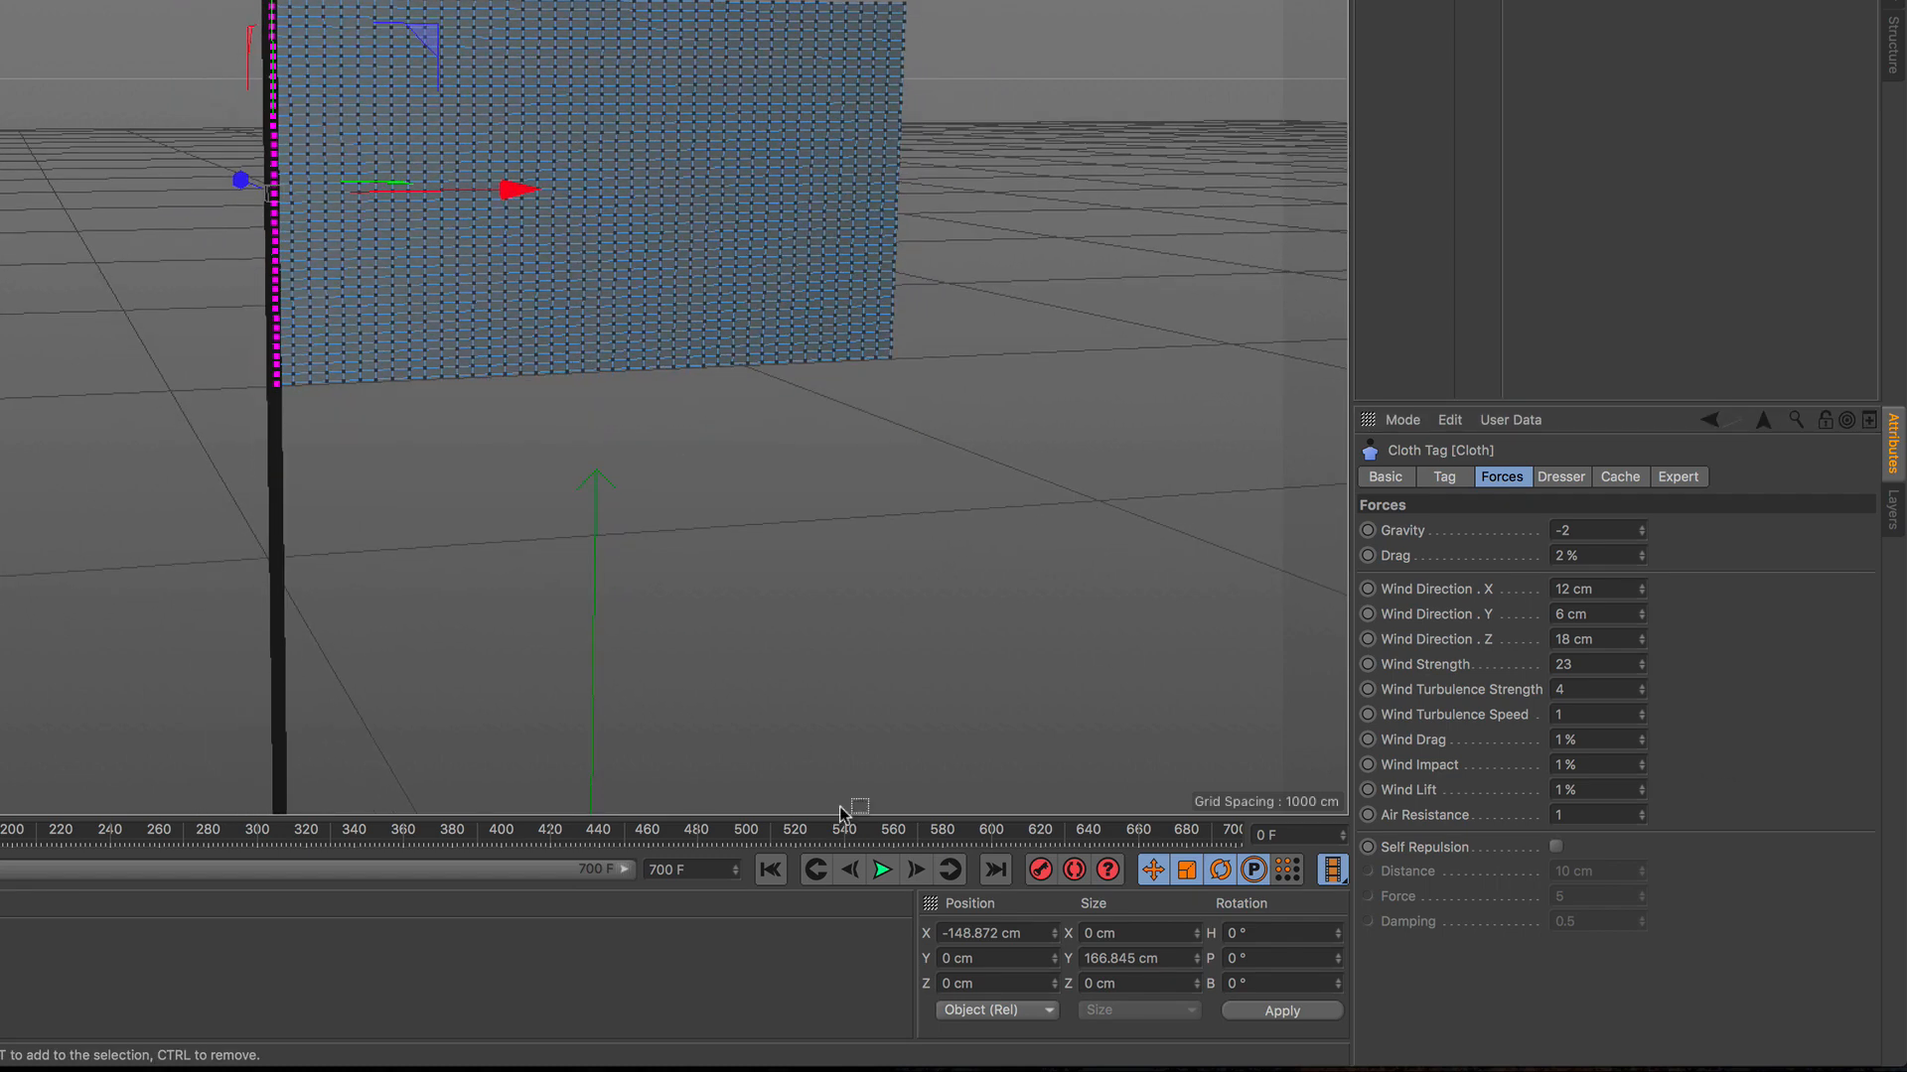
pyautogui.click(775, 868)
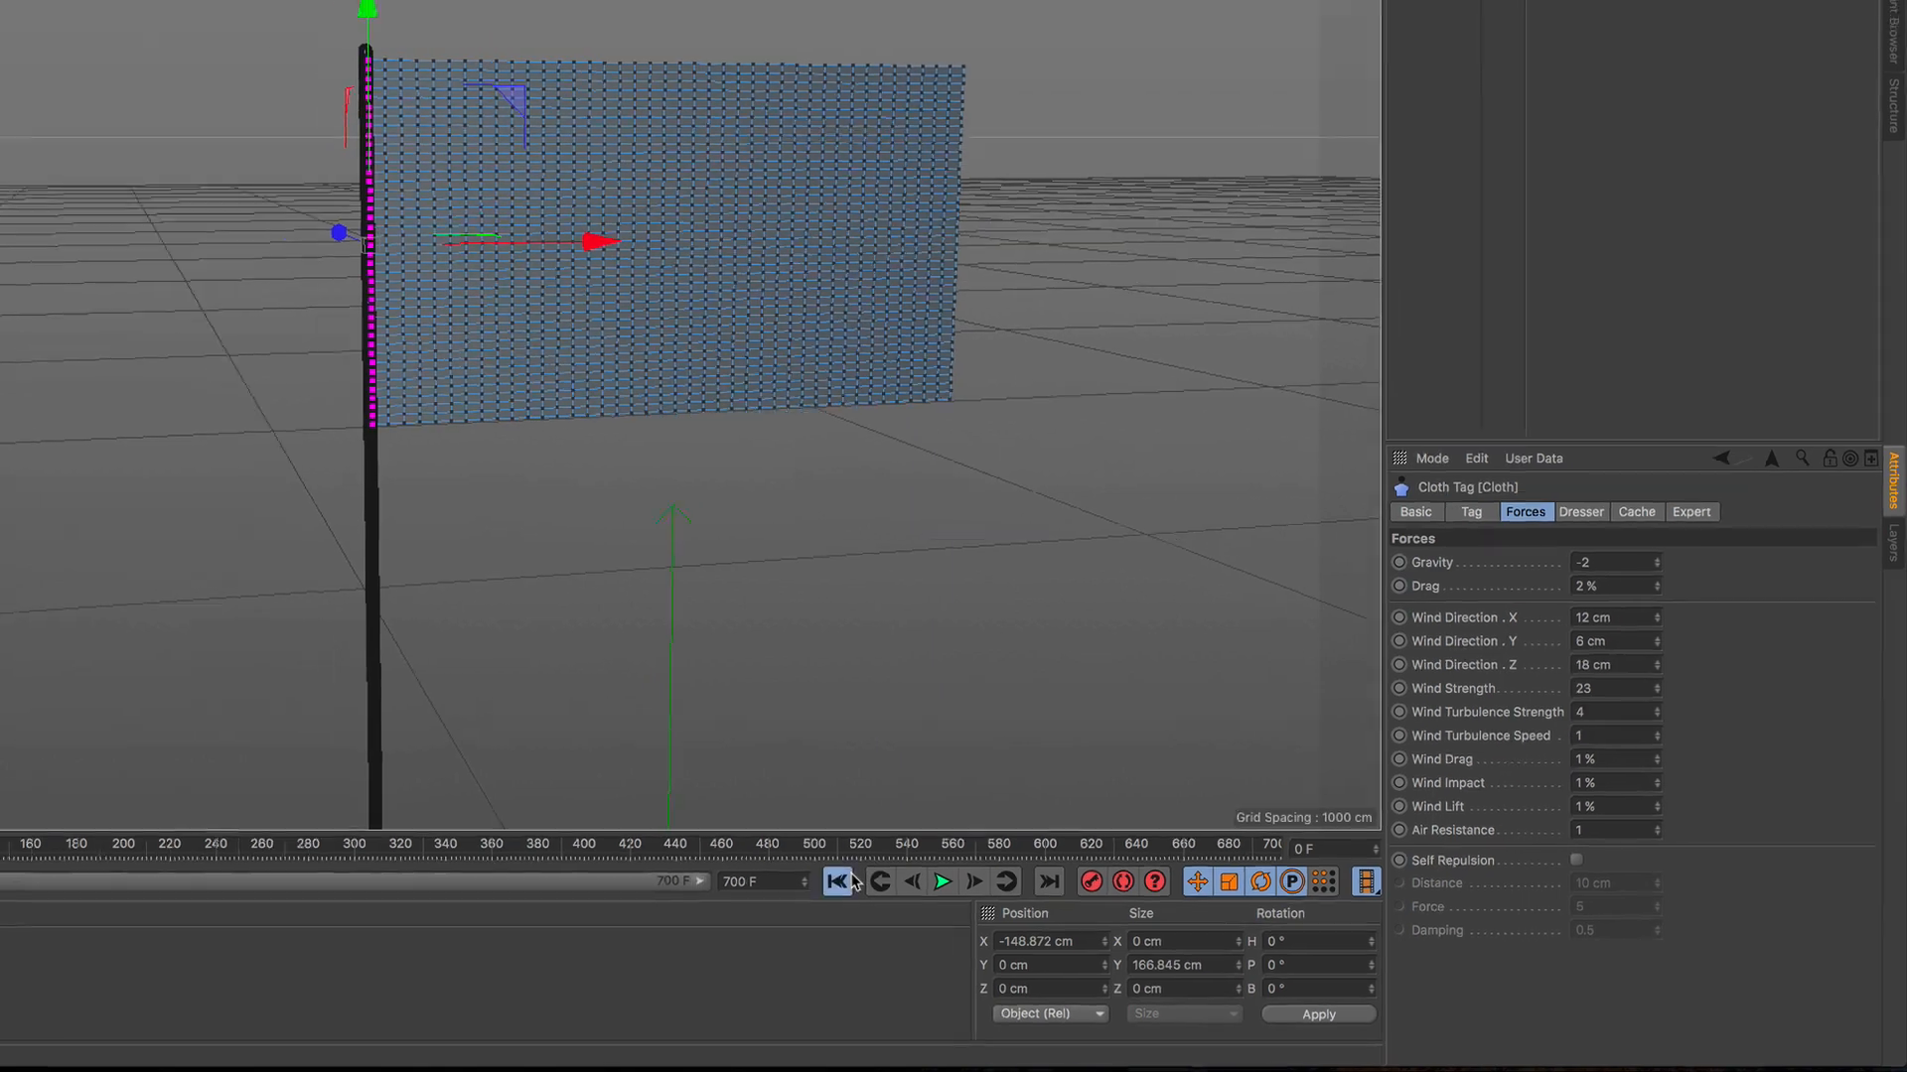
pyautogui.click(942, 887)
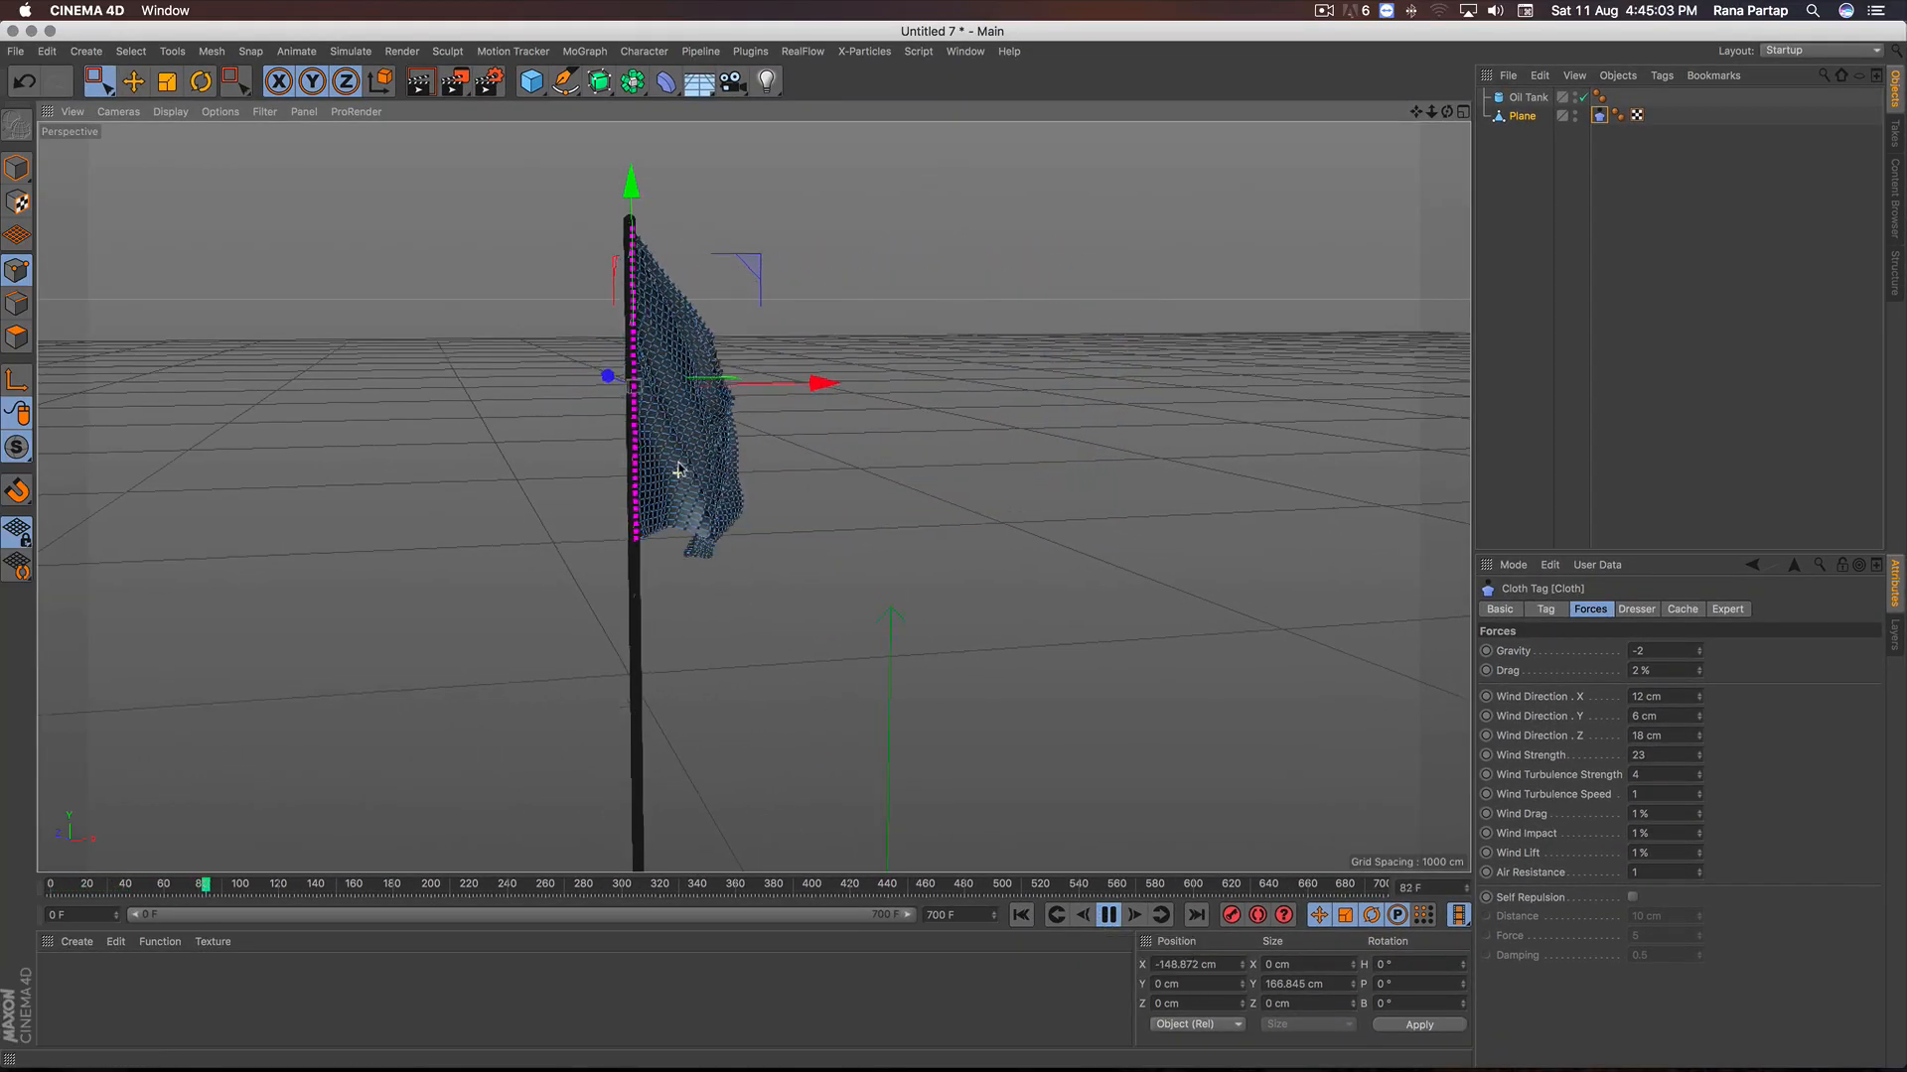
pyautogui.scroll(3, 532, 426)
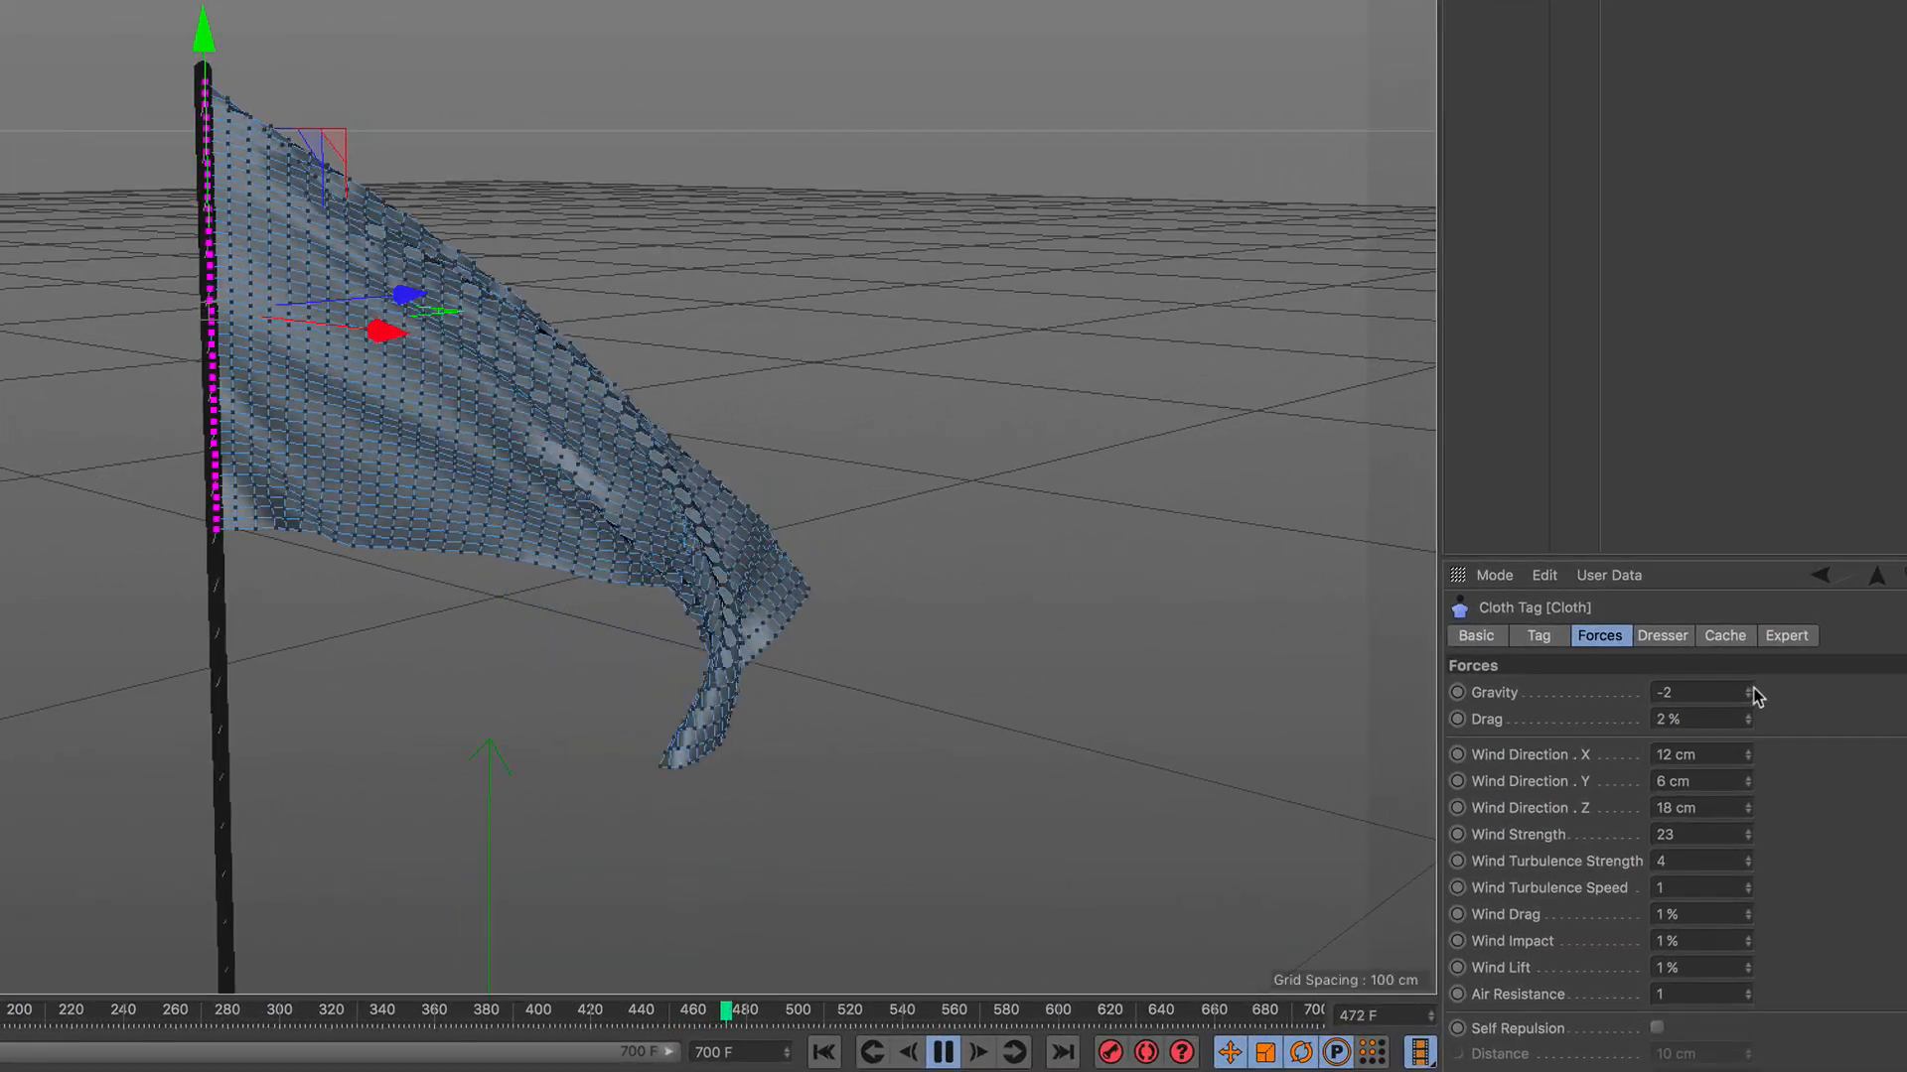
# Step: Set the cloth's gravity to -0.8 during playback, check the waving flag from another angle, and stop the simulation
pyautogui.click(1749, 689)
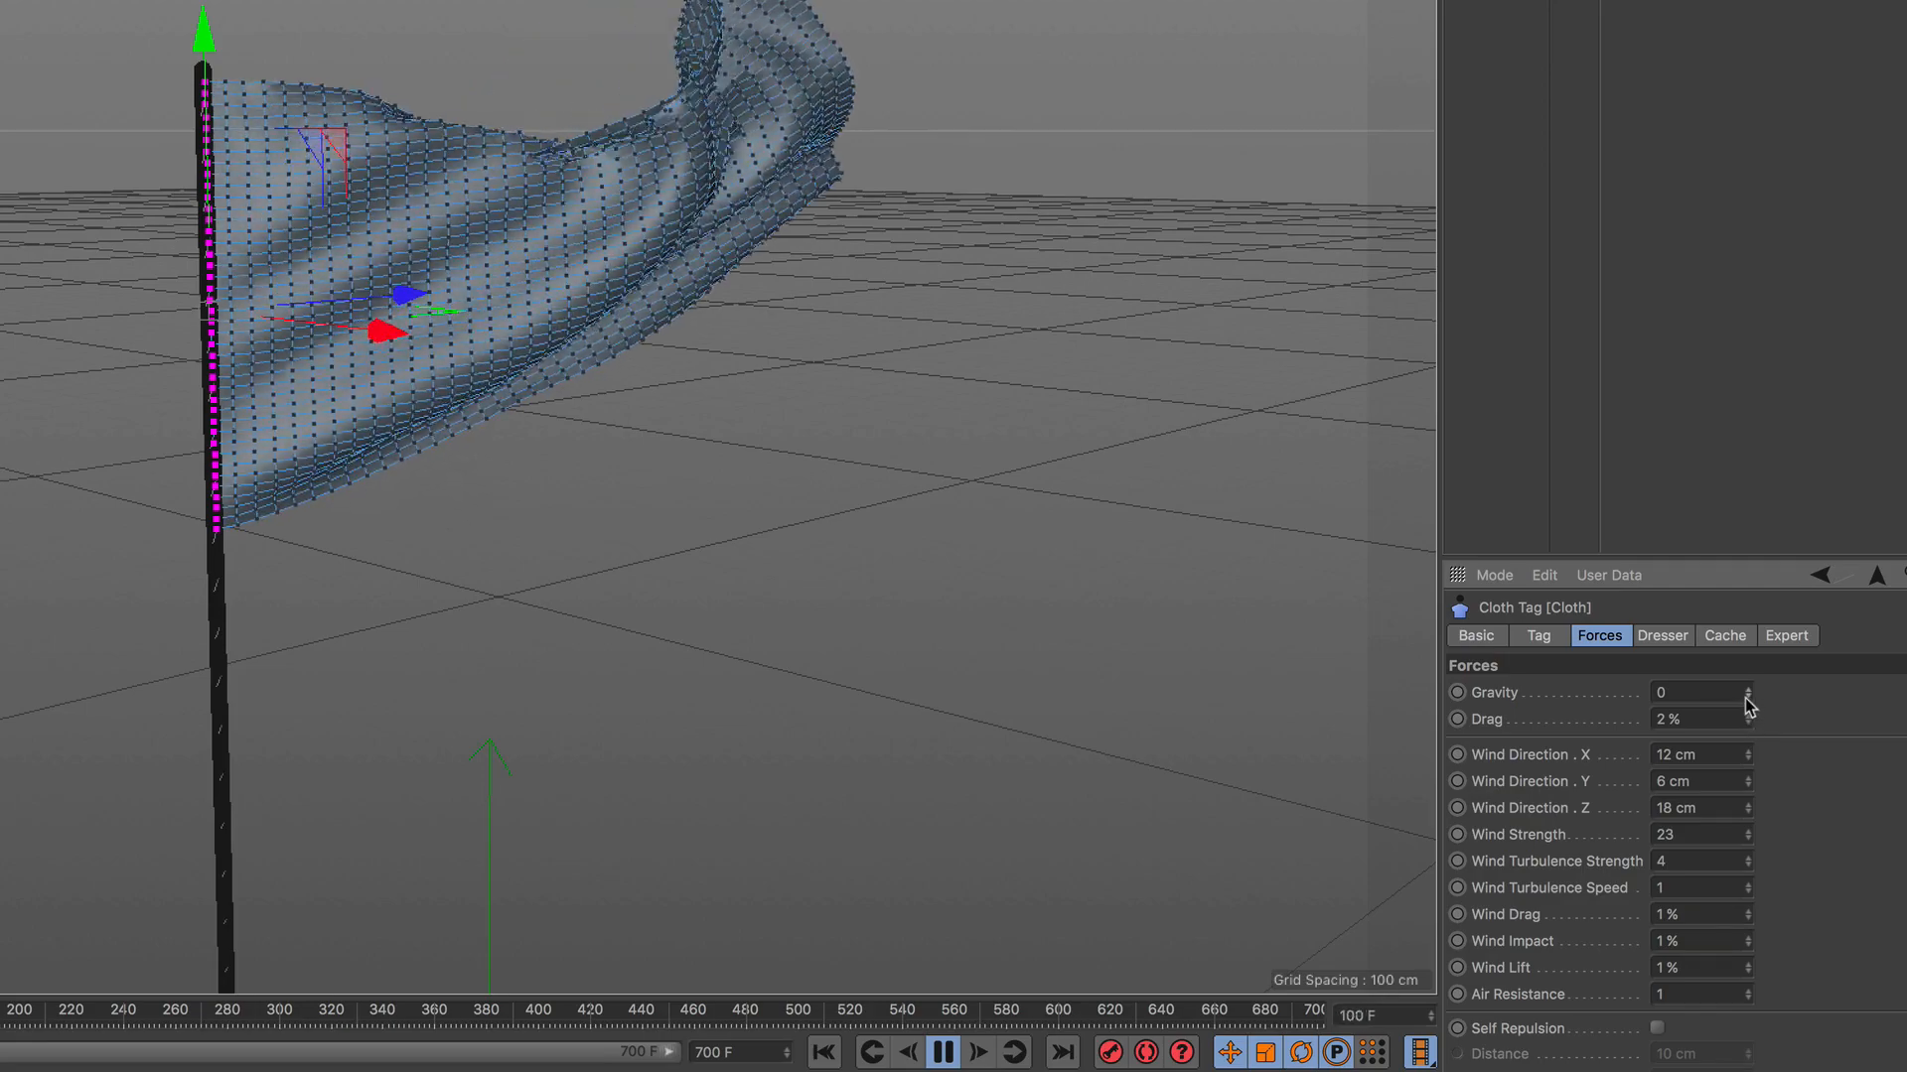
pyautogui.moveTo(1748, 697); pyautogui.dragTo(1747, 705)
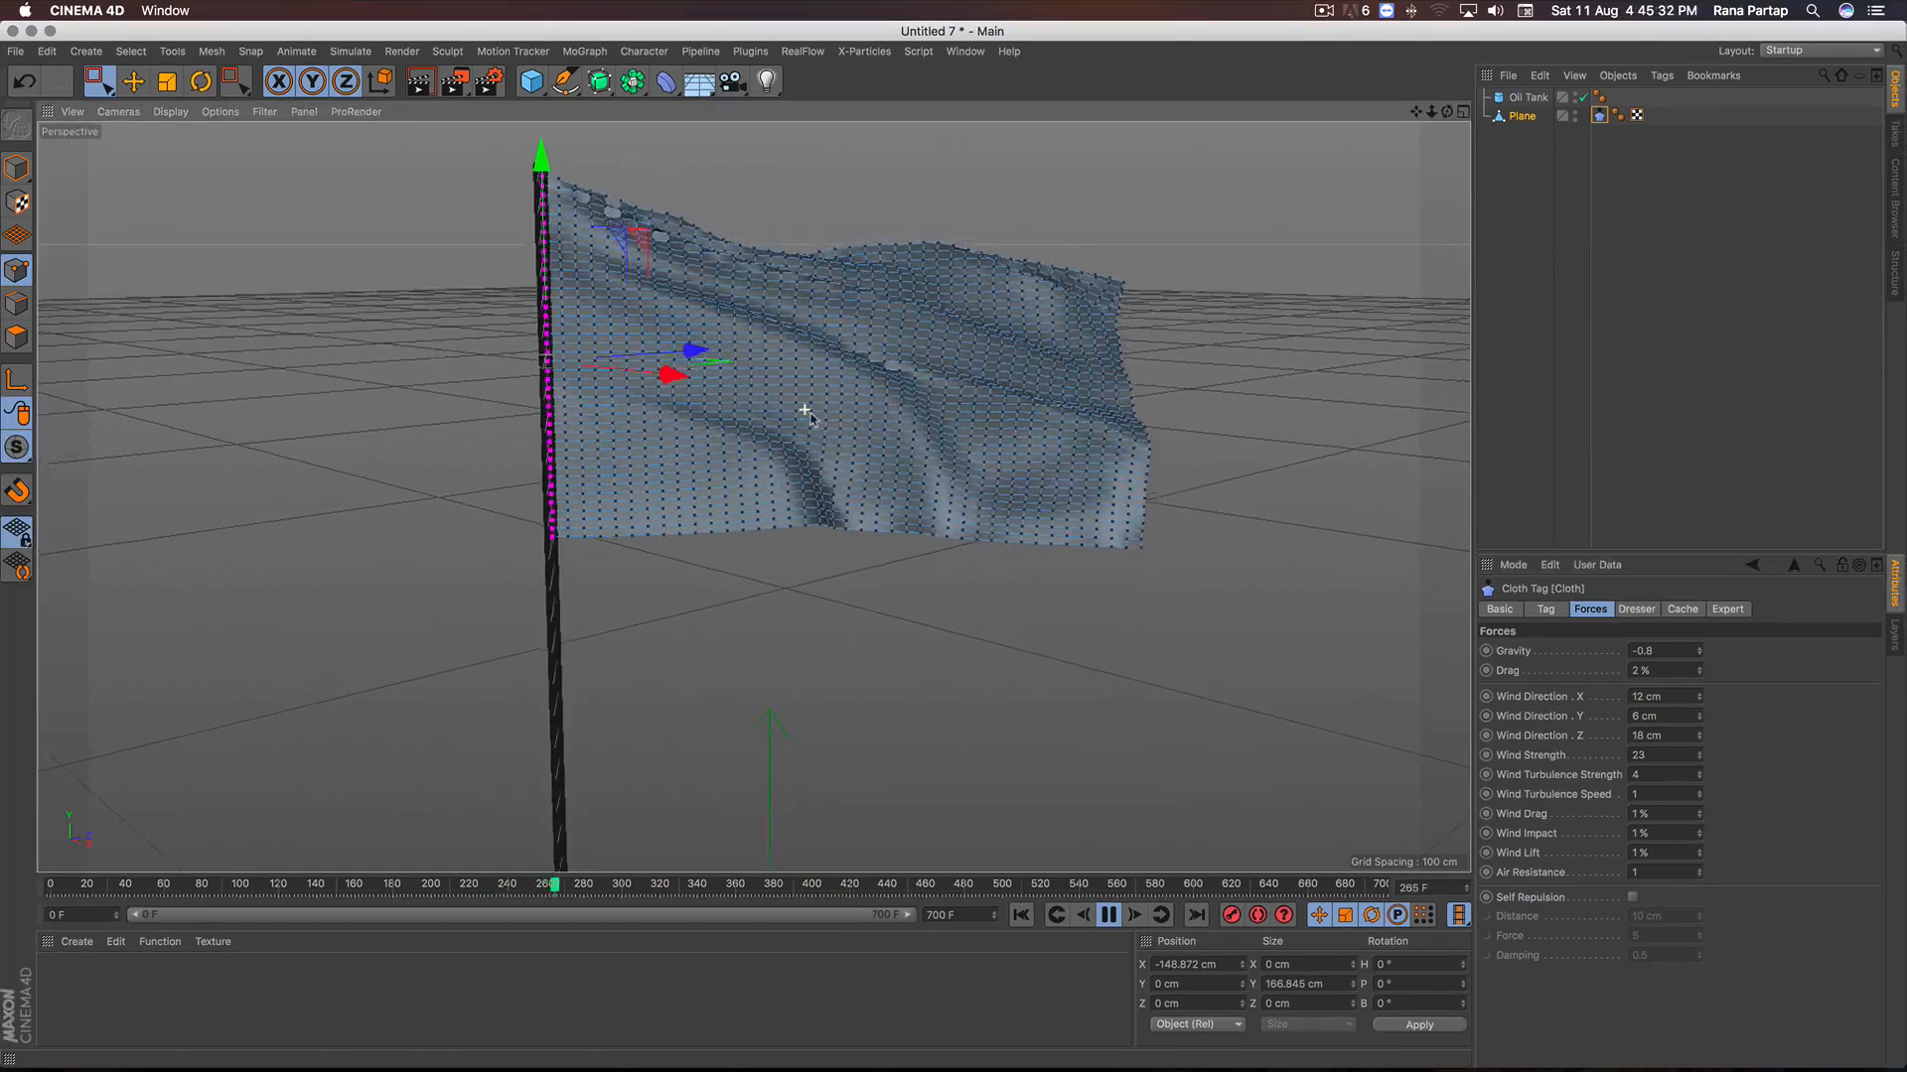
pyautogui.keyDown('alt'); pyautogui.moveTo(811, 419); pyautogui.dragTo(873, 467); pyautogui.keyUp('alt')
pyautogui.scroll(2, 801, 448)
pyautogui.scroll(2, 869, 463)
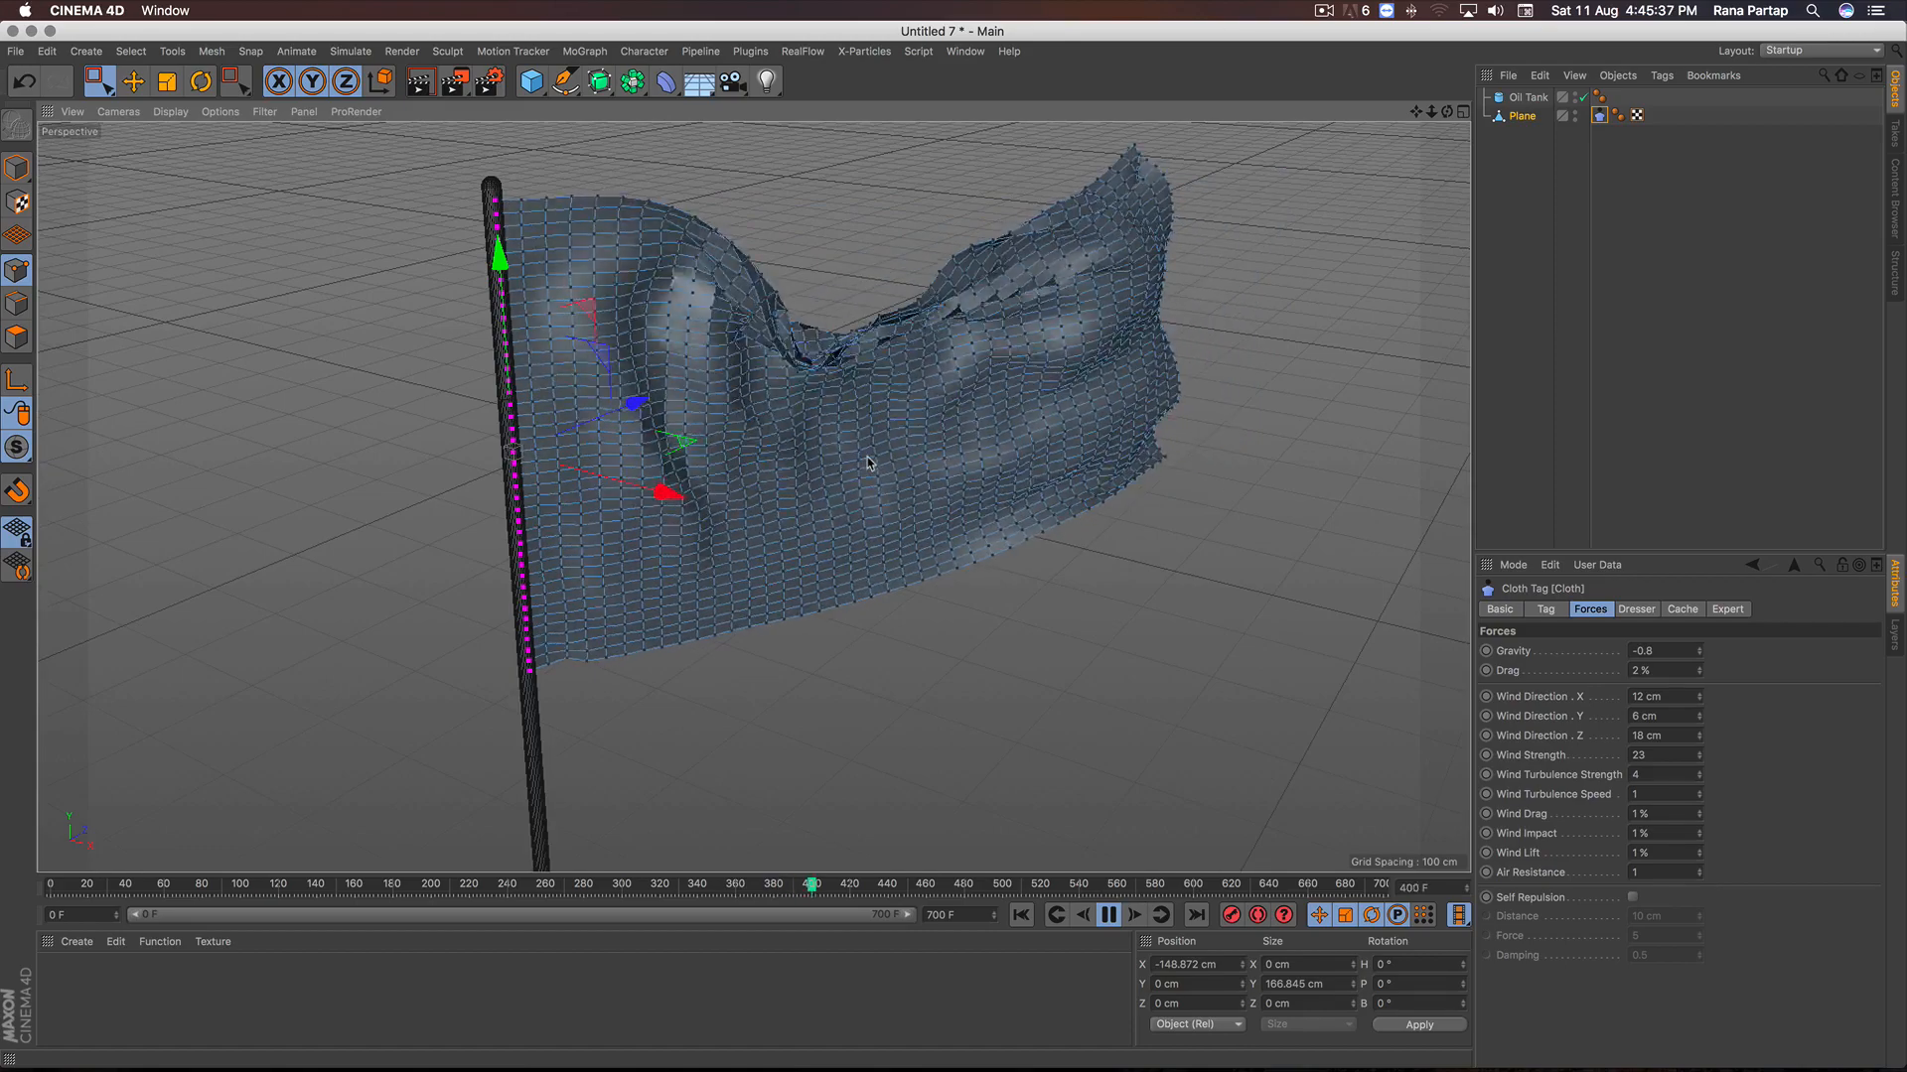
pyautogui.click(1109, 915)
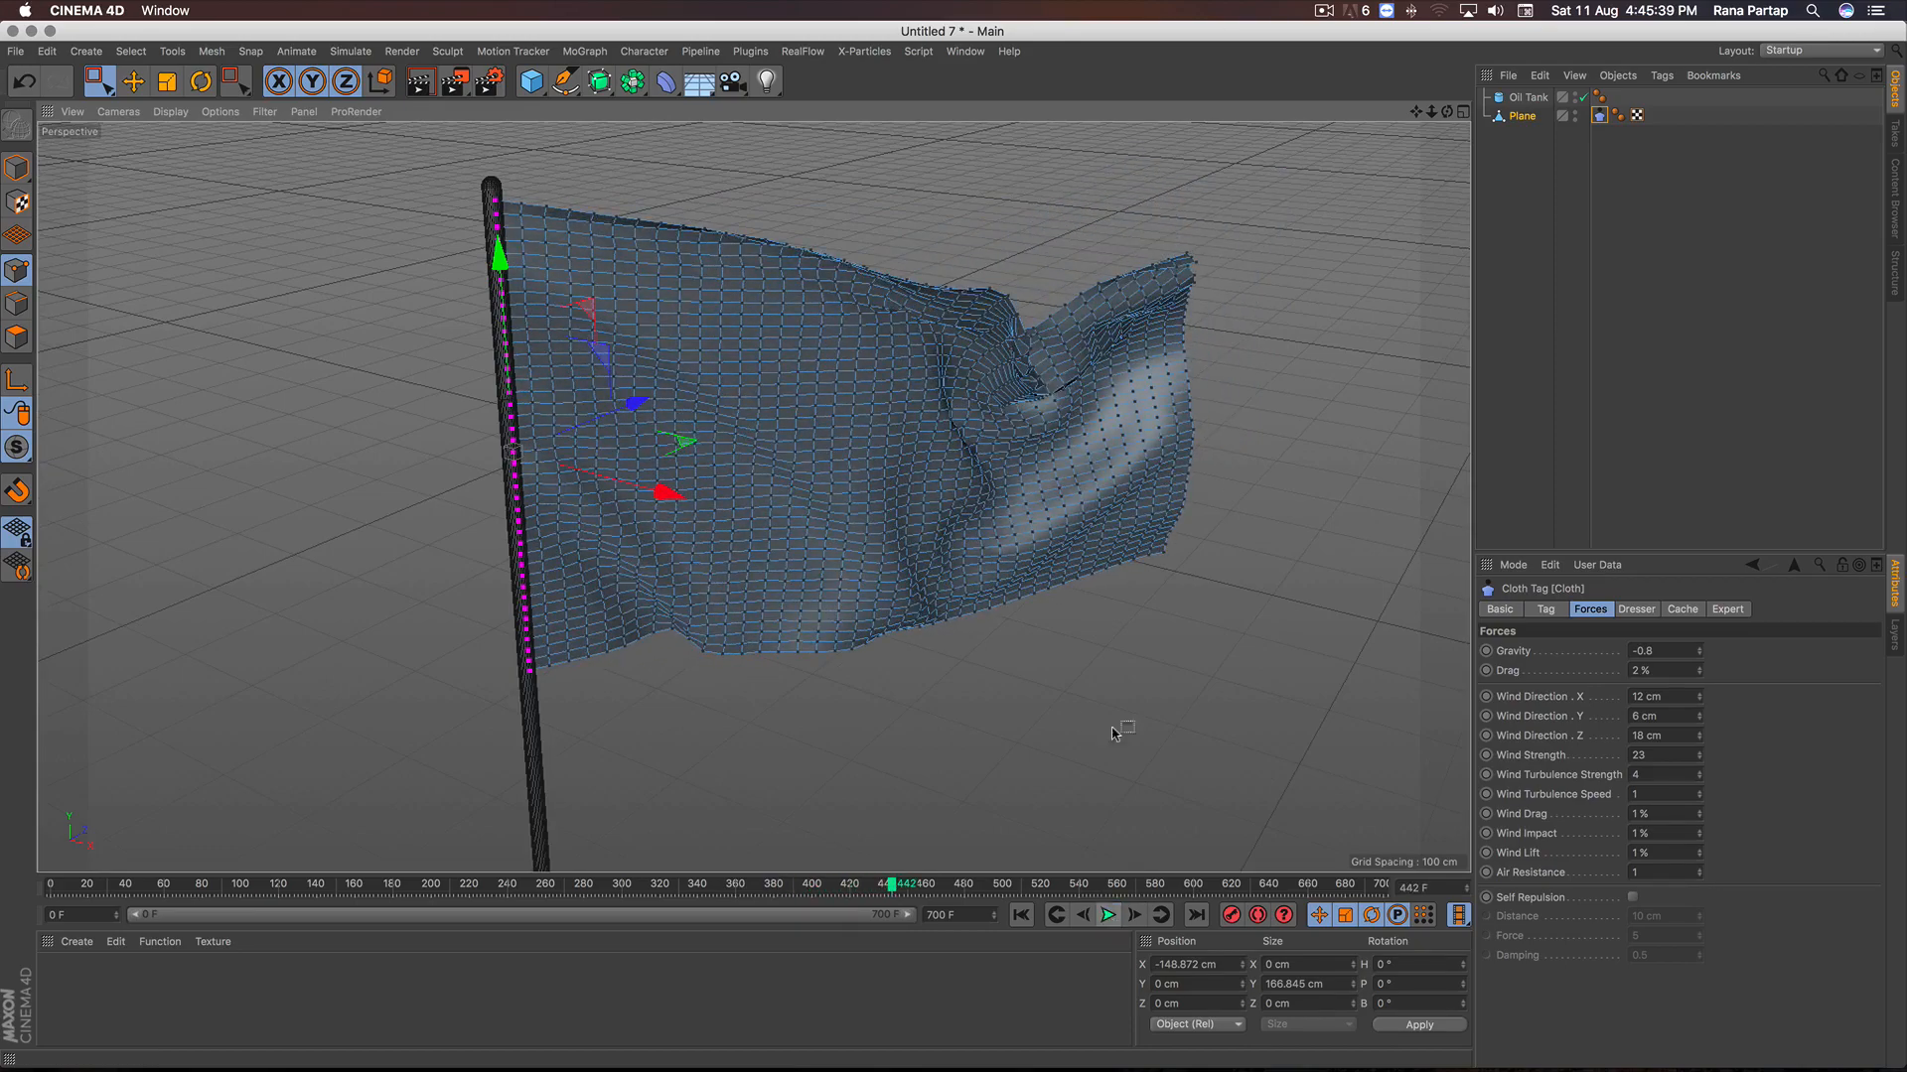
# Step: Place the flag plane under a new Subdivision Surface to smooth the cloth
pyautogui.click(1524, 118)
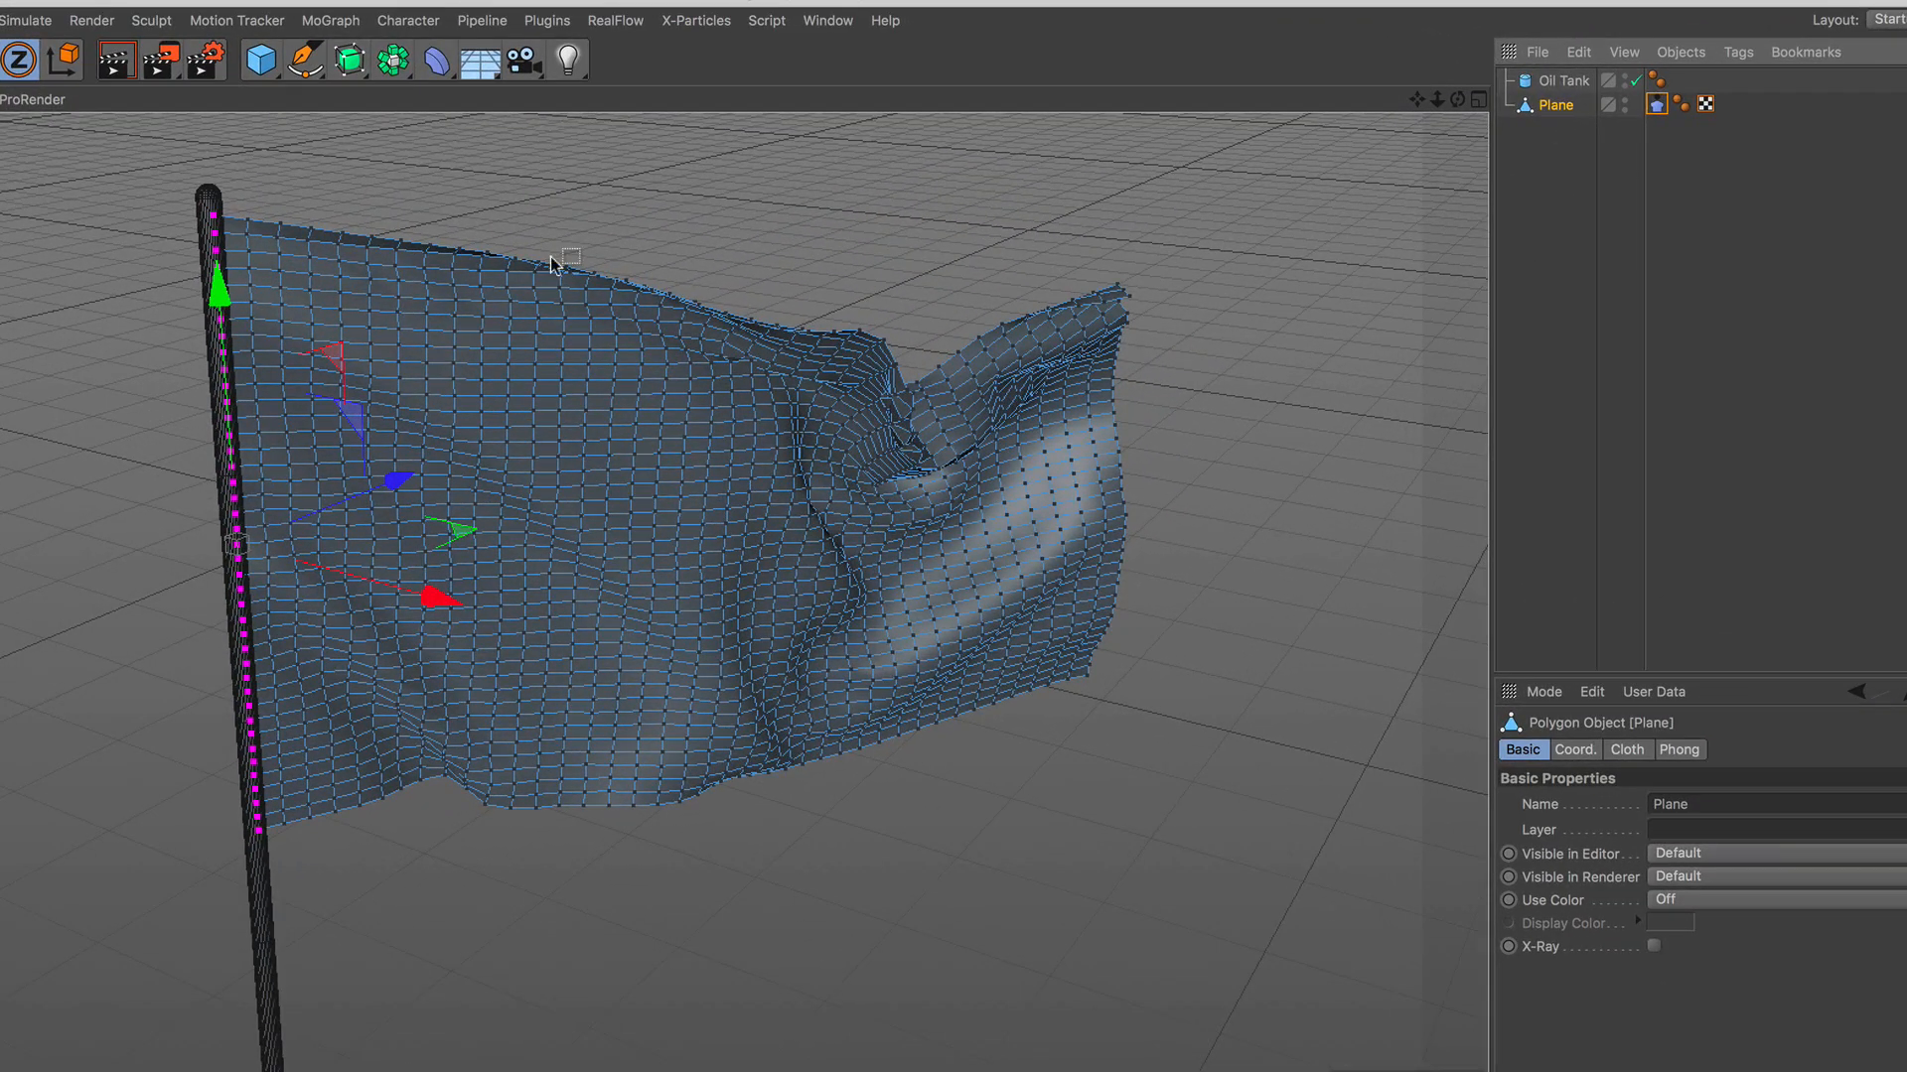
pyautogui.moveTo(349, 62); pyautogui.dragTo(500, 95)
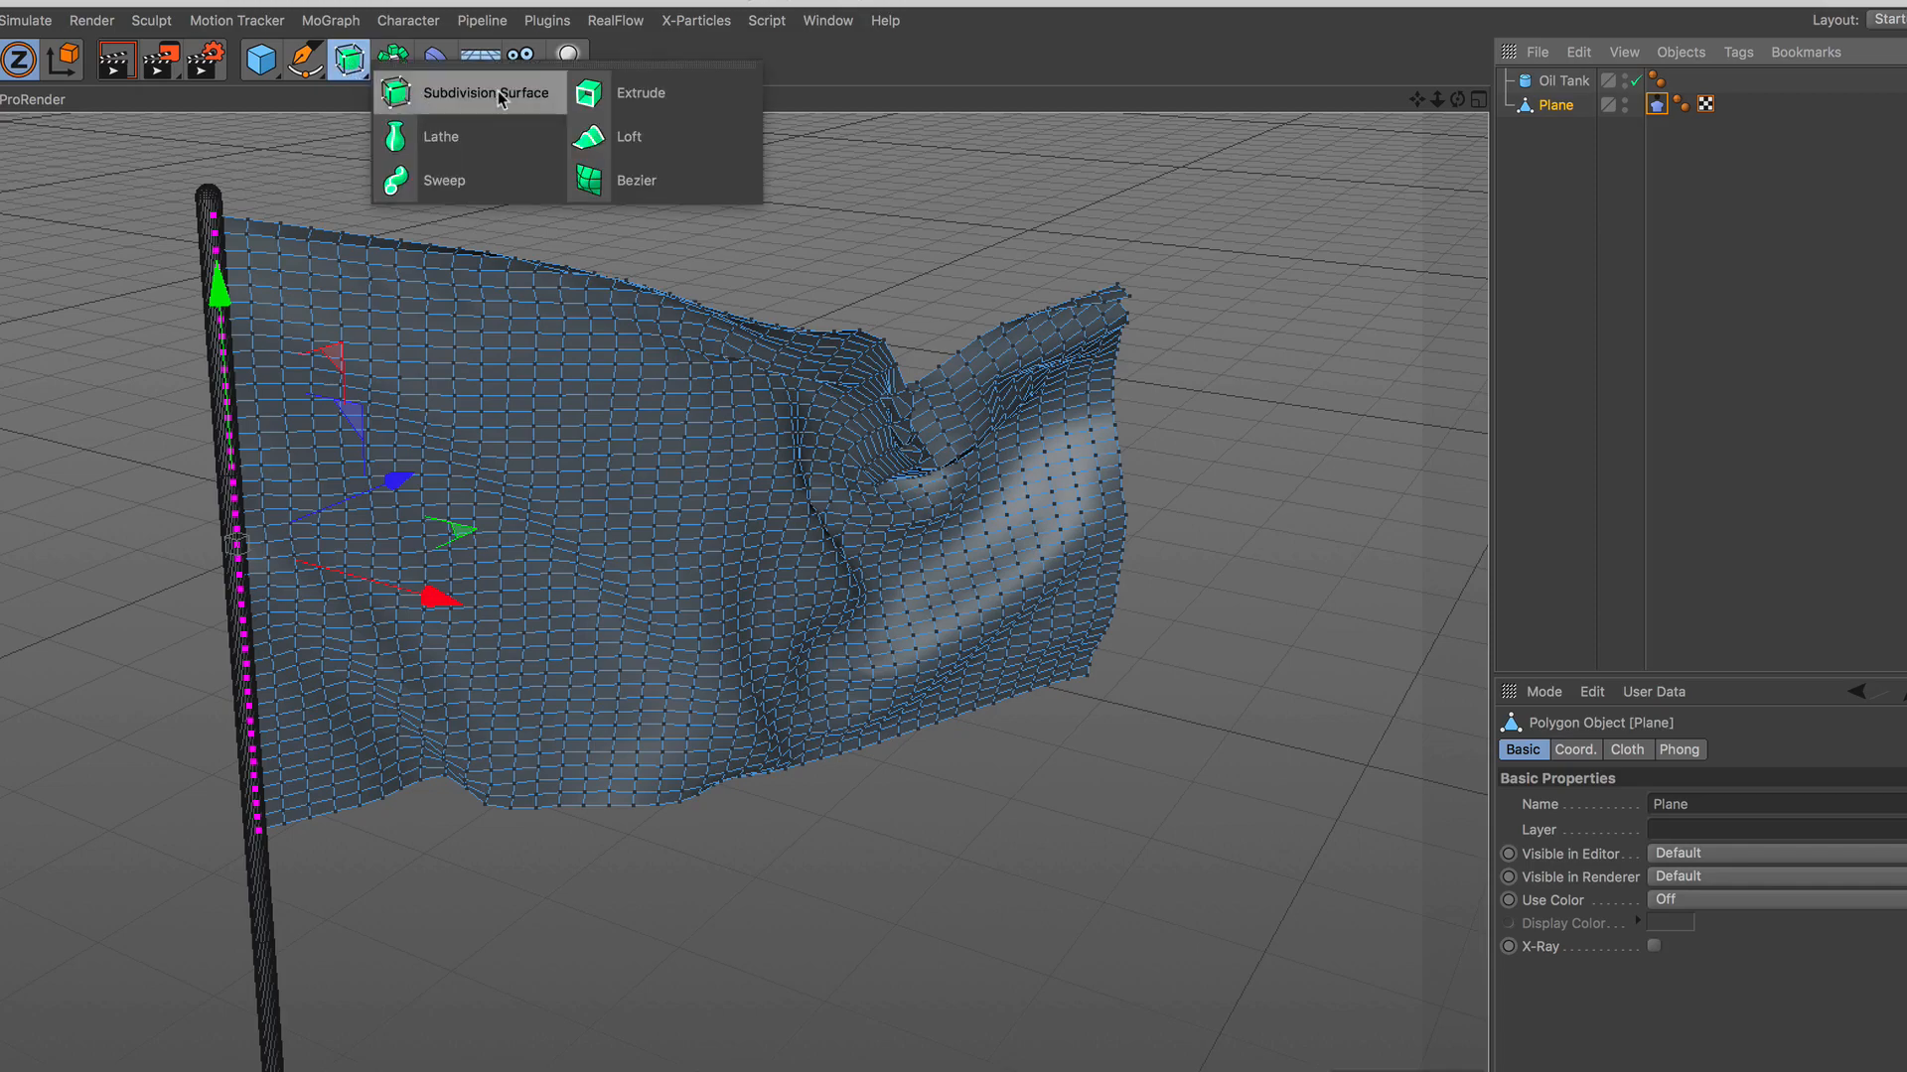
pyautogui.keyDown('alt'); pyautogui.click(498, 95); pyautogui.keyUp('alt')
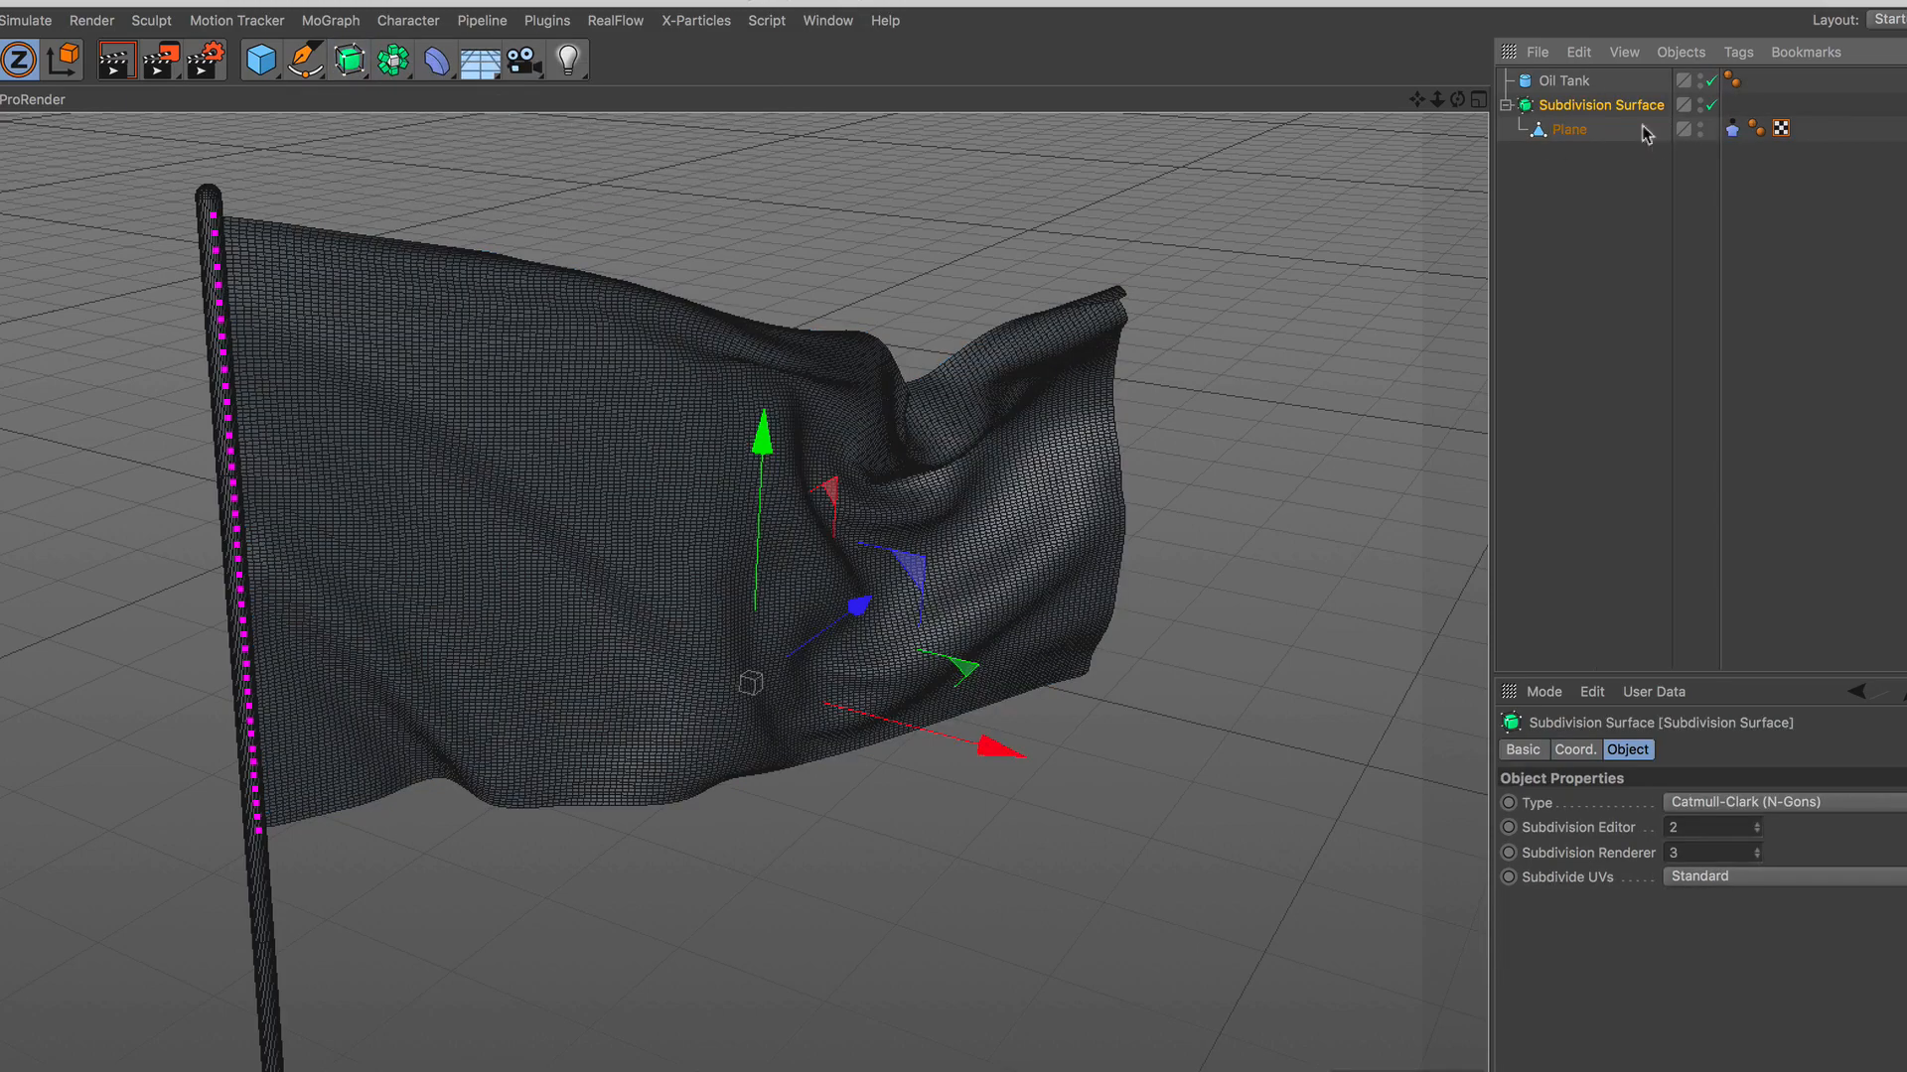
# Step: Play the simulation from the first frame and examine the smoothed flag's folds from several angles
pyautogui.click(1574, 127)
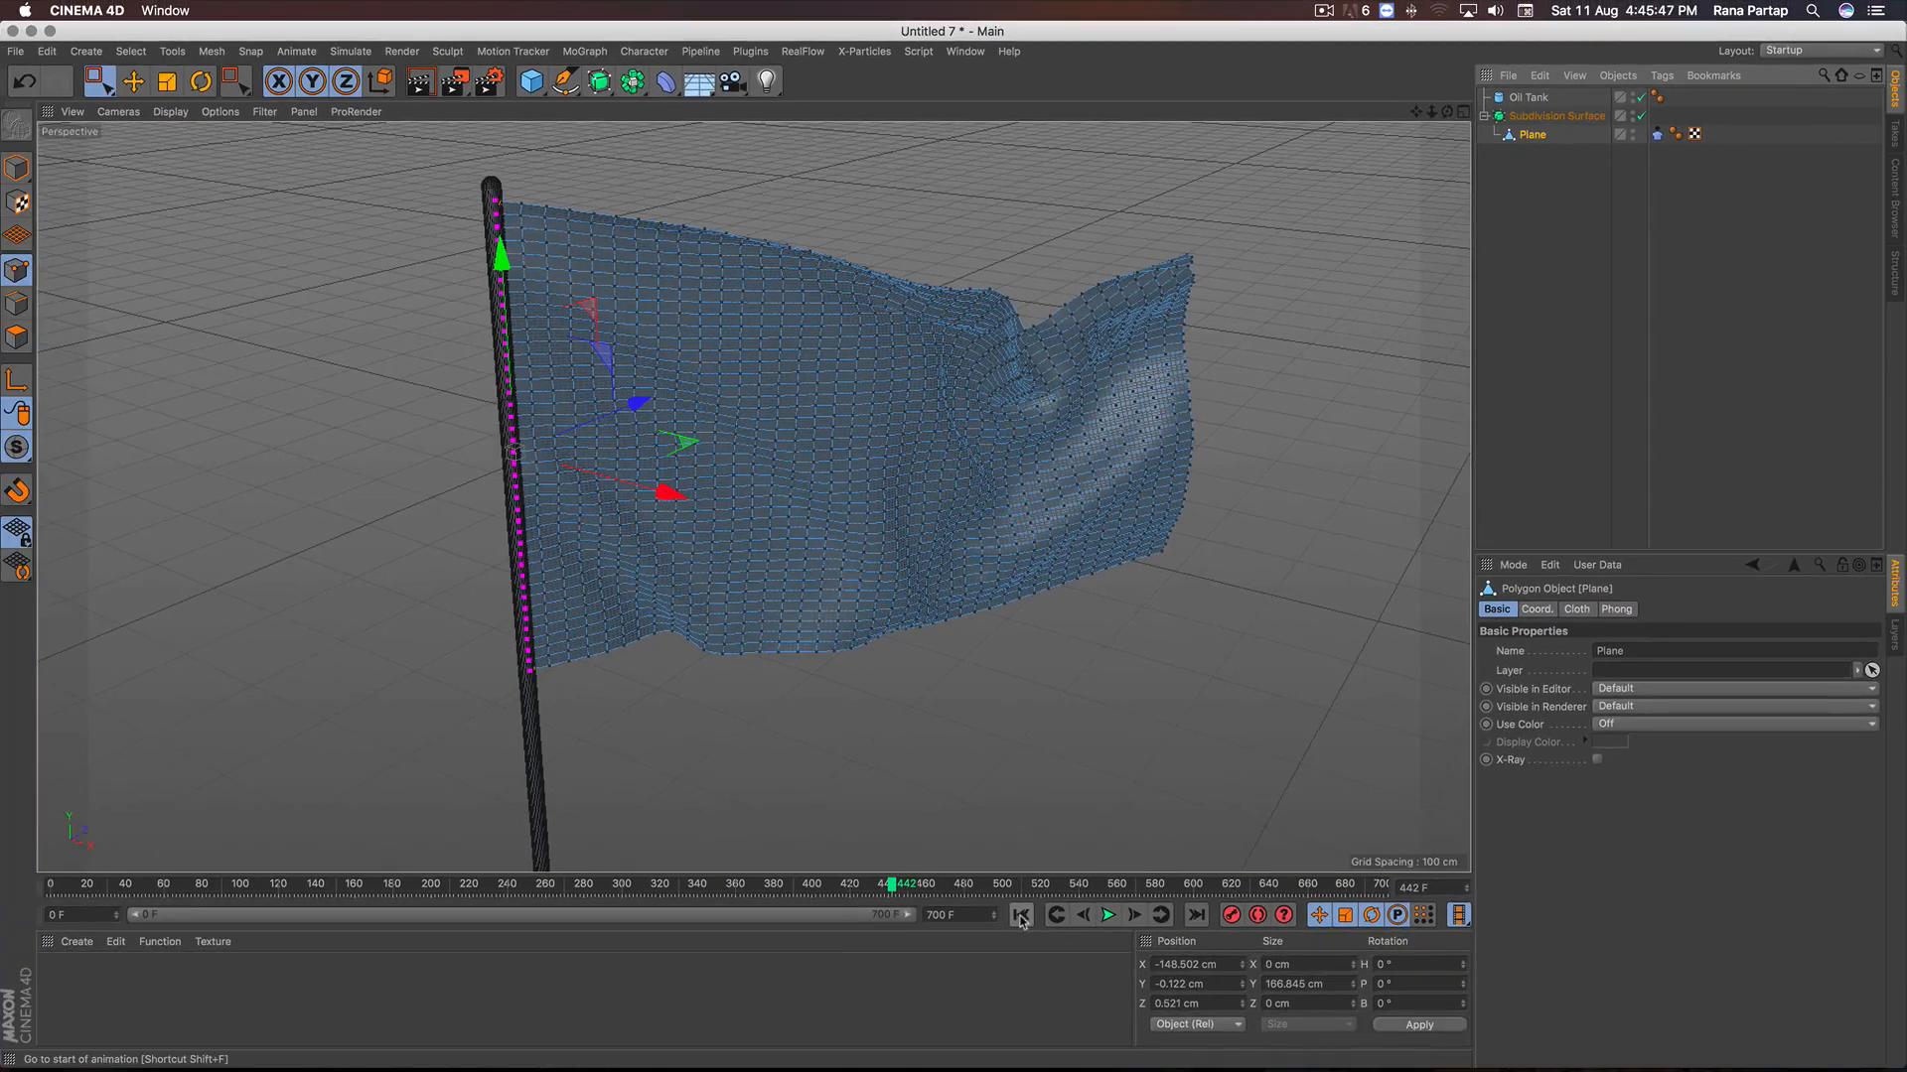
pyautogui.click(1020, 915)
pyautogui.click(1108, 914)
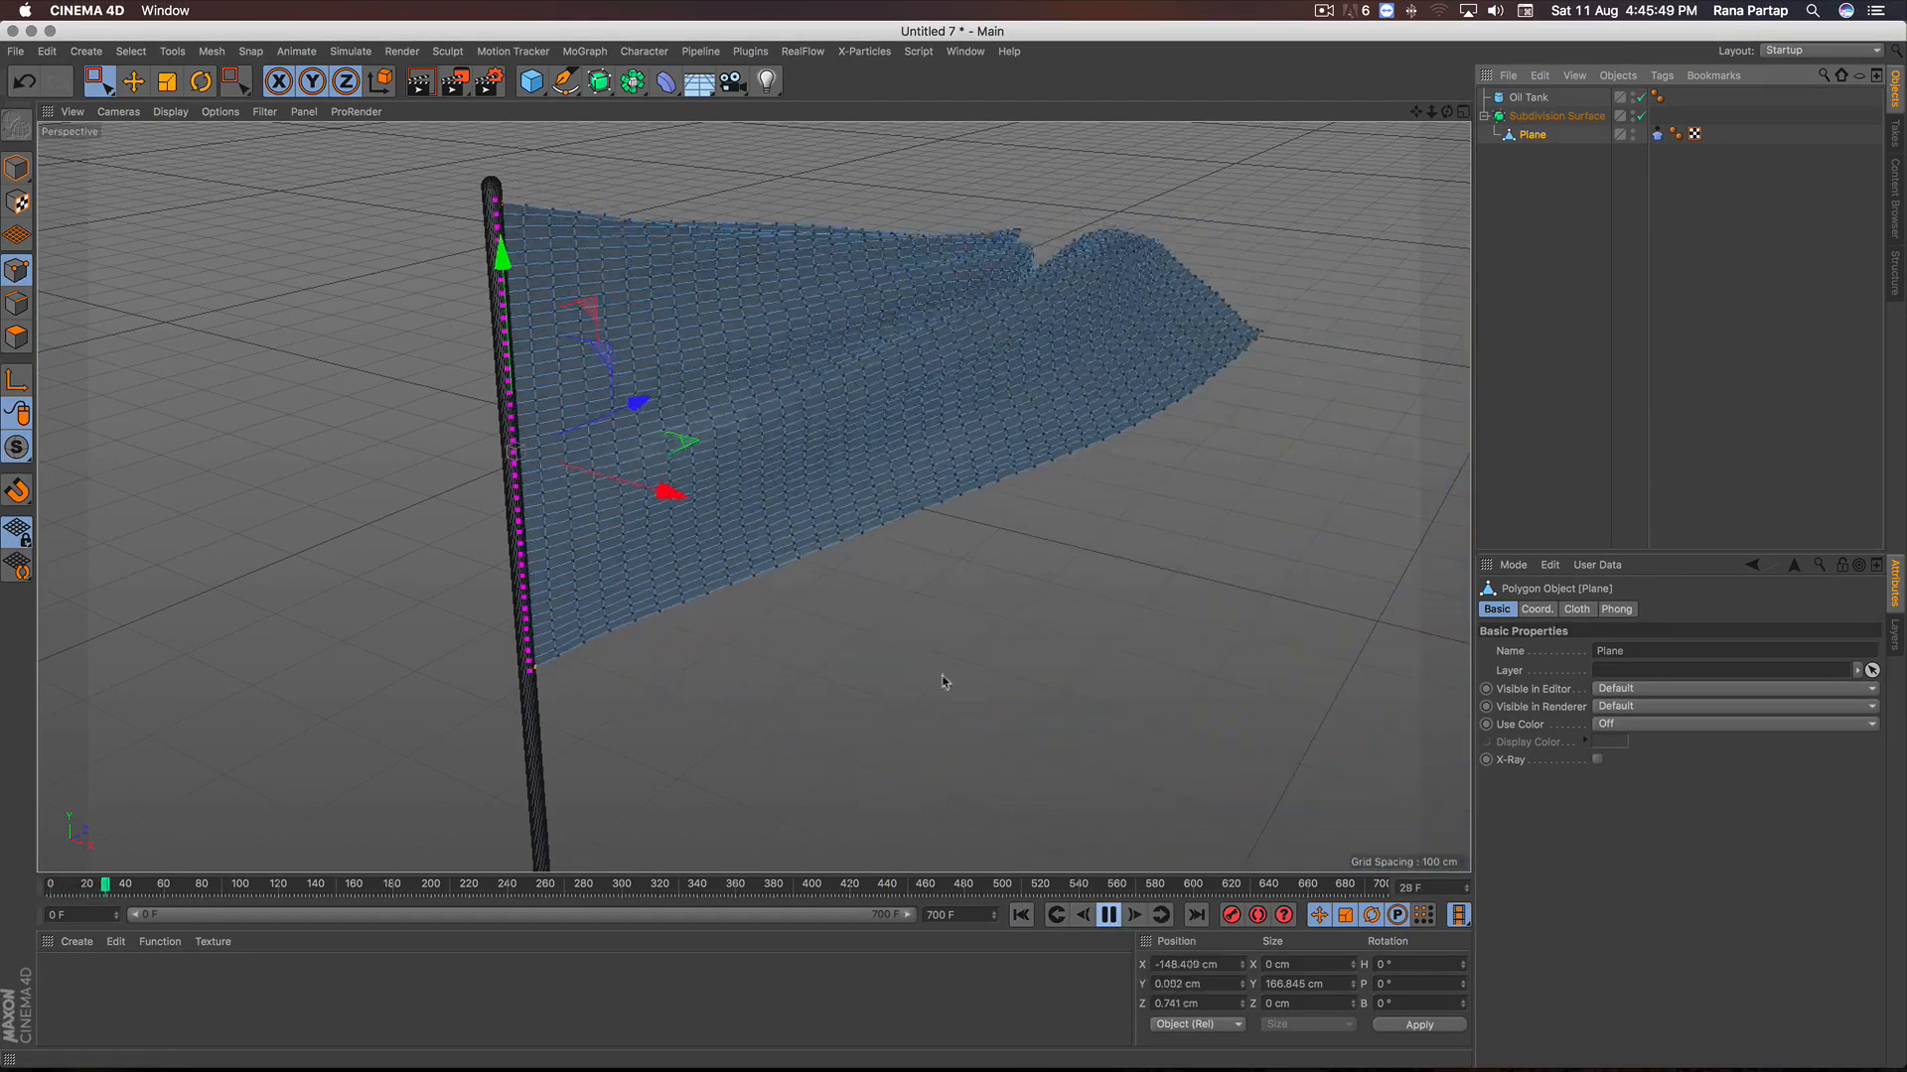
pyautogui.scroll(-2, 840, 528)
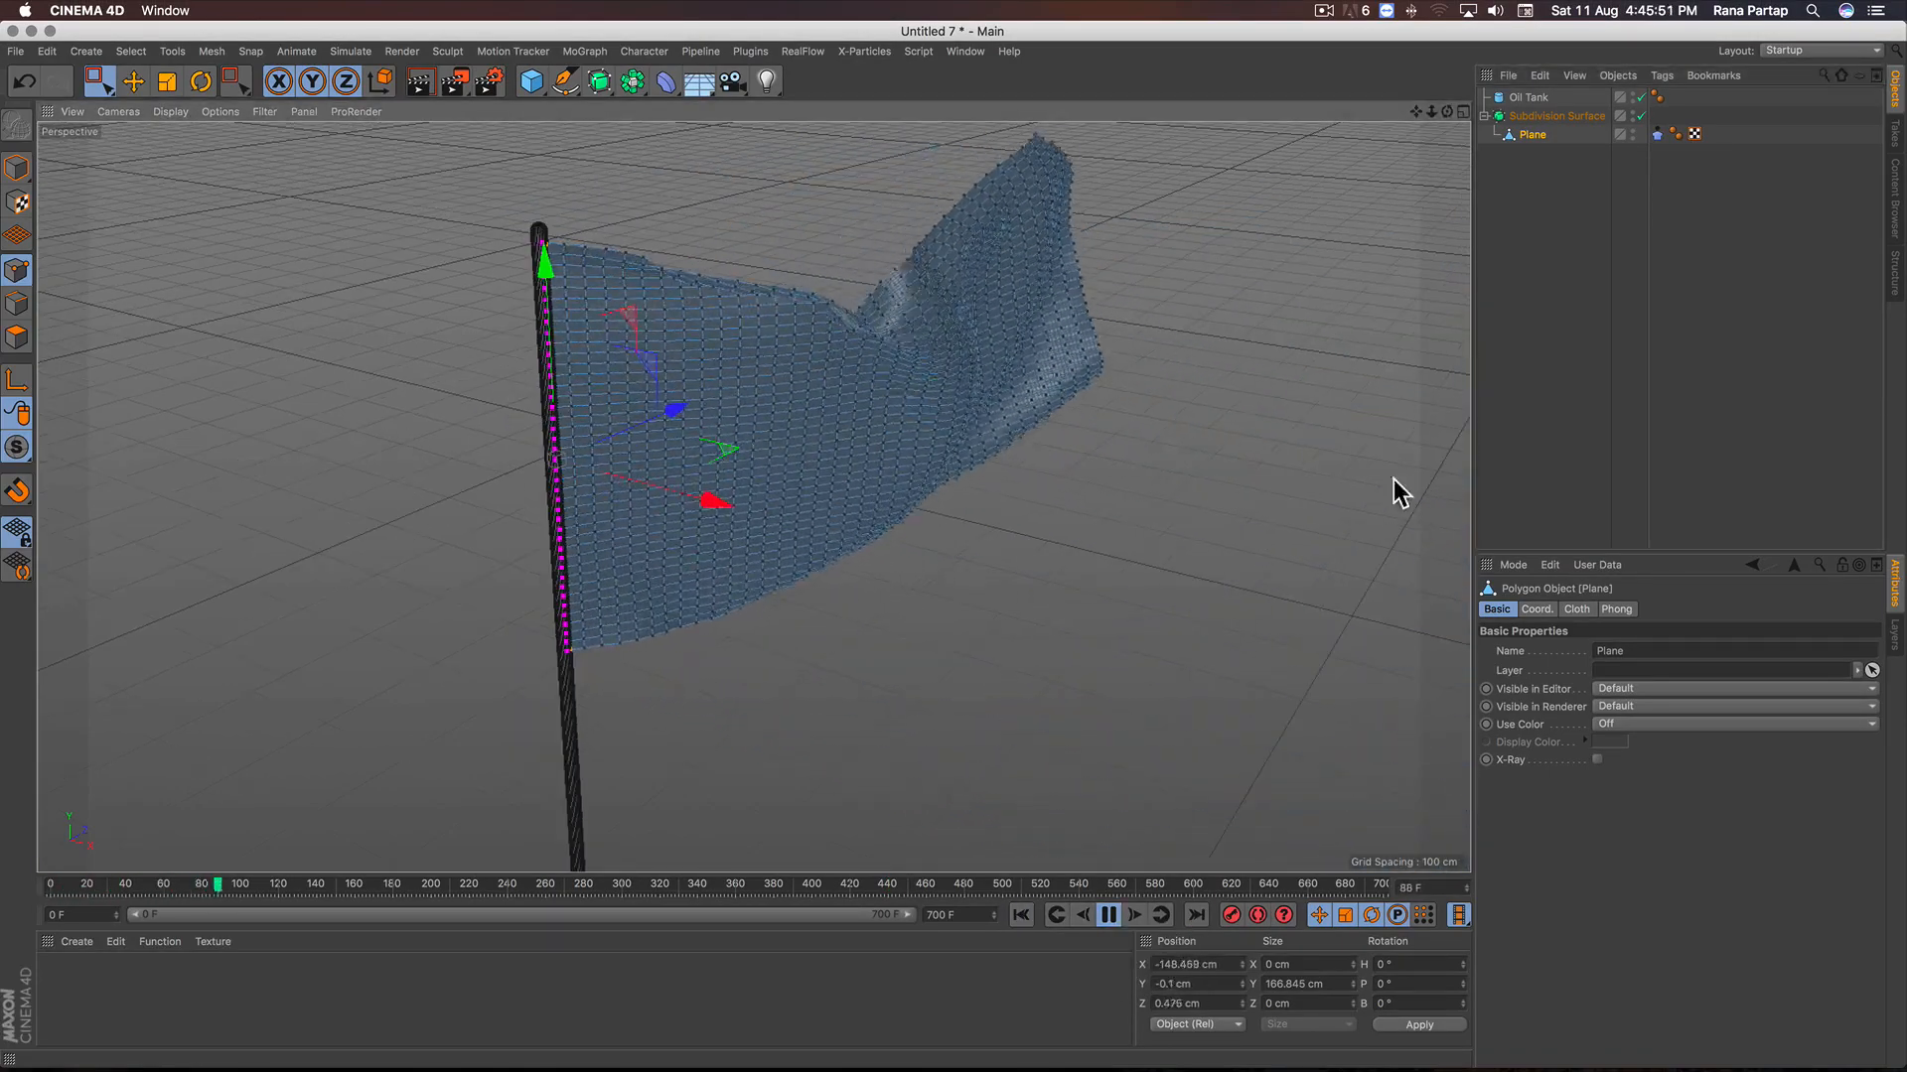
pyautogui.click(1489, 438)
pyautogui.moveTo(872, 460)
pyautogui.keyDown('alt'); pyautogui.mouseDown()
pyautogui.moveTo(851, 502)
pyautogui.moveTo(890, 487)
pyautogui.moveTo(834, 455)
pyautogui.moveTo(890, 451)
pyautogui.moveTo(892, 430)
pyautogui.mouseUp(); pyautogui.keyUp('alt')
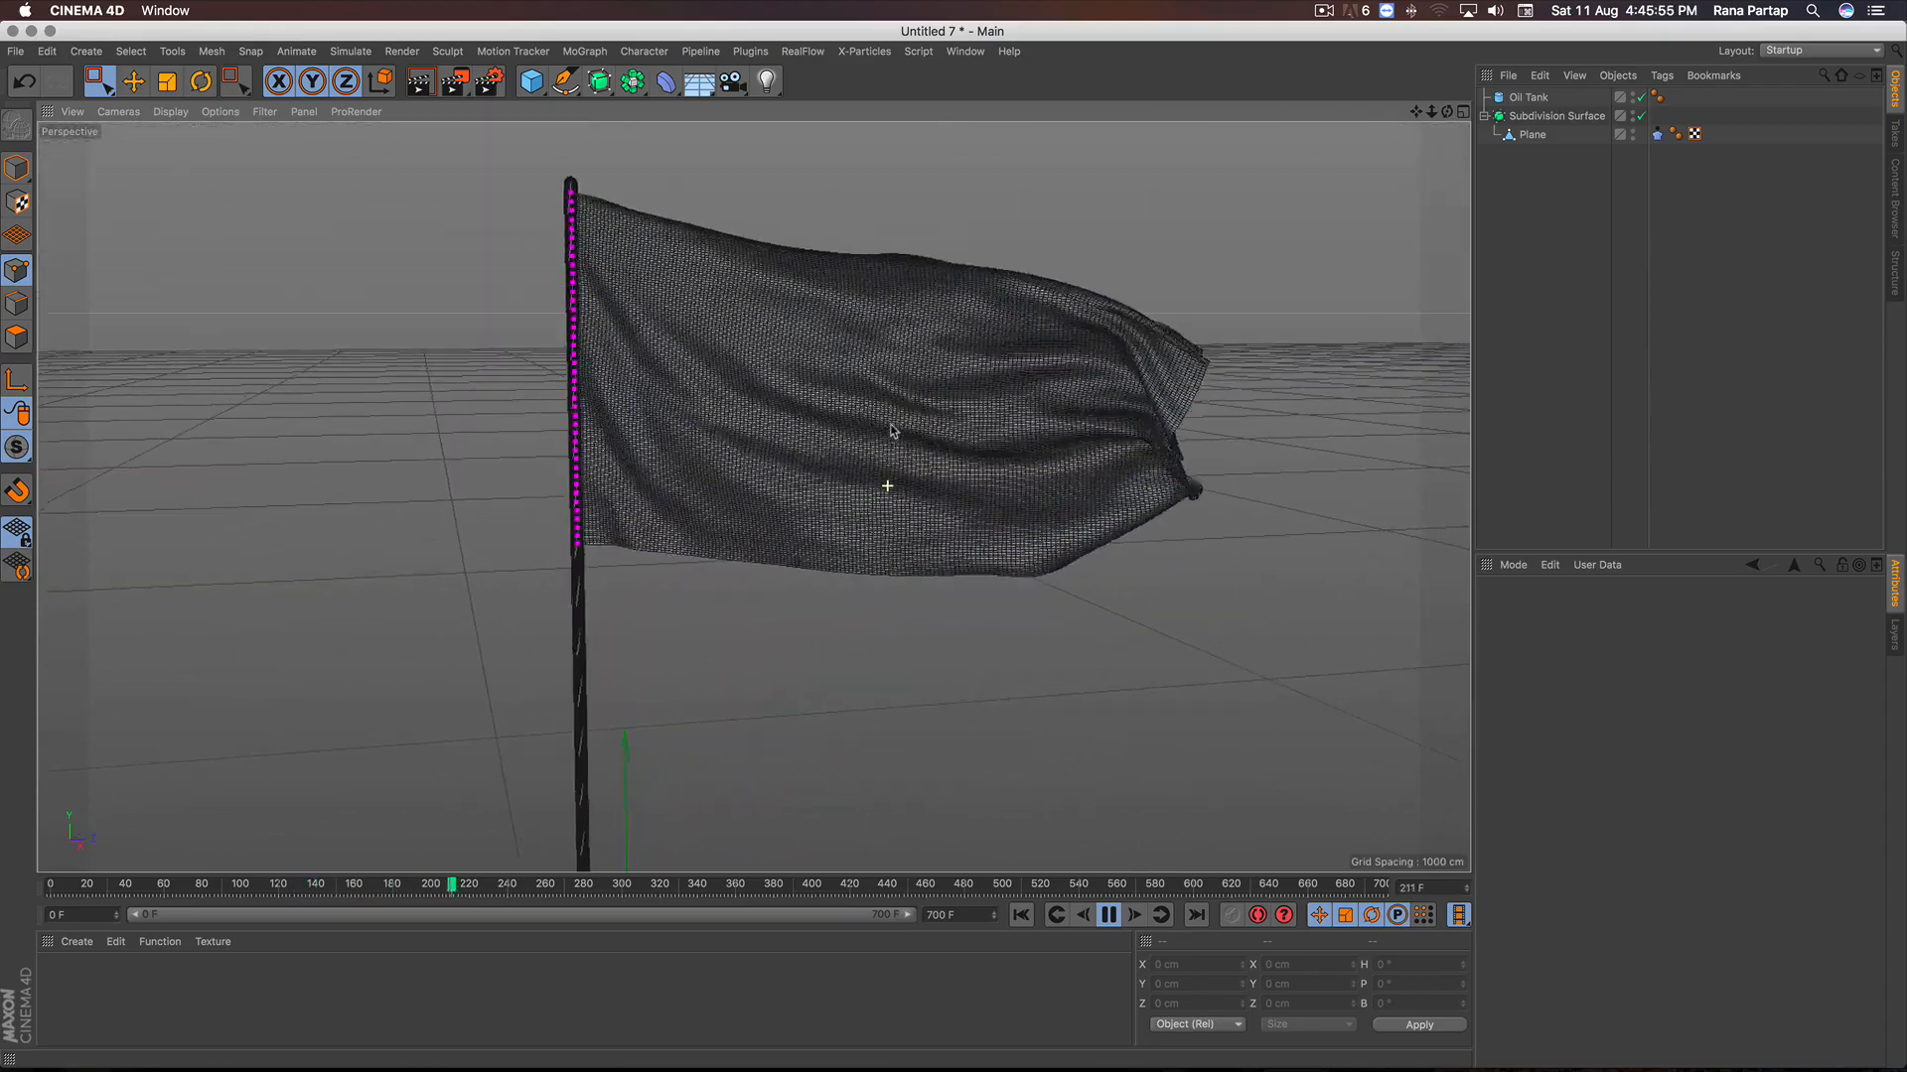
pyautogui.scroll(1, 894, 418)
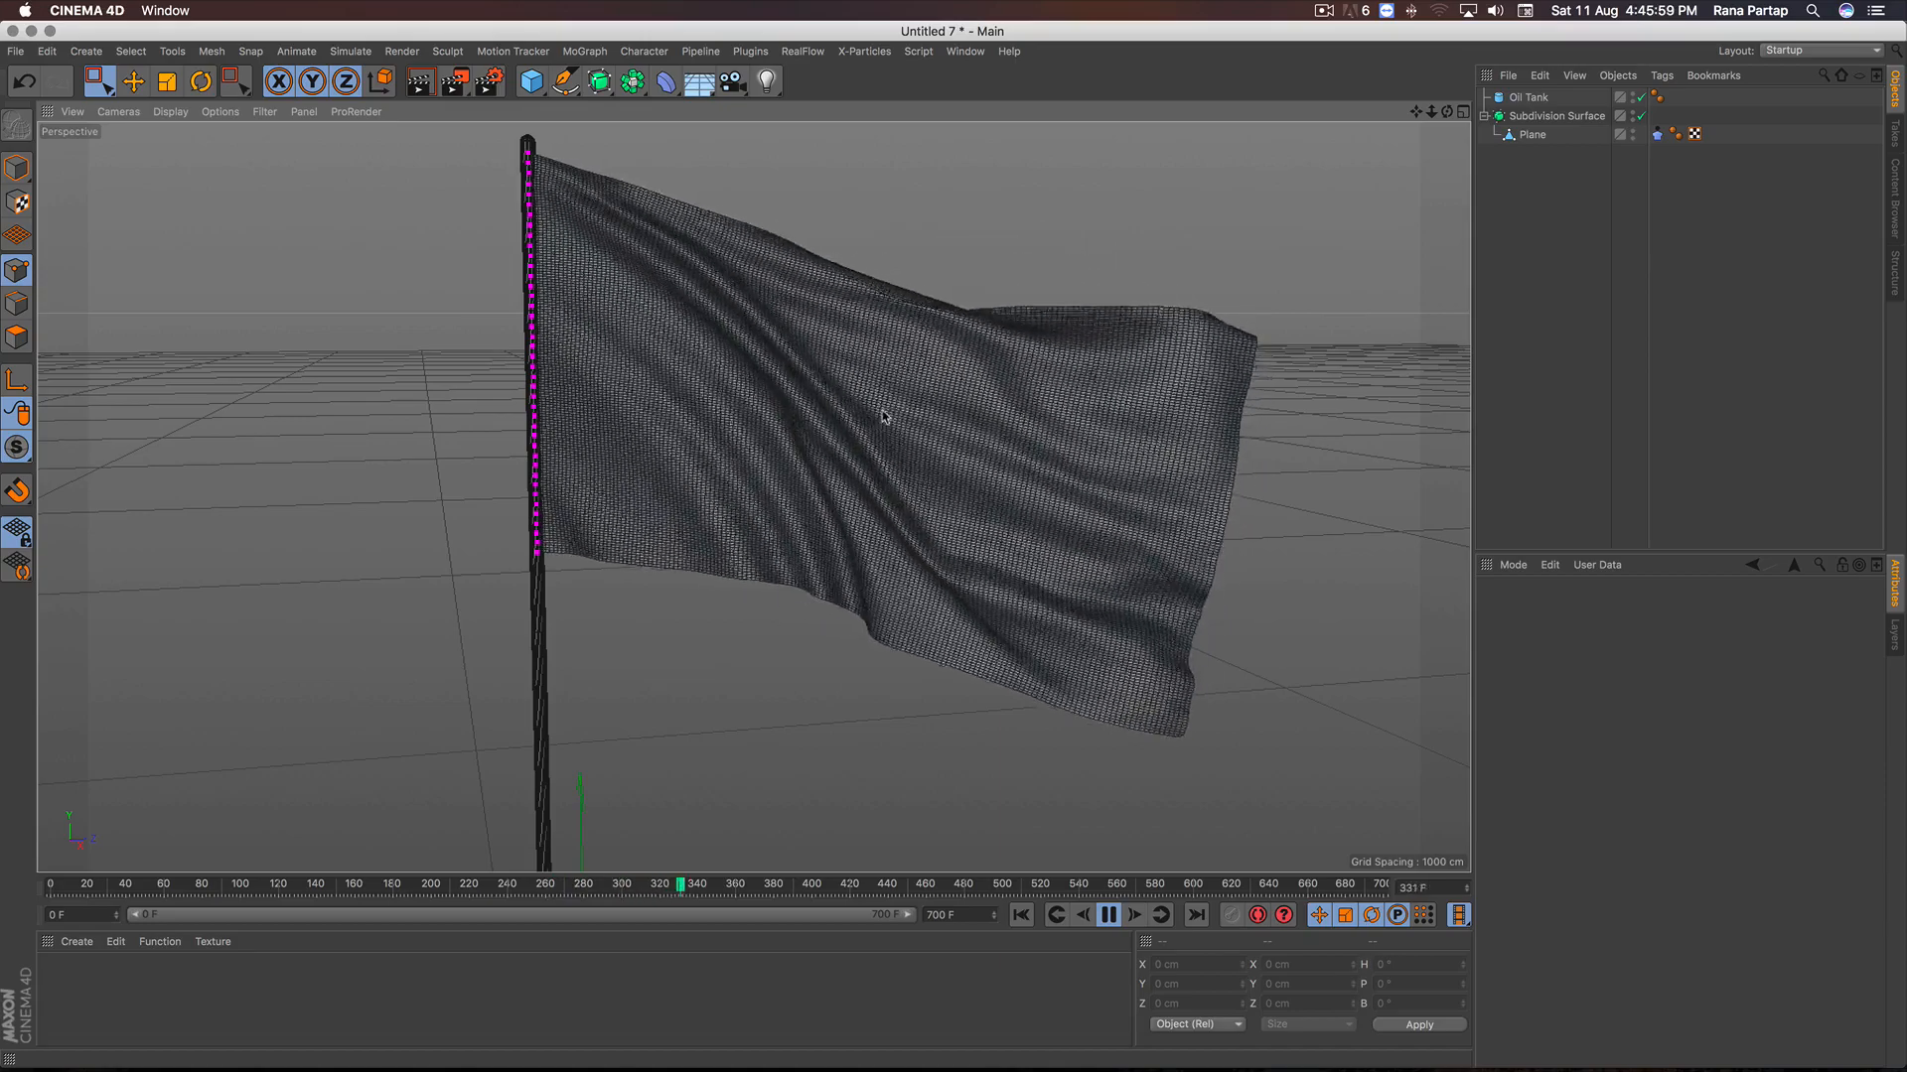
pyautogui.keyDown('alt'); pyautogui.moveTo(882, 413); pyautogui.dragTo(1027, 438); pyautogui.keyUp('alt')
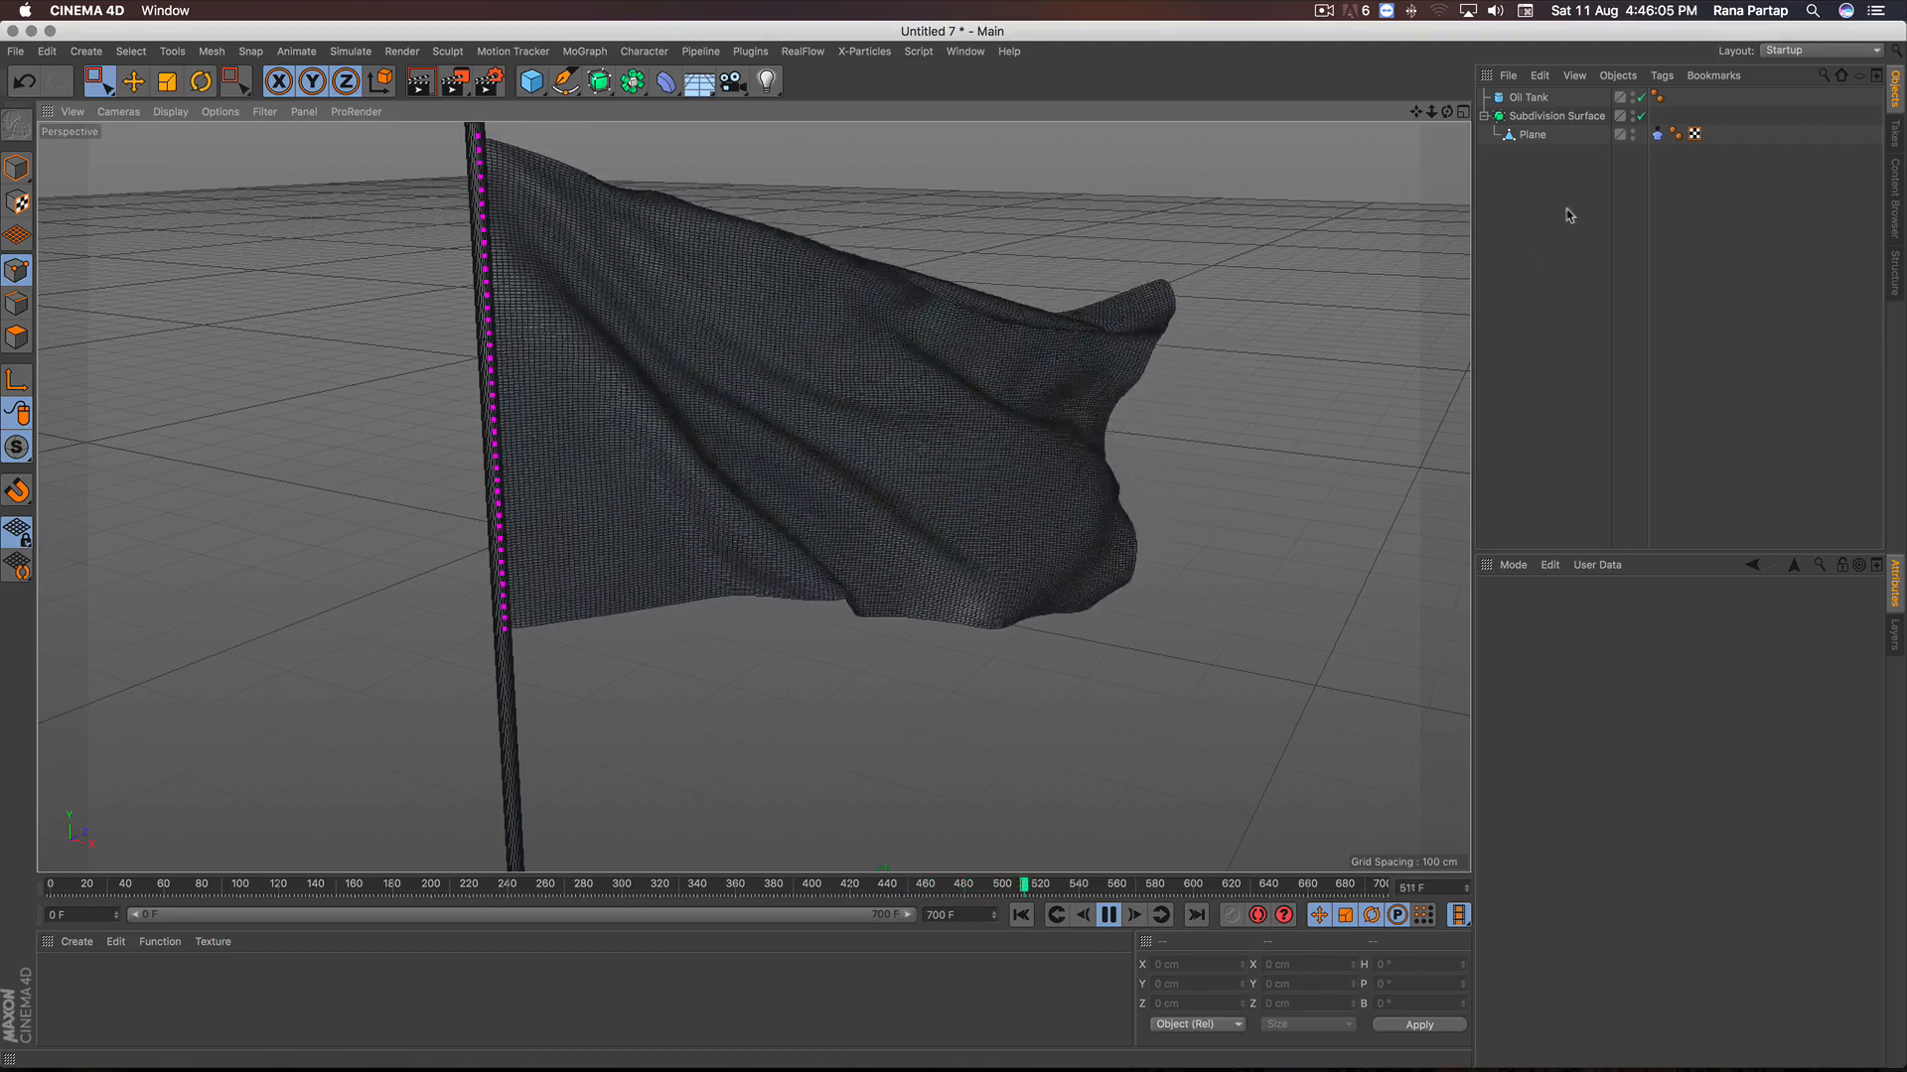
# Step: Set the plane's cloth tag to 2 iterations and 90% flexion
pyautogui.click(1545, 134)
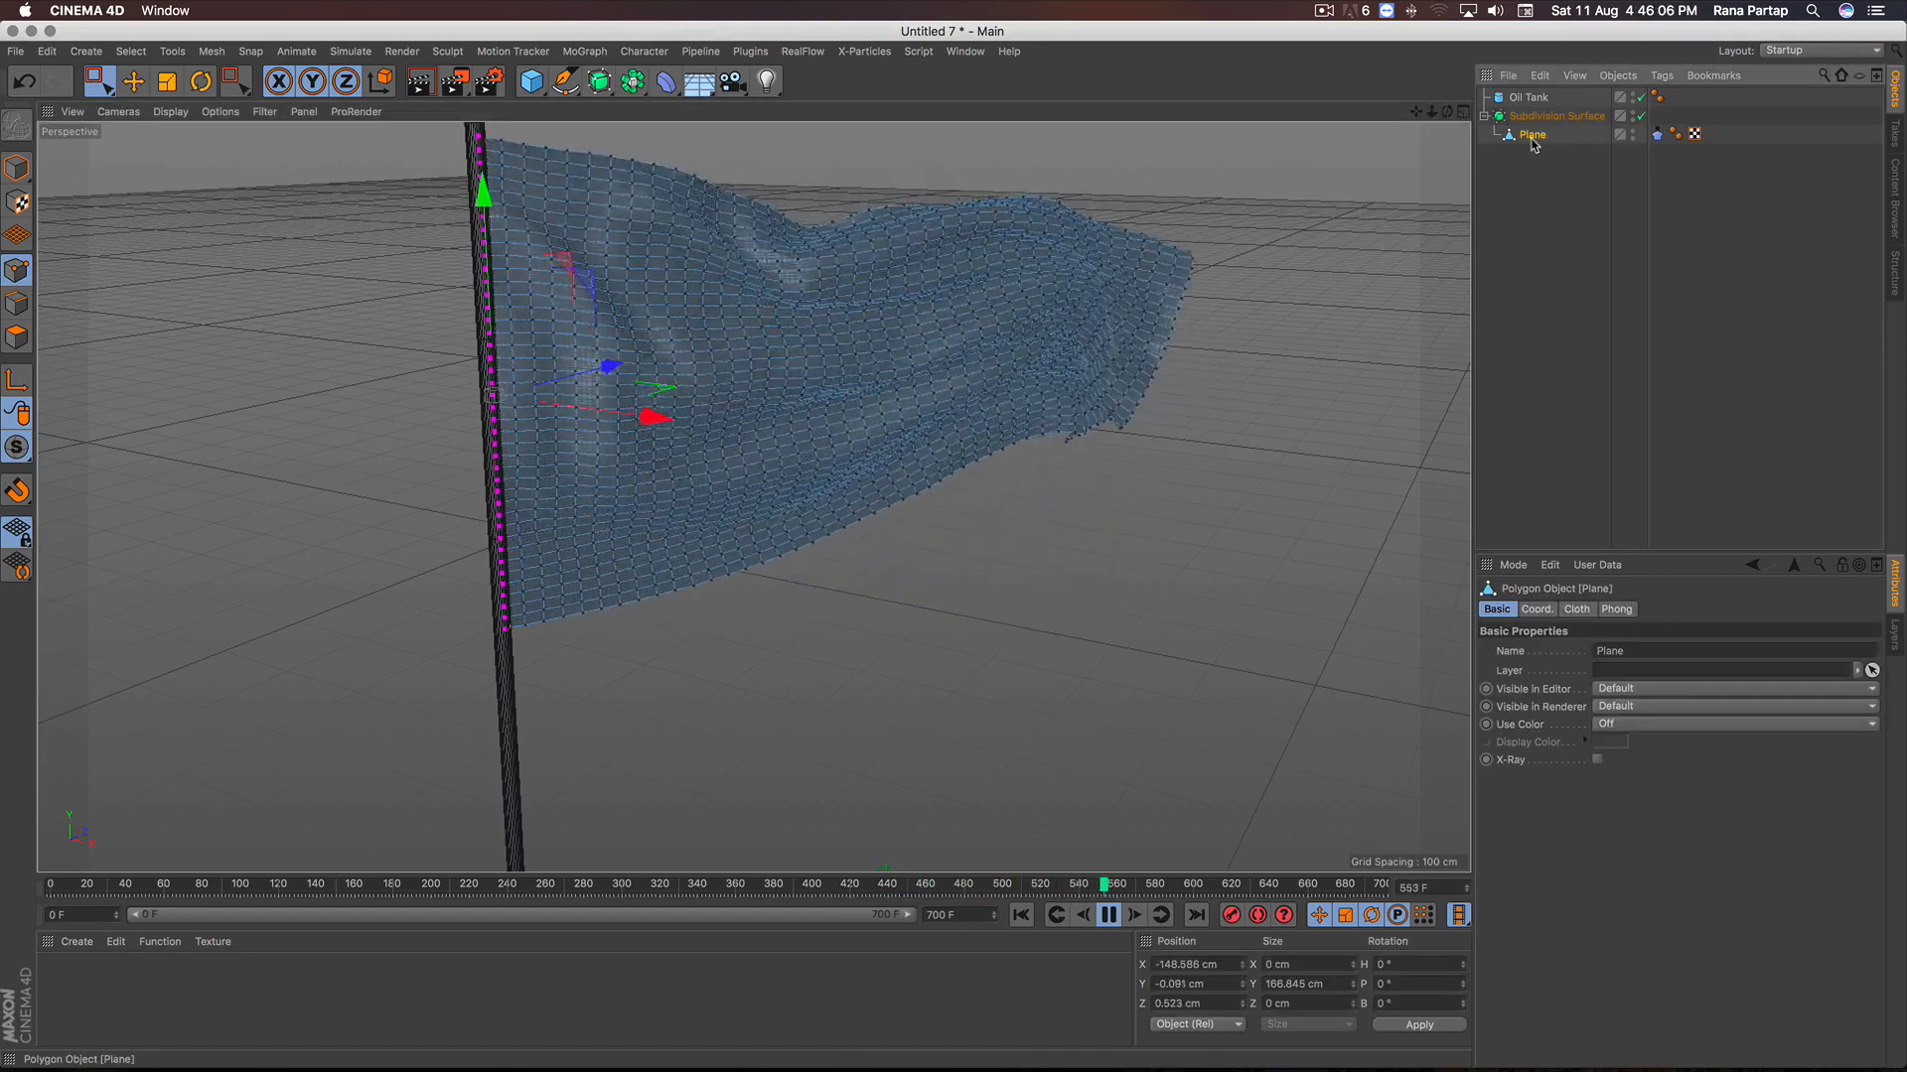
pyautogui.click(1657, 135)
pyautogui.click(1545, 609)
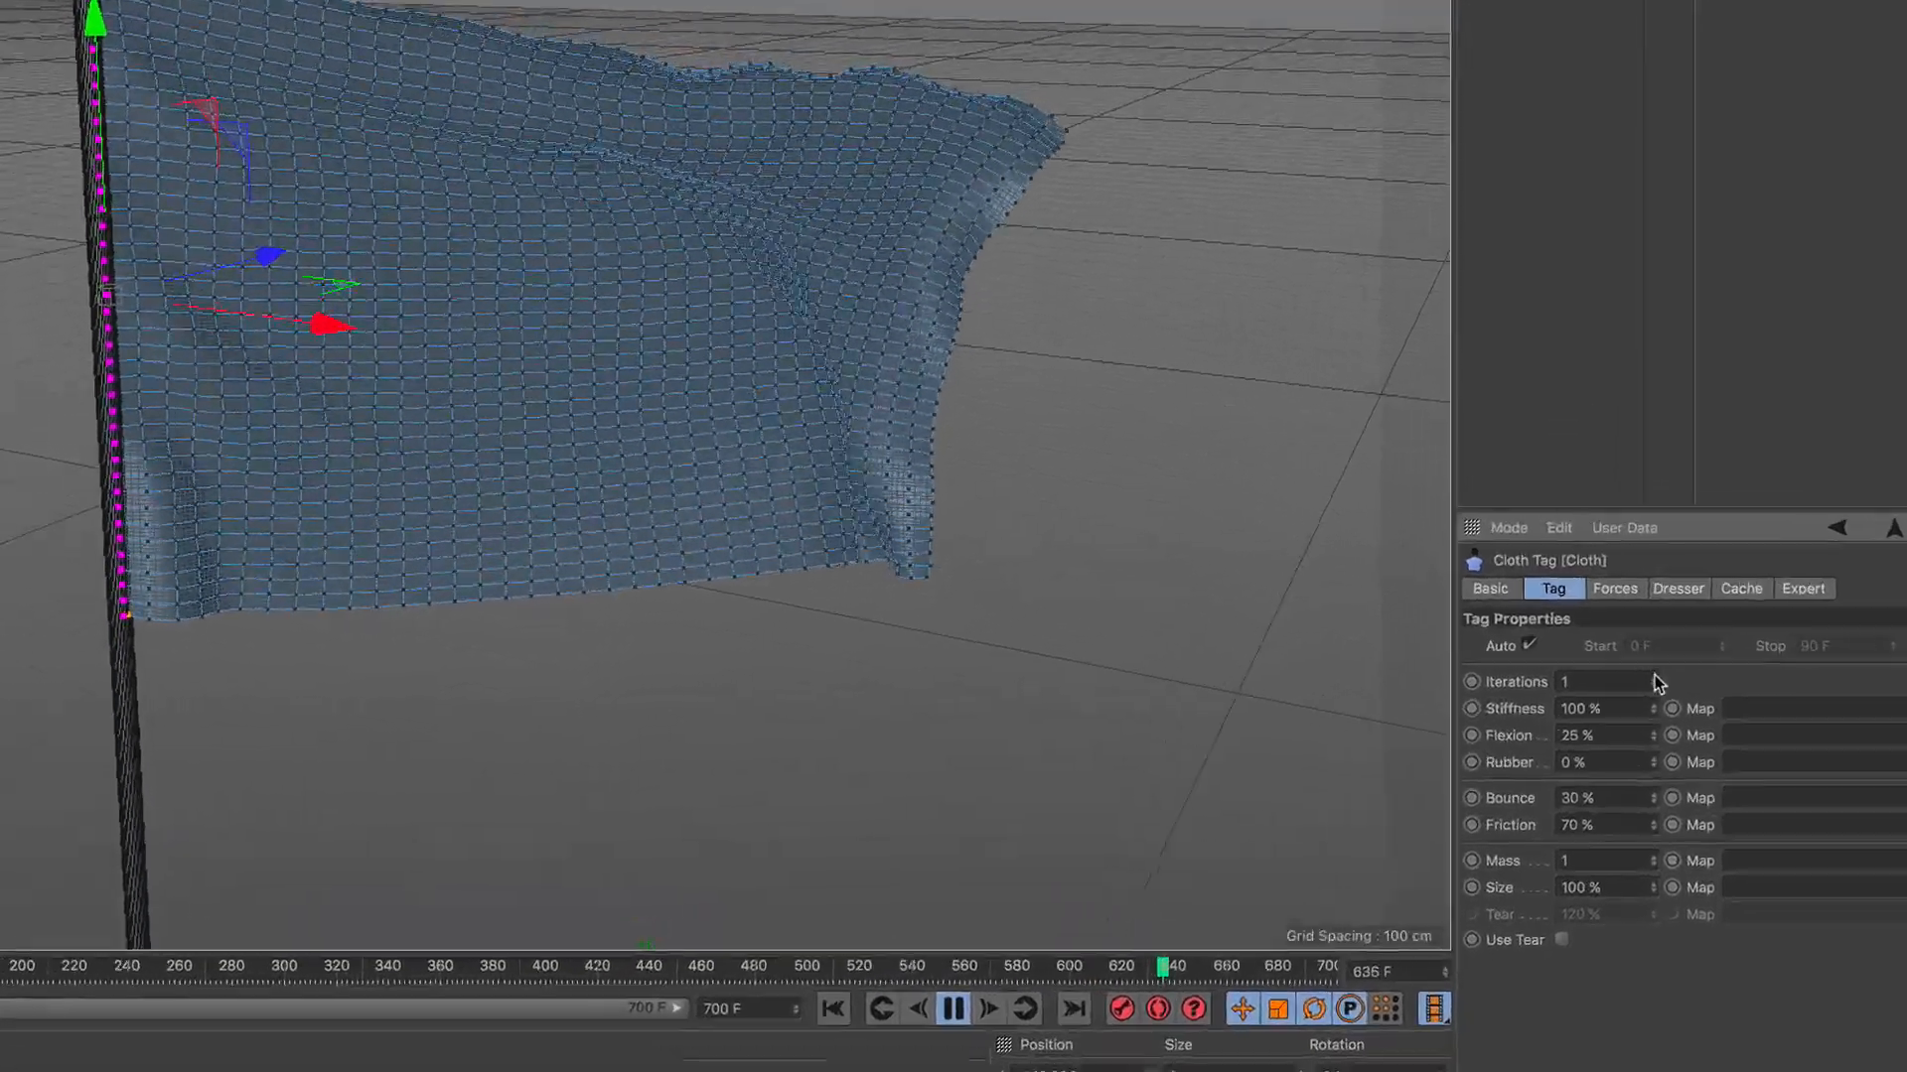
pyautogui.click(1618, 673)
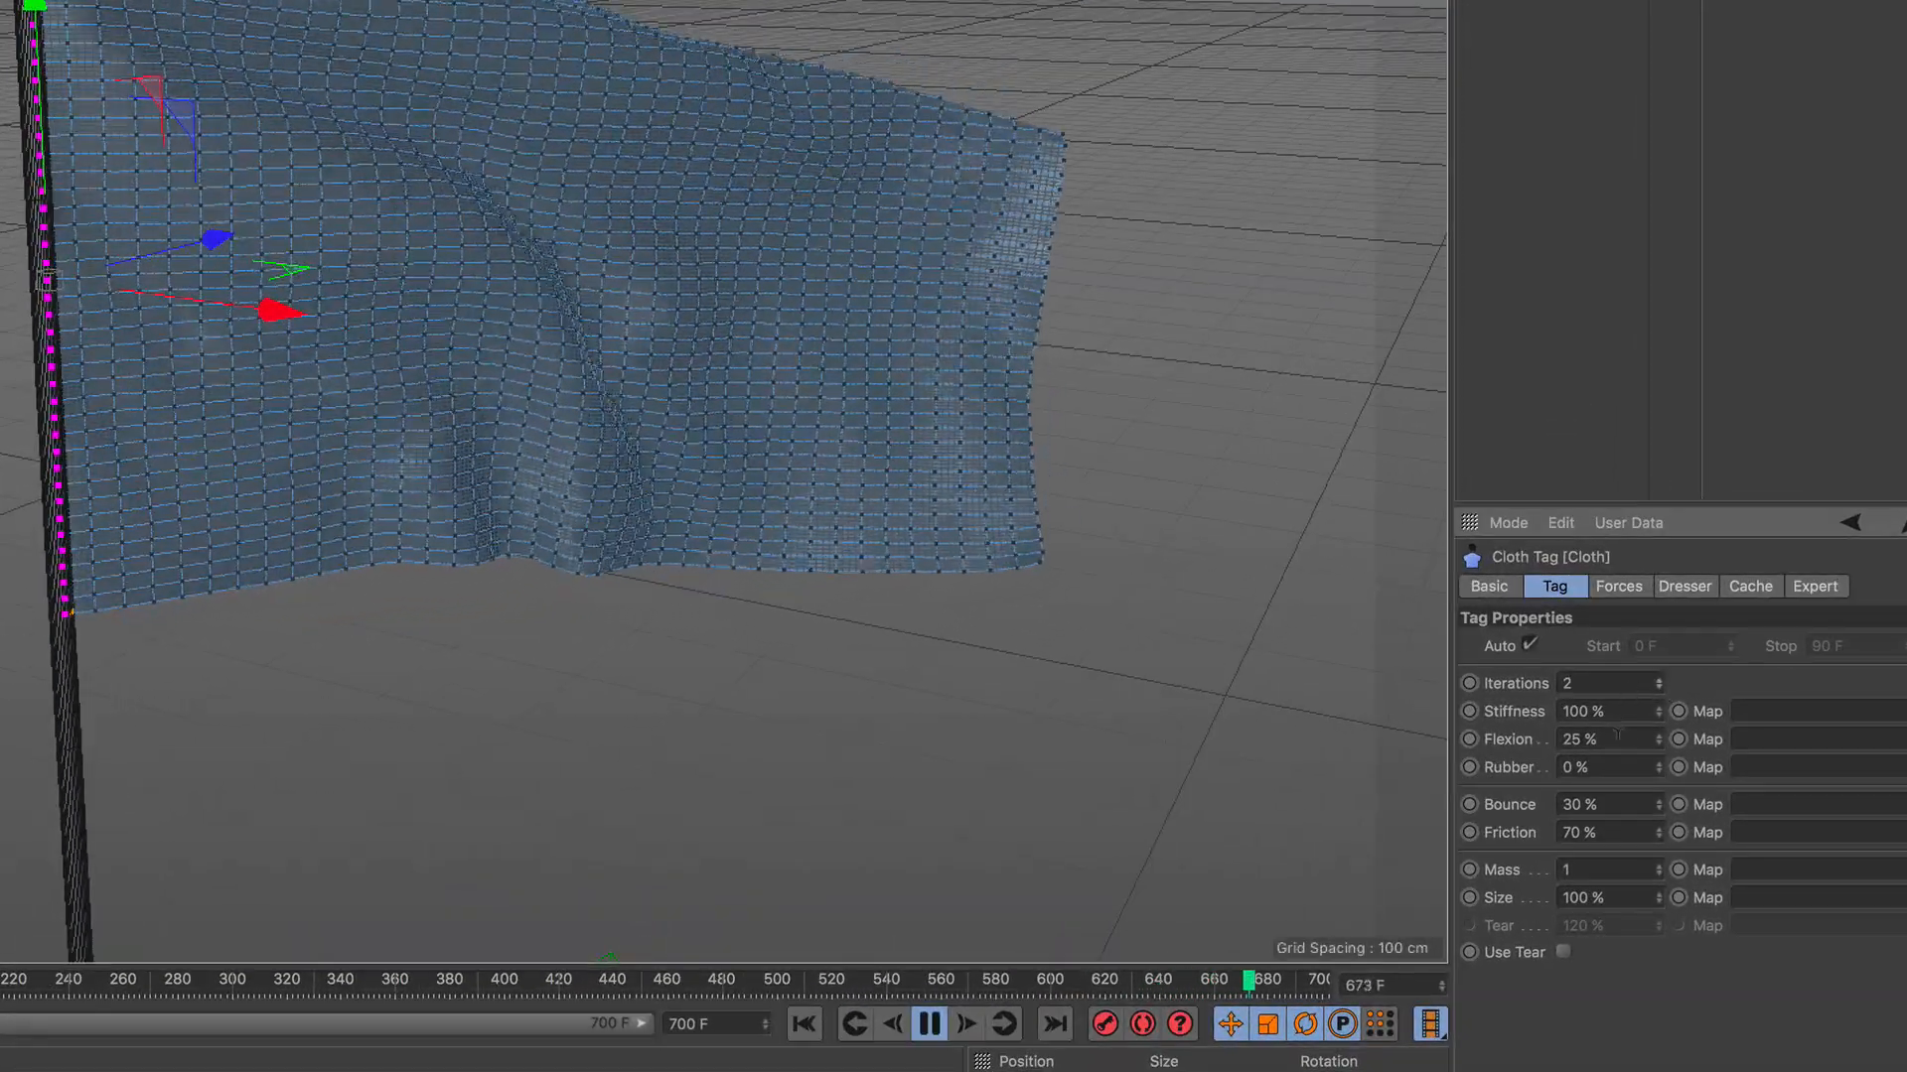
pyautogui.doubleClick(1617, 739)
pyautogui.write('90')
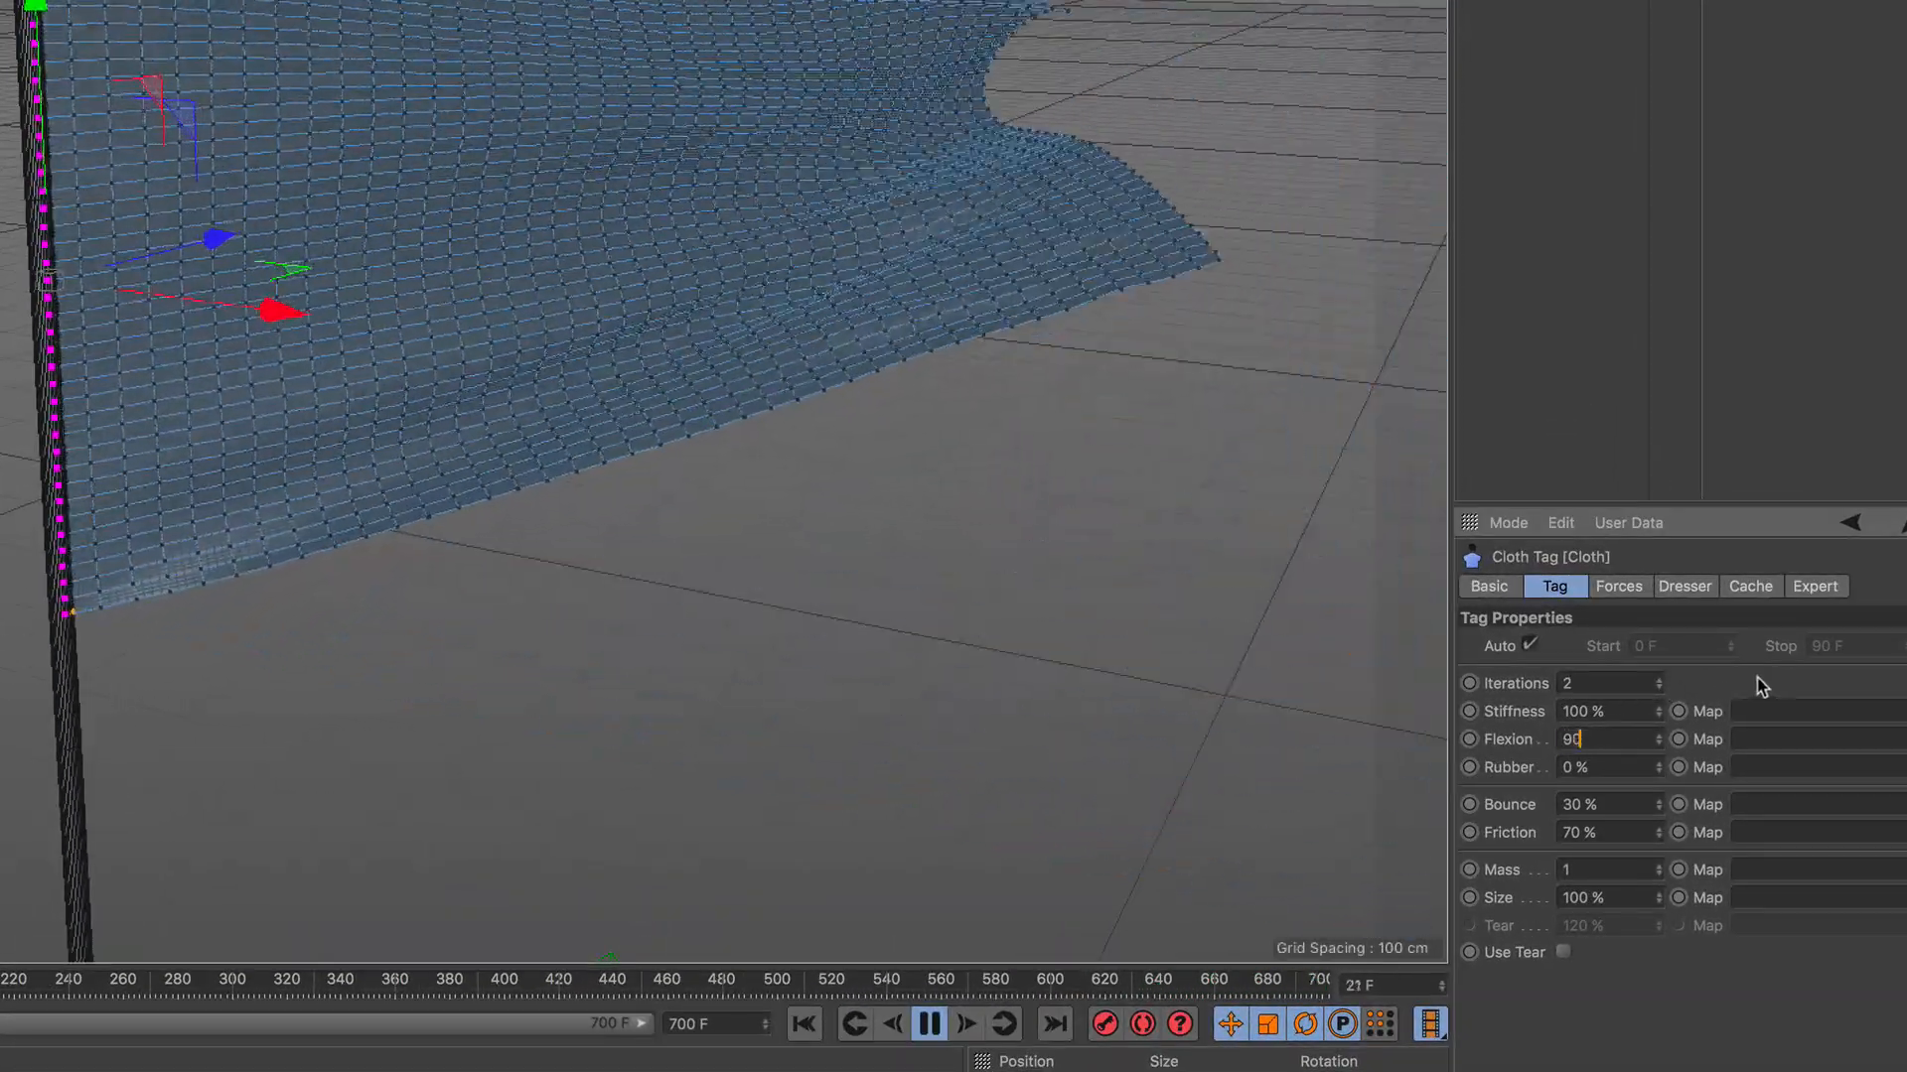
pyautogui.press('Return')
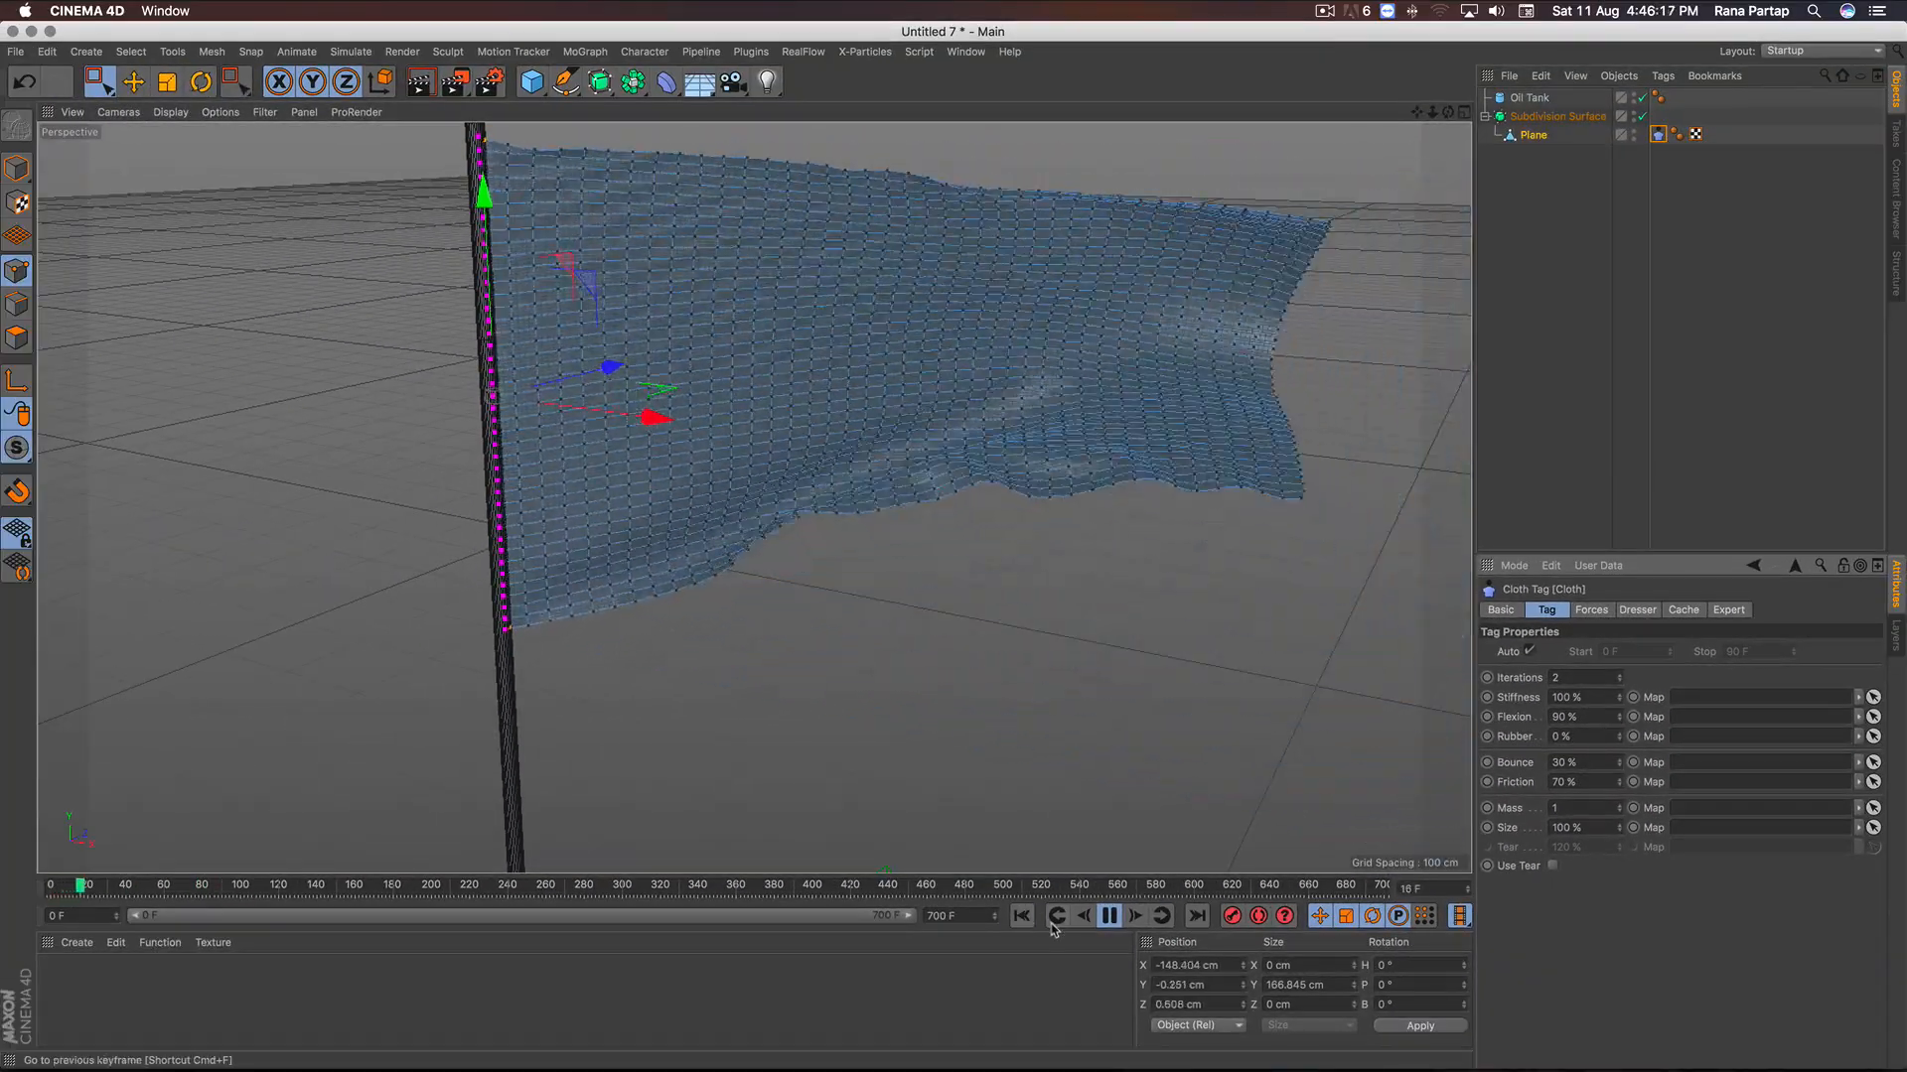
# Step: Examine the flag's motion with the changed cloth properties, stop playback and return to the first frame
pyautogui.scroll(-5, 824, 586)
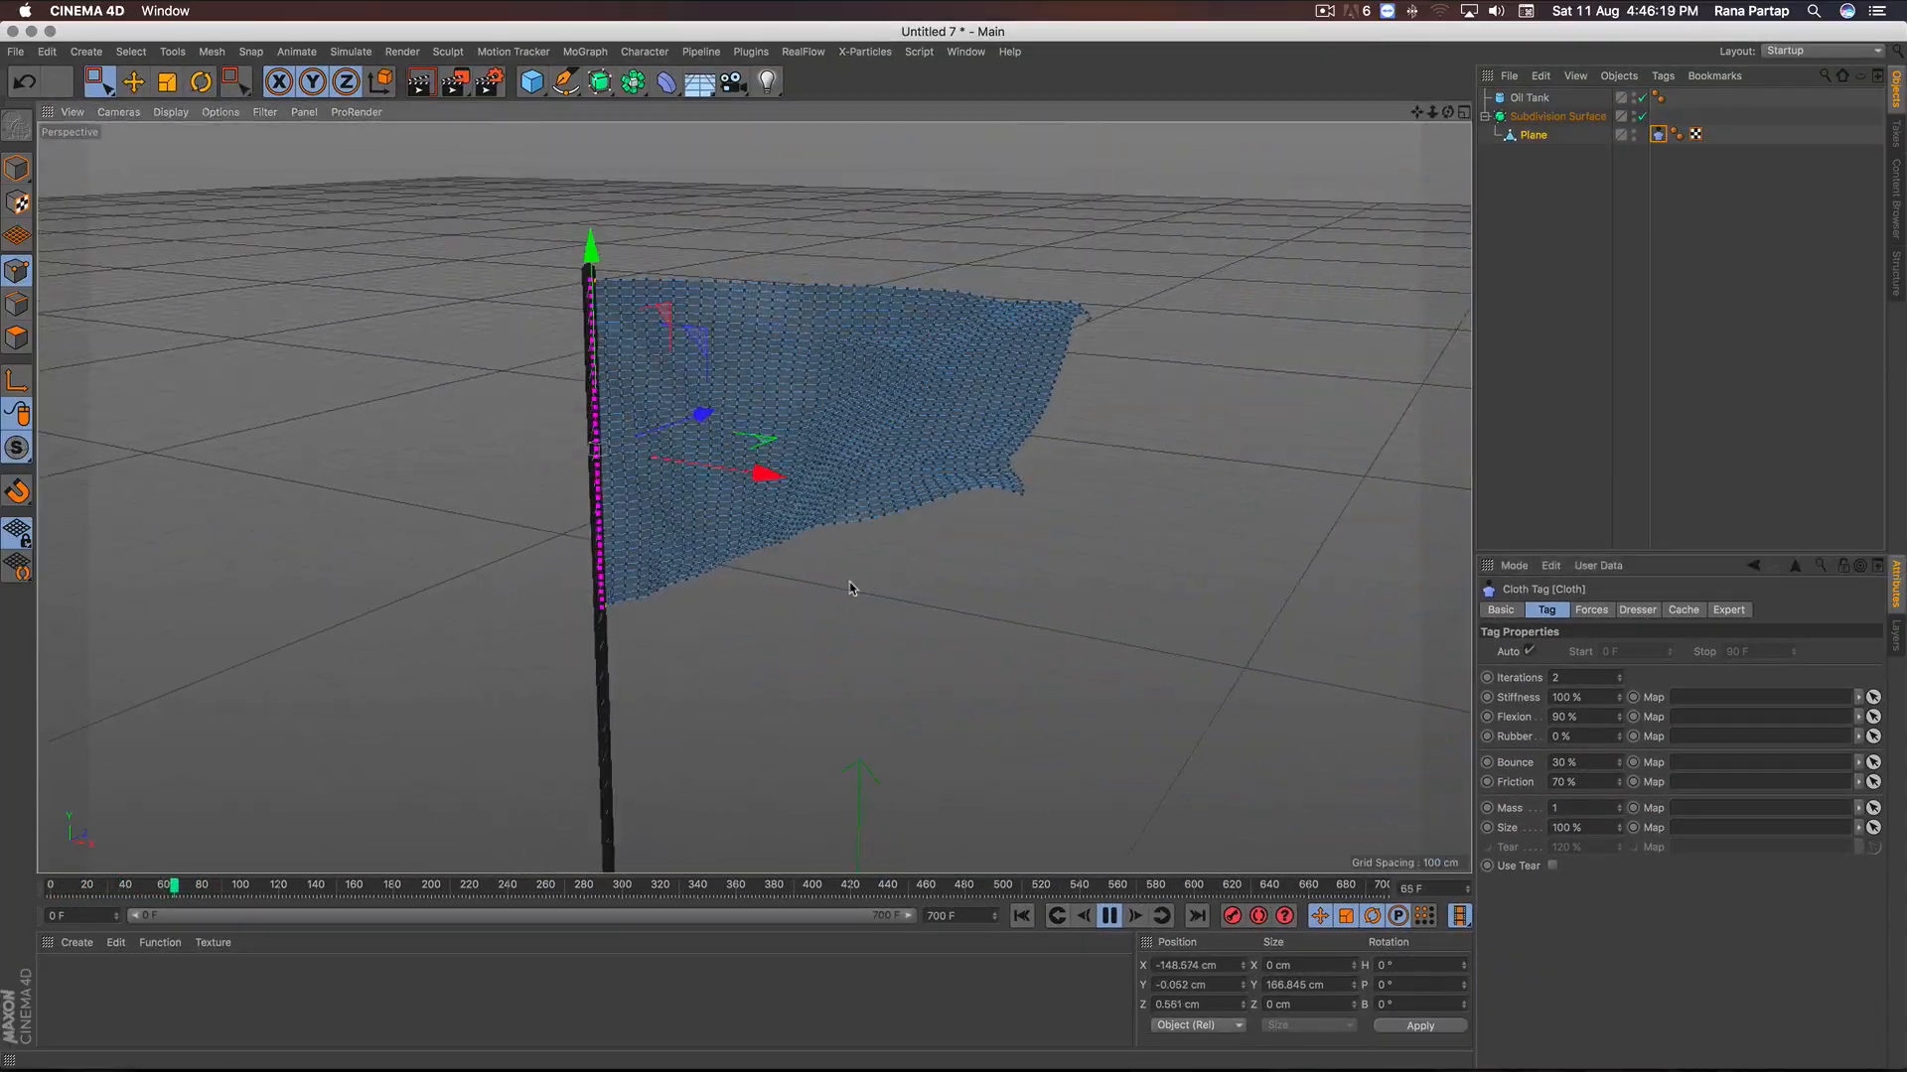
pyautogui.scroll(-8, 854, 601)
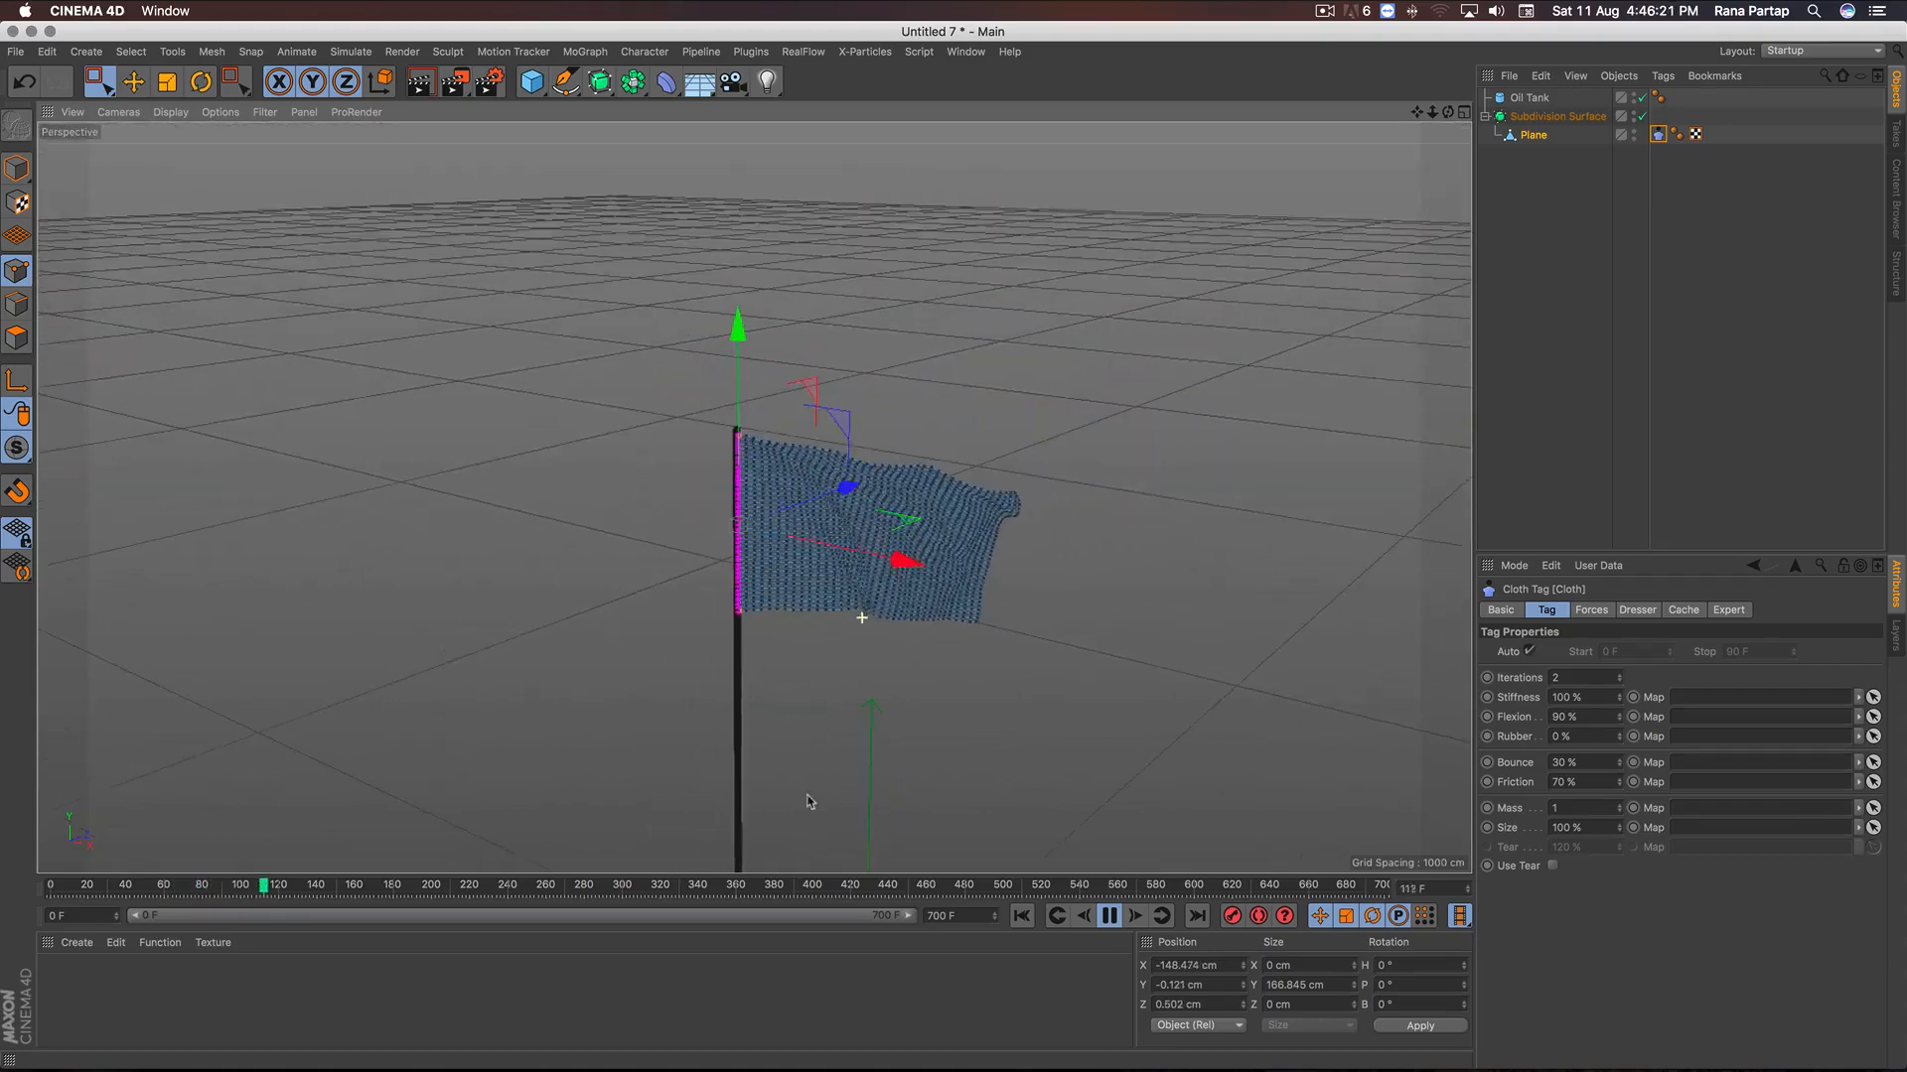
pyautogui.scroll(8, 834, 645)
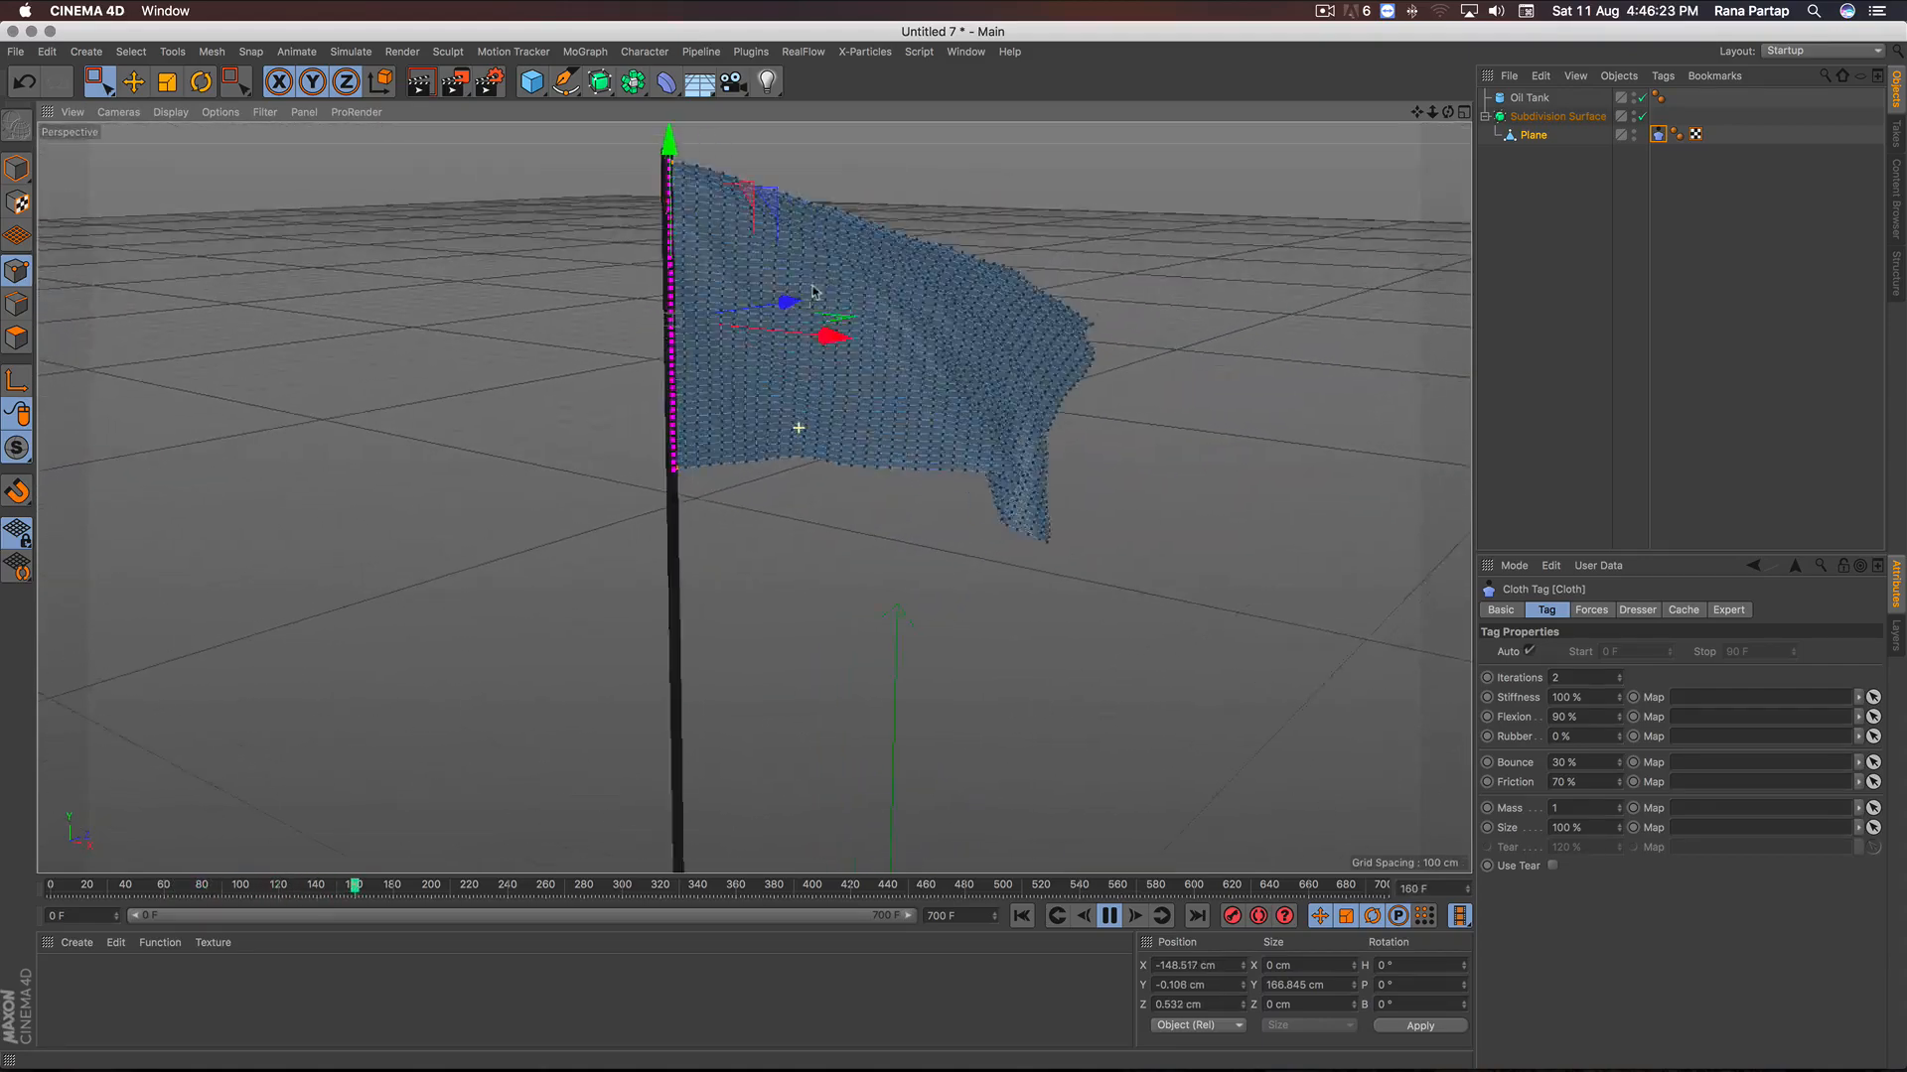
pyautogui.keyDown('alt'); pyautogui.moveTo(814, 292); pyautogui.dragTo(824, 256, button='right'); pyautogui.keyUp('alt')
pyautogui.keyDown('alt'); pyautogui.moveTo(831, 375); pyautogui.dragTo(808, 528, button='middle'); pyautogui.keyUp('alt')
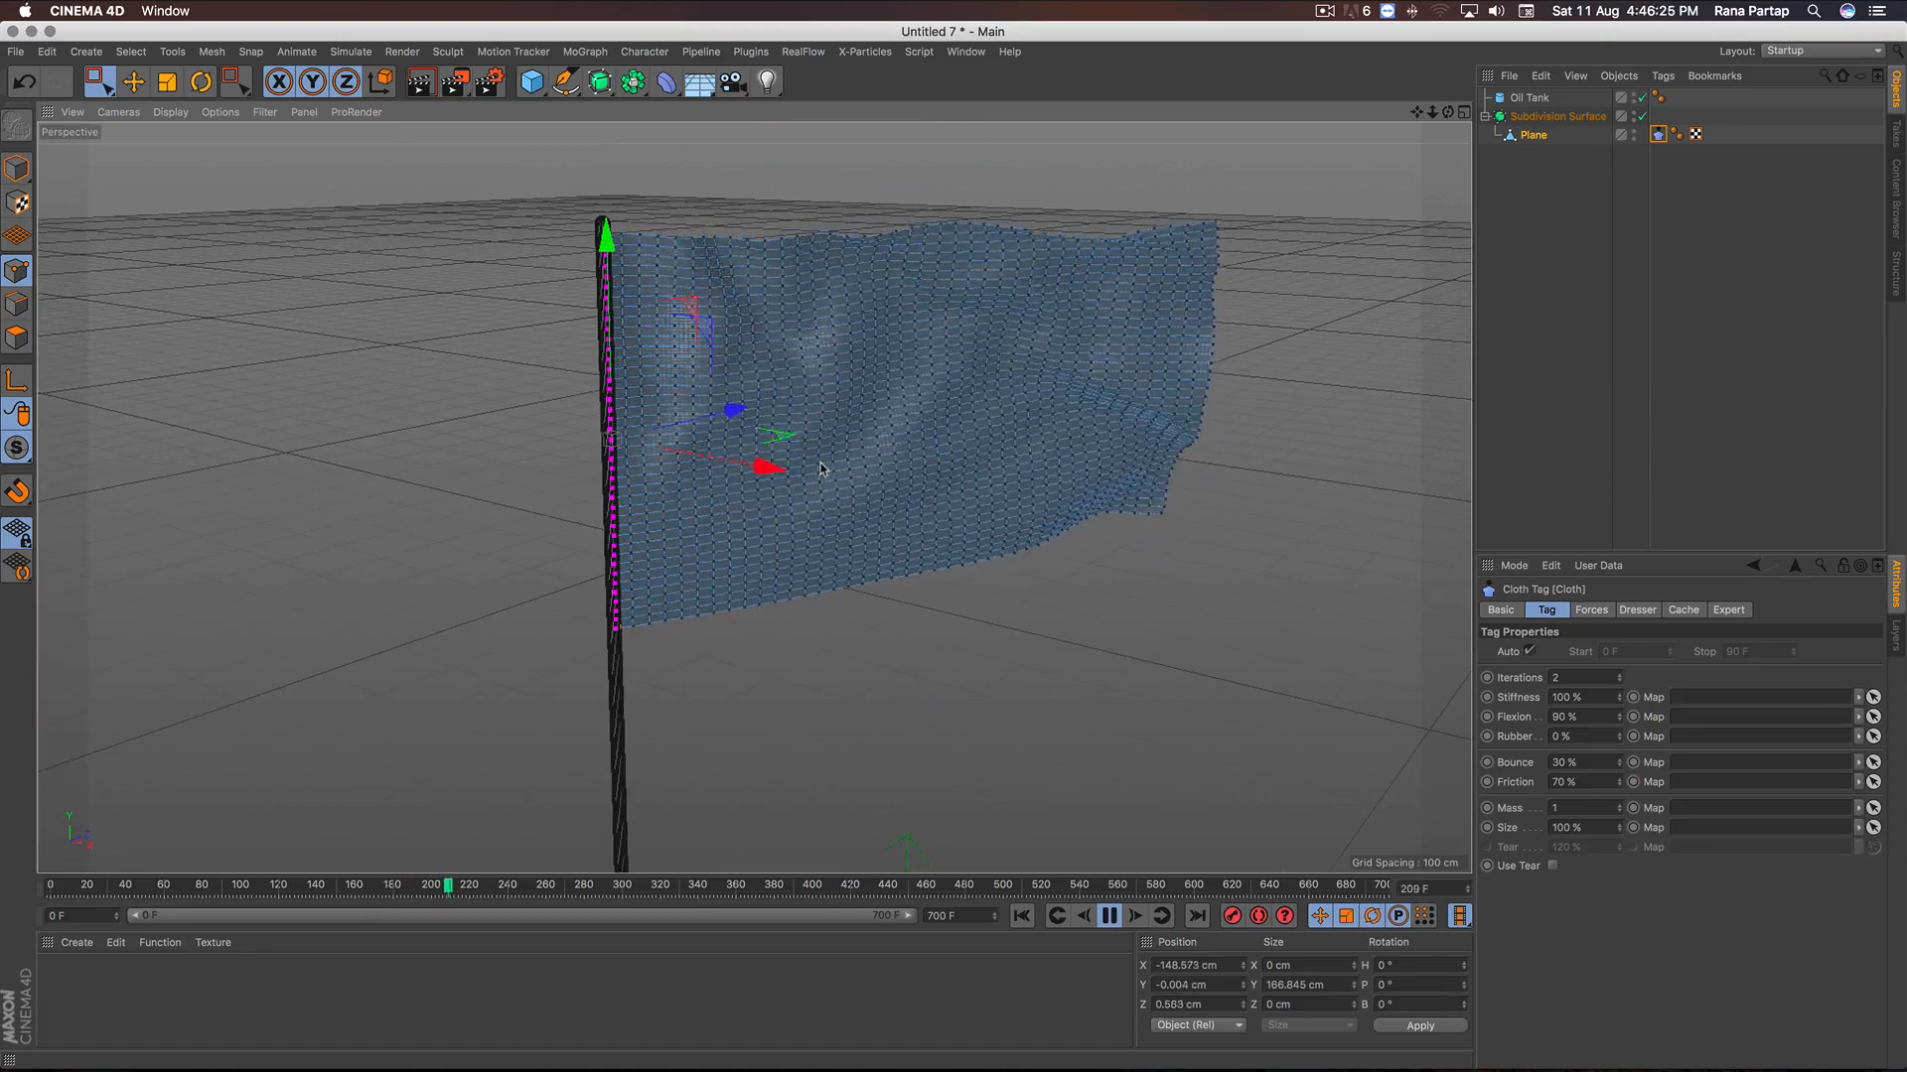
pyautogui.moveTo(821, 468)
pyautogui.keyDown('alt'); pyautogui.mouseDown()
pyautogui.moveTo(968, 477)
pyautogui.moveTo(743, 457)
pyautogui.moveTo(804, 464)
pyautogui.mouseUp(); pyautogui.keyUp('alt')
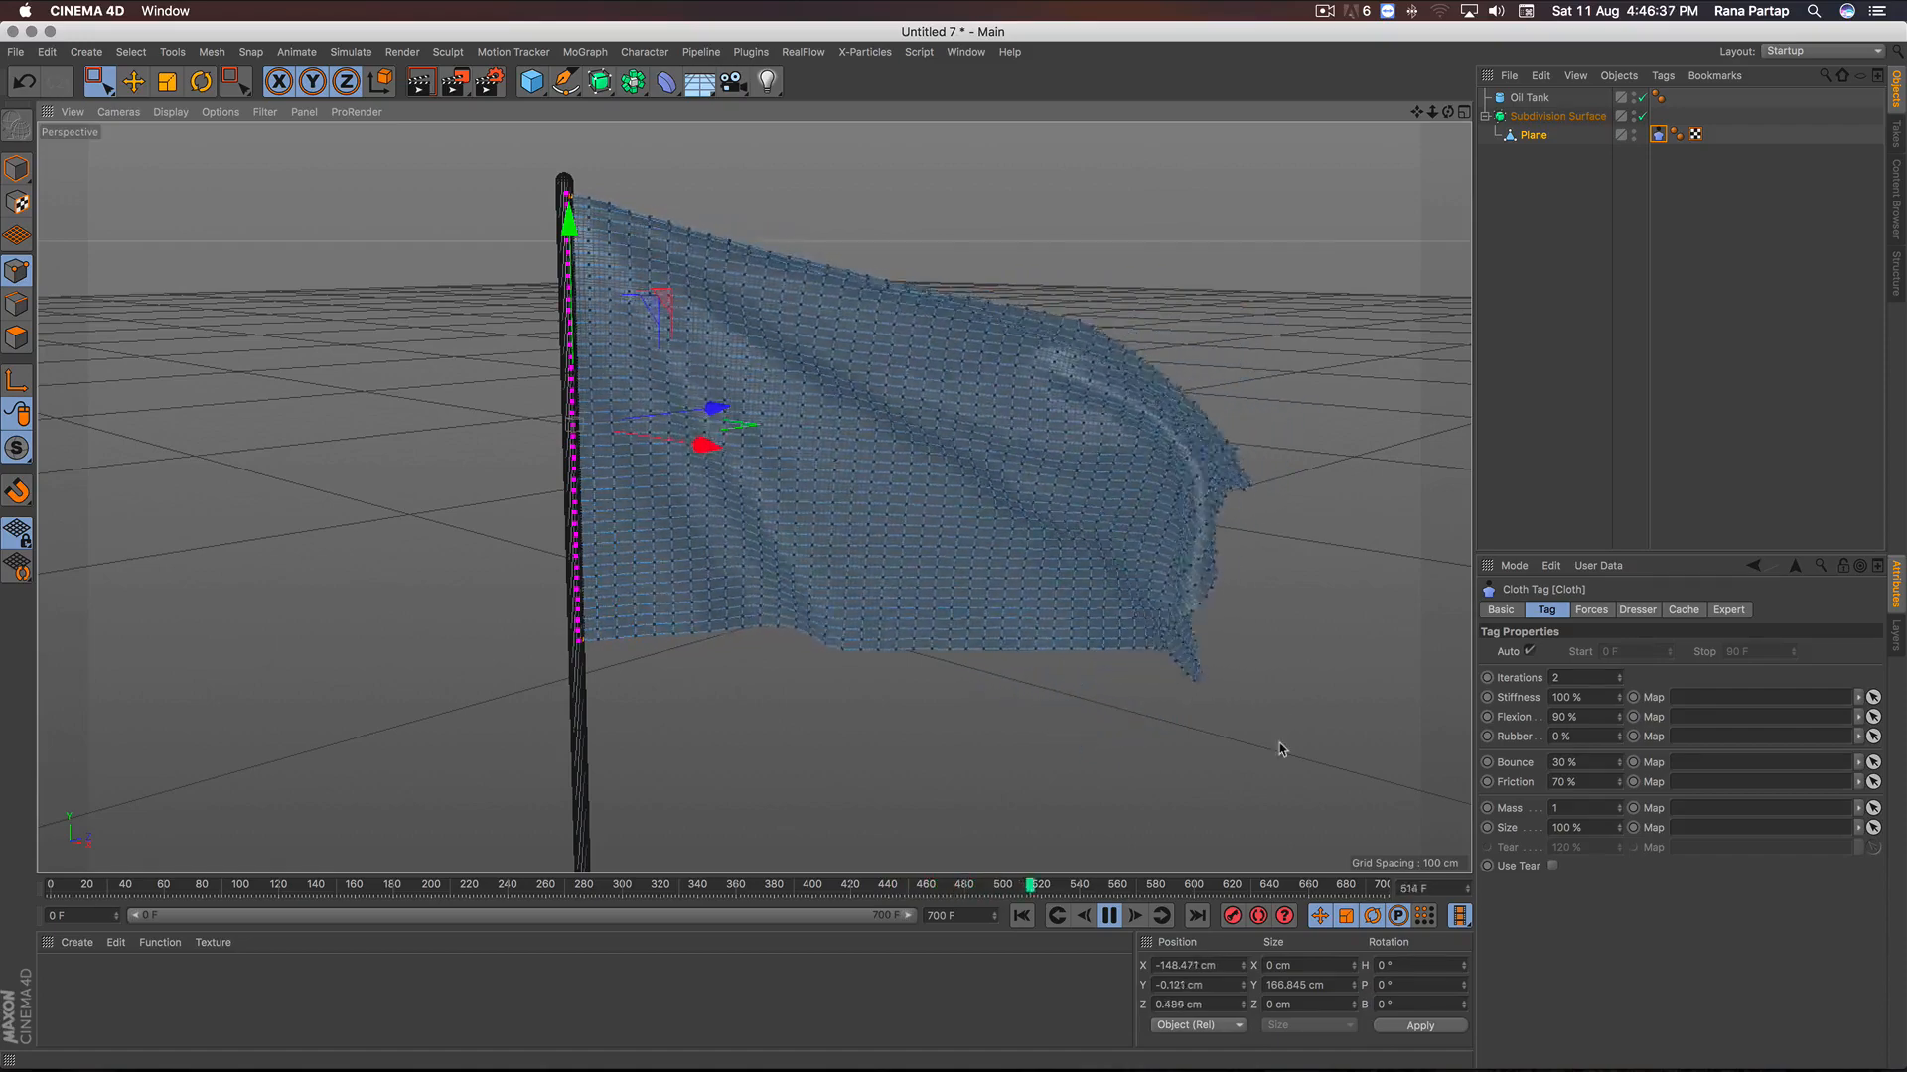
pyautogui.click(1110, 915)
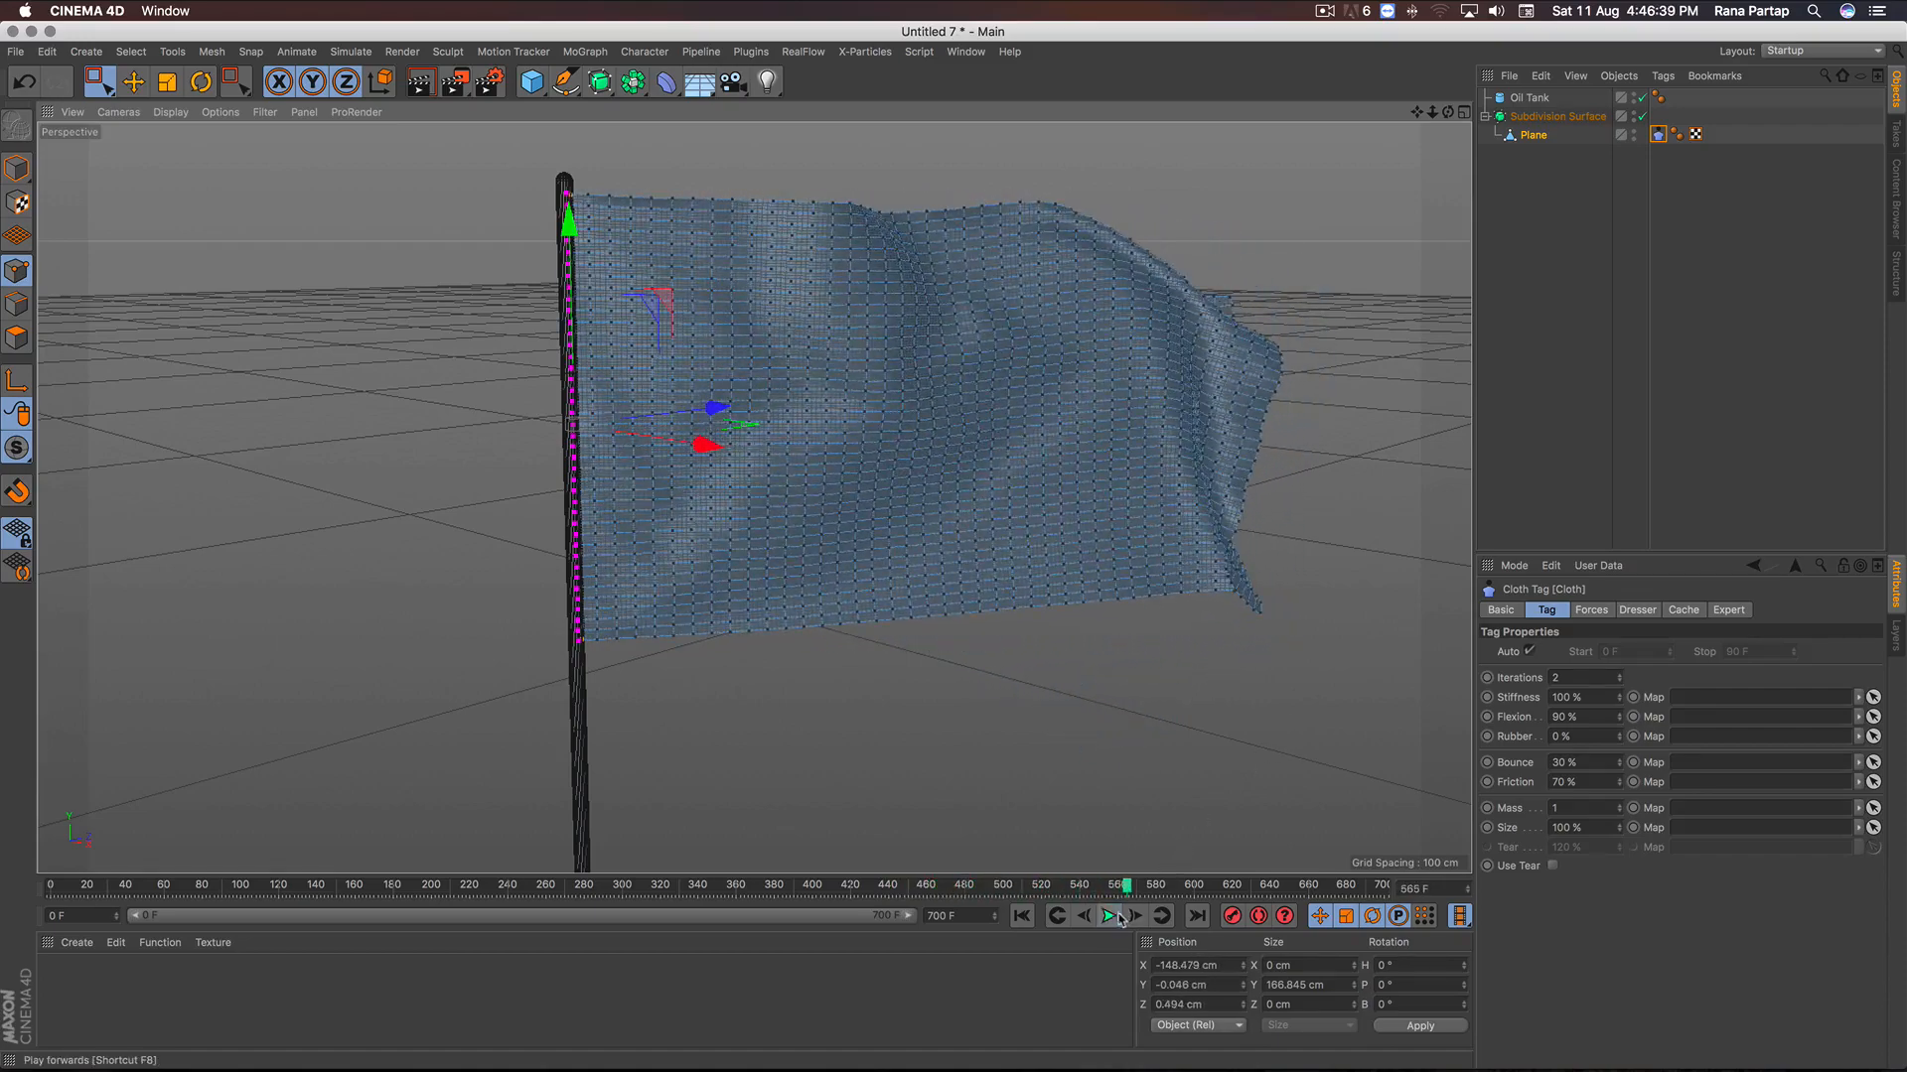
pyautogui.click(1022, 916)
# Step: Create a new standard material and open it for editing
pyautogui.scroll(-3, 906, 553)
pyautogui.keyDown('alt'); pyautogui.moveTo(907, 553); pyautogui.dragTo(847, 688); pyautogui.keyUp('alt')
pyautogui.scroll(2, 847, 688)
pyautogui.keyDown('alt'); pyautogui.moveTo(851, 661); pyautogui.dragTo(879, 638, button='middle'); pyautogui.keyUp('alt')
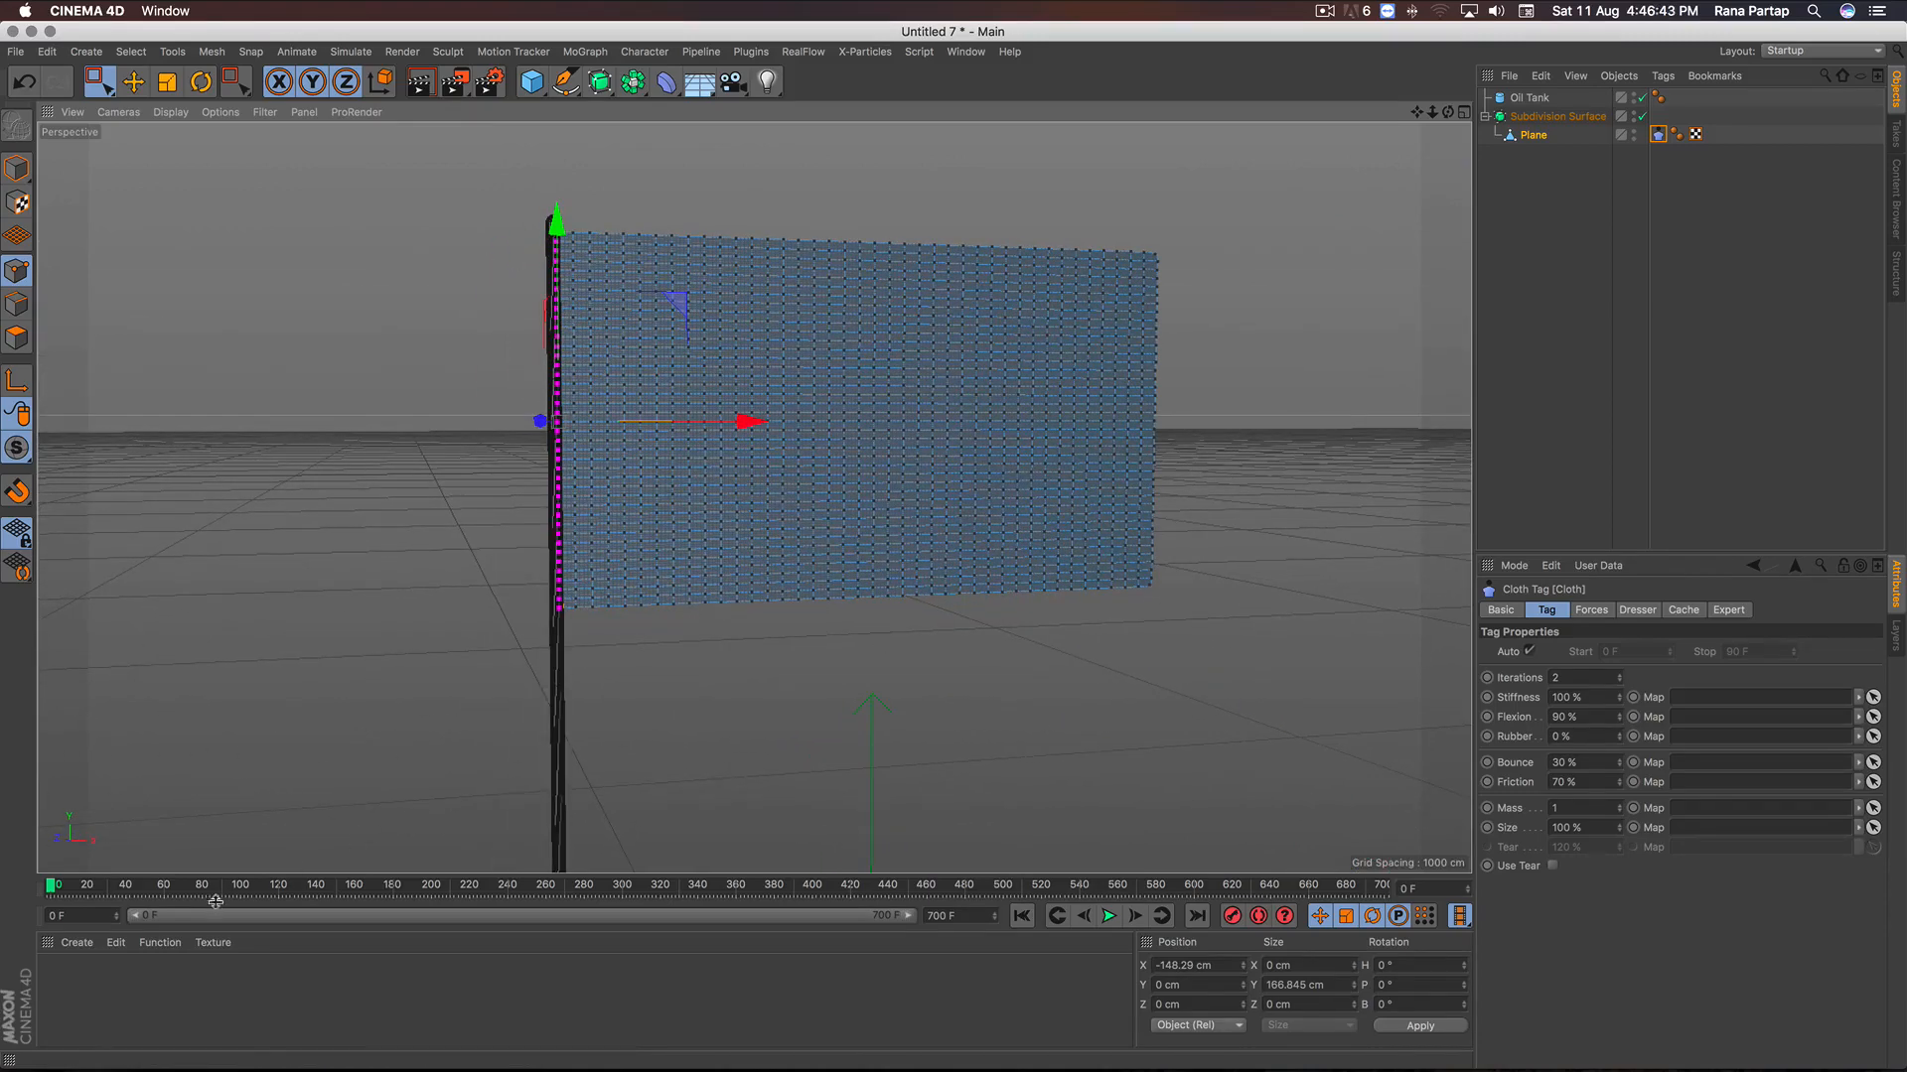
pyautogui.click(77, 944)
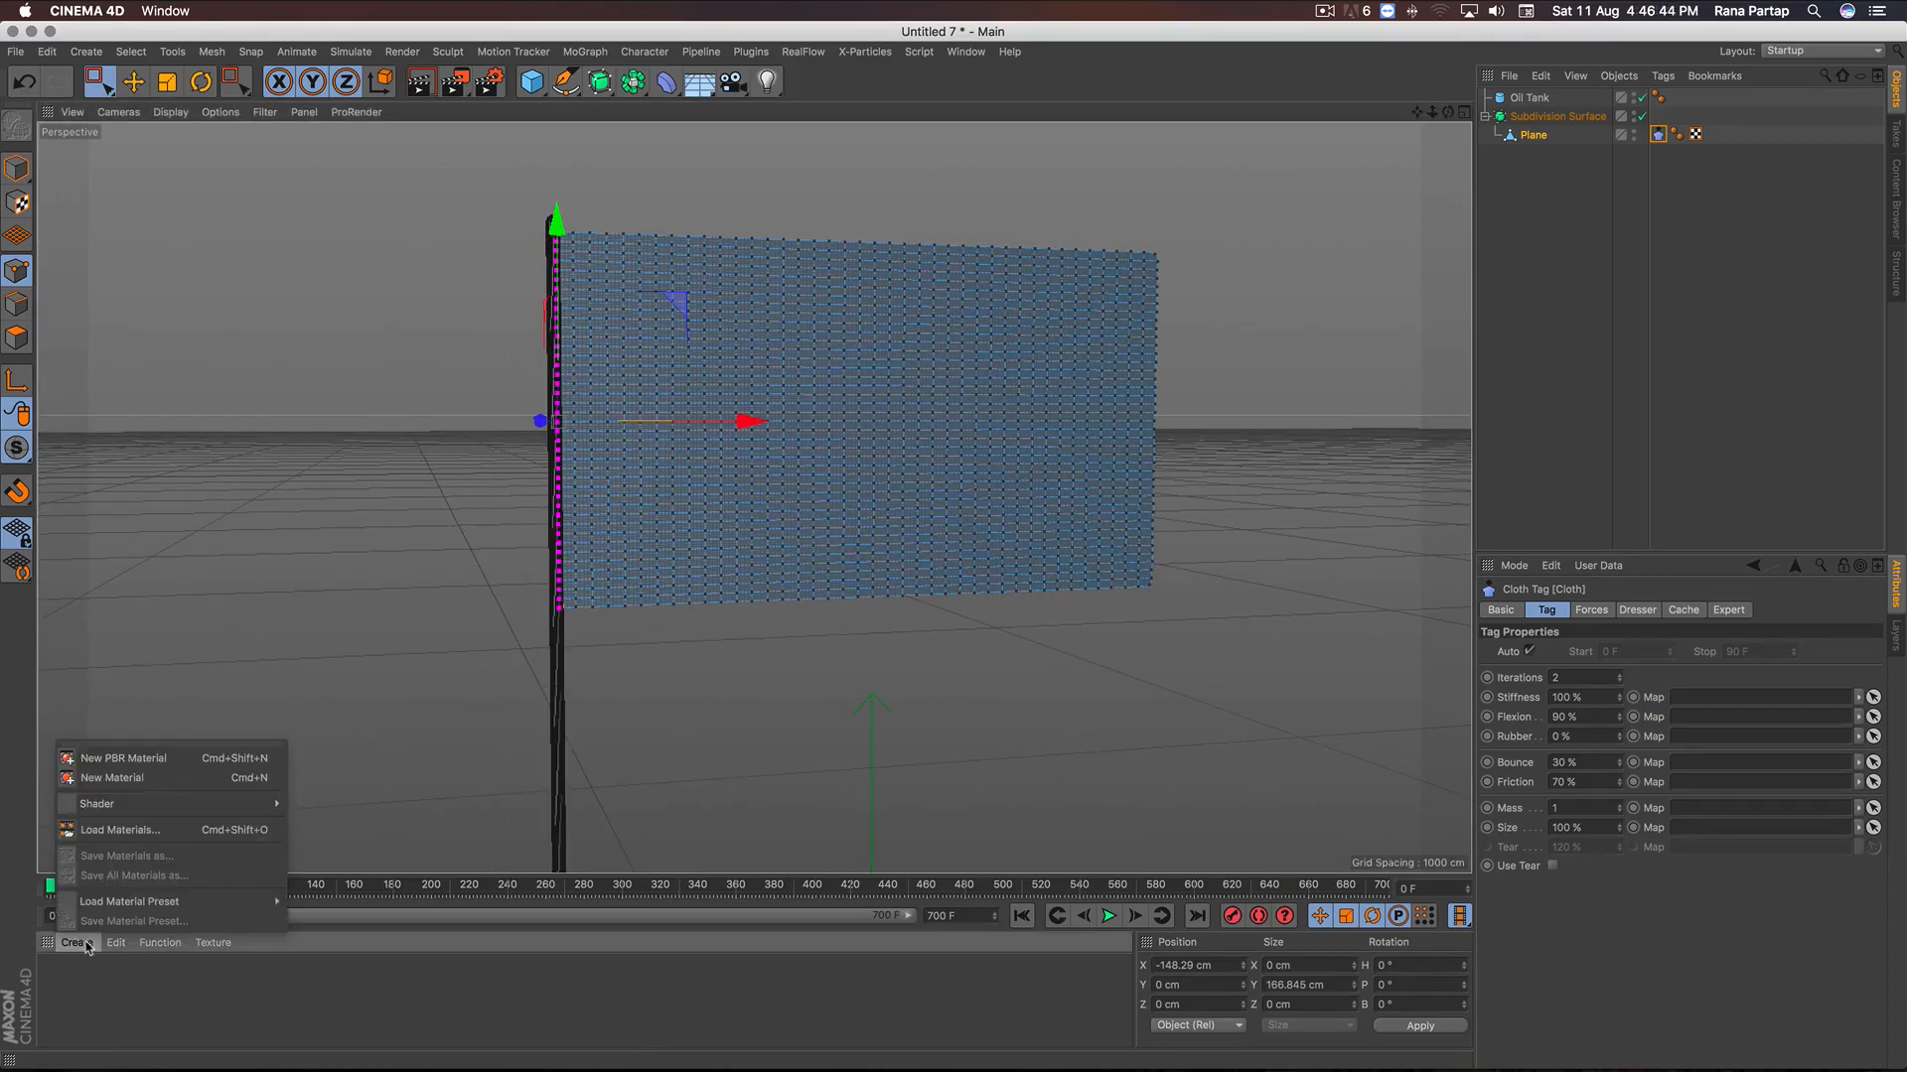
pyautogui.click(156, 779)
pyautogui.doubleClick(64, 976)
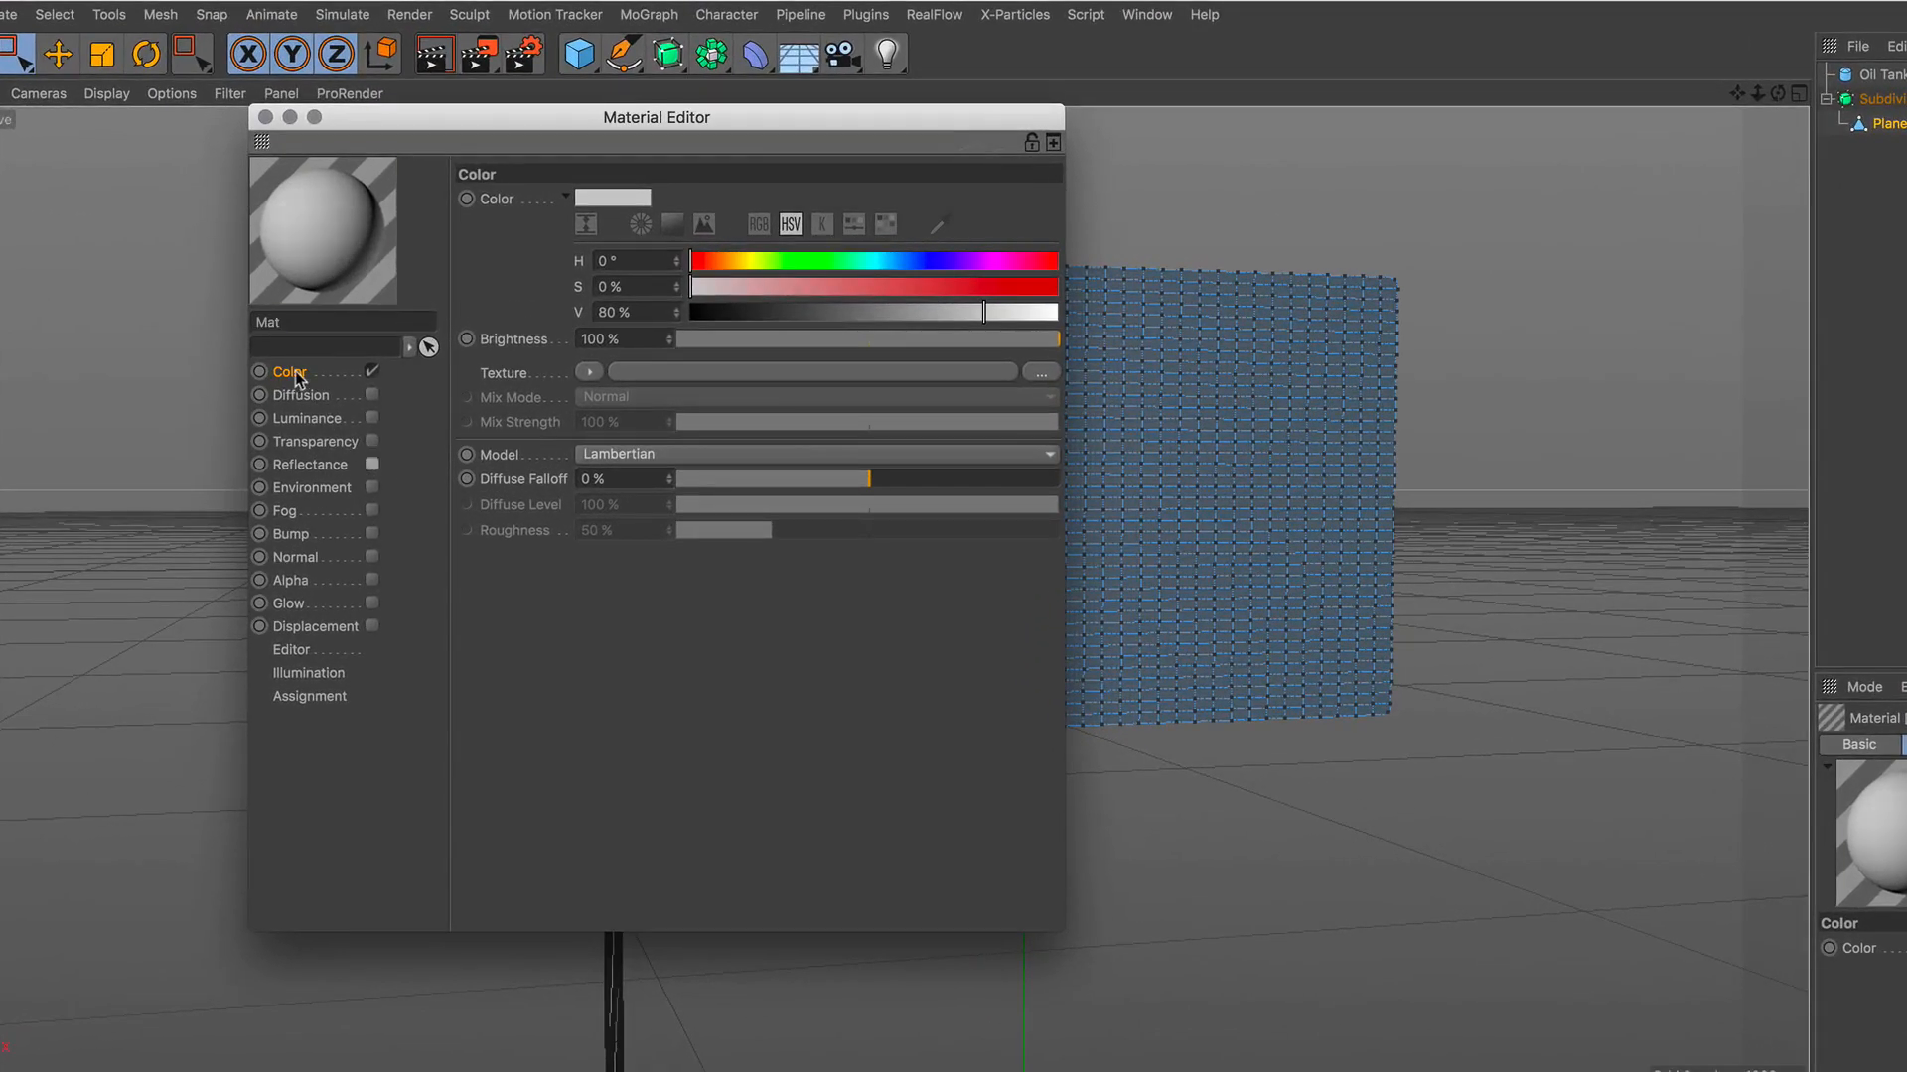
# Step: Load Flag_of_India.png from the Desktop as the material's color texture, without copying it to the project location
pyautogui.click(585, 373)
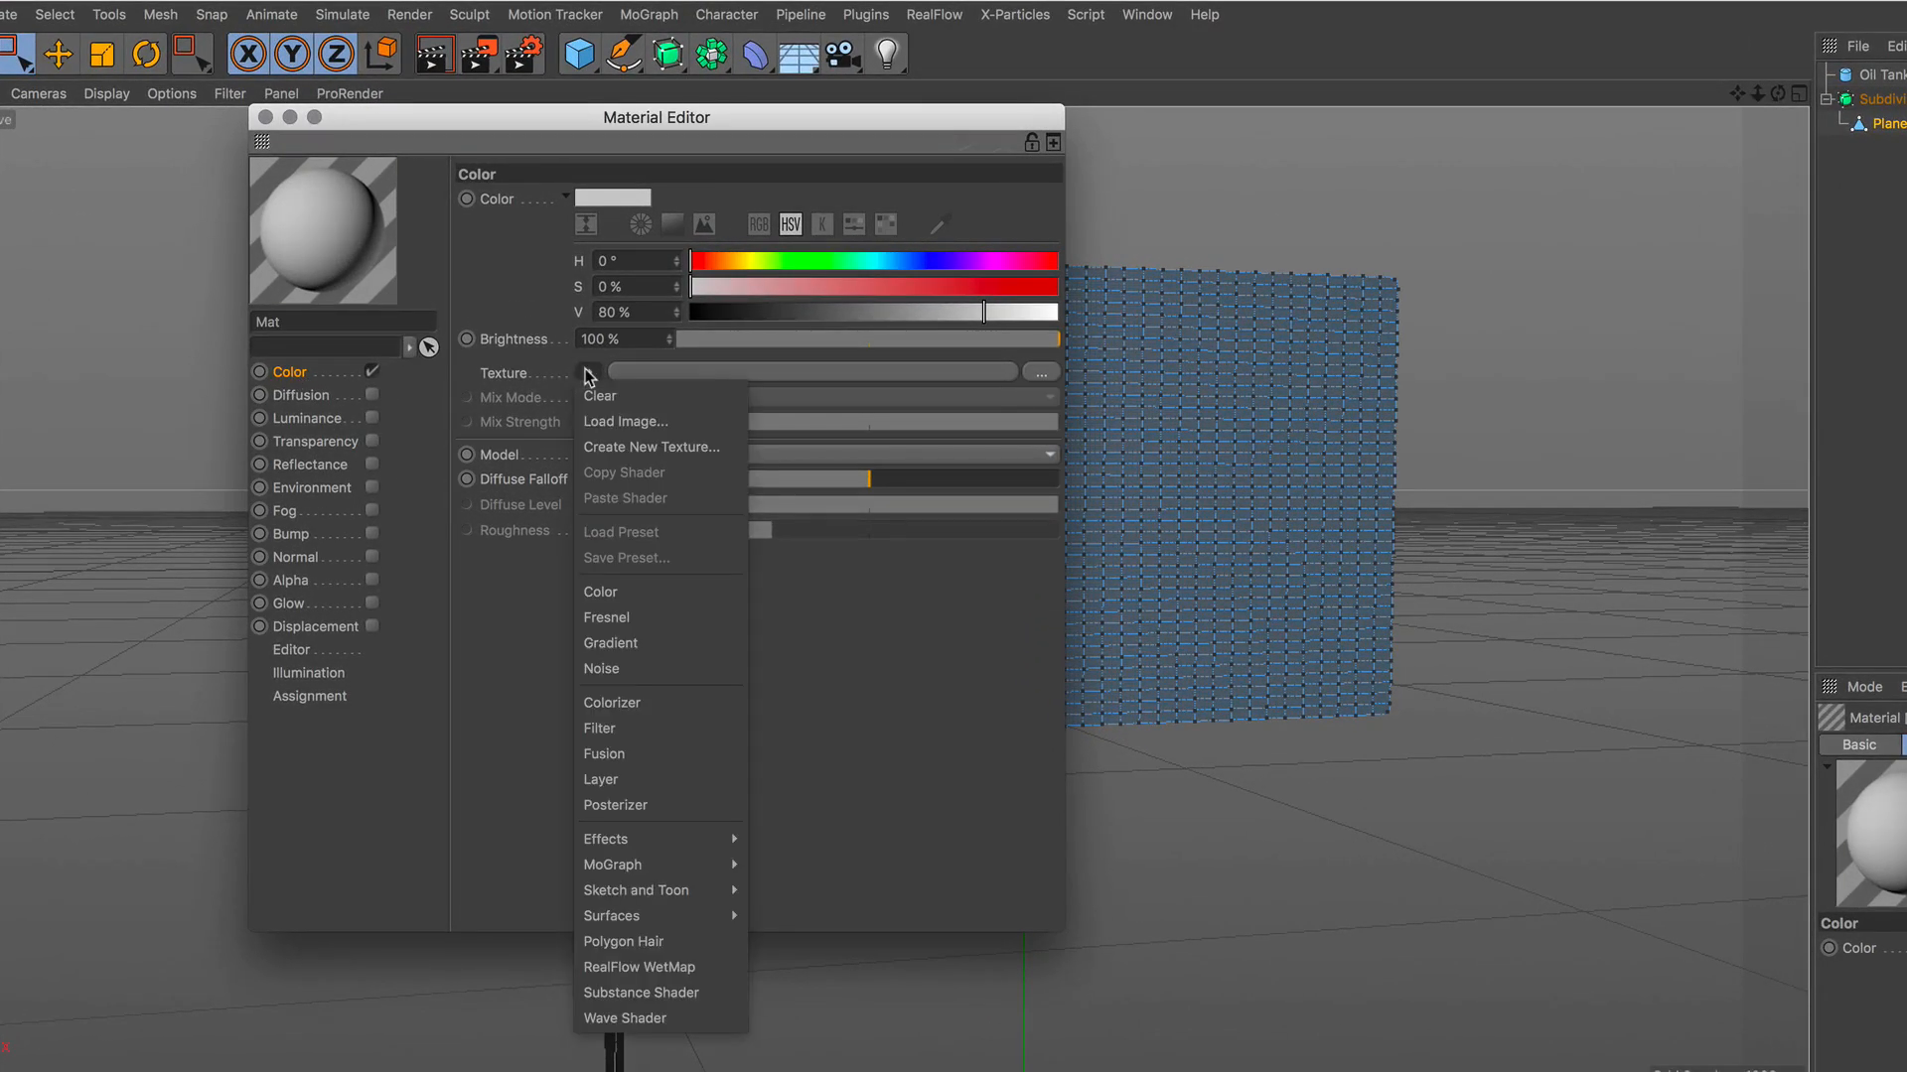
pyautogui.click(678, 419)
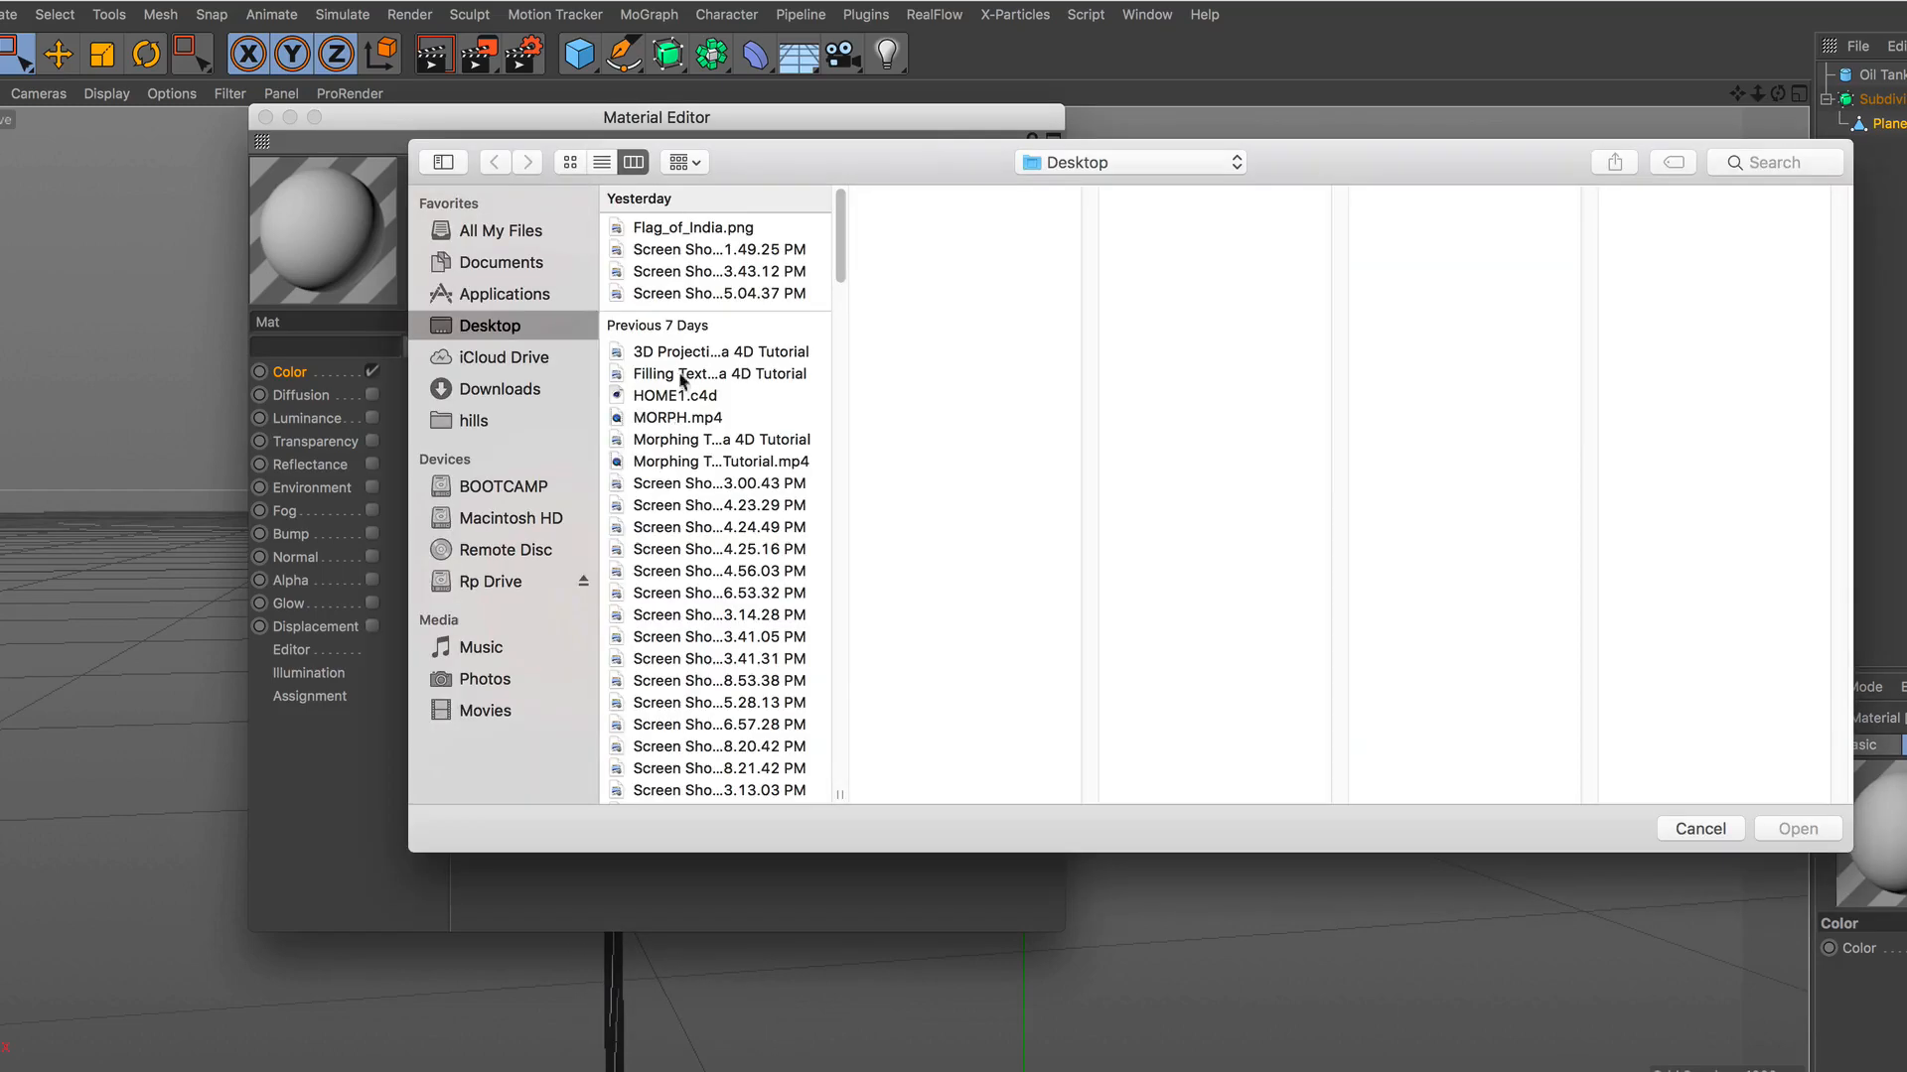
pyautogui.click(694, 229)
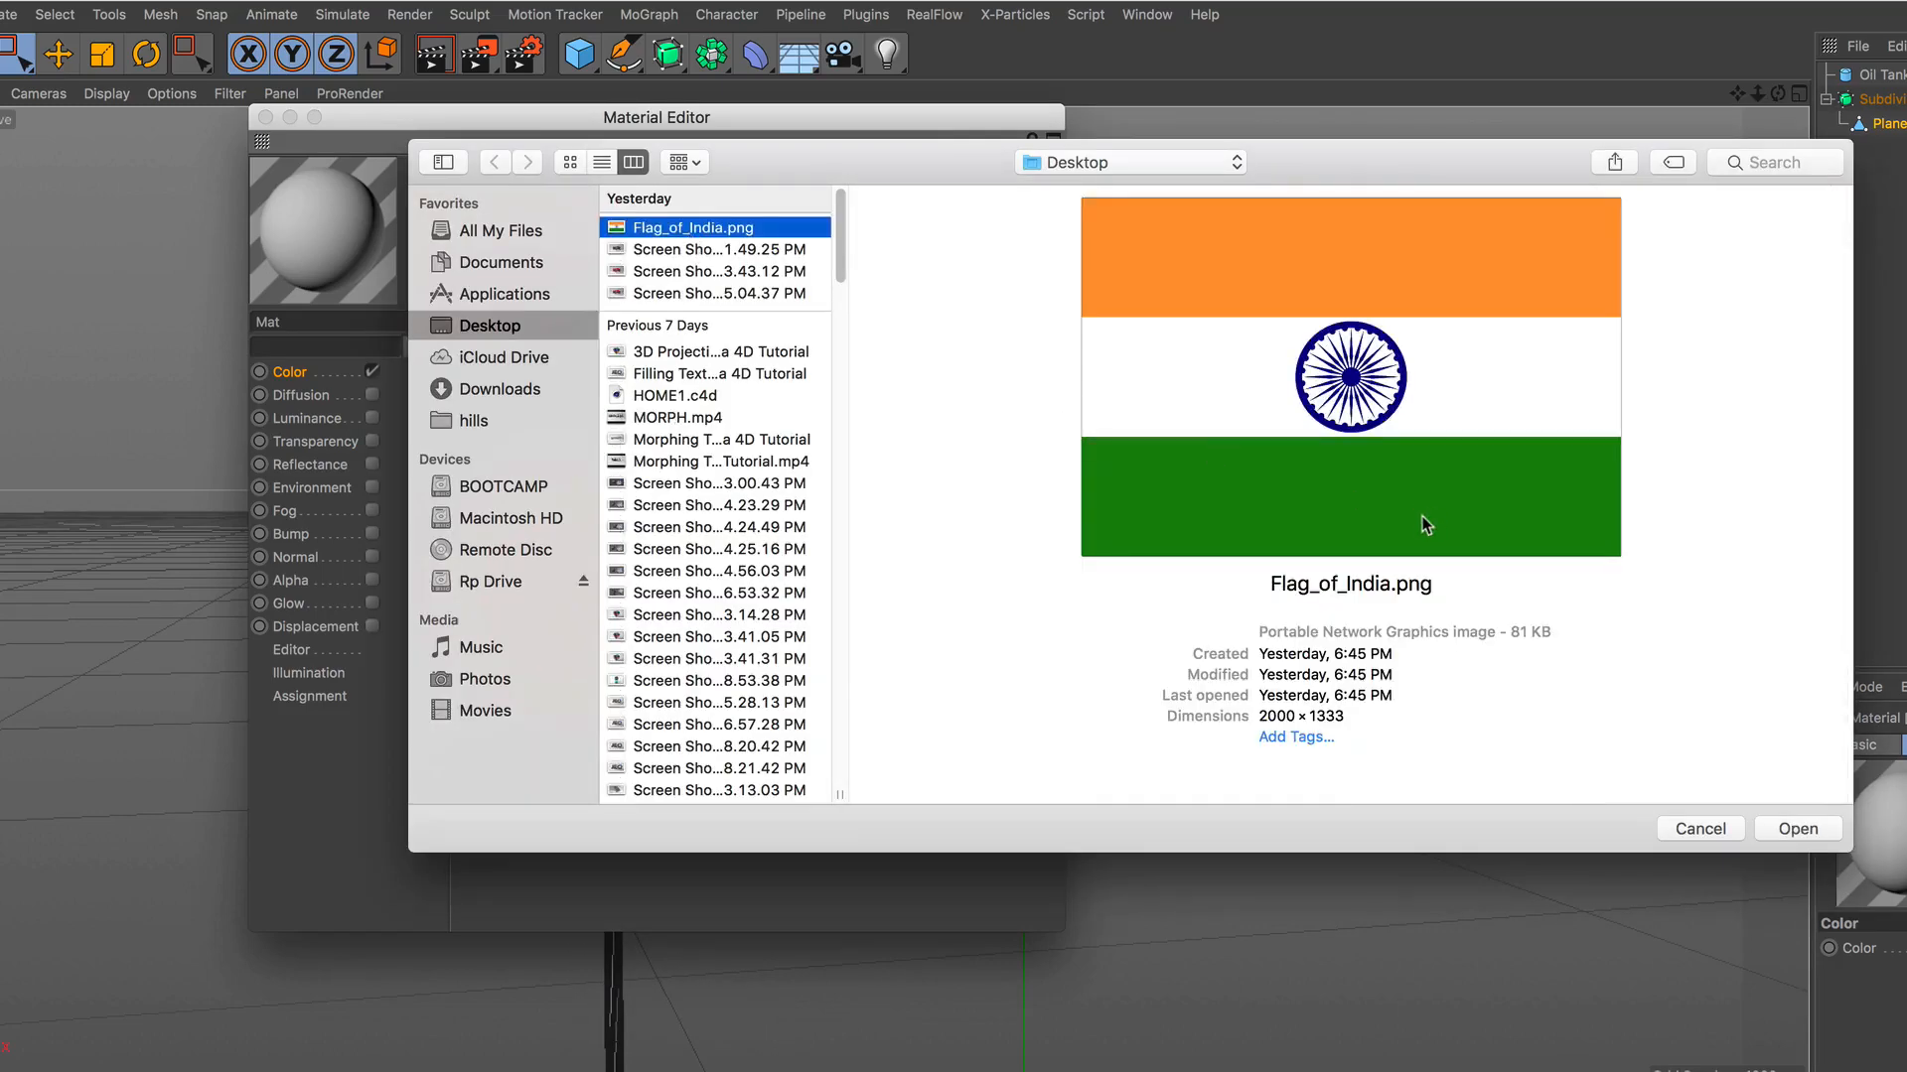
pyautogui.click(1800, 830)
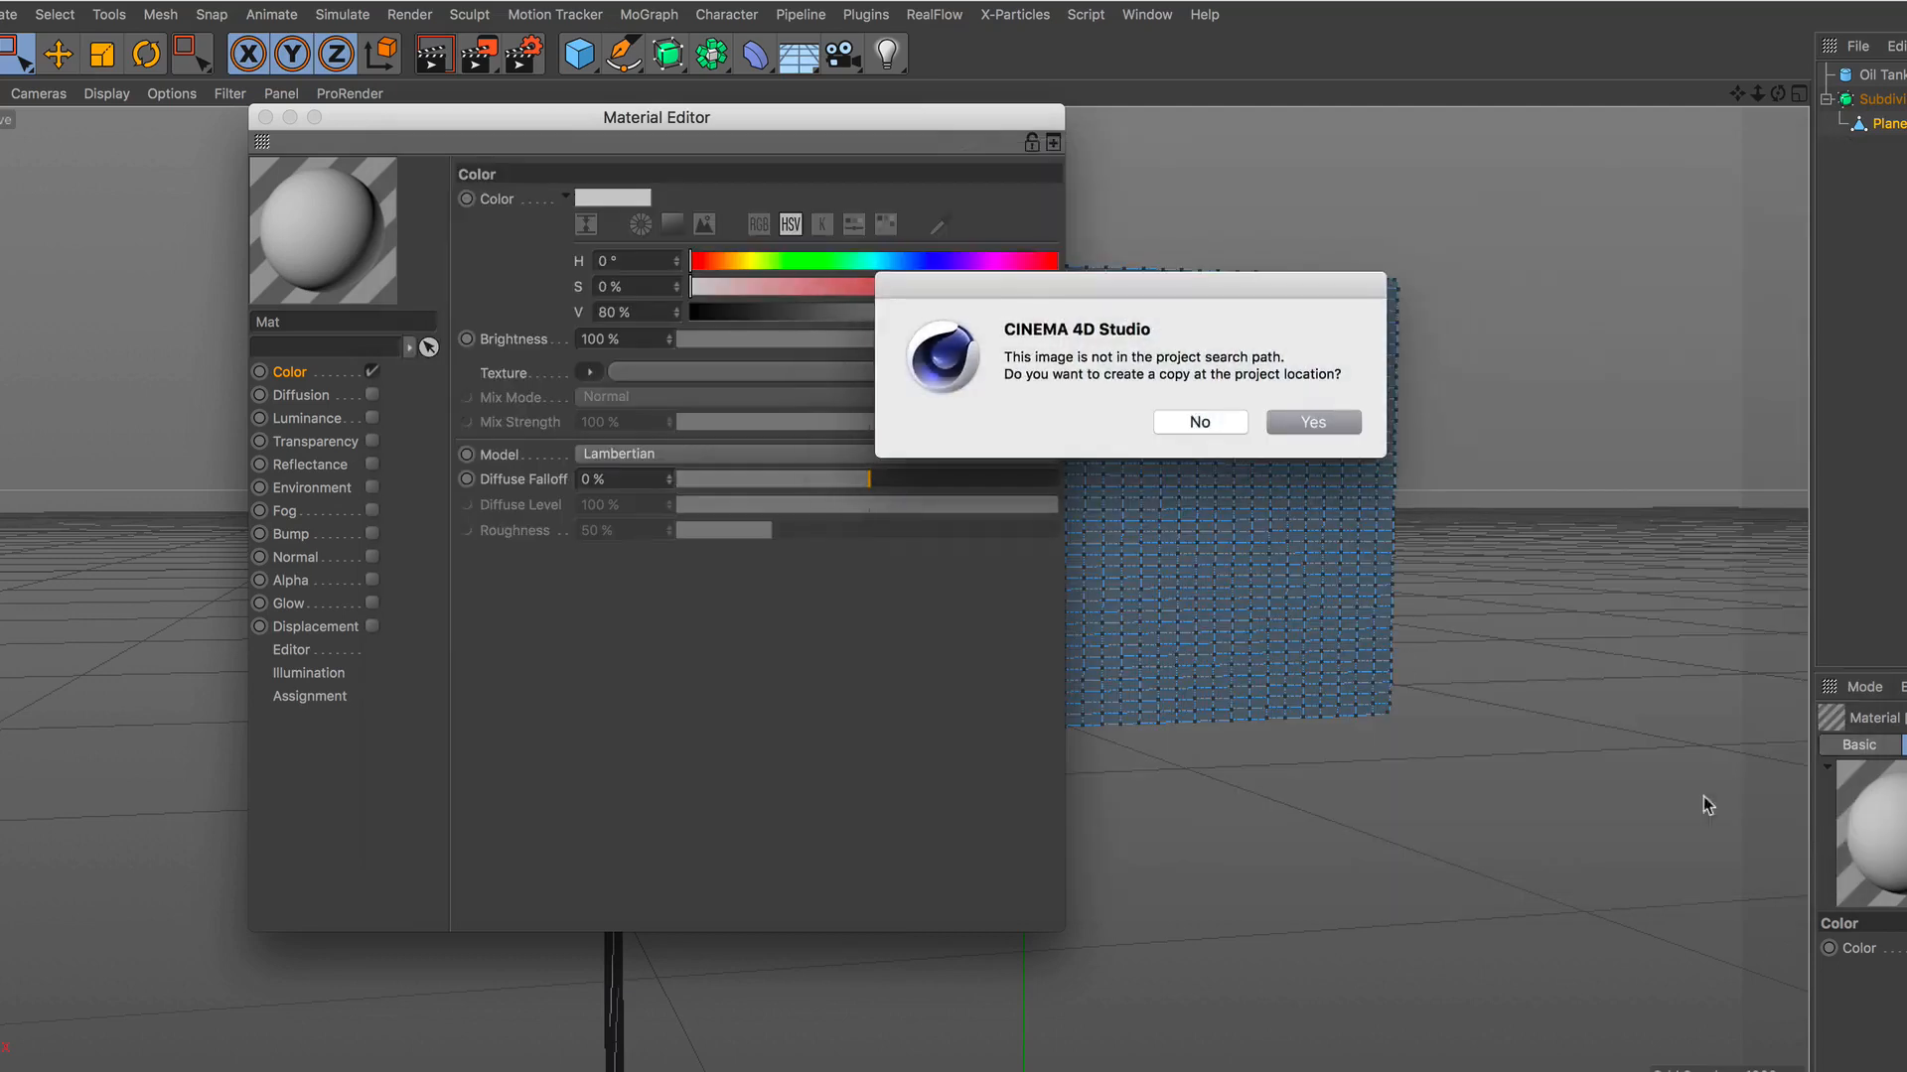
pyautogui.click(1199, 423)
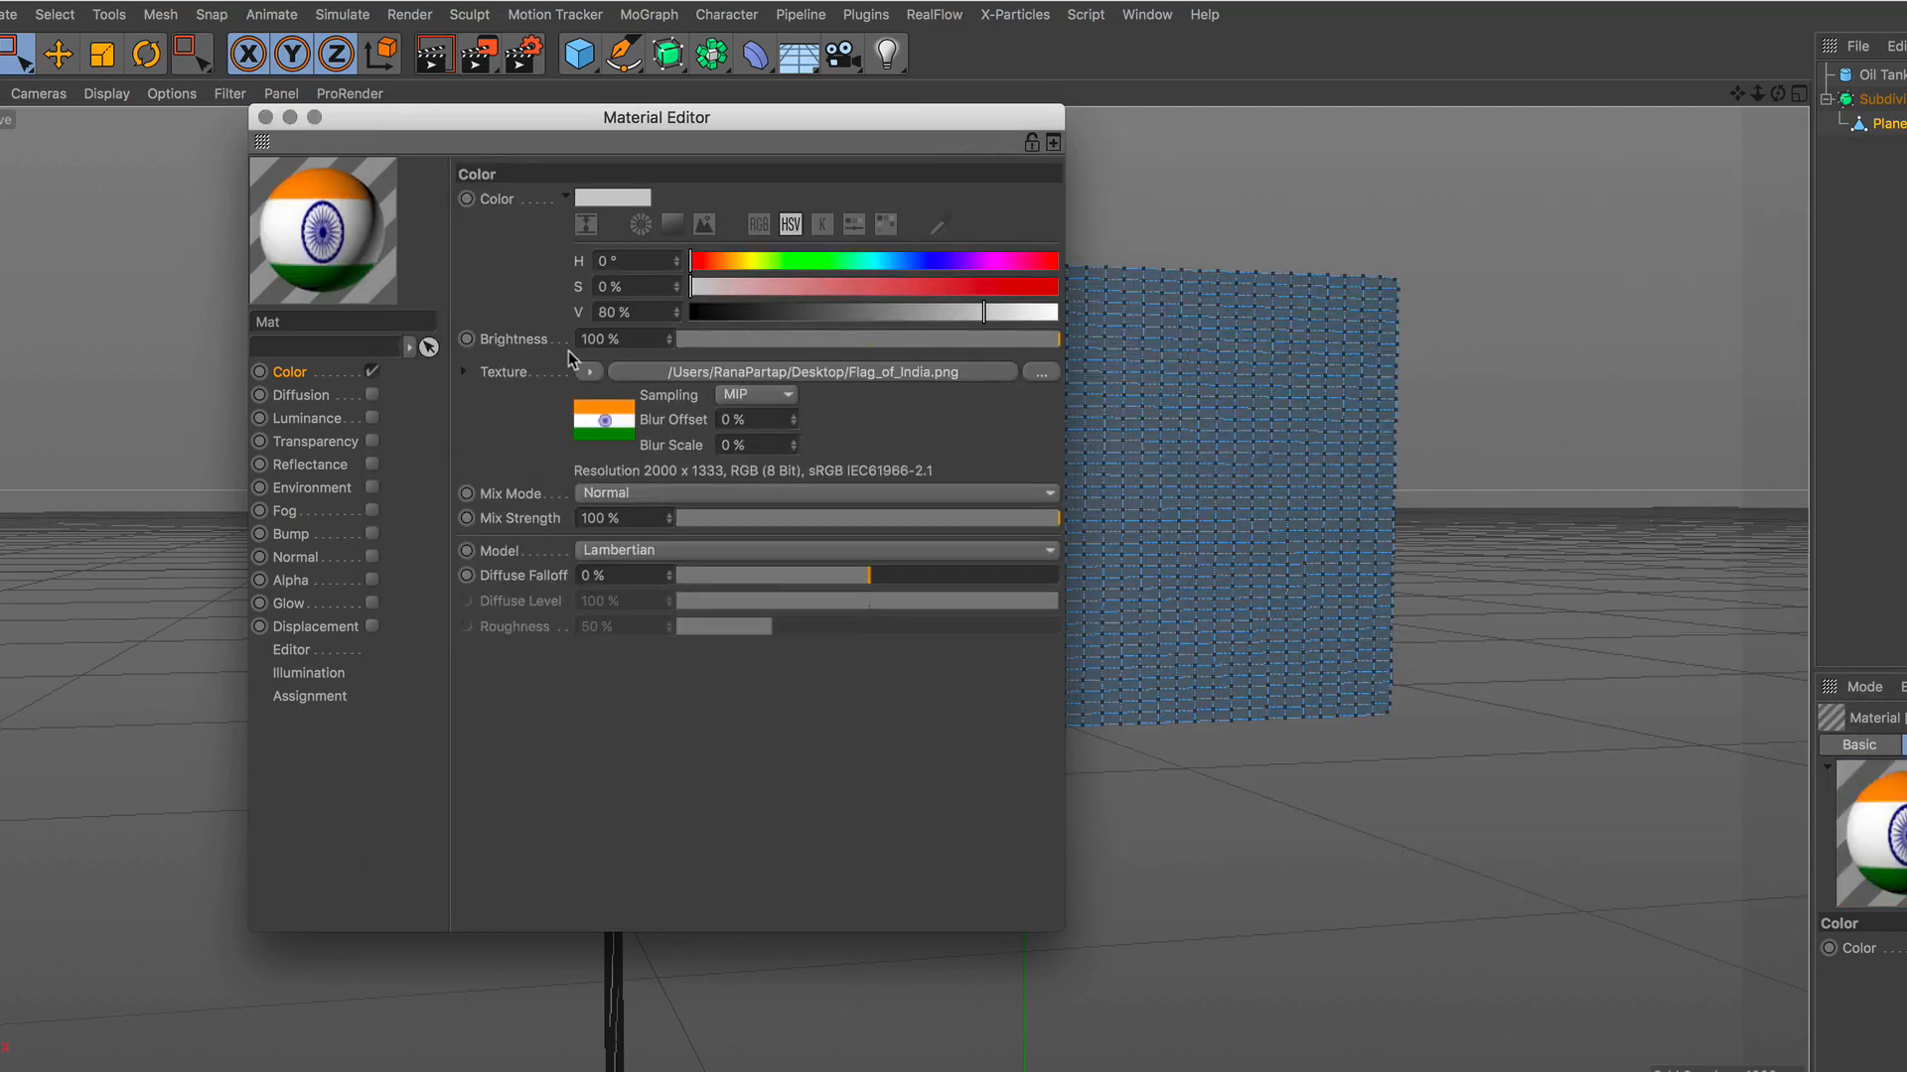
pyautogui.click(266, 117)
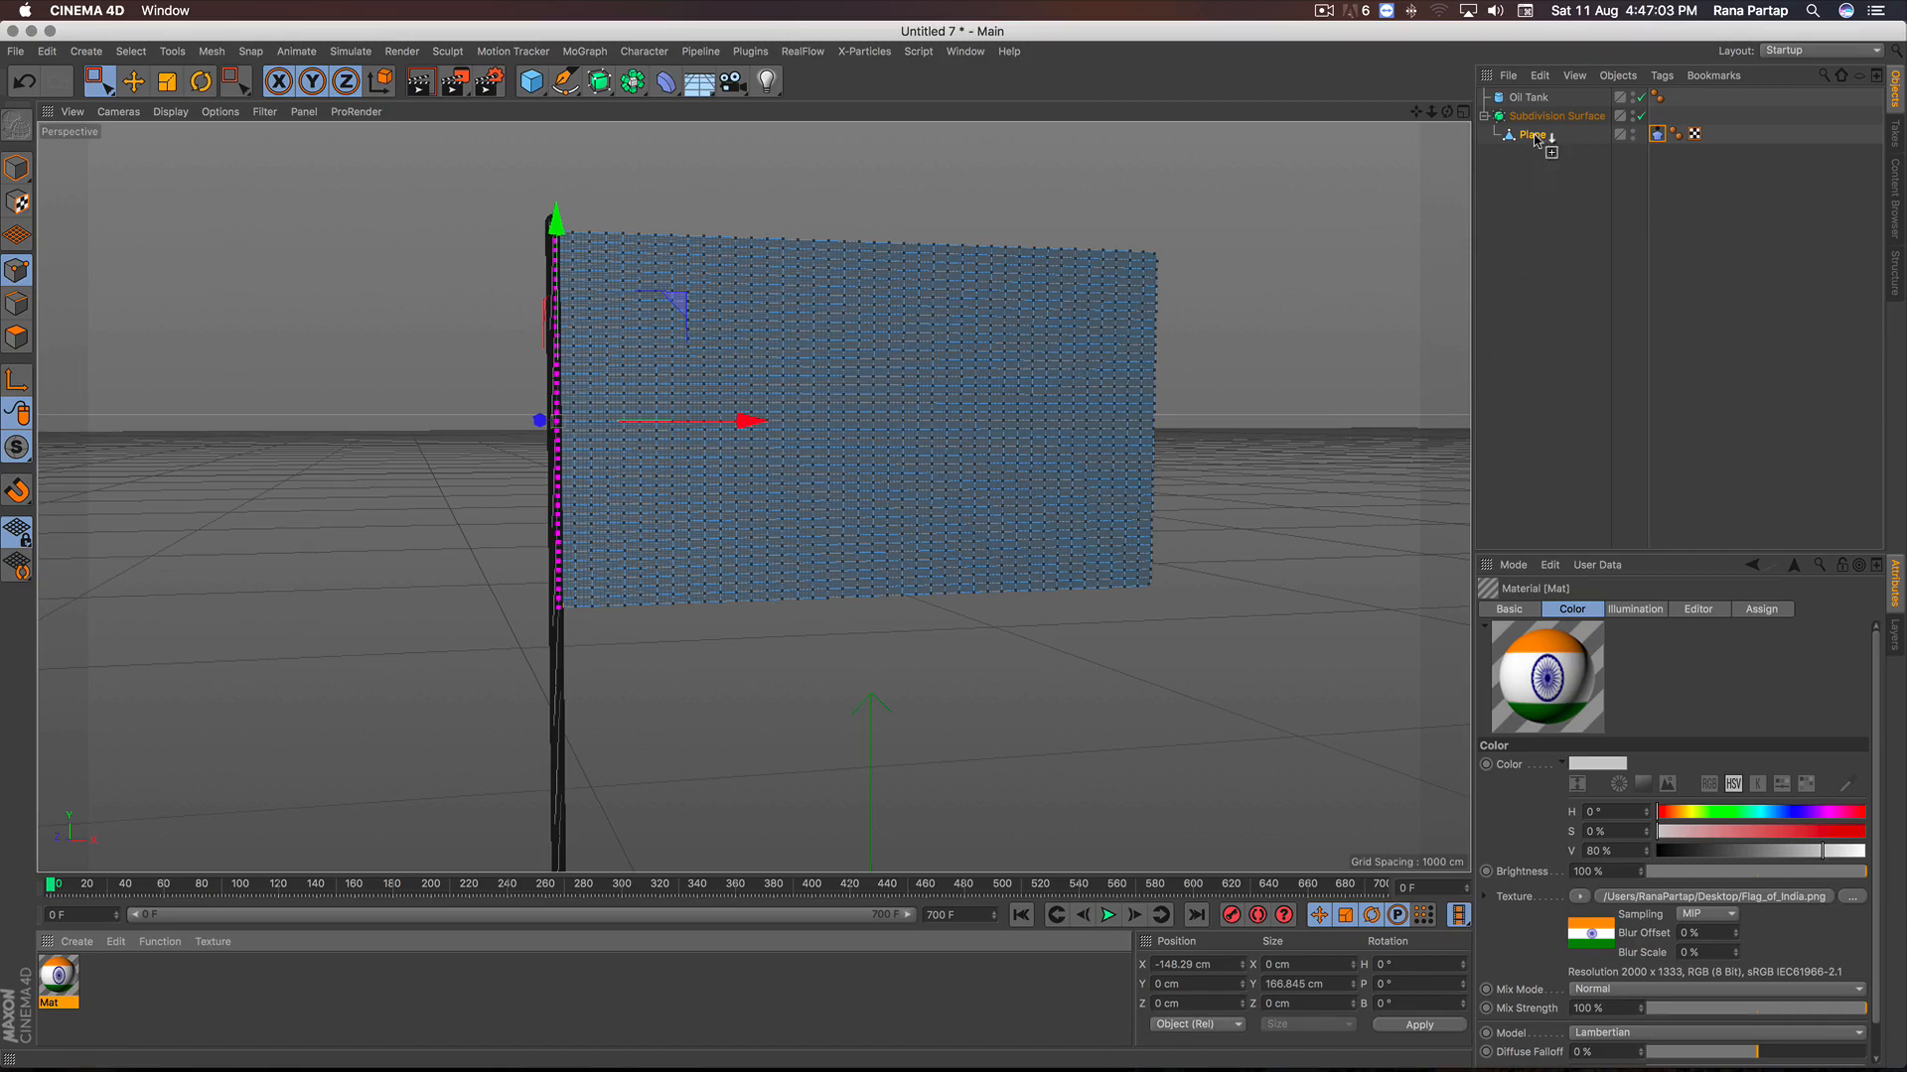
# Step: Apply the flag material to the plane and flip the texture vertically with a Length V of -100%
pyautogui.moveTo(1534, 139); pyautogui.dragTo(1537, 141)
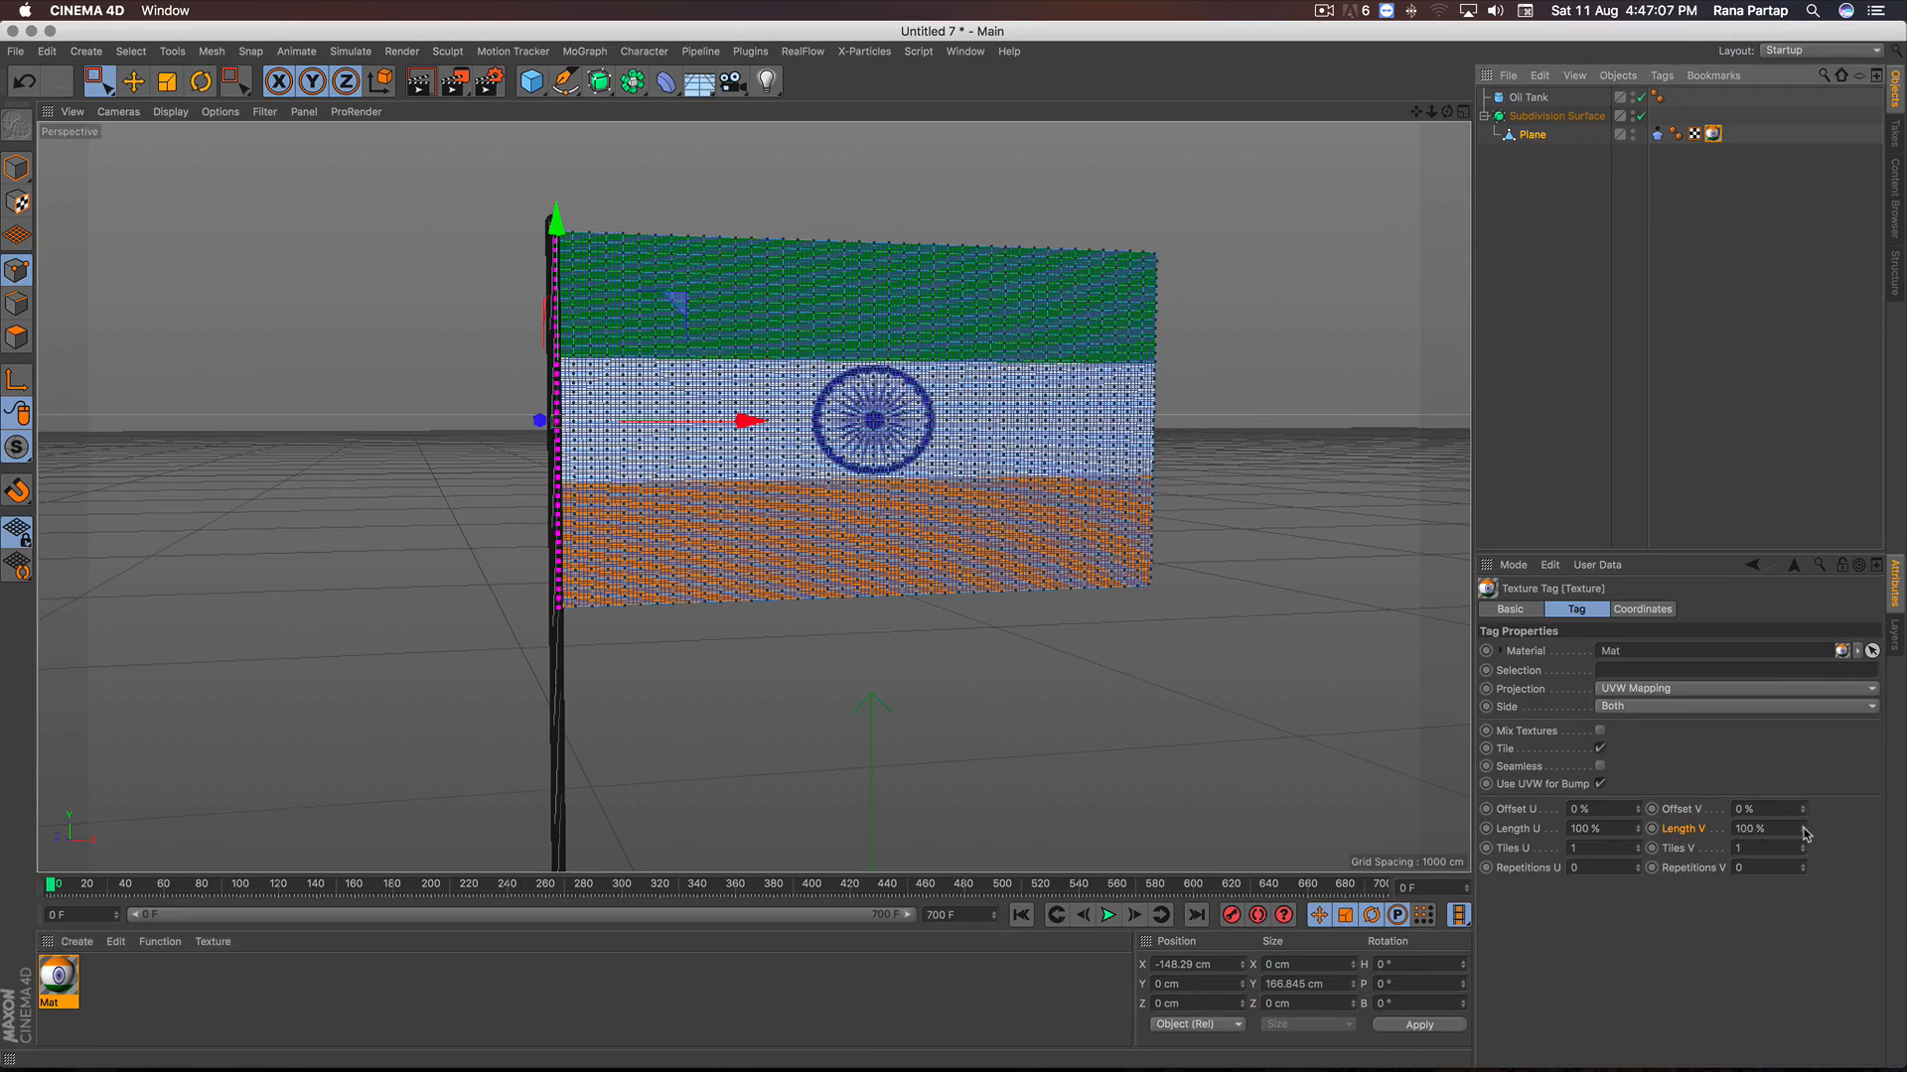
pyautogui.moveTo(1803, 830); pyautogui.dragTo(1803, 989)
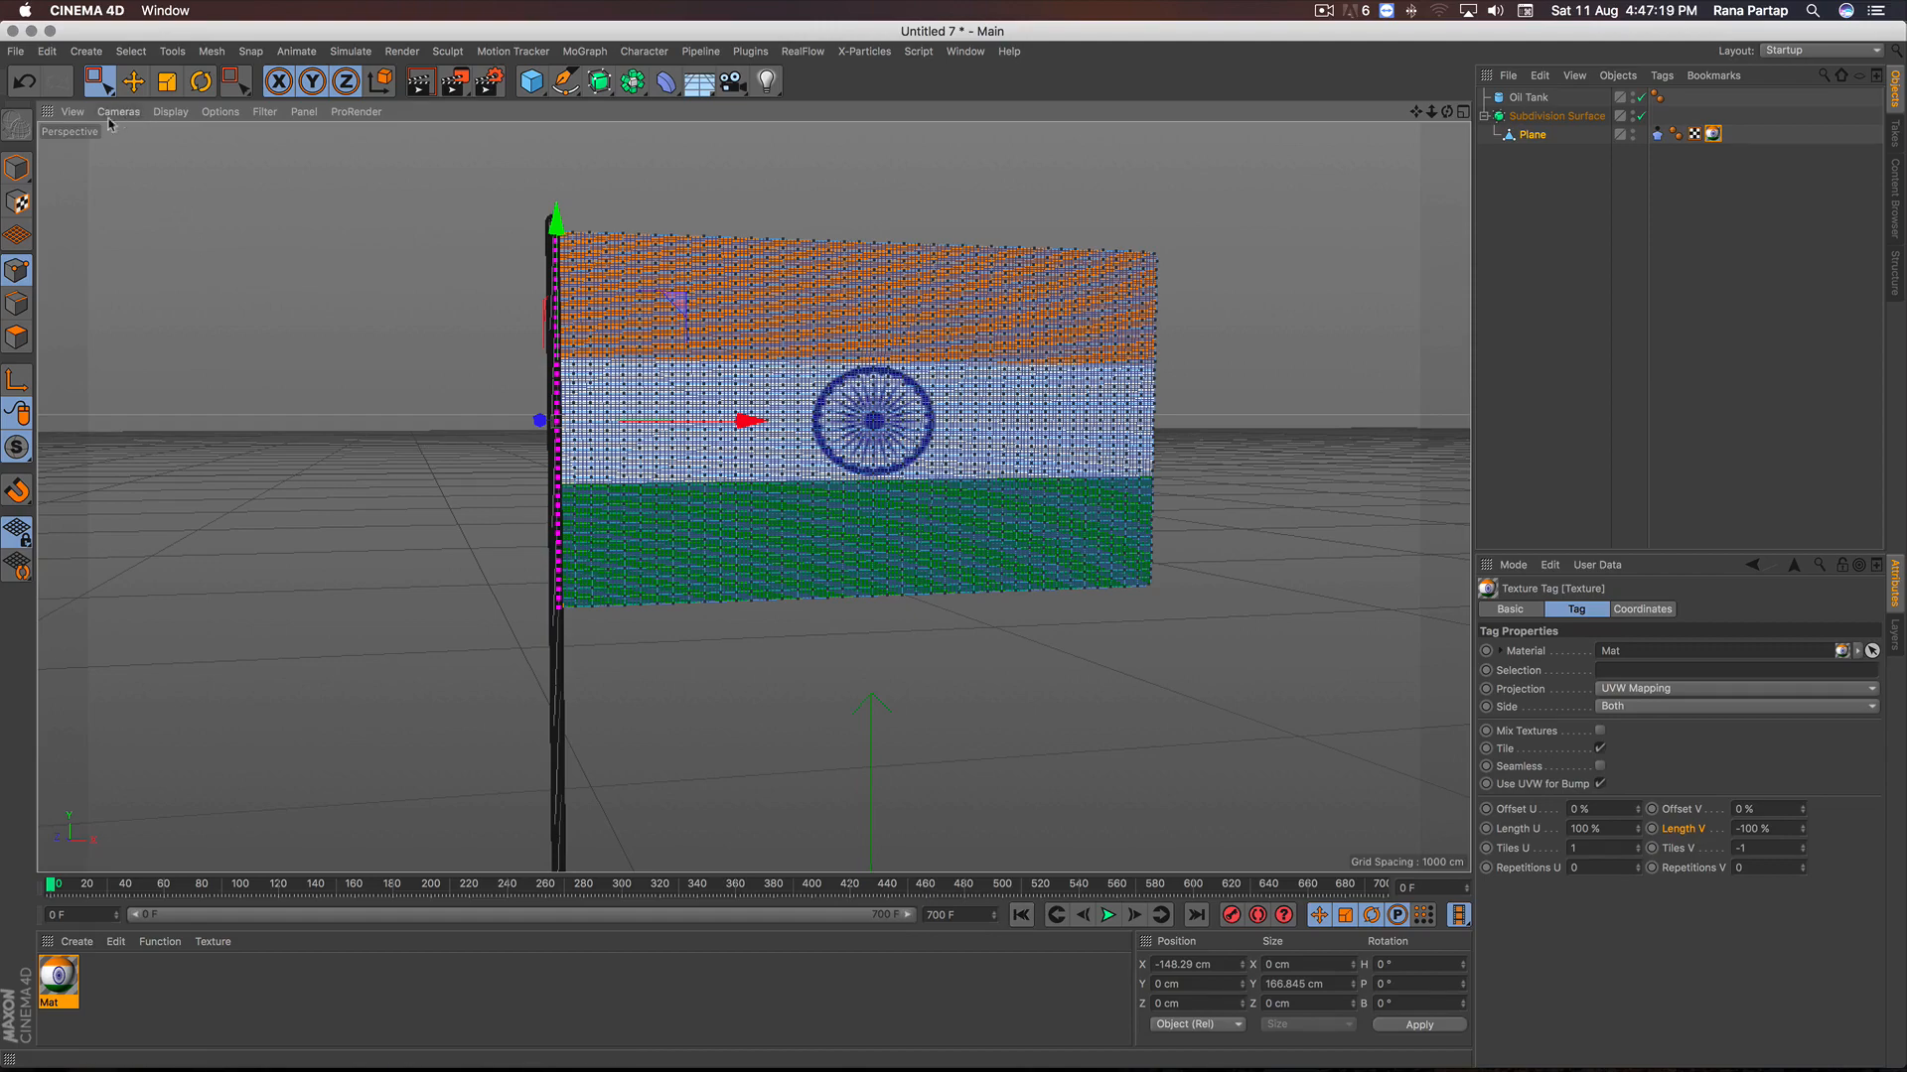
# Step: Switch to model mode, play the simulation and examine the textured flag waving with nothing selected
pyautogui.click(17, 168)
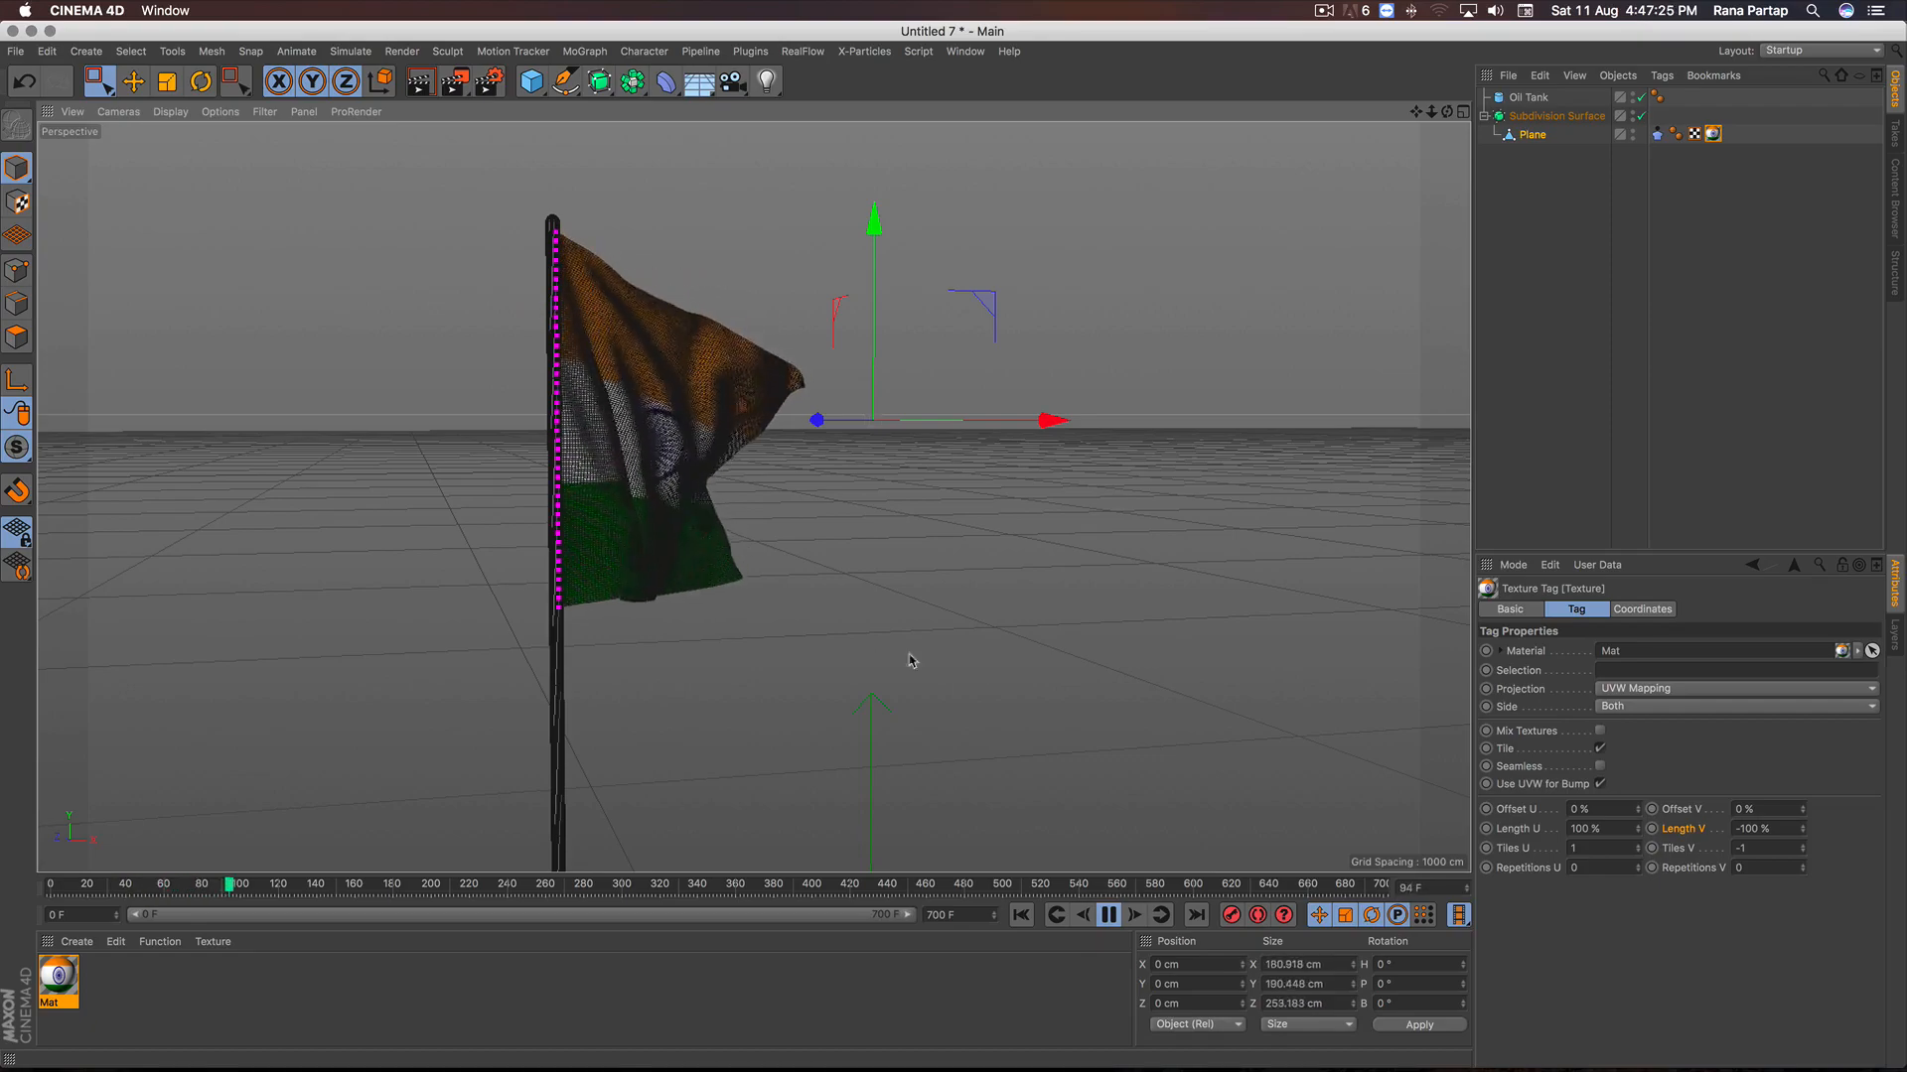
pyautogui.keyDown('alt'); pyautogui.moveTo(858, 640); pyautogui.dragTo(624, 639); pyautogui.keyUp('alt')
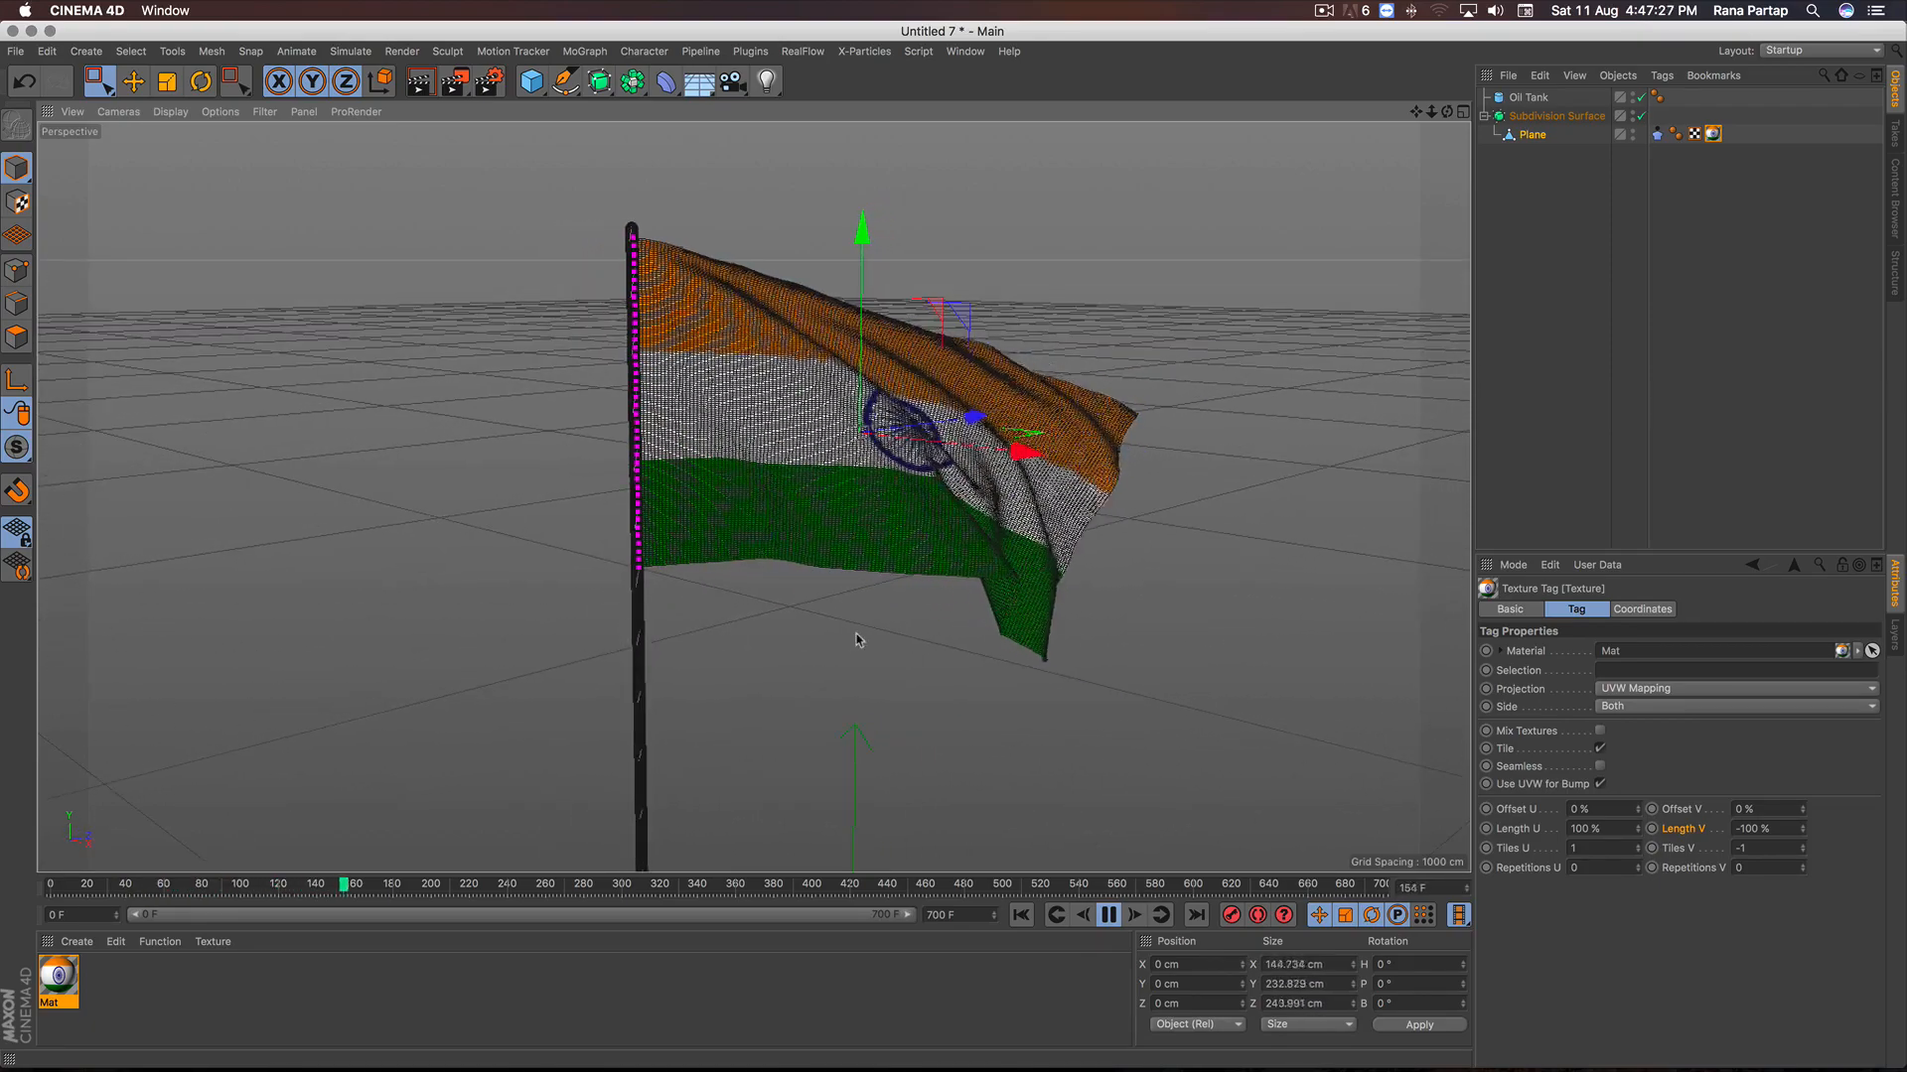
pyautogui.scroll(3, 859, 641)
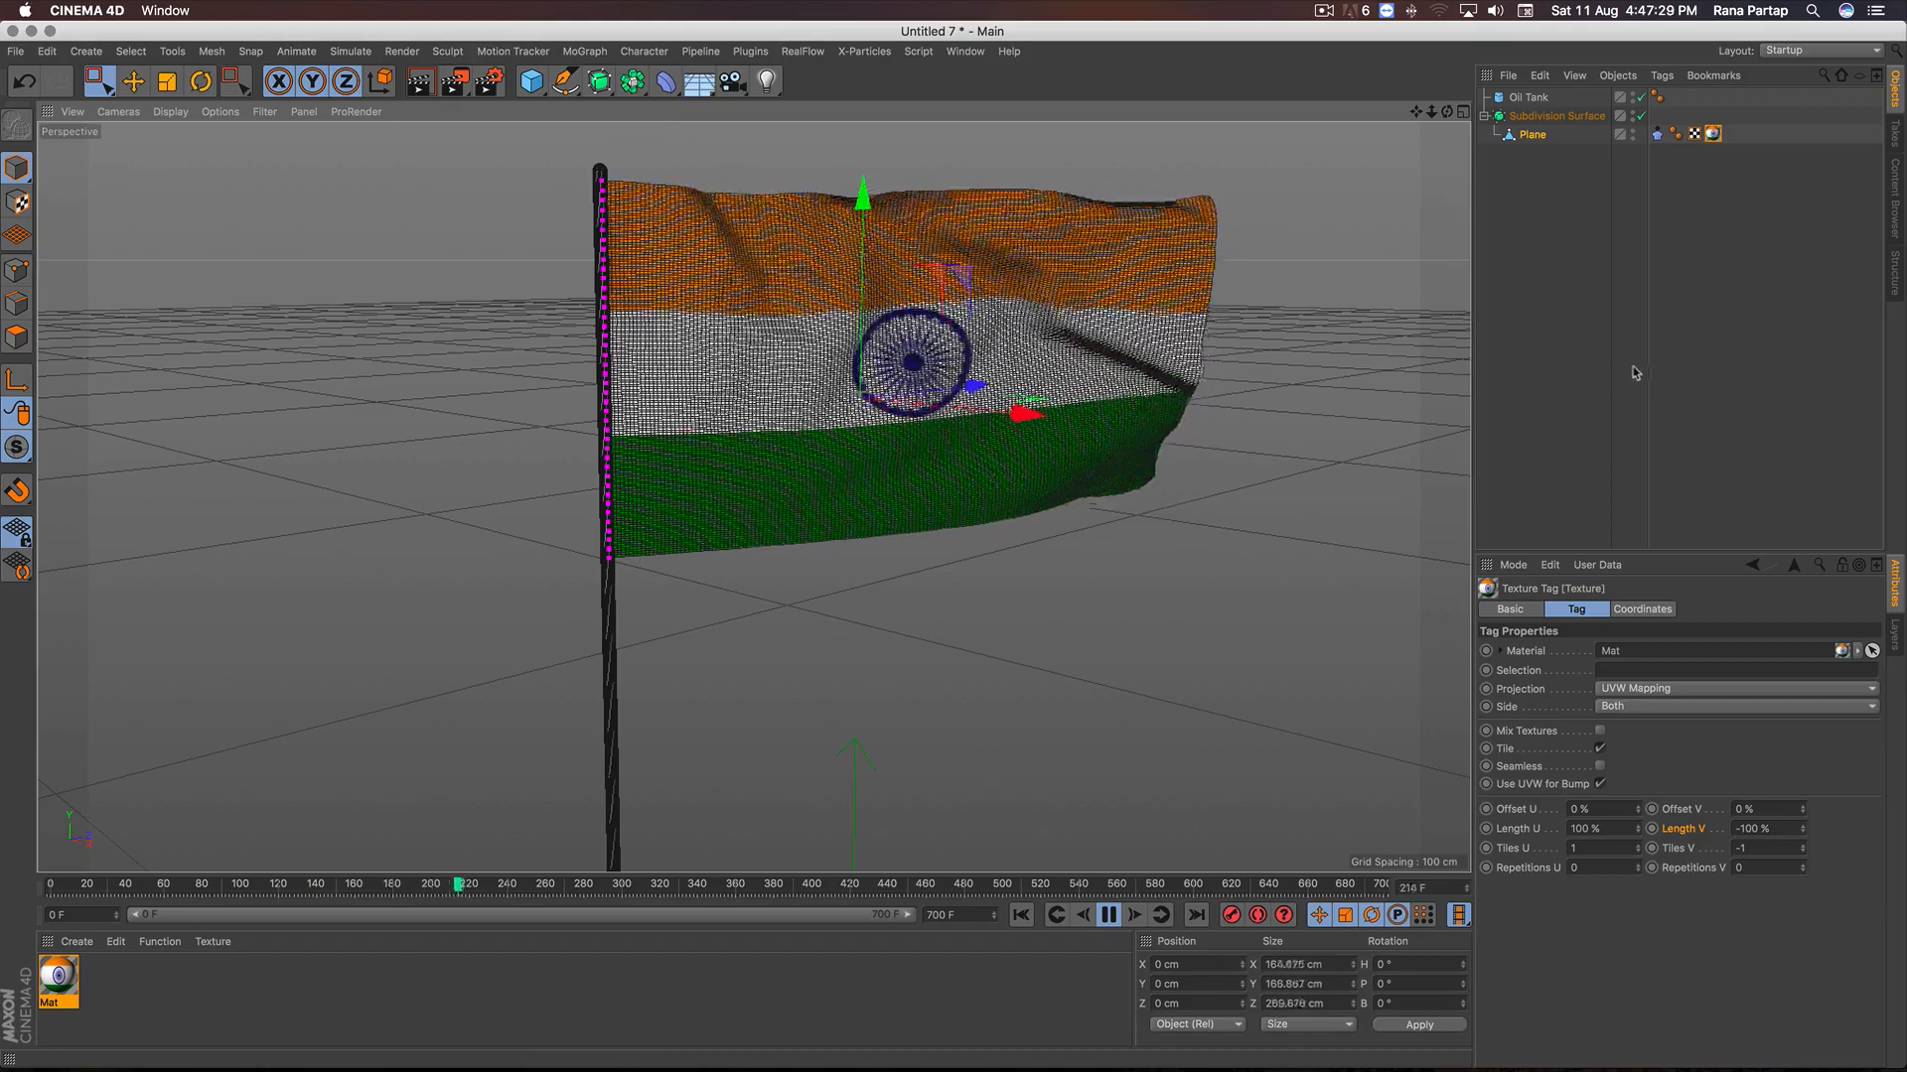
pyautogui.click(1585, 382)
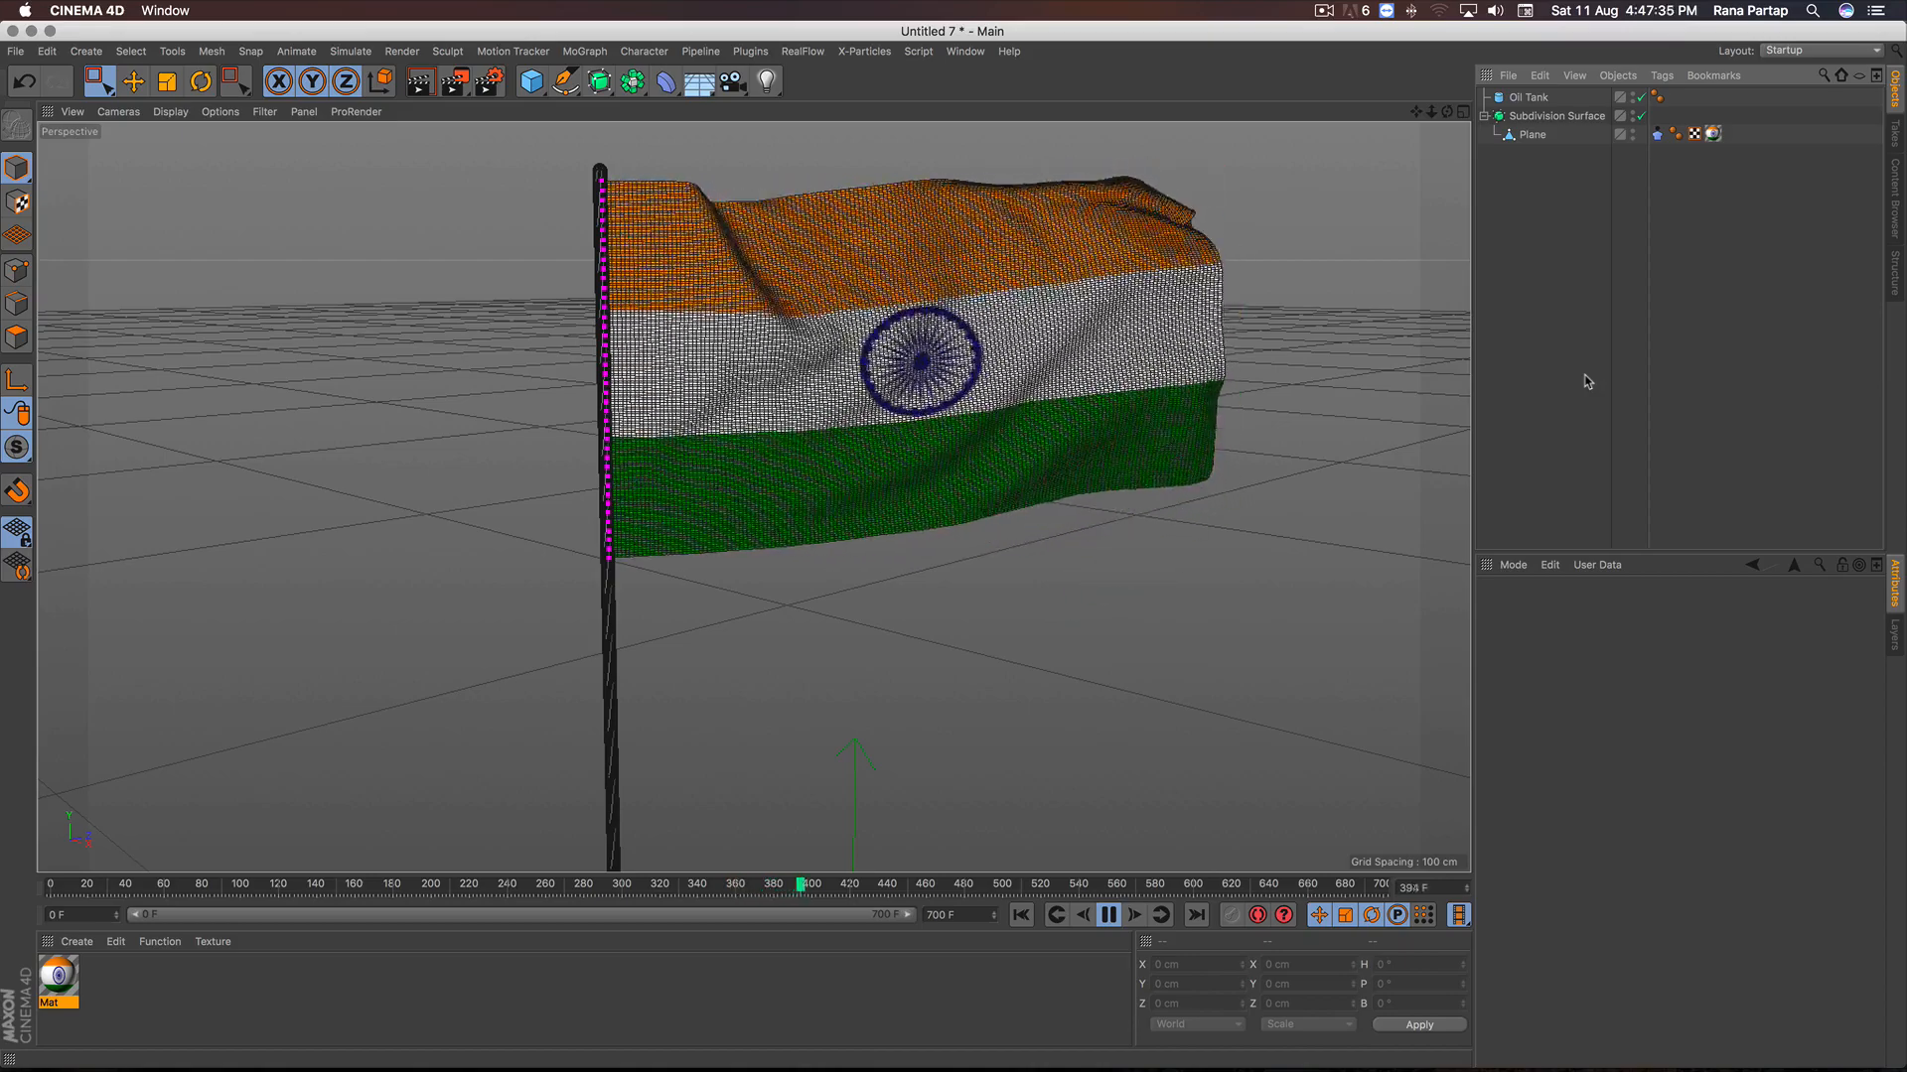
# Step: Switch the viewport to smooth shading without wireframe lines and examine the waving flag up close and from a distance
pyautogui.keyDown('alt'); pyautogui.moveTo(977, 429); pyautogui.dragTo(948, 552, button='right'); pyautogui.keyUp('alt')
pyautogui.keyDown('alt'); pyautogui.moveTo(1023, 552); pyautogui.dragTo(938, 499, button='middle'); pyautogui.keyUp('alt')
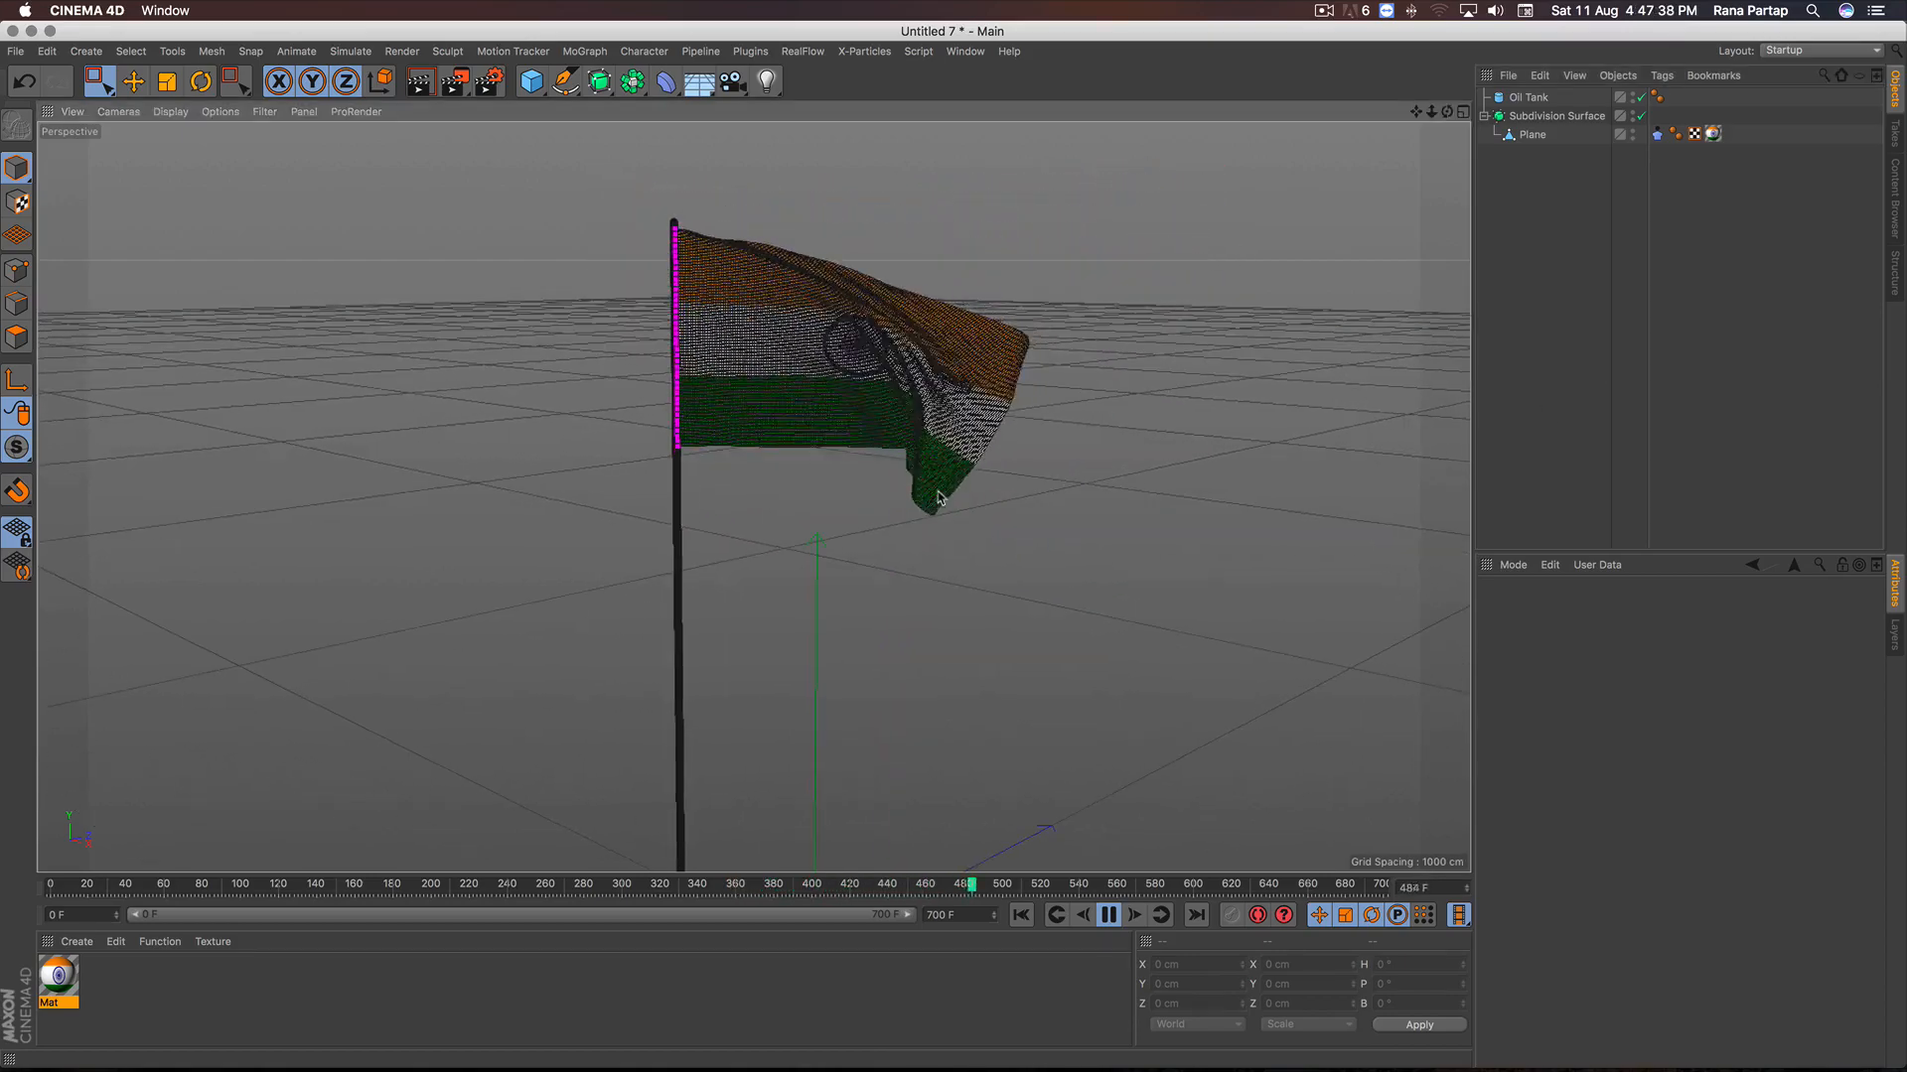
pyautogui.click(175, 112)
pyautogui.click(188, 135)
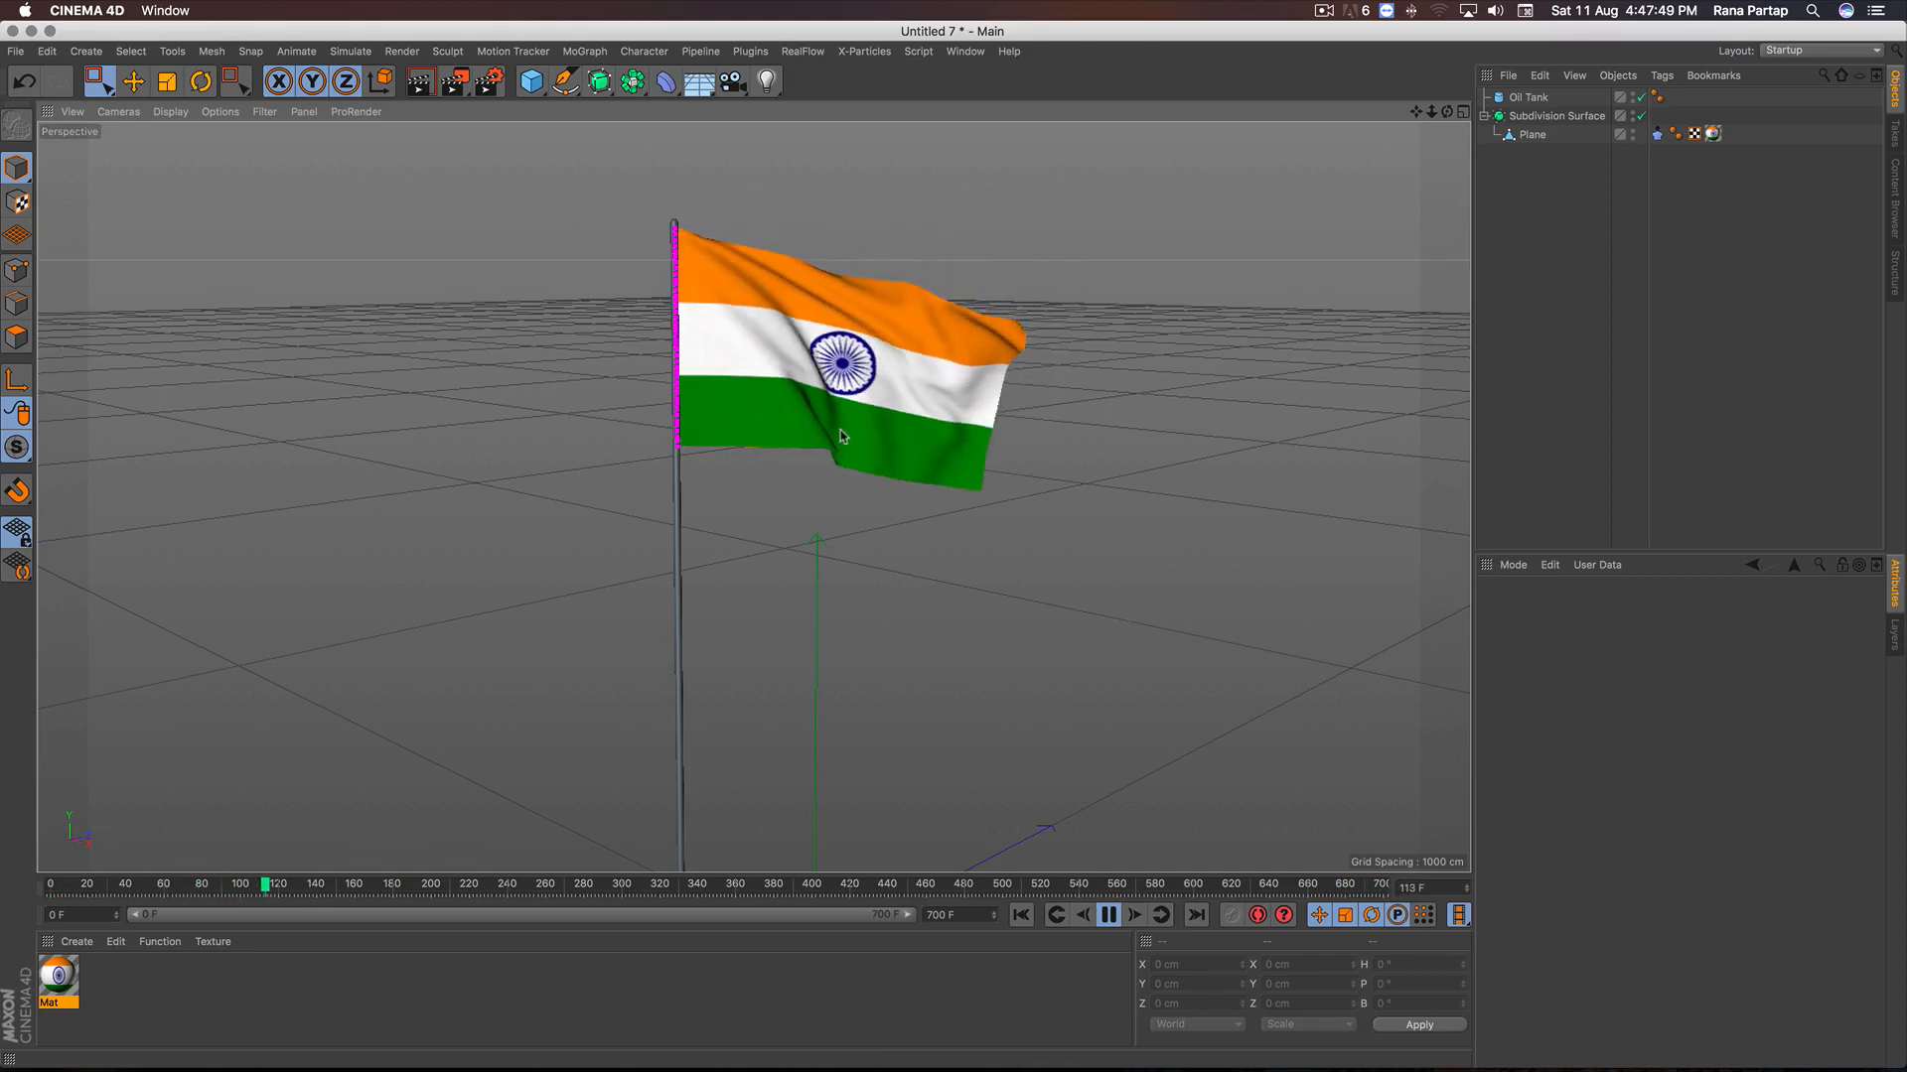
pyautogui.keyDown('alt'); pyautogui.moveTo(829, 409); pyautogui.dragTo(874, 265, button='right'); pyautogui.keyUp('alt')
pyautogui.keyDown('alt'); pyautogui.moveTo(883, 324); pyautogui.dragTo(846, 404, button='middle'); pyautogui.keyUp('alt')
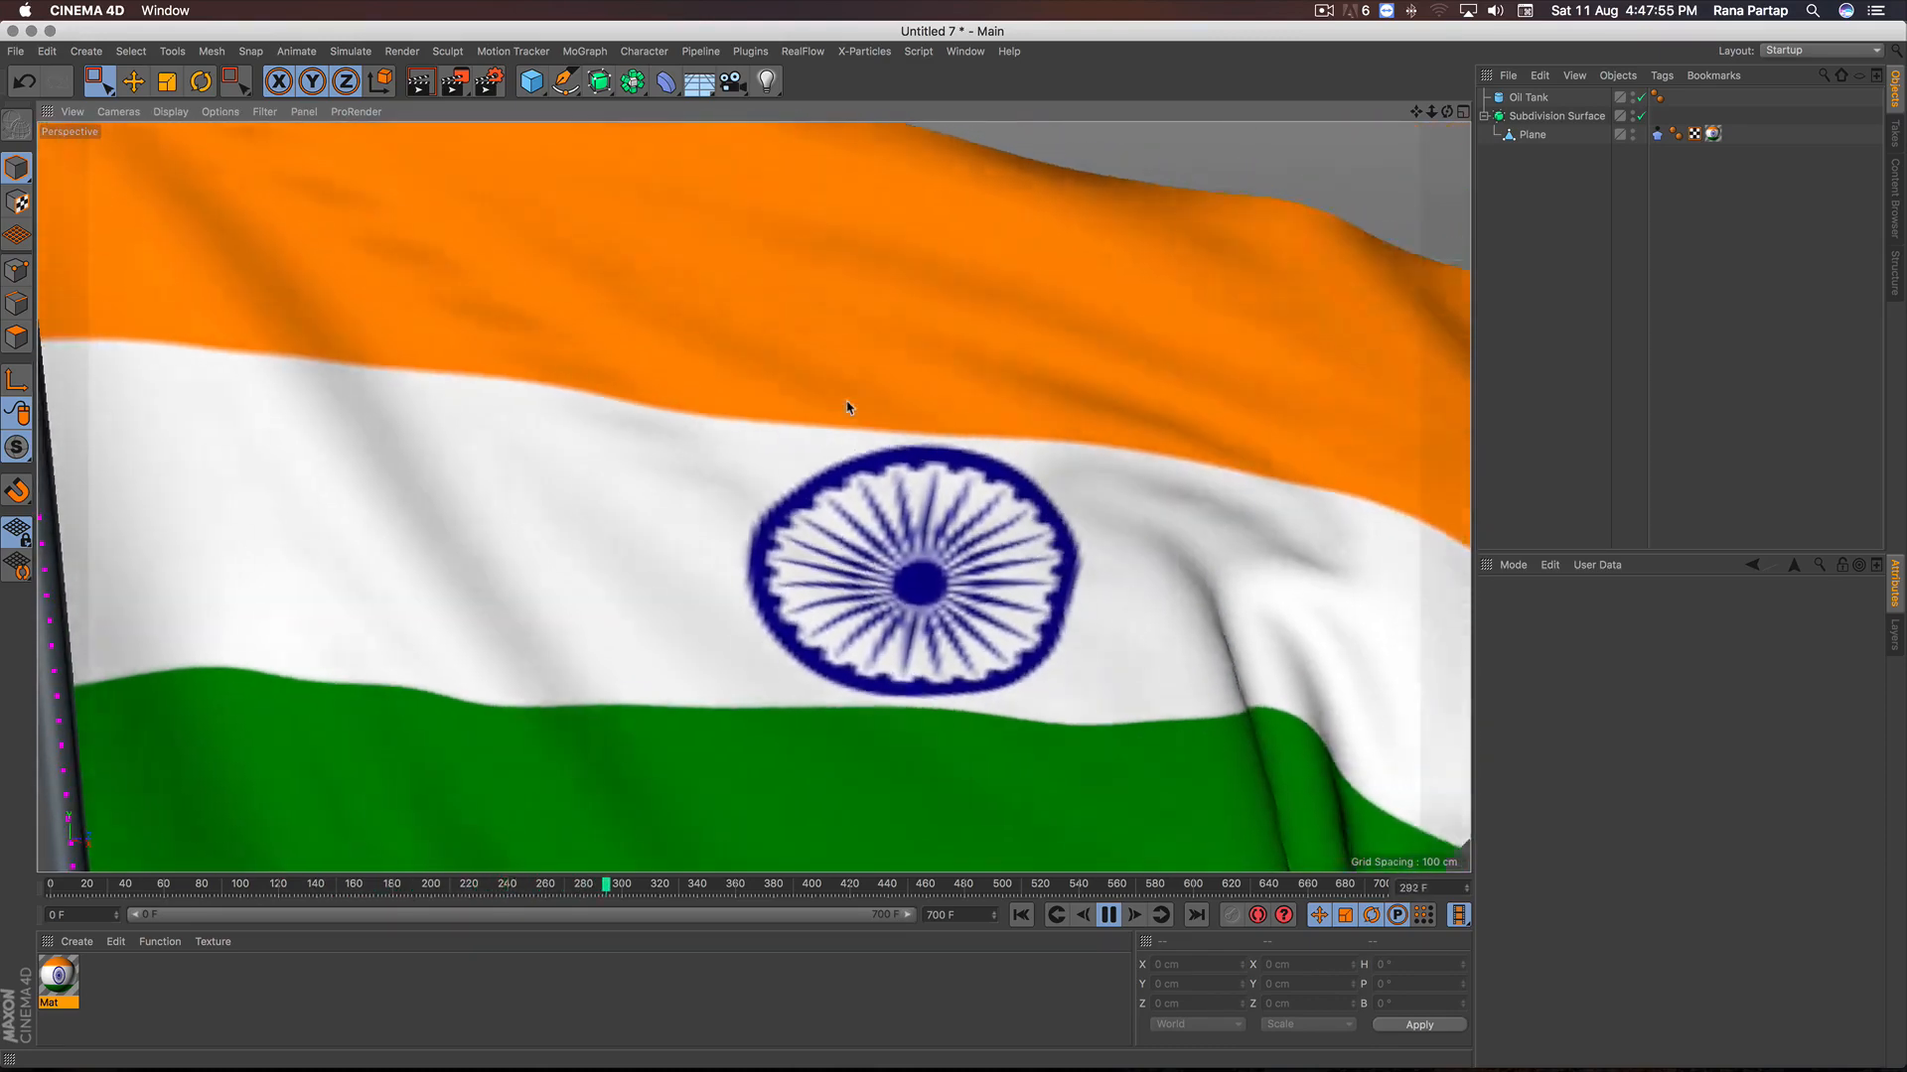
pyautogui.keyDown('alt'); pyautogui.moveTo(846, 404); pyautogui.dragTo(839, 581, button='right'); pyautogui.keyUp('alt')
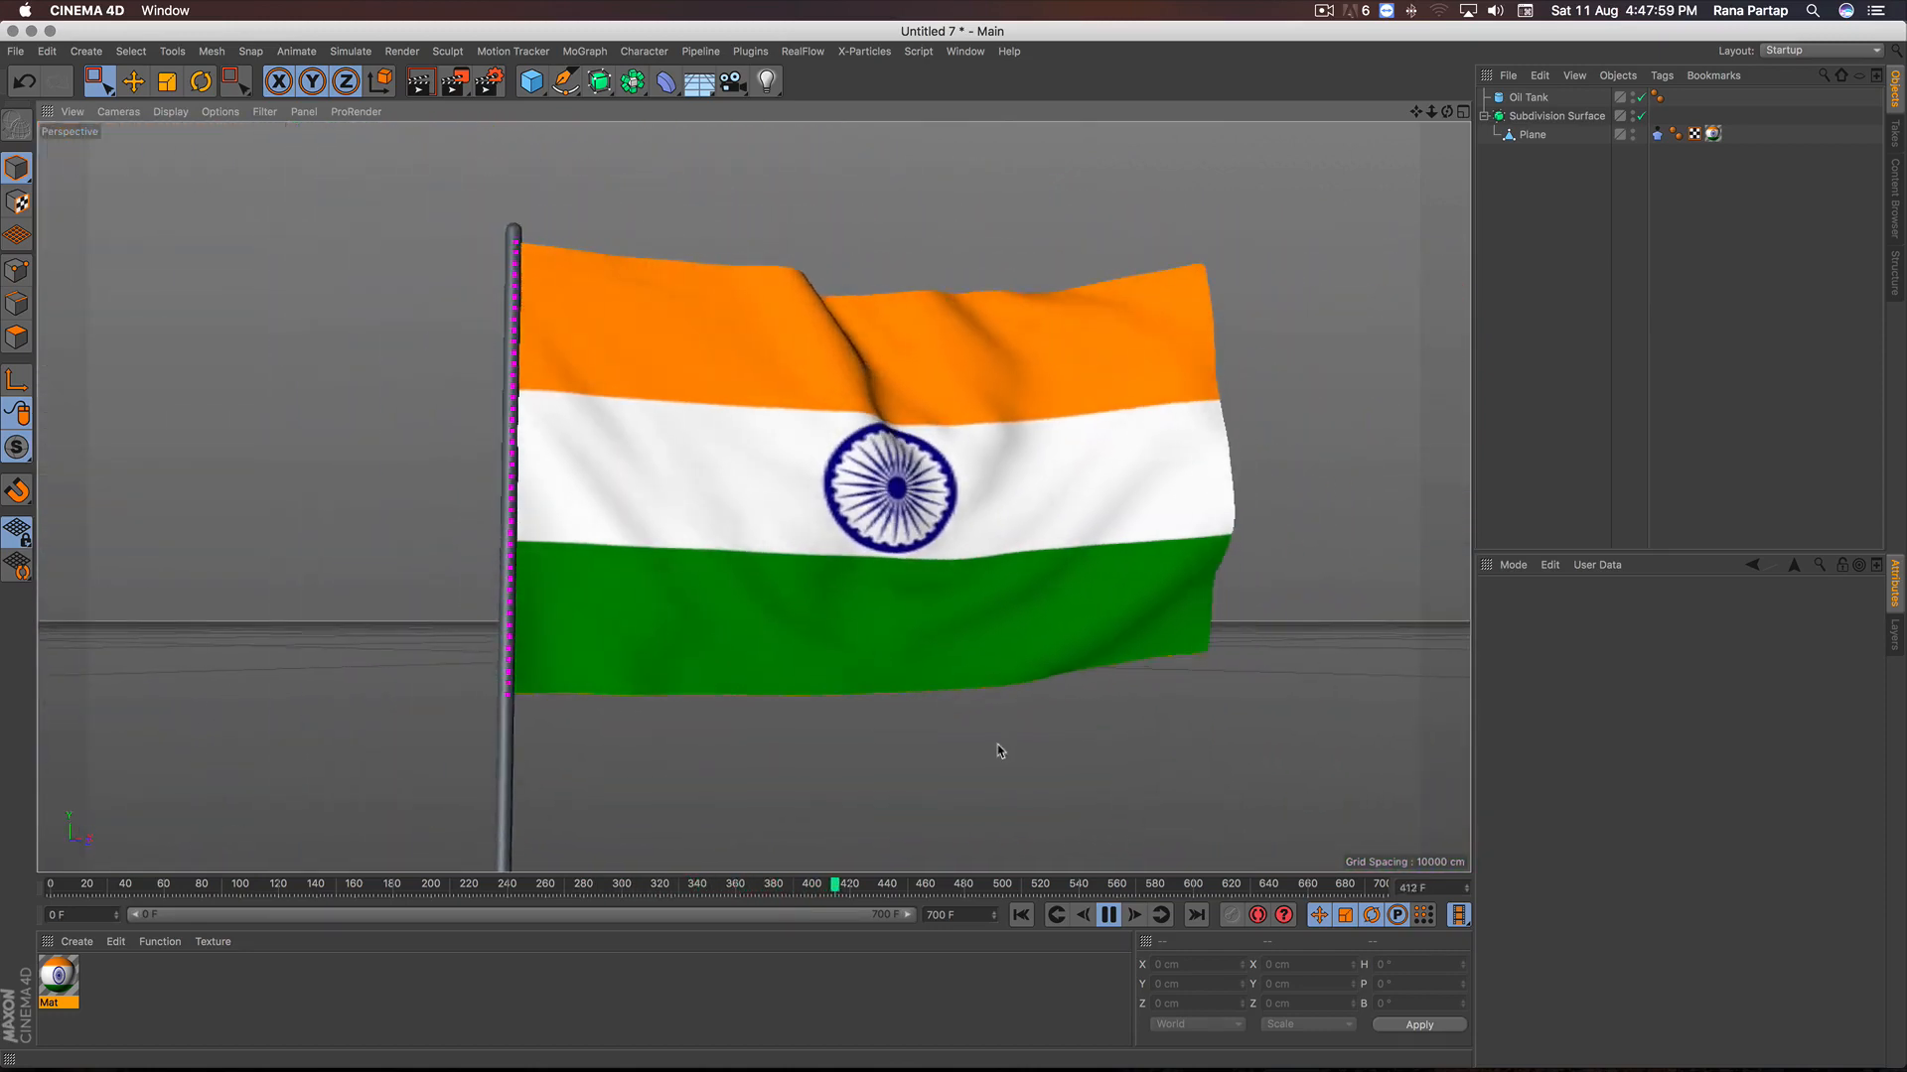
pyautogui.scroll(-5, 831, 521)
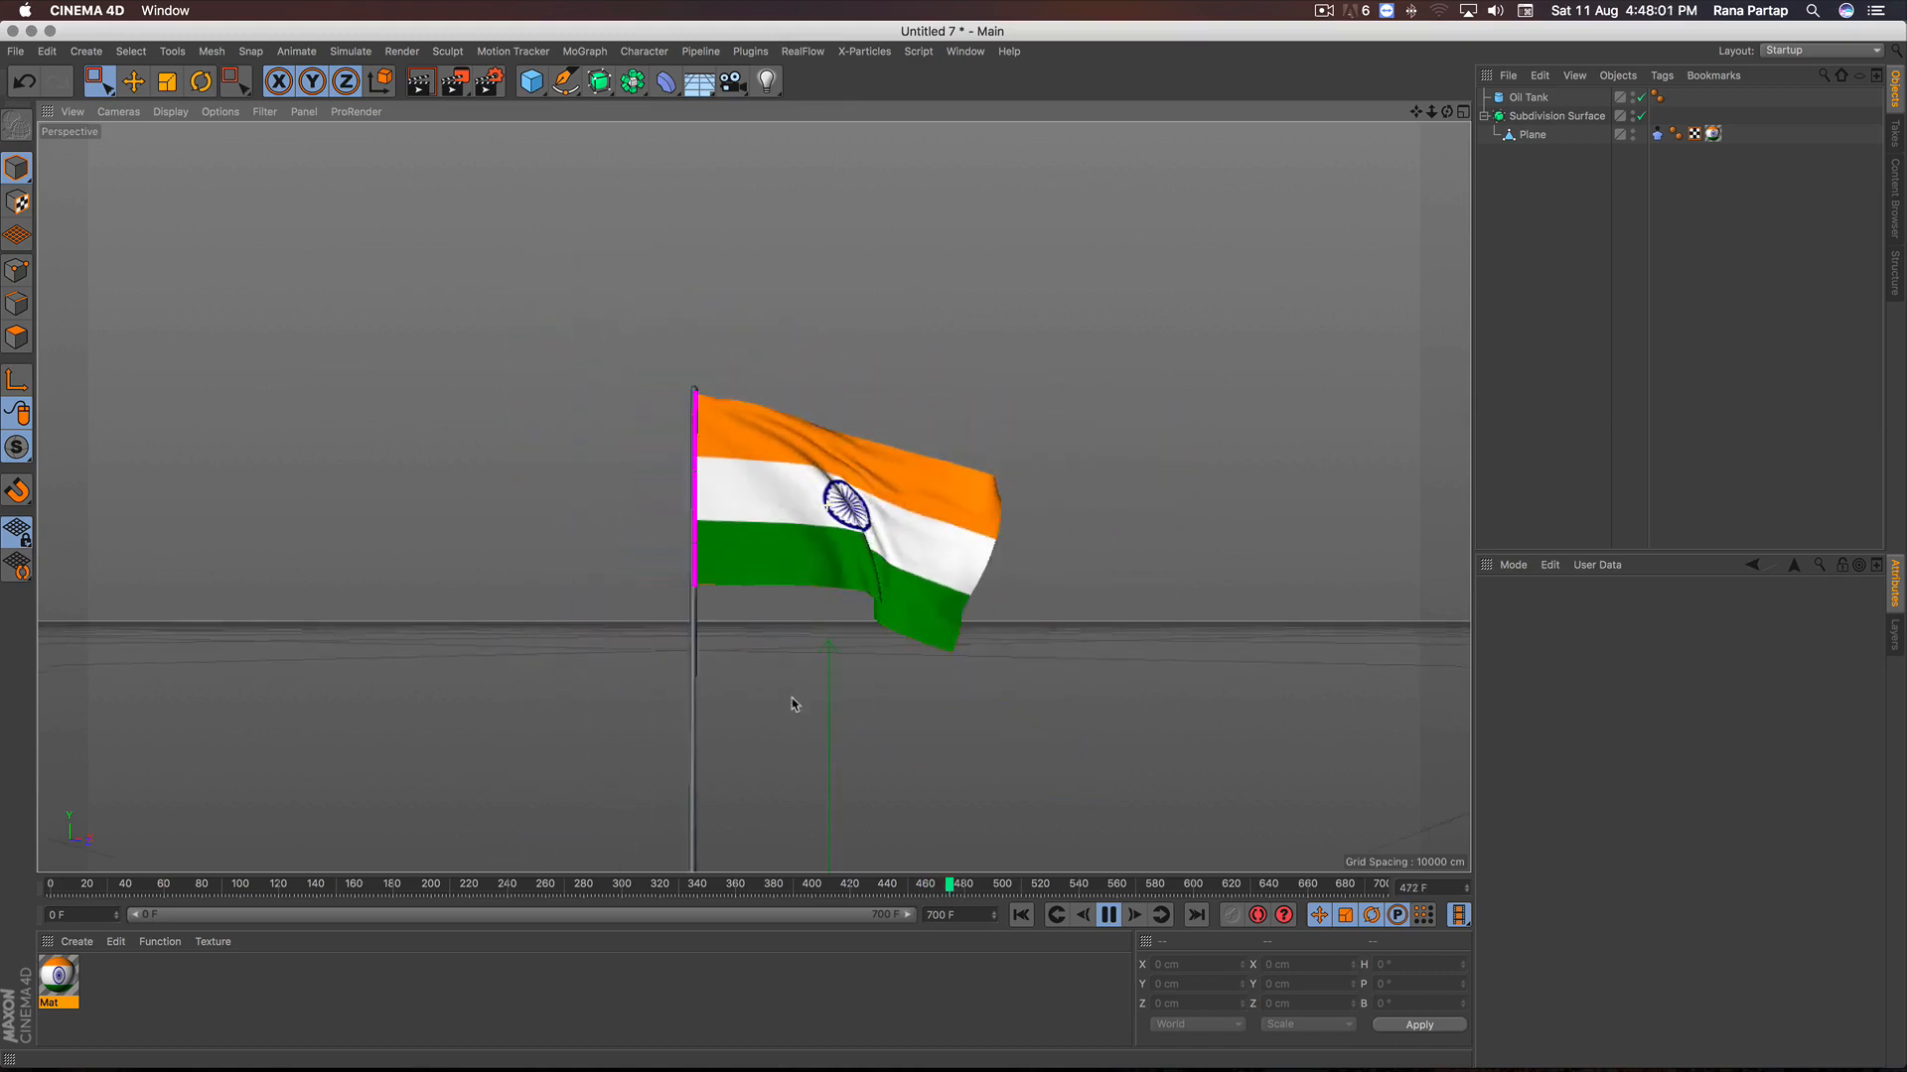
pyautogui.keyDown('alt'); pyautogui.moveTo(805, 647); pyautogui.dragTo(801, 689); pyautogui.keyUp('alt')
pyautogui.keyDown('alt'); pyautogui.moveTo(806, 715); pyautogui.dragTo(790, 538, button='middle'); pyautogui.keyUp('alt')
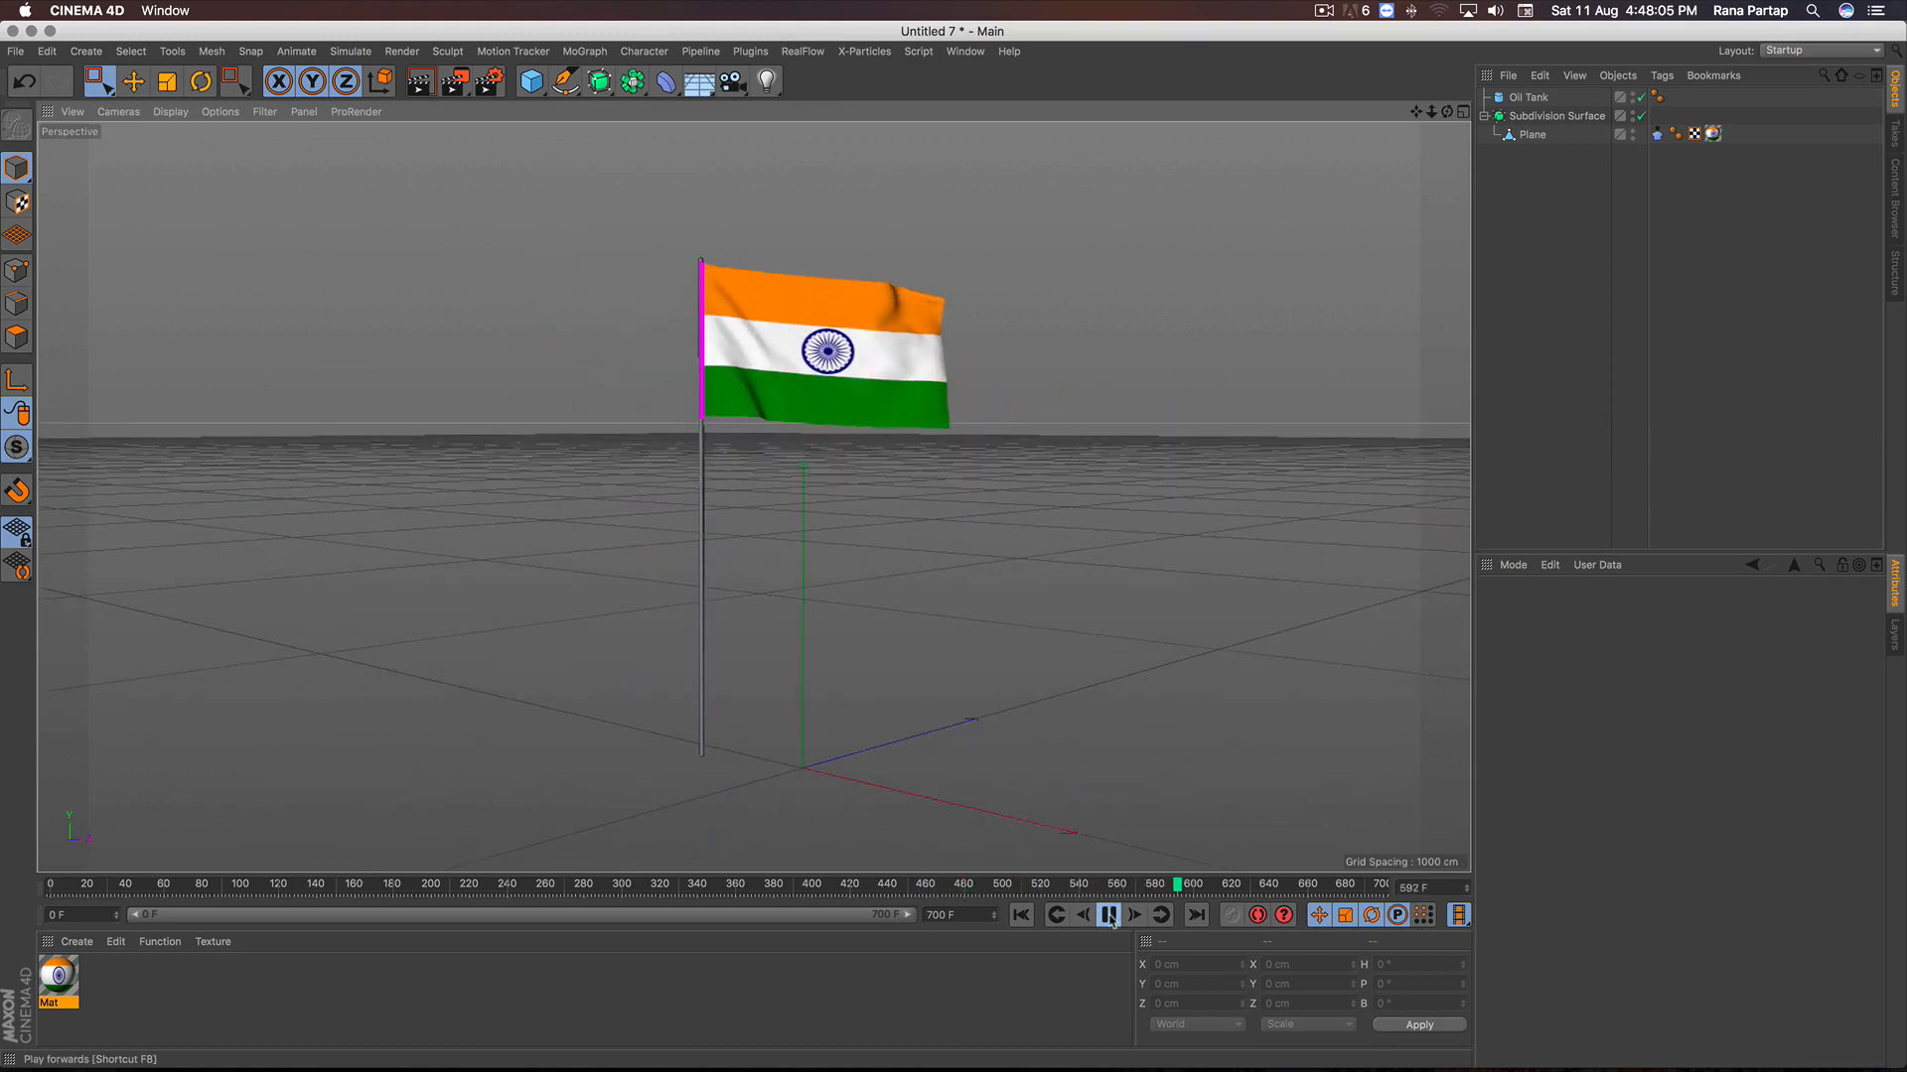
# Step: Stop the playback and group the Oil Tank pole, the Subdivision Surface and its plane under one null
pyautogui.click(1109, 914)
pyautogui.moveTo(1510, 183); pyautogui.dragTo(1541, 93)
pyautogui.rightClick(1540, 95)
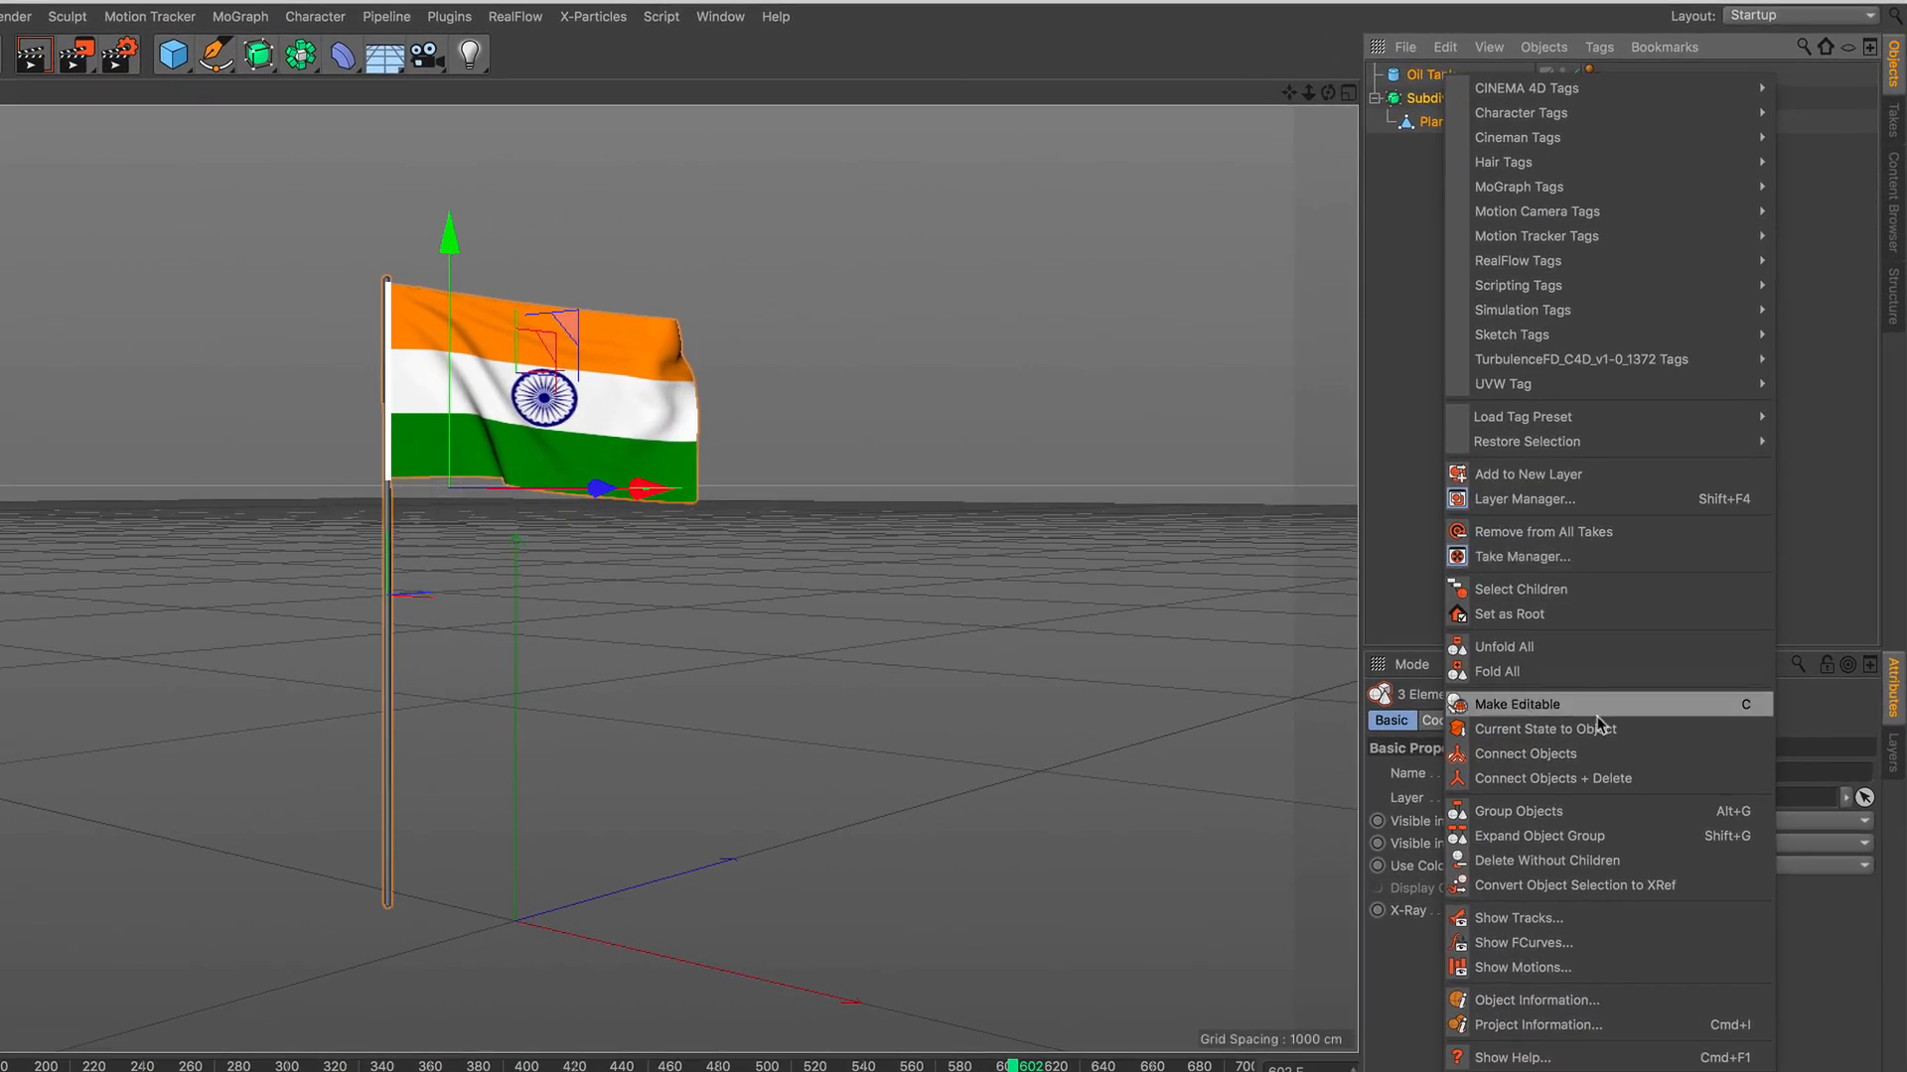
pyautogui.click(1591, 809)
pyautogui.scroll(-1, 492, 582)
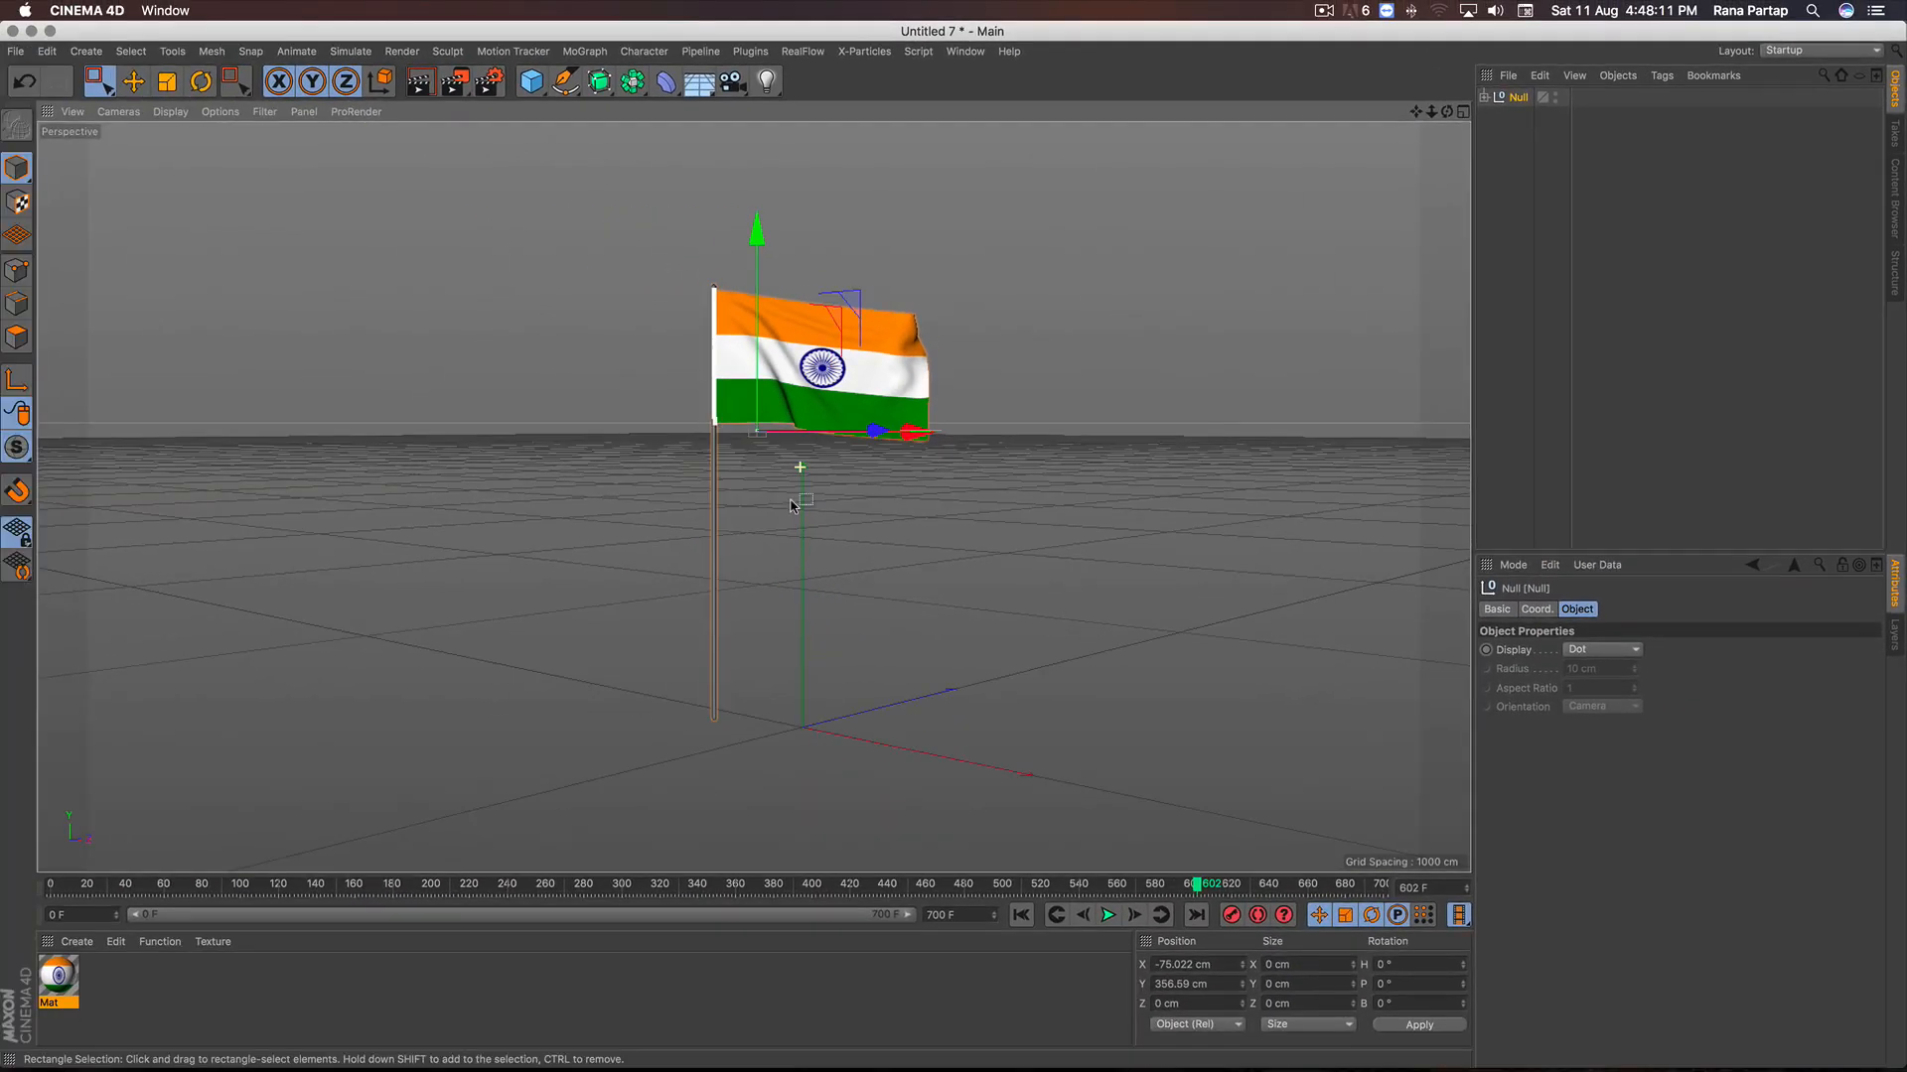
# Step: Add a floor object and a sky object to the scene
pyautogui.scroll(1, 492, 582)
pyautogui.keyDown('alt'); pyautogui.moveTo(504, 537); pyautogui.dragTo(483, 576); pyautogui.keyUp('alt')
pyautogui.scroll(1, 780, 493)
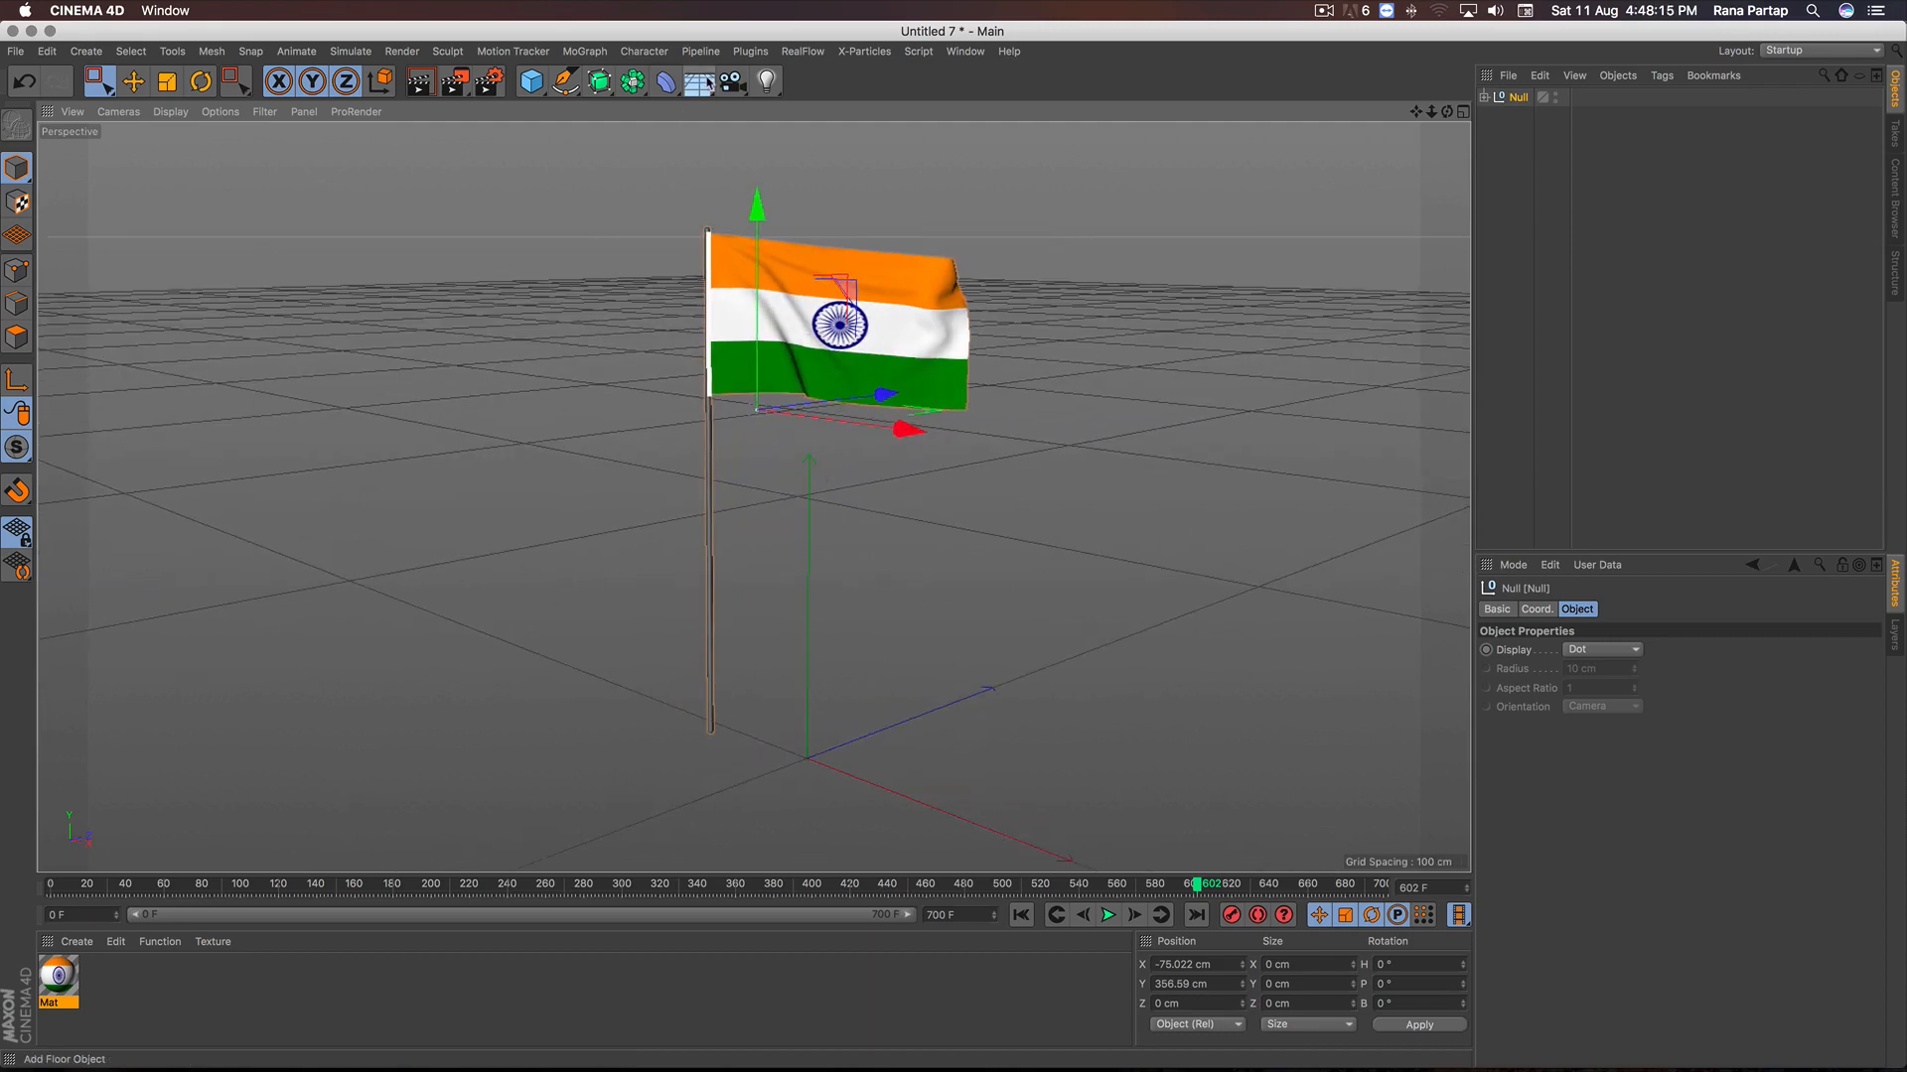
pyautogui.moveTo(699, 81); pyautogui.dragTo(795, 111)
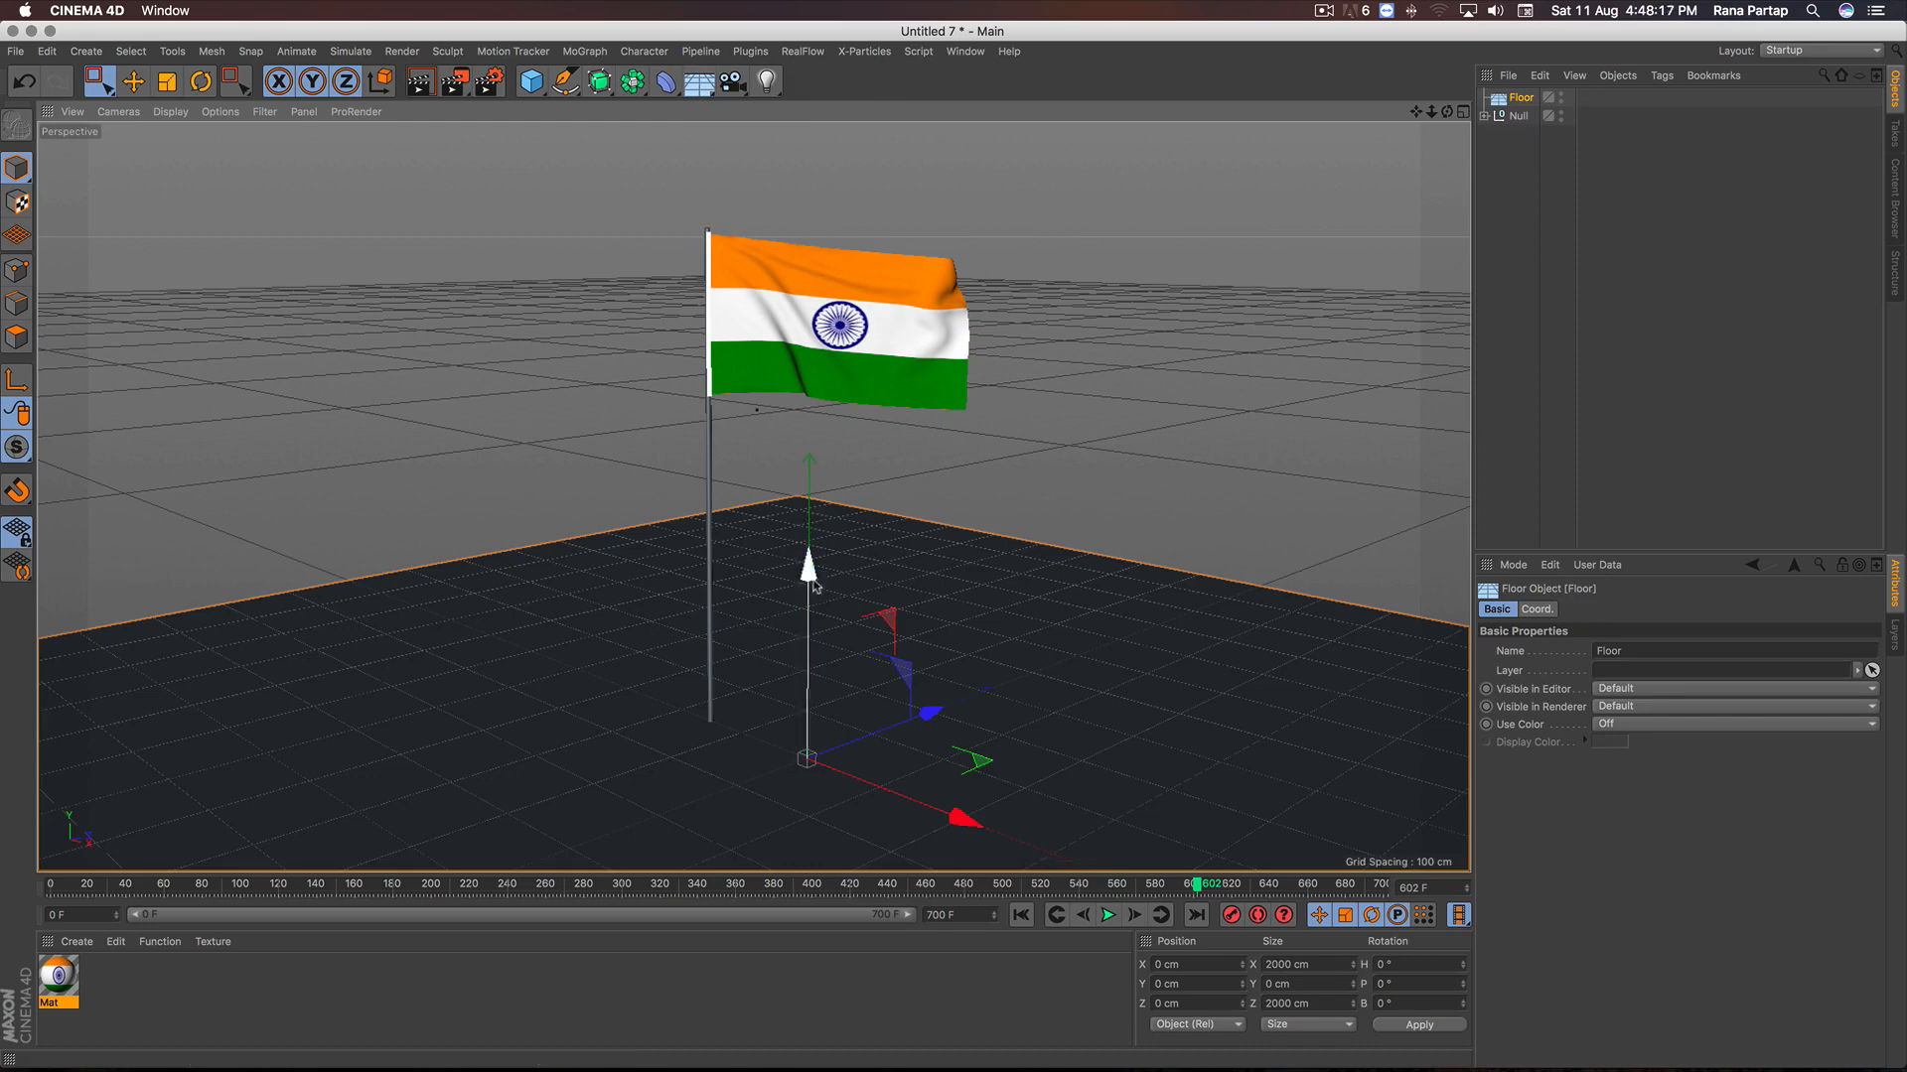
pyautogui.scroll(2, 767, 545)
pyautogui.scroll(-1, 767, 553)
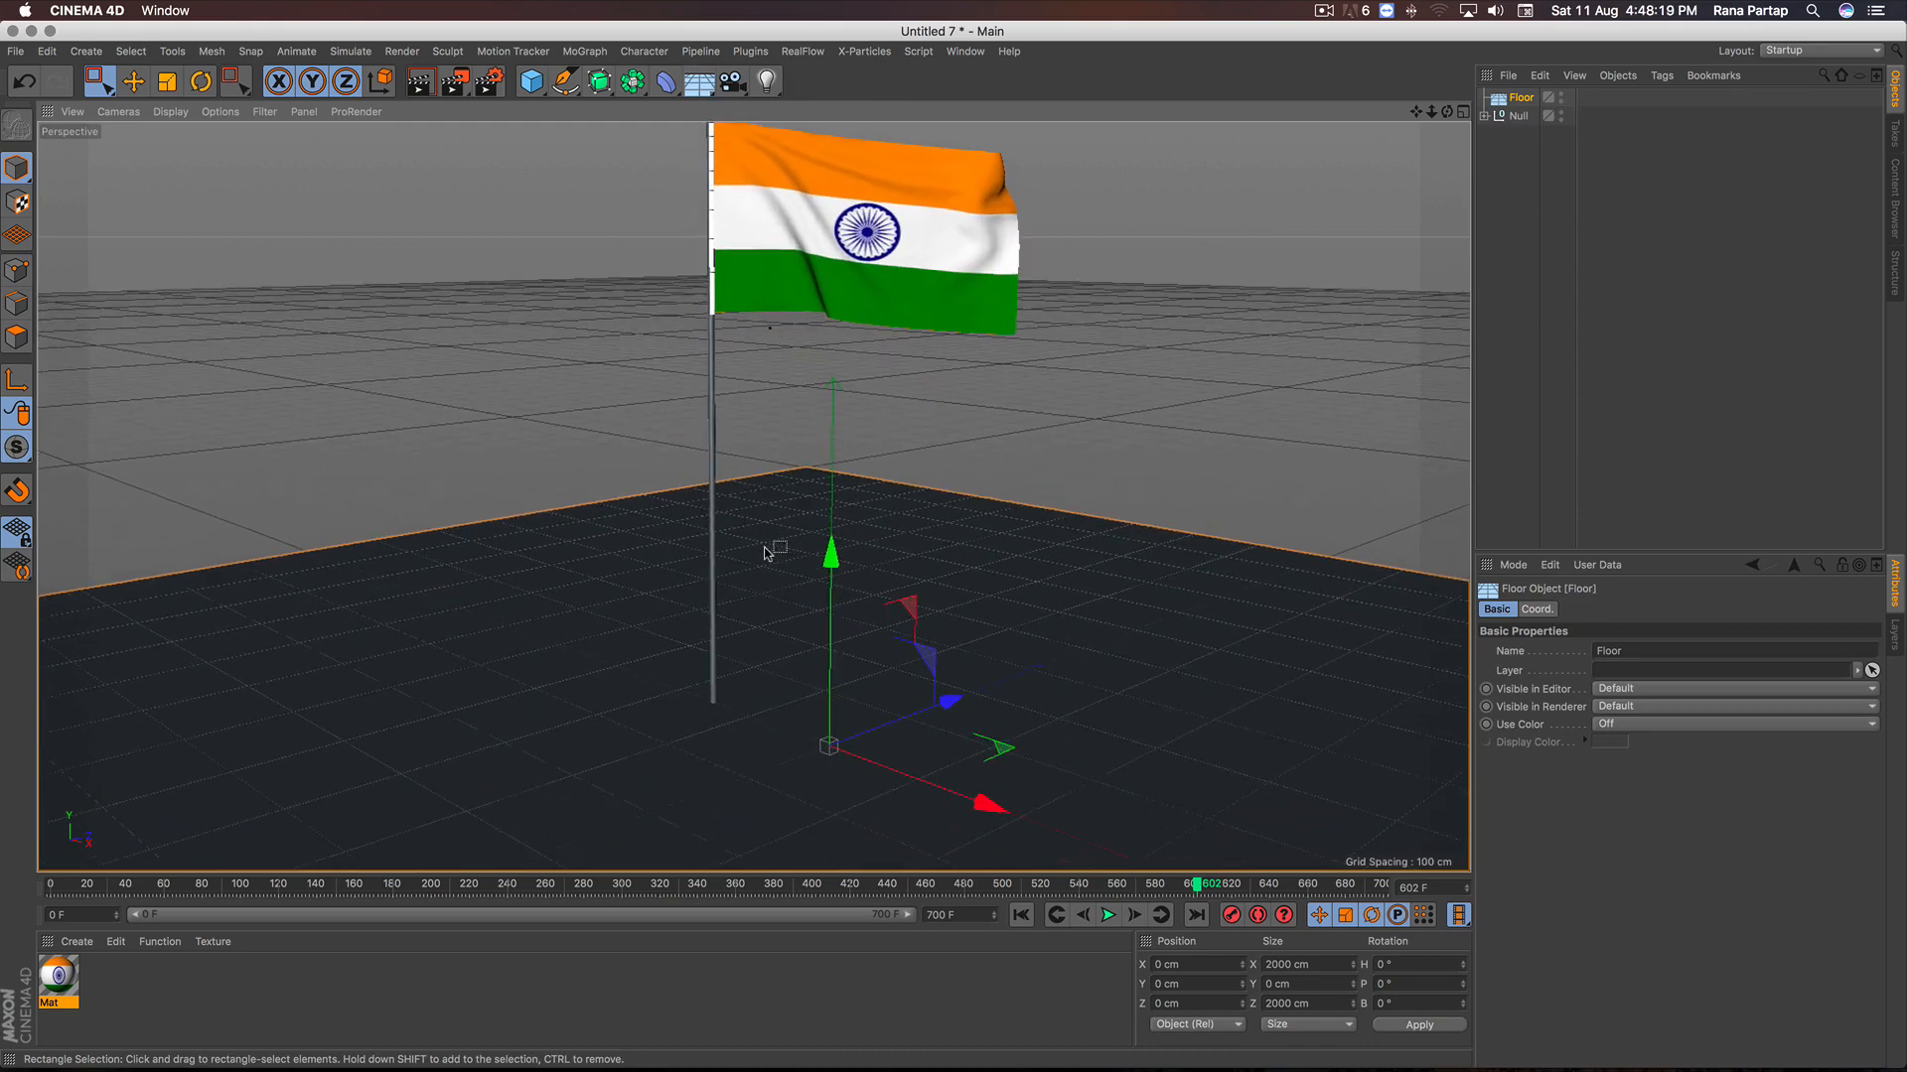
pyautogui.keyDown('alt'); pyautogui.moveTo(753, 496); pyautogui.dragTo(748, 517, button='middle'); pyautogui.keyUp('alt')
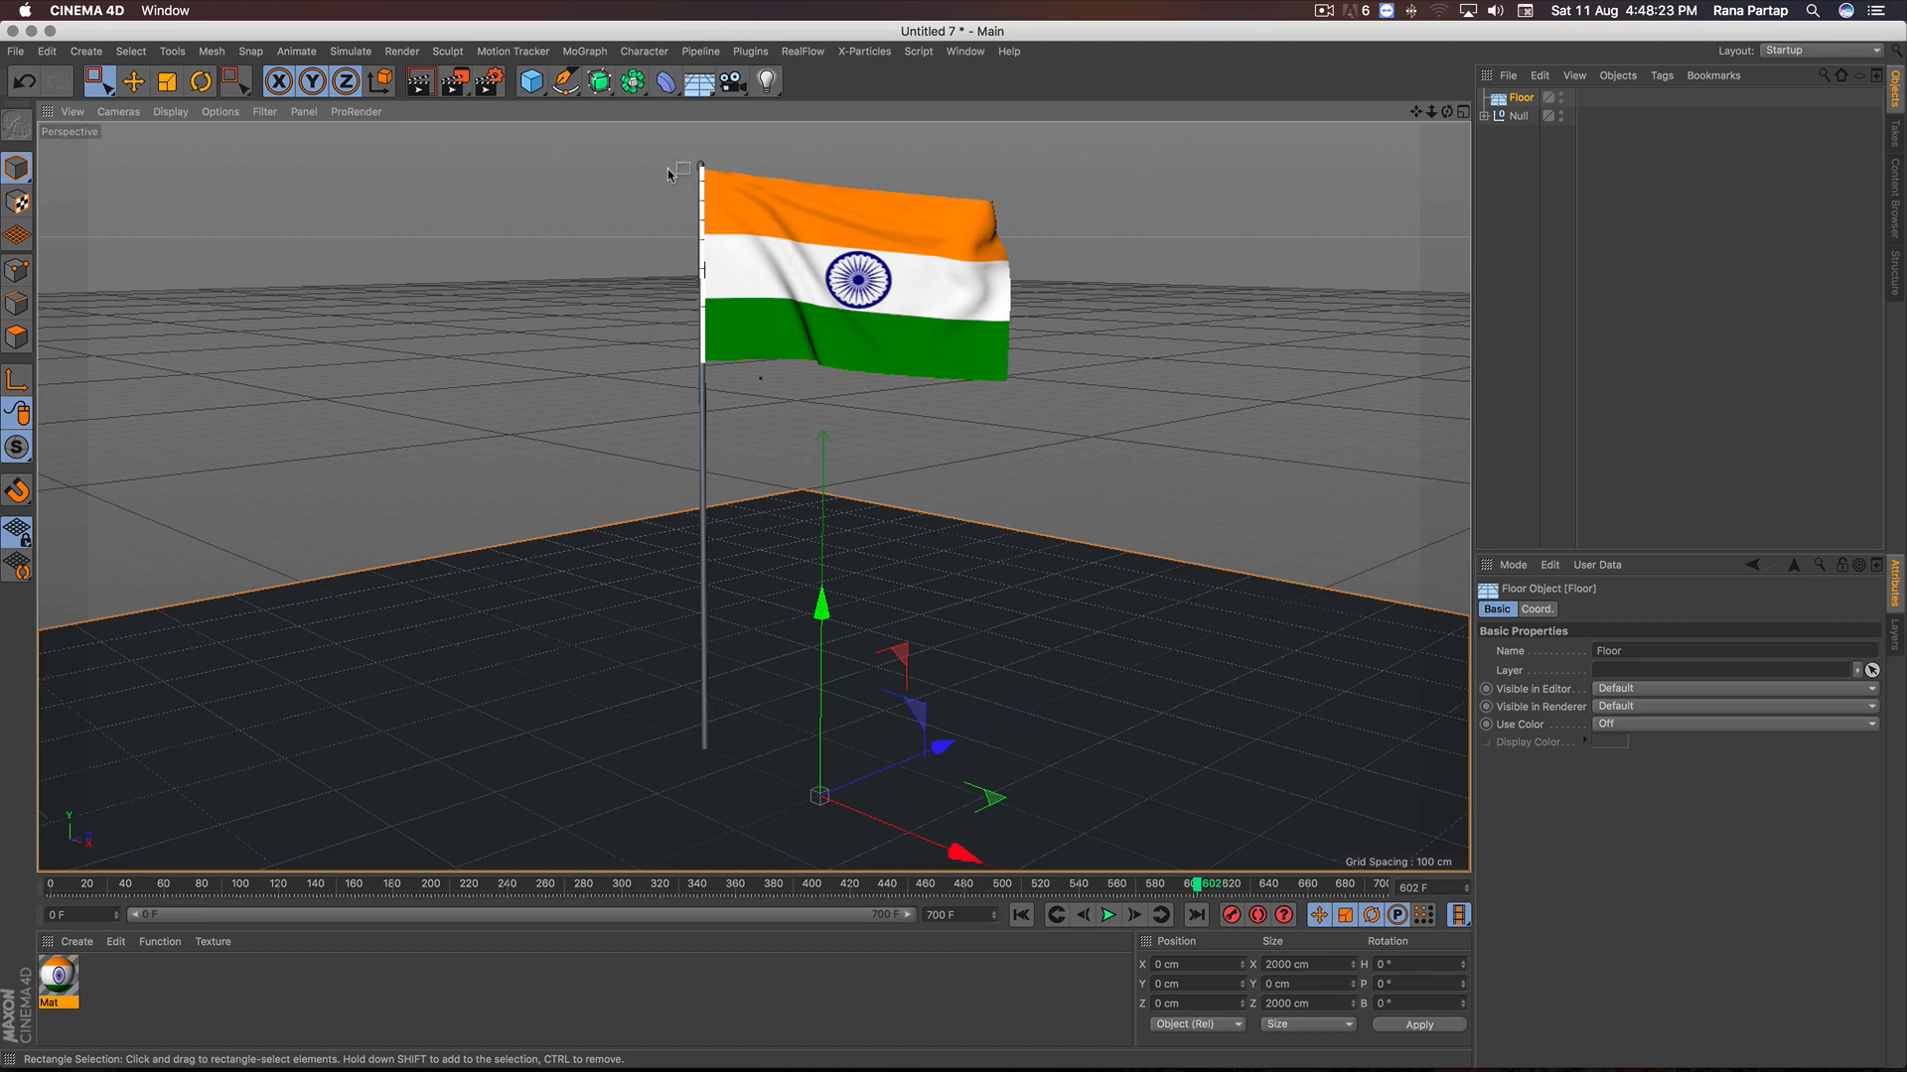
pyautogui.moveTo(698, 82); pyautogui.dragTo(797, 139)
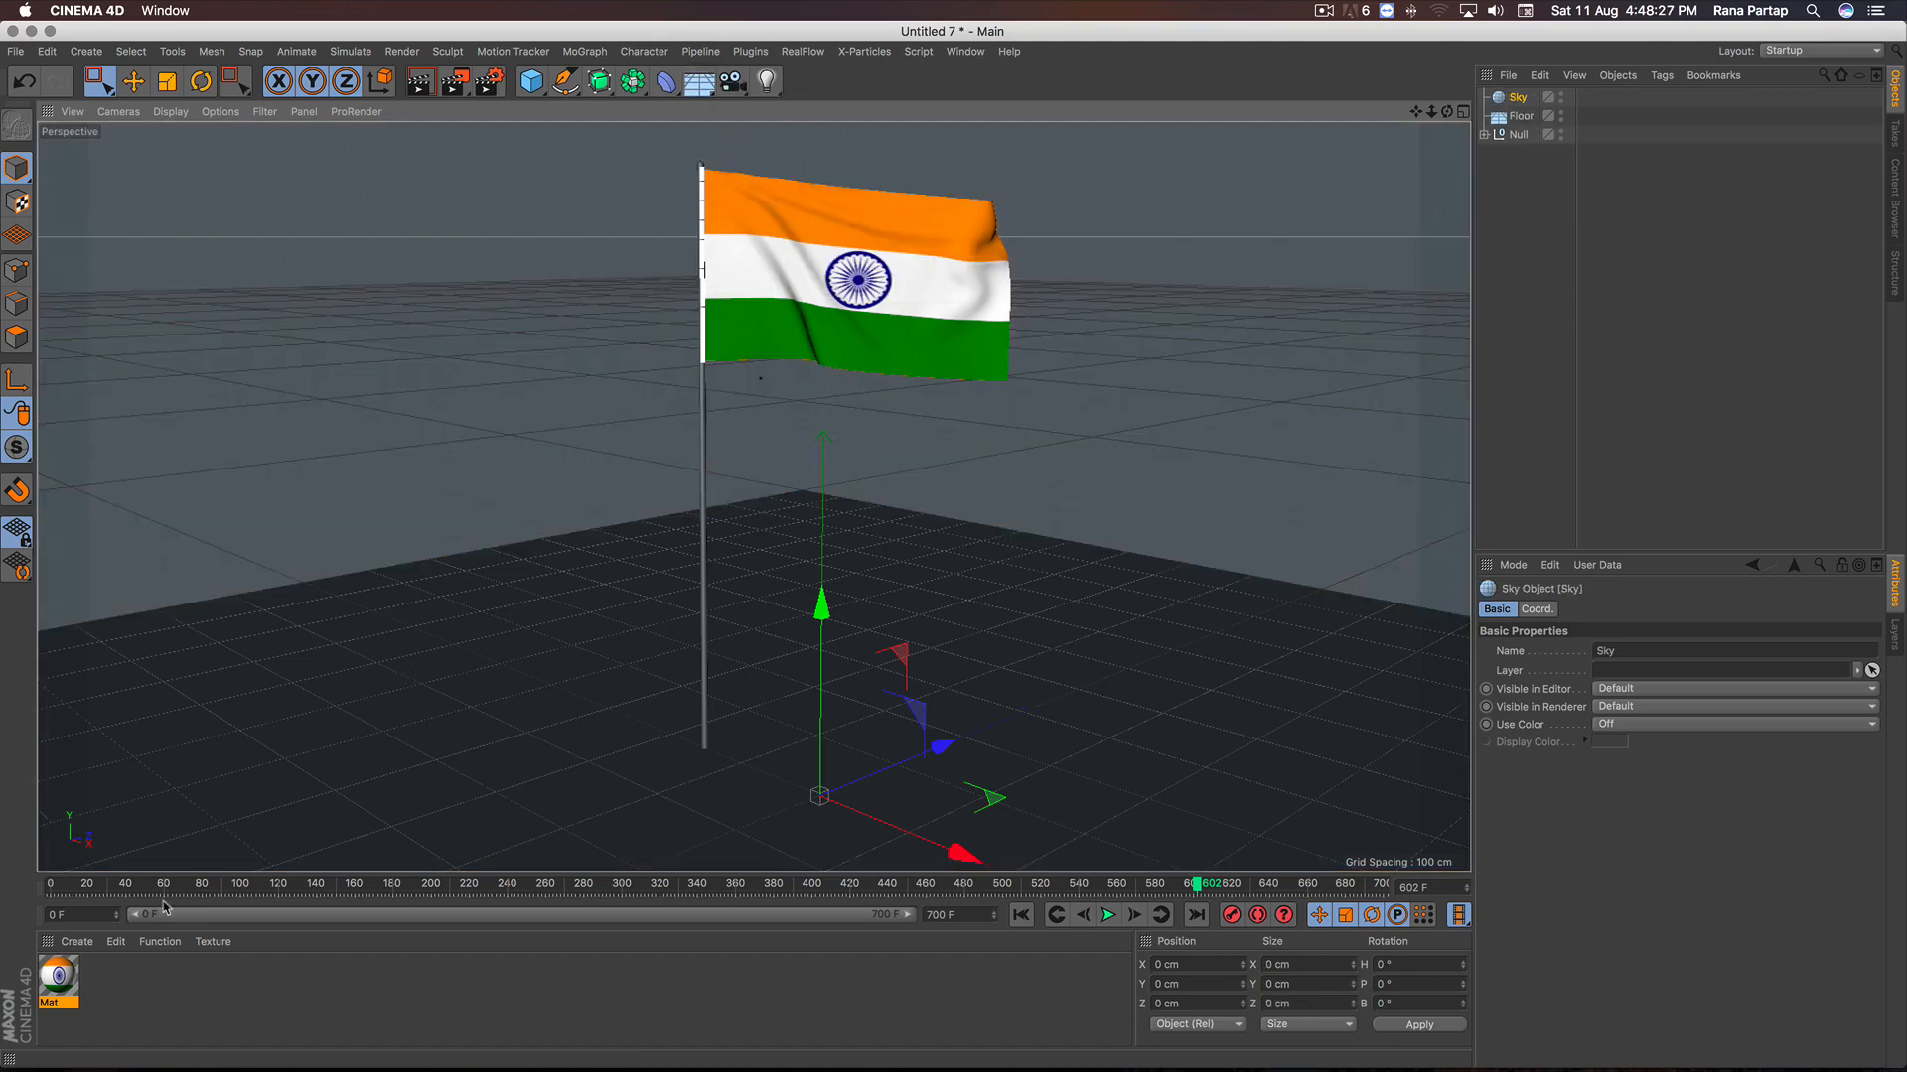
# Step: Create a new material with reflectance disabled and a Gradient shader as its color texture, and open the gradient's settings
pyautogui.click(77, 941)
pyautogui.click(164, 779)
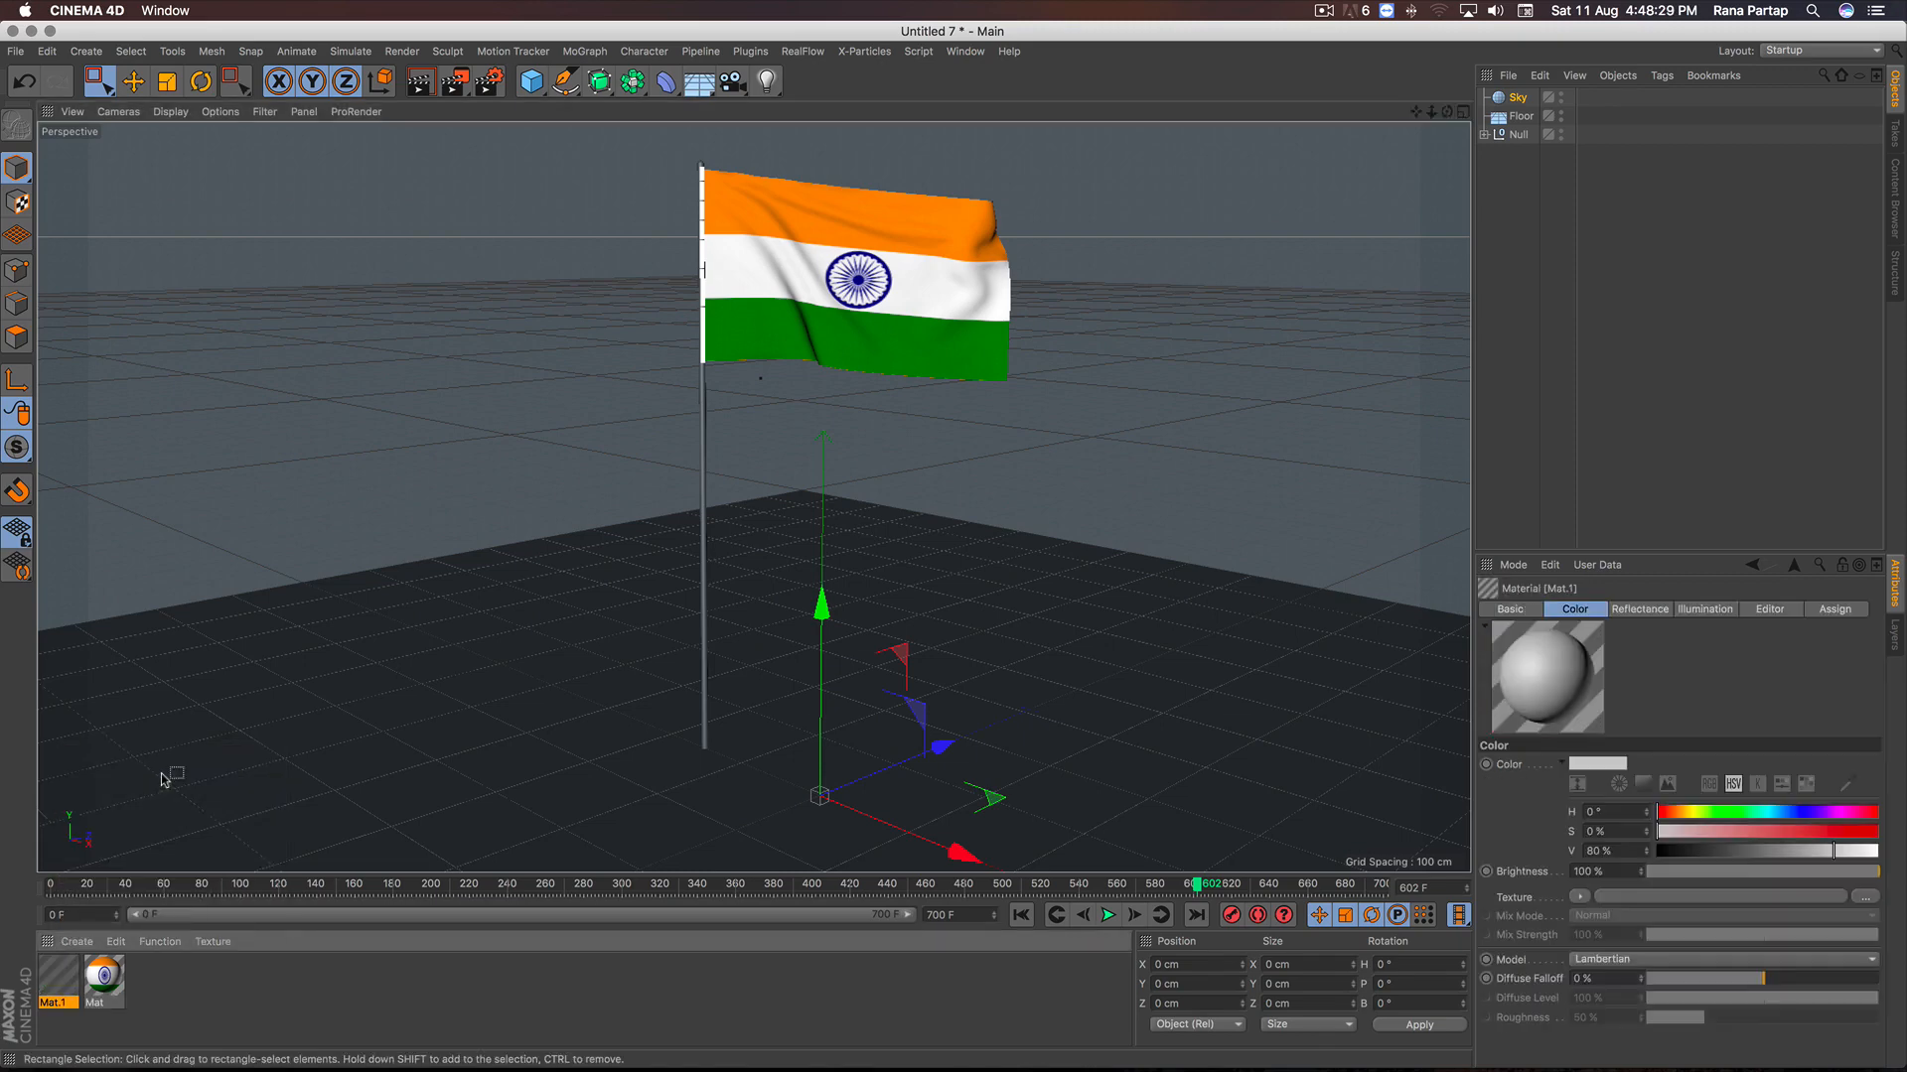
pyautogui.doubleClick(69, 973)
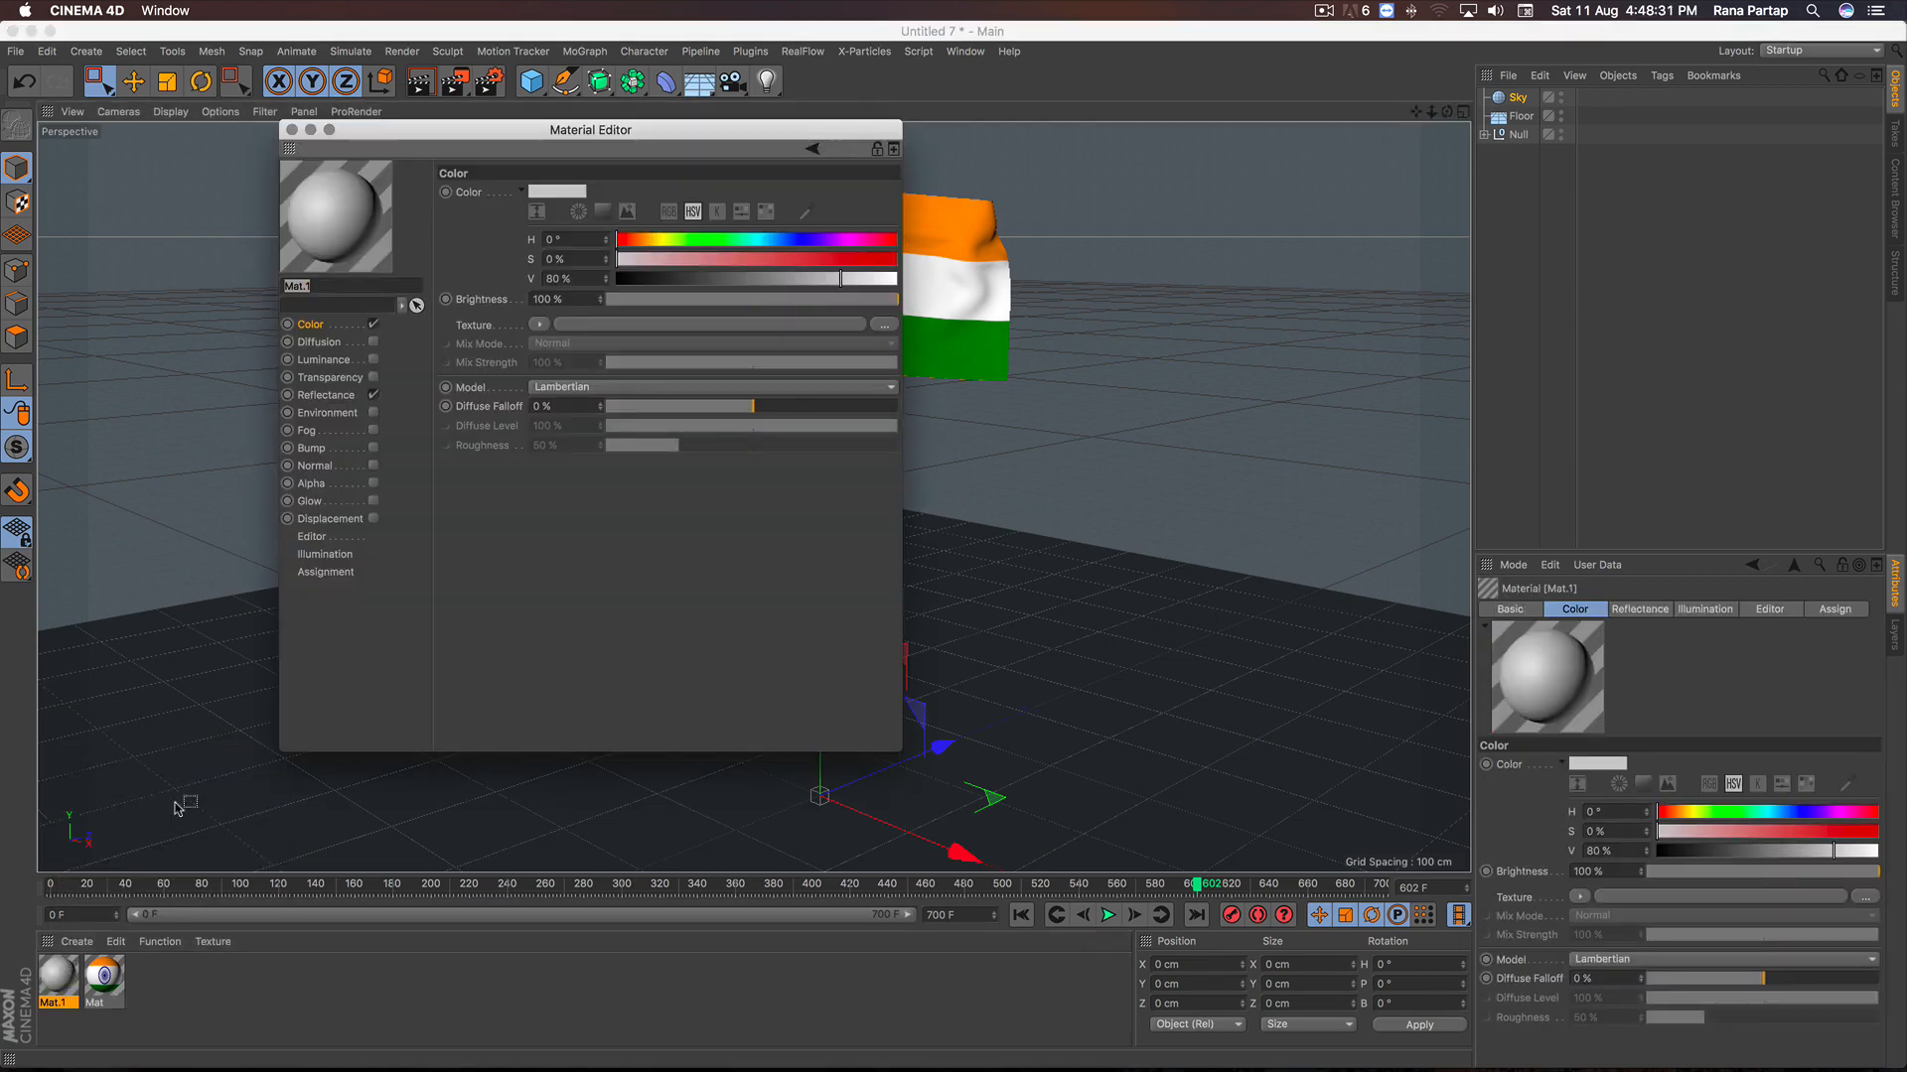
pyautogui.click(373, 396)
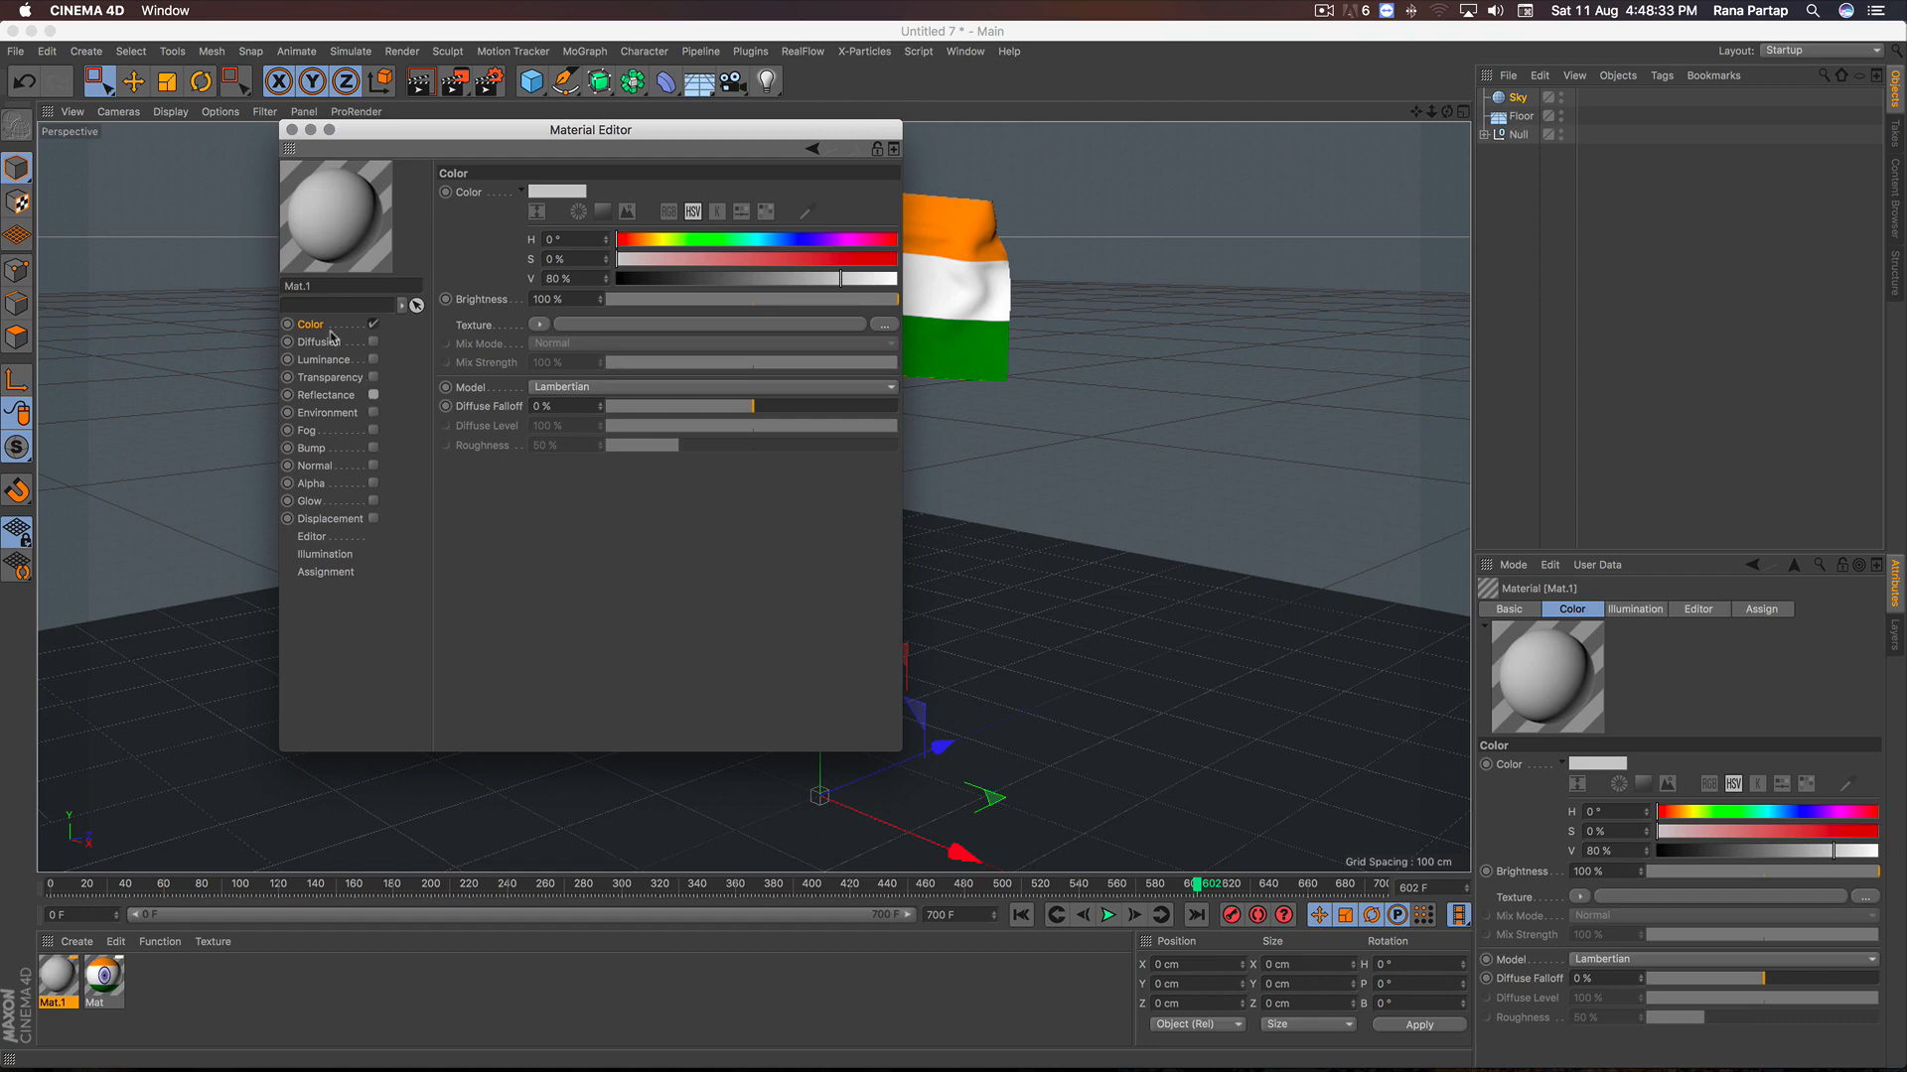
pyautogui.click(538, 324)
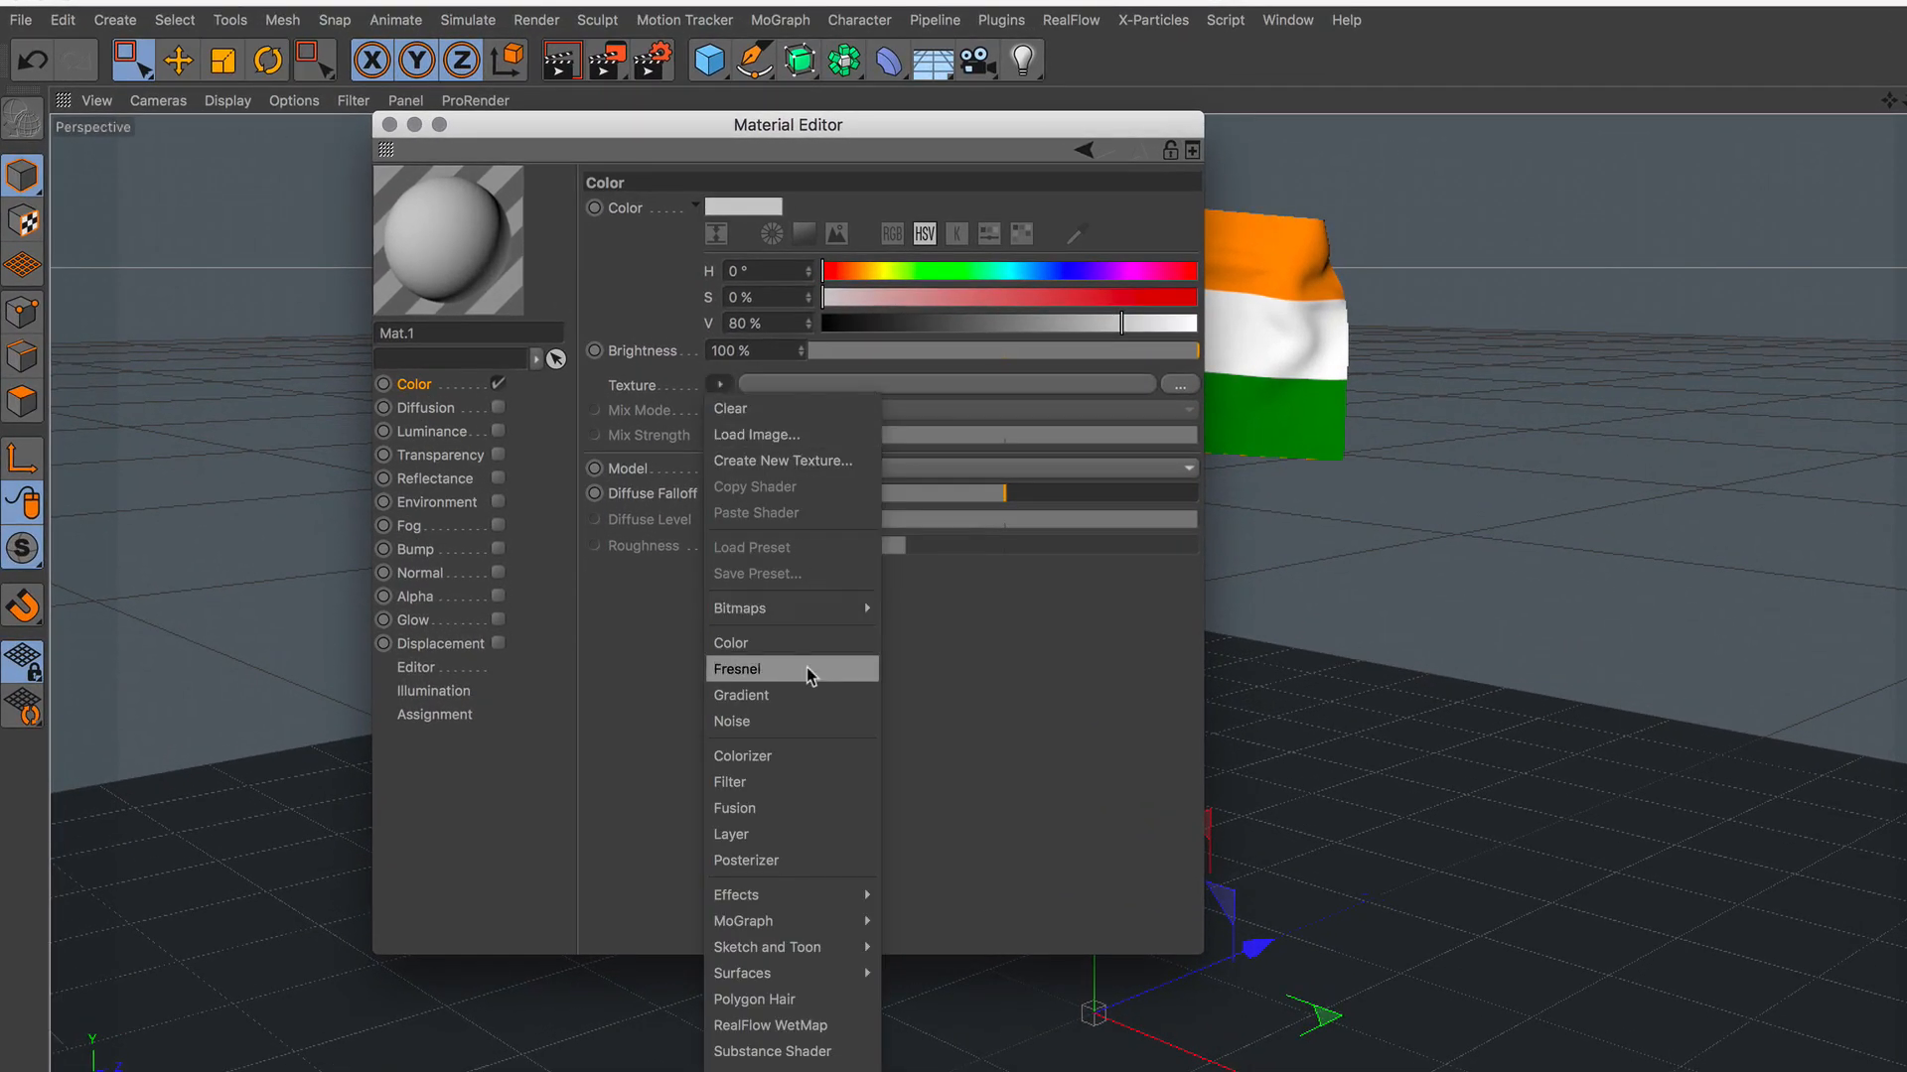
pyautogui.click(810, 695)
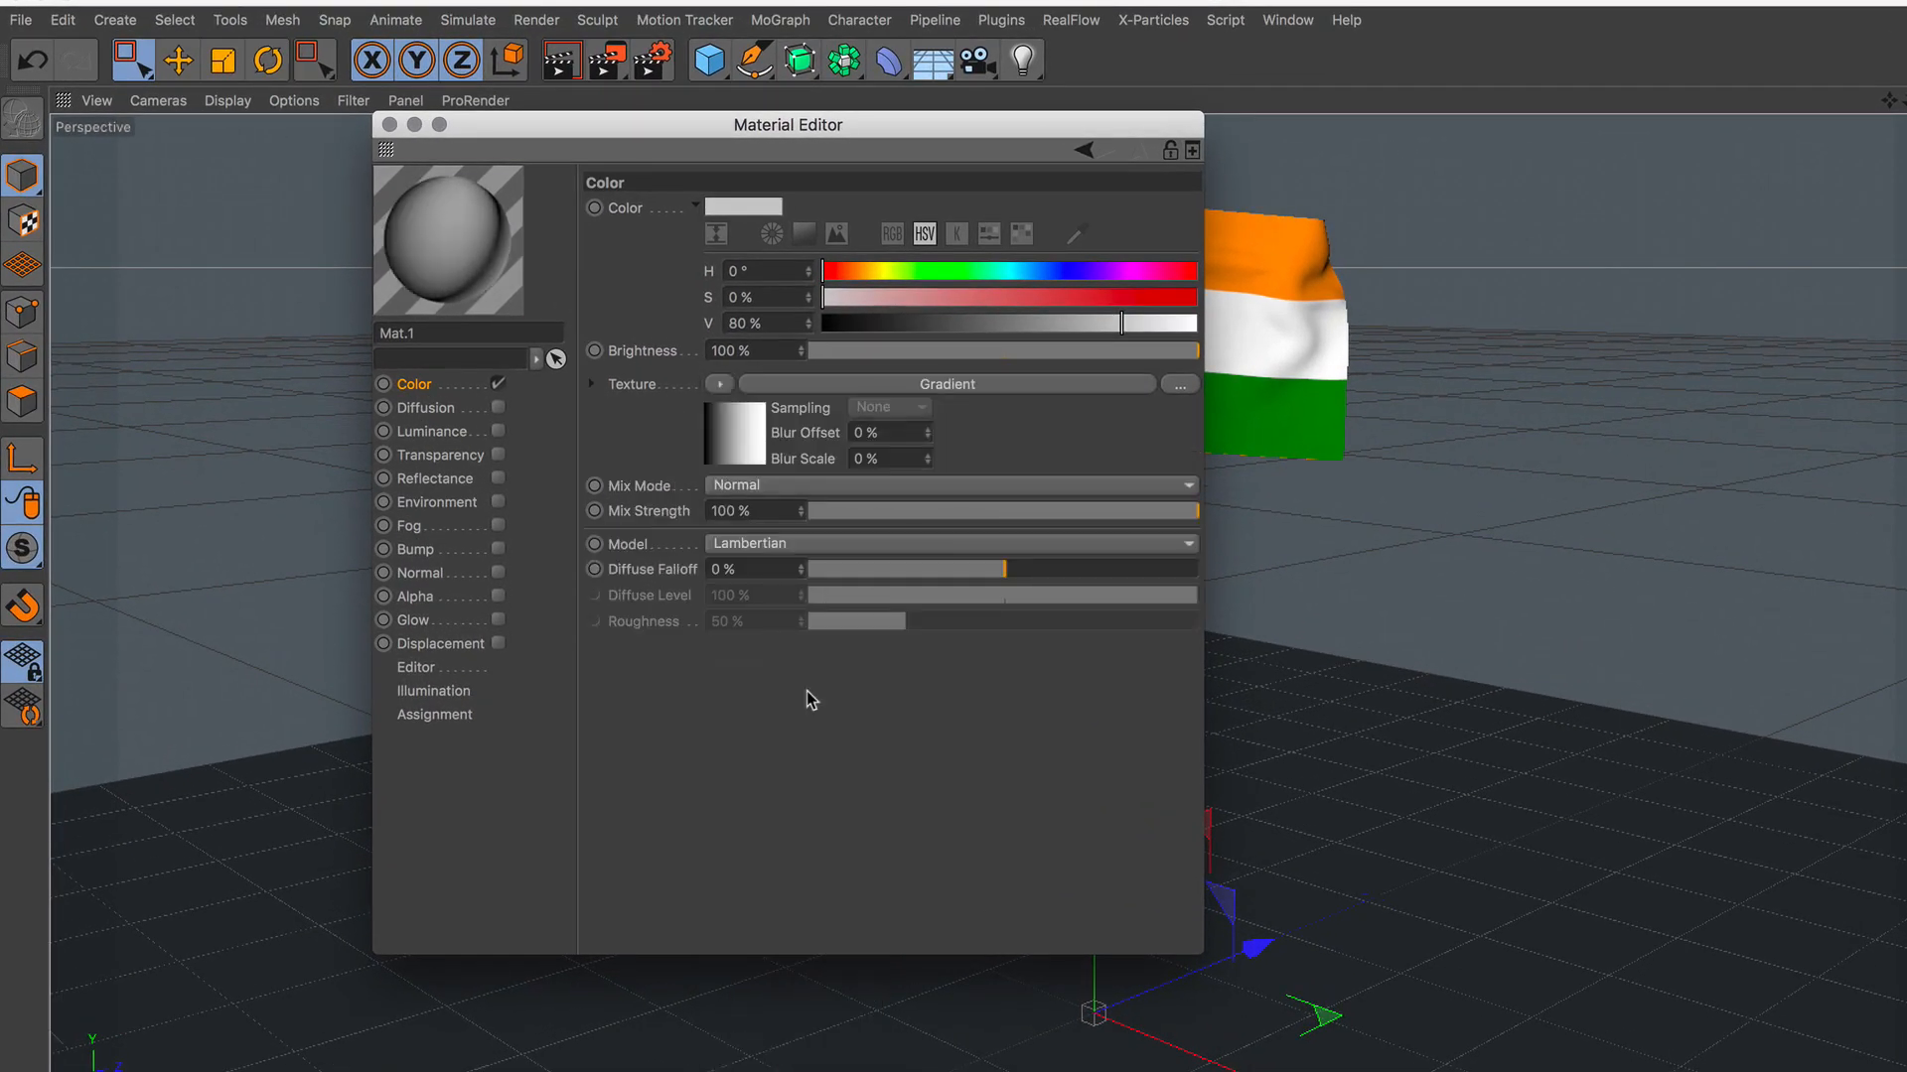
pyautogui.click(940, 388)
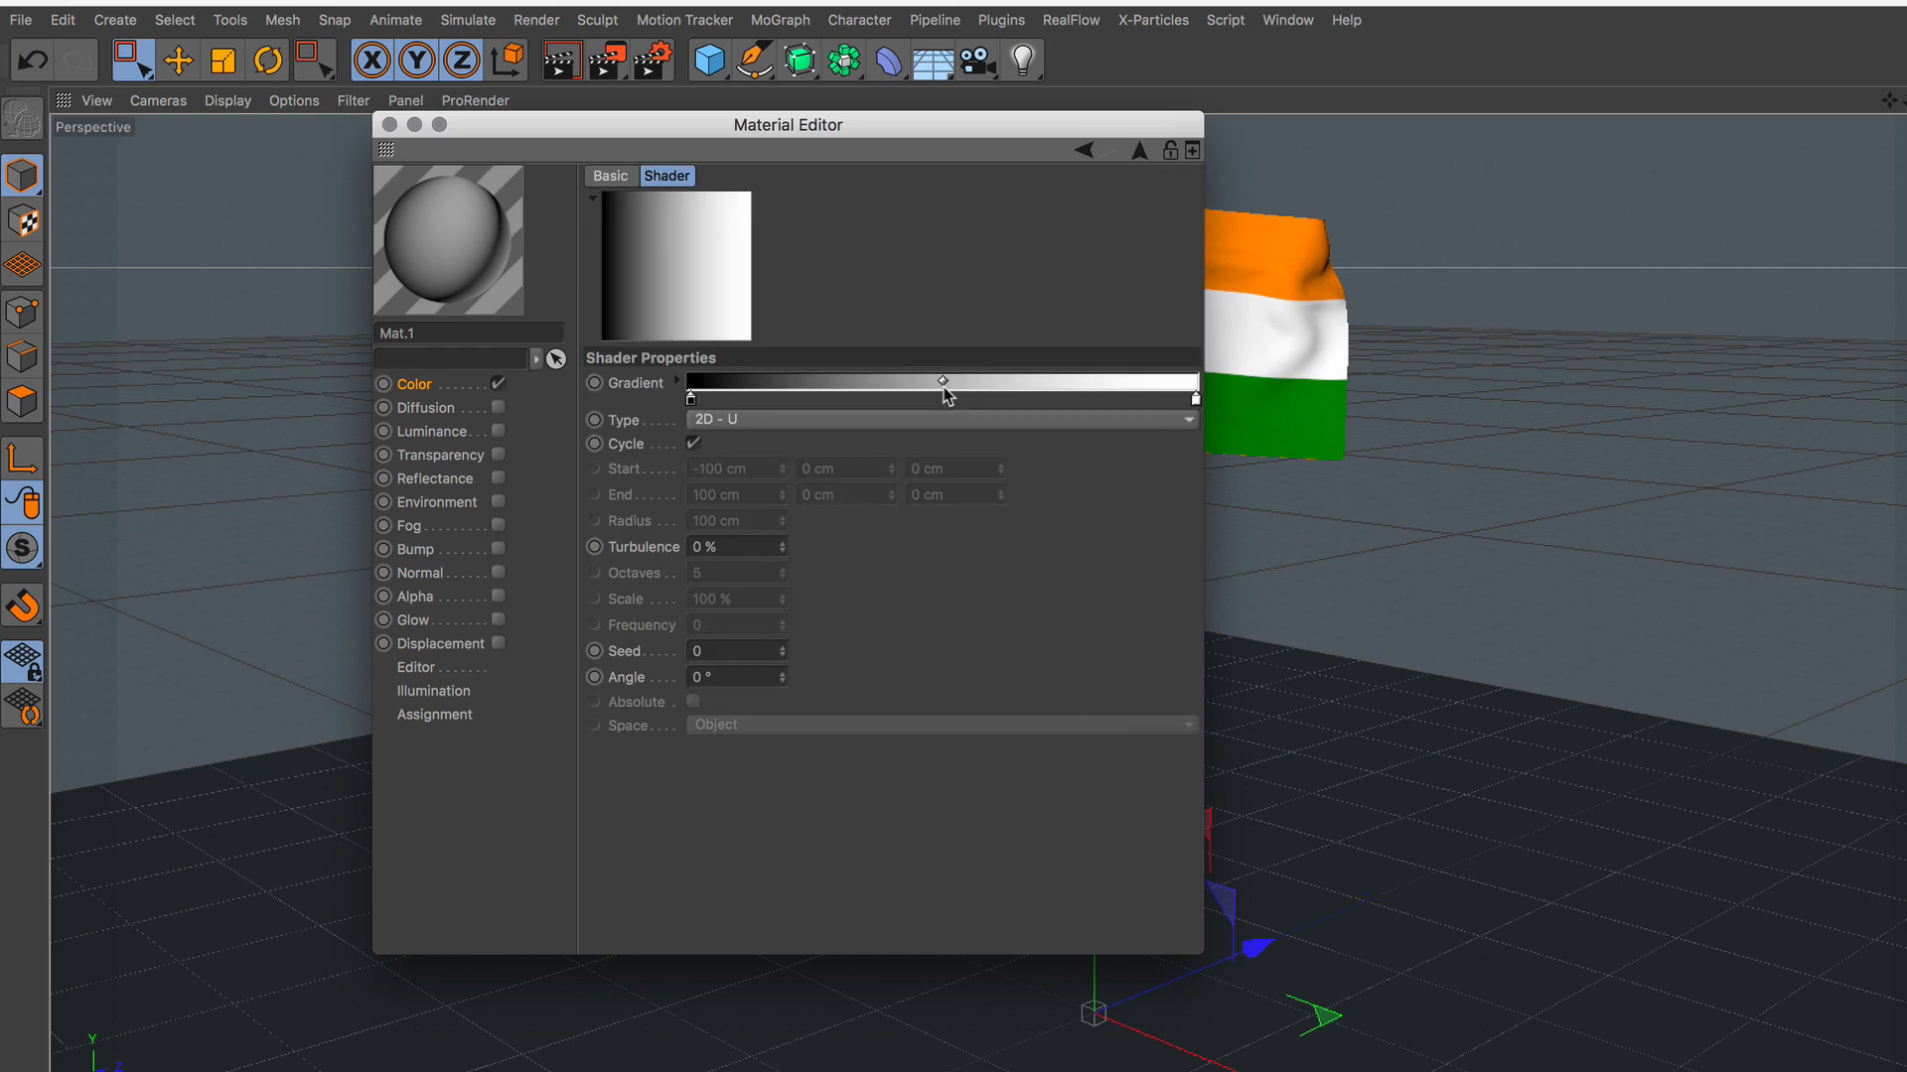
# Step: Make the gradient run from white at its start to mid grey at its end, with type 2D - Circular
pyautogui.doubleClick(691, 399)
pyautogui.click(822, 429)
pyautogui.click(732, 502)
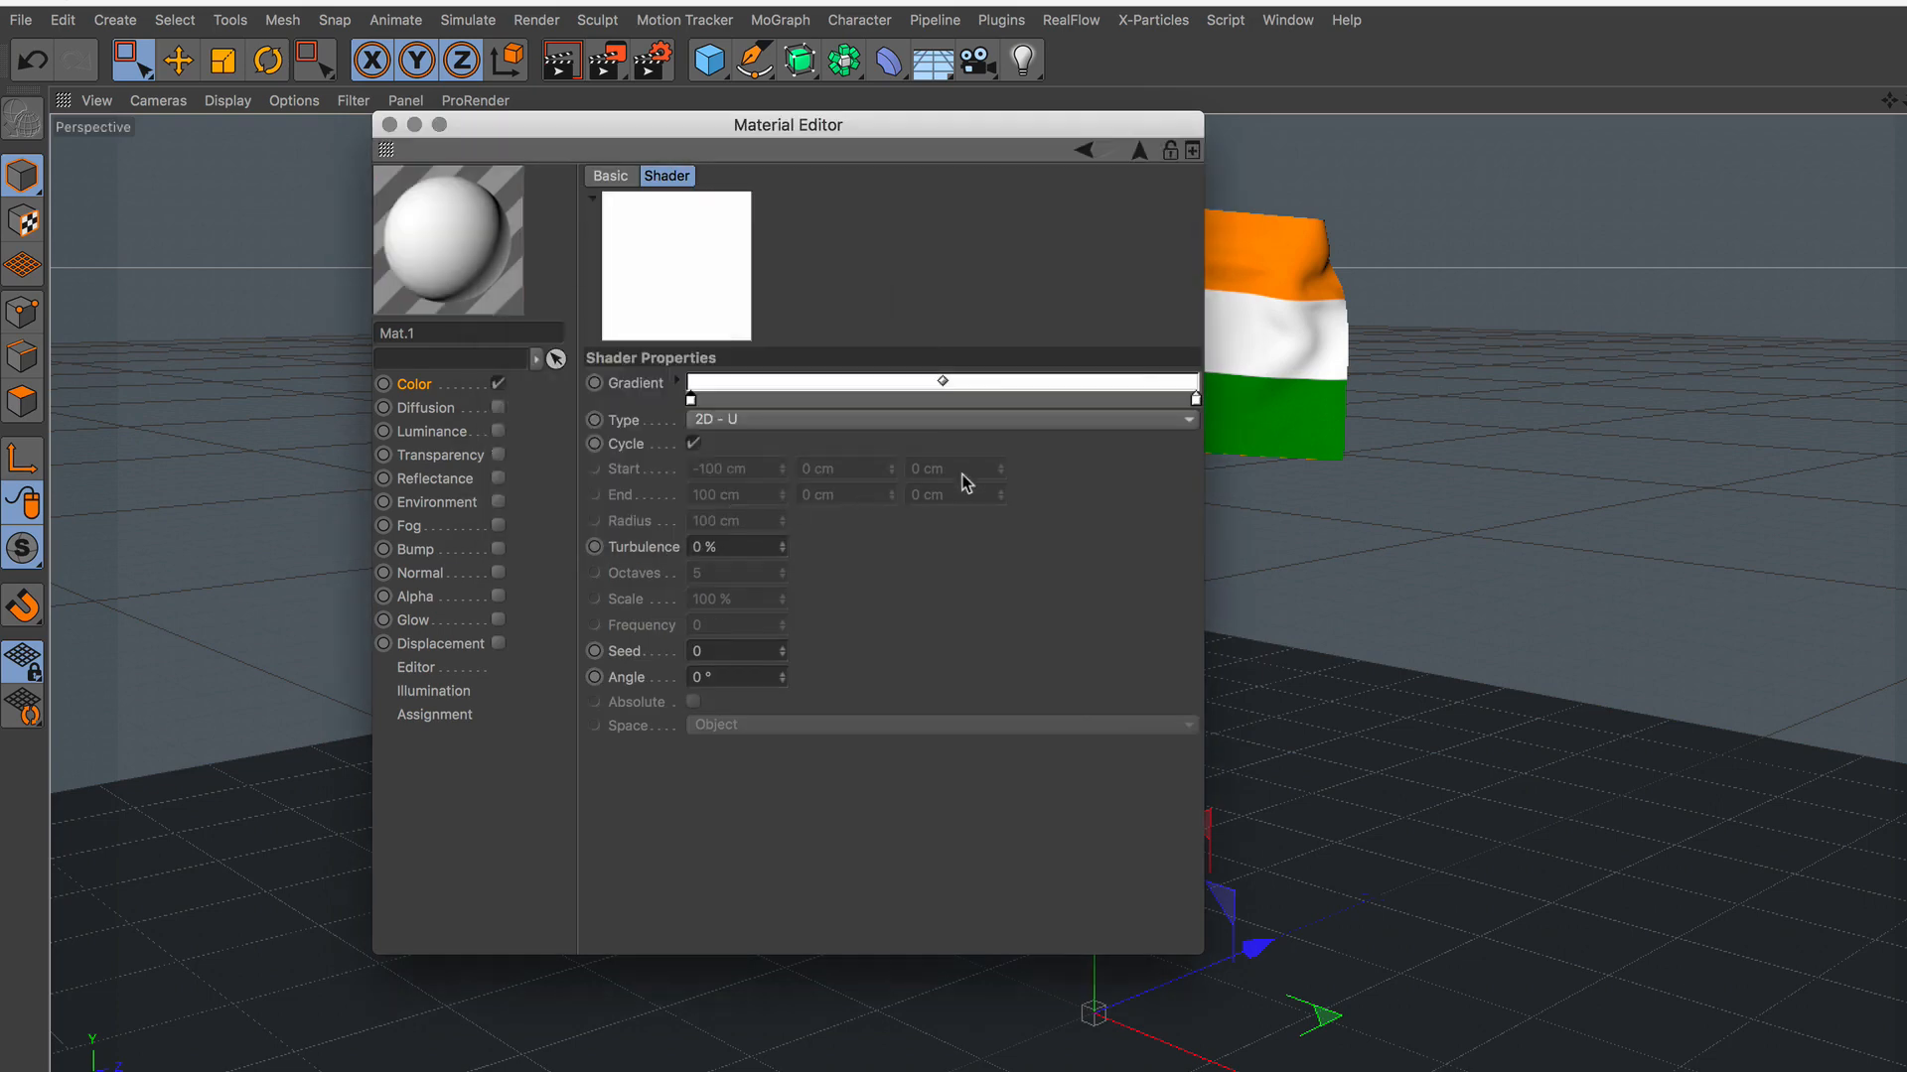
pyautogui.doubleClick(1195, 398)
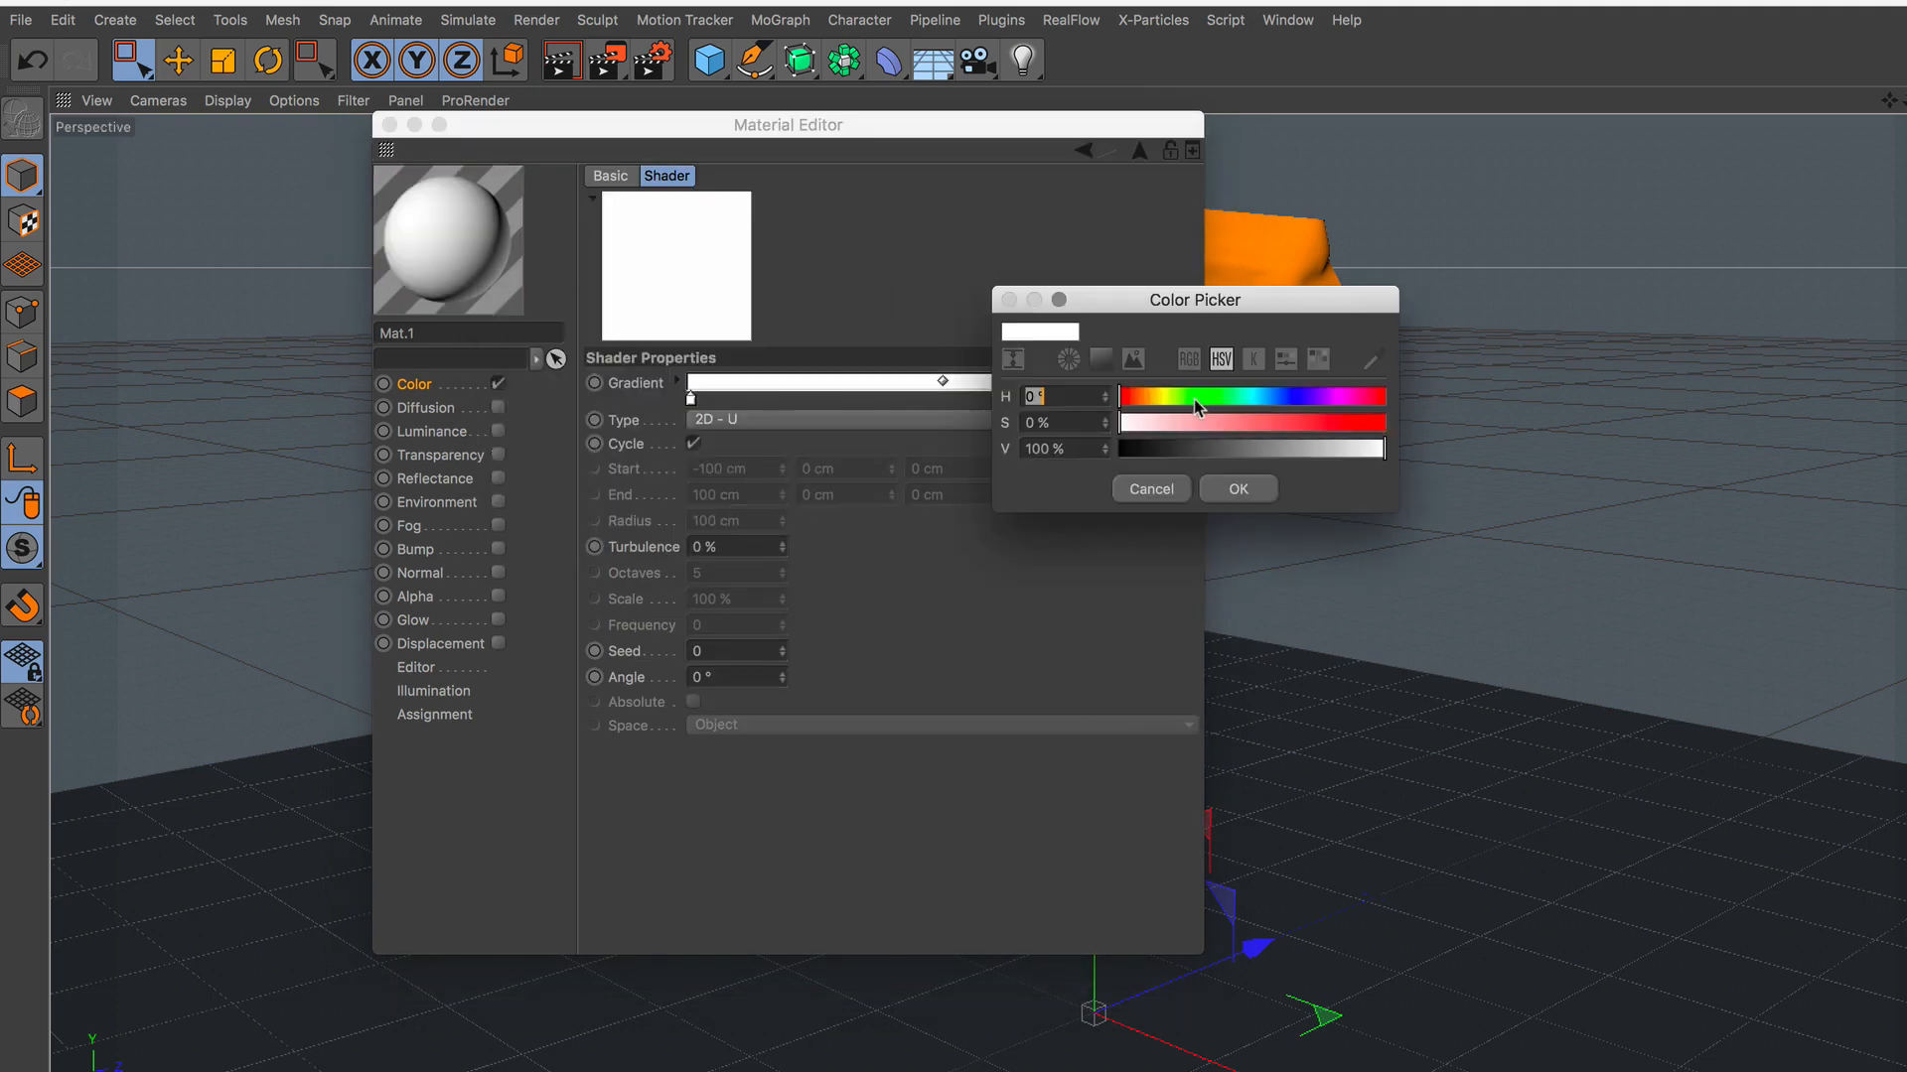
pyautogui.click(1243, 450)
pyautogui.click(1239, 489)
pyautogui.click(806, 425)
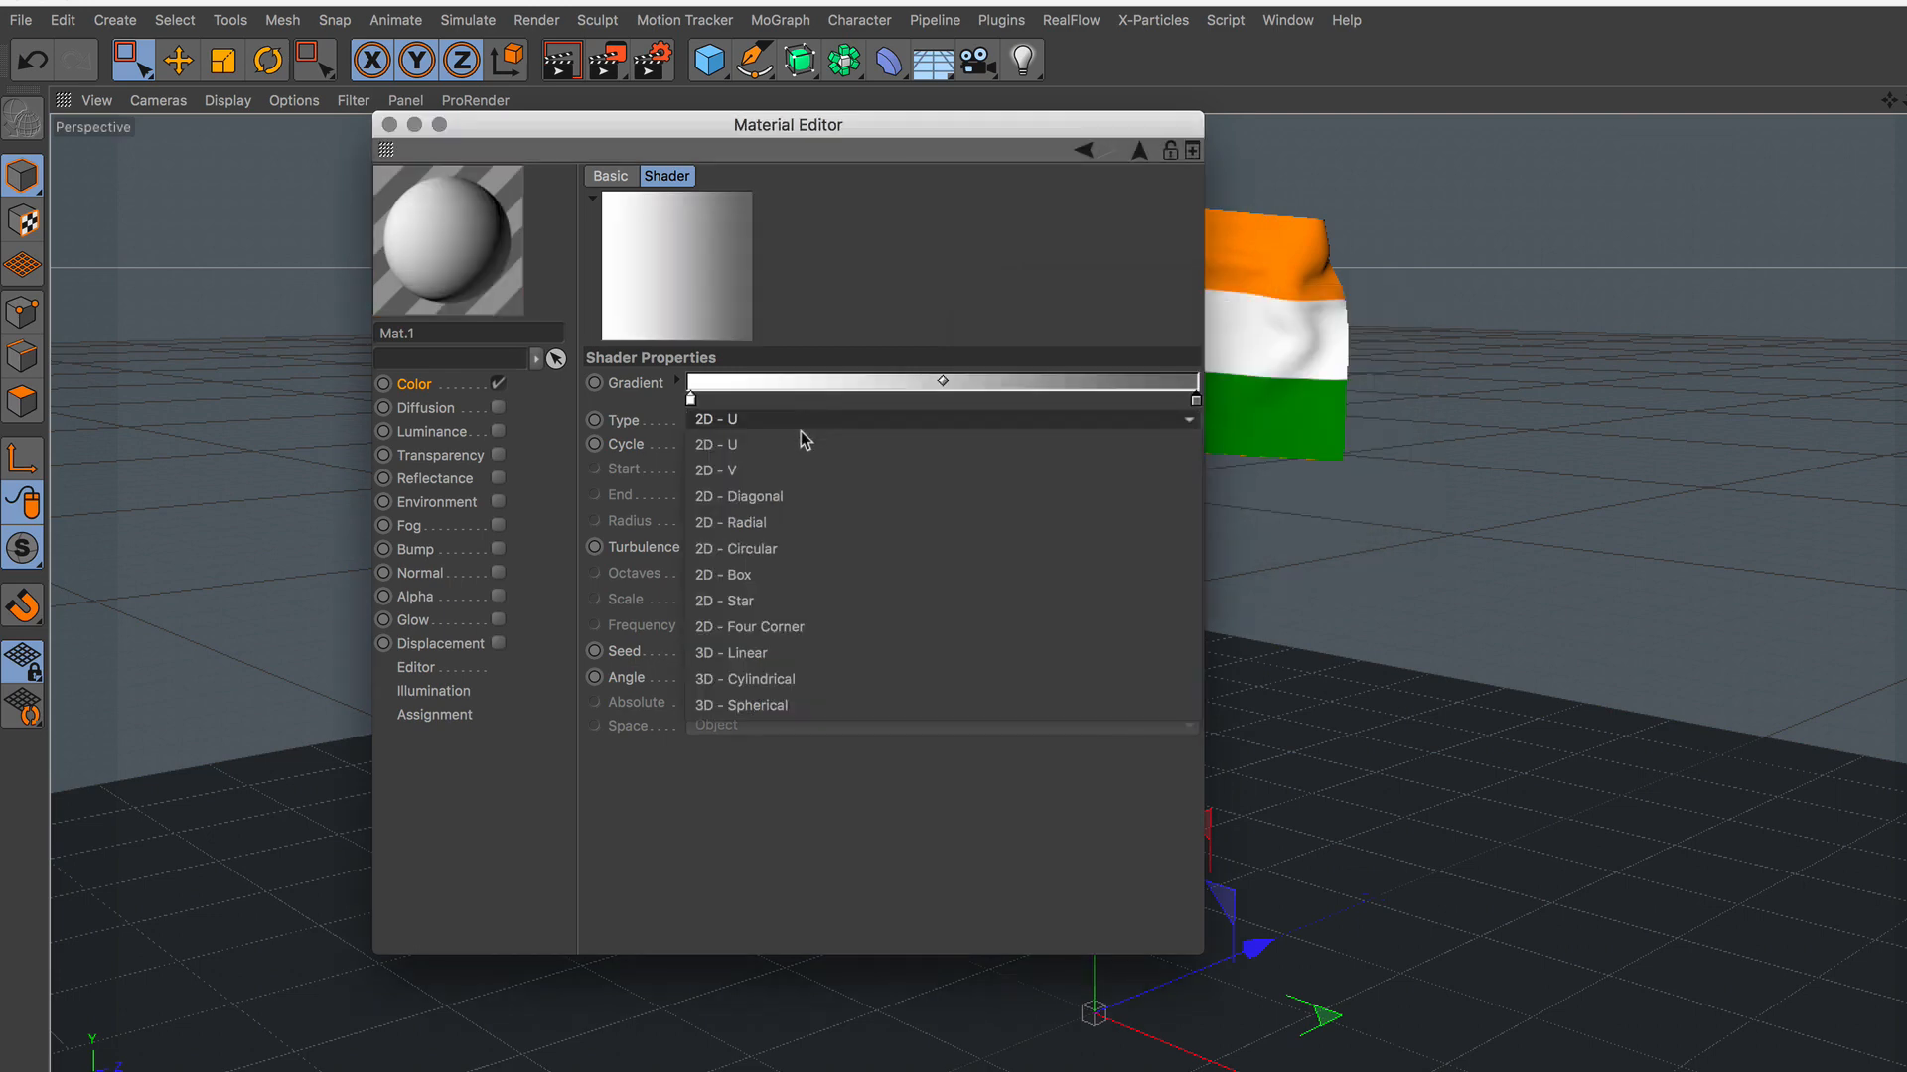
pyautogui.click(781, 548)
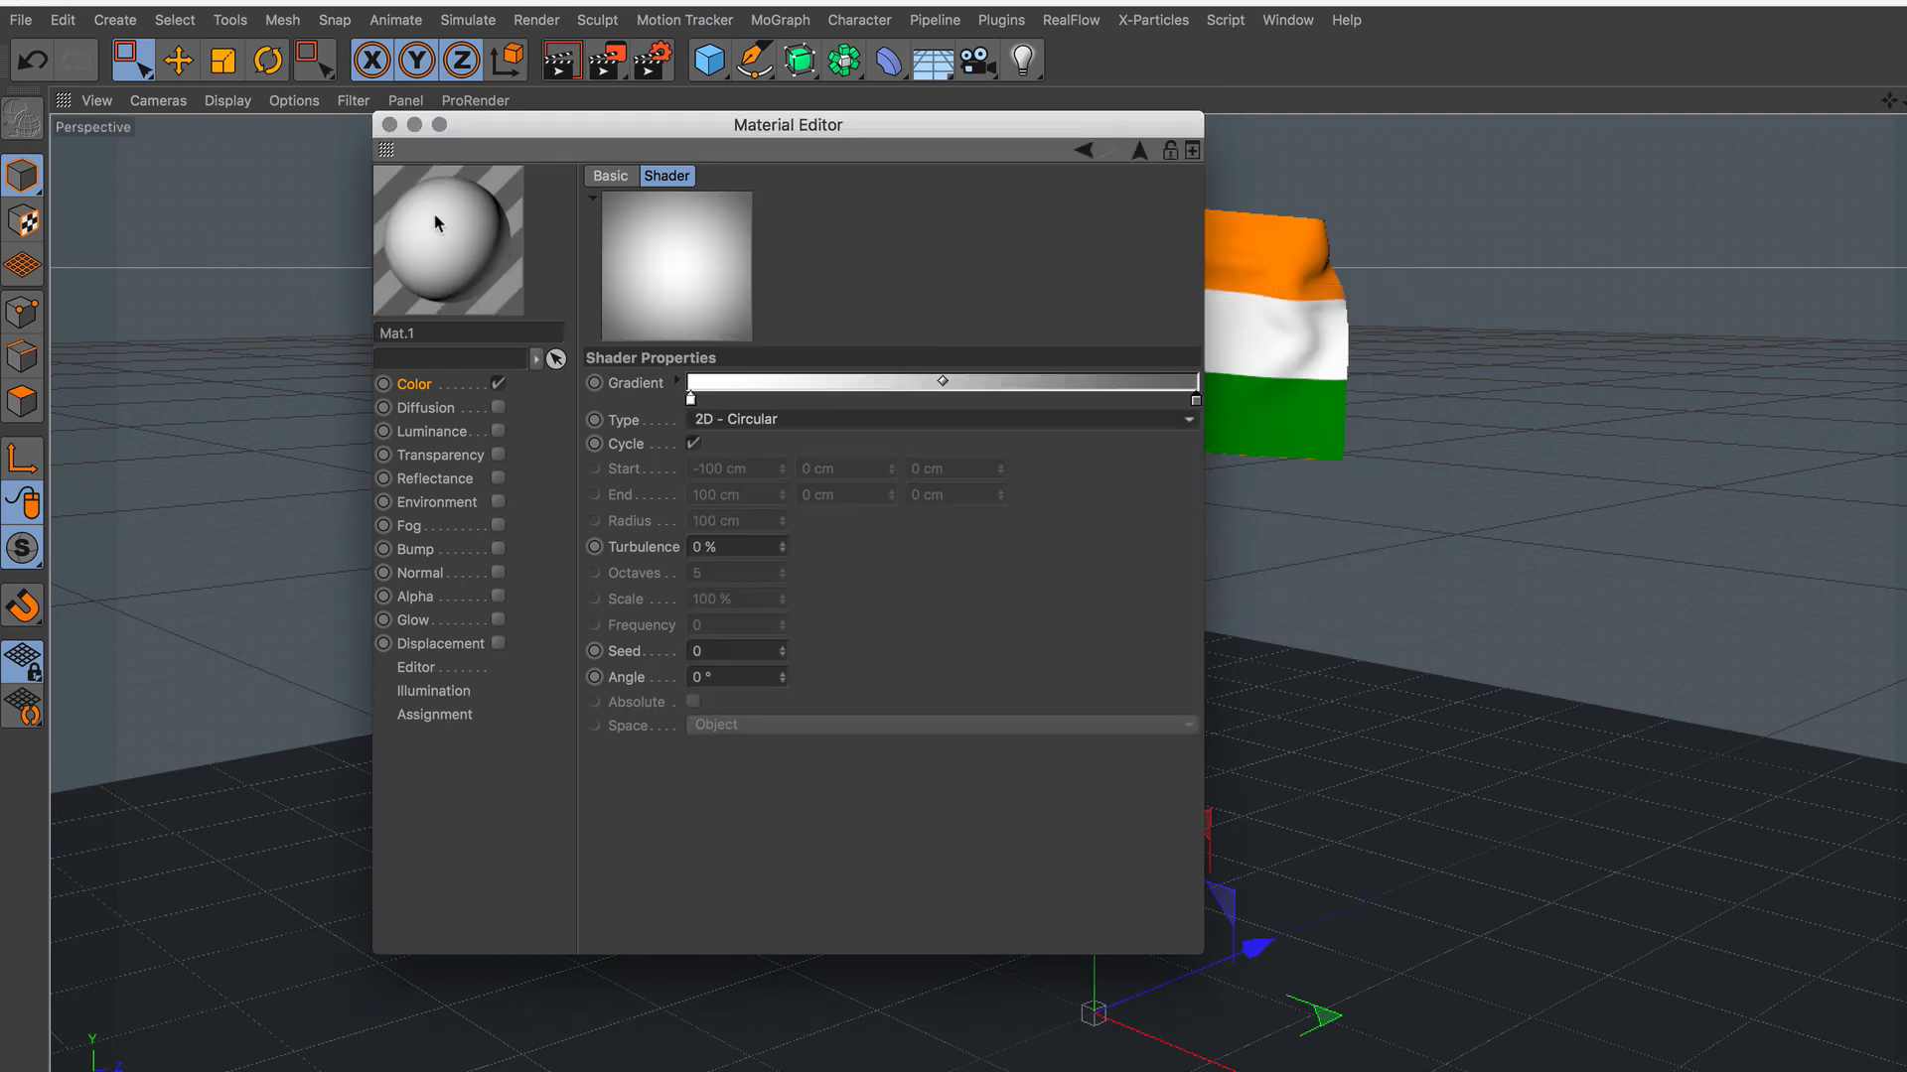
# Step: Close the material editor and apply the gradient material to both the sky and the floor
pyautogui.click(392, 126)
pyautogui.moveTo(64, 971); pyautogui.dragTo(1539, 98)
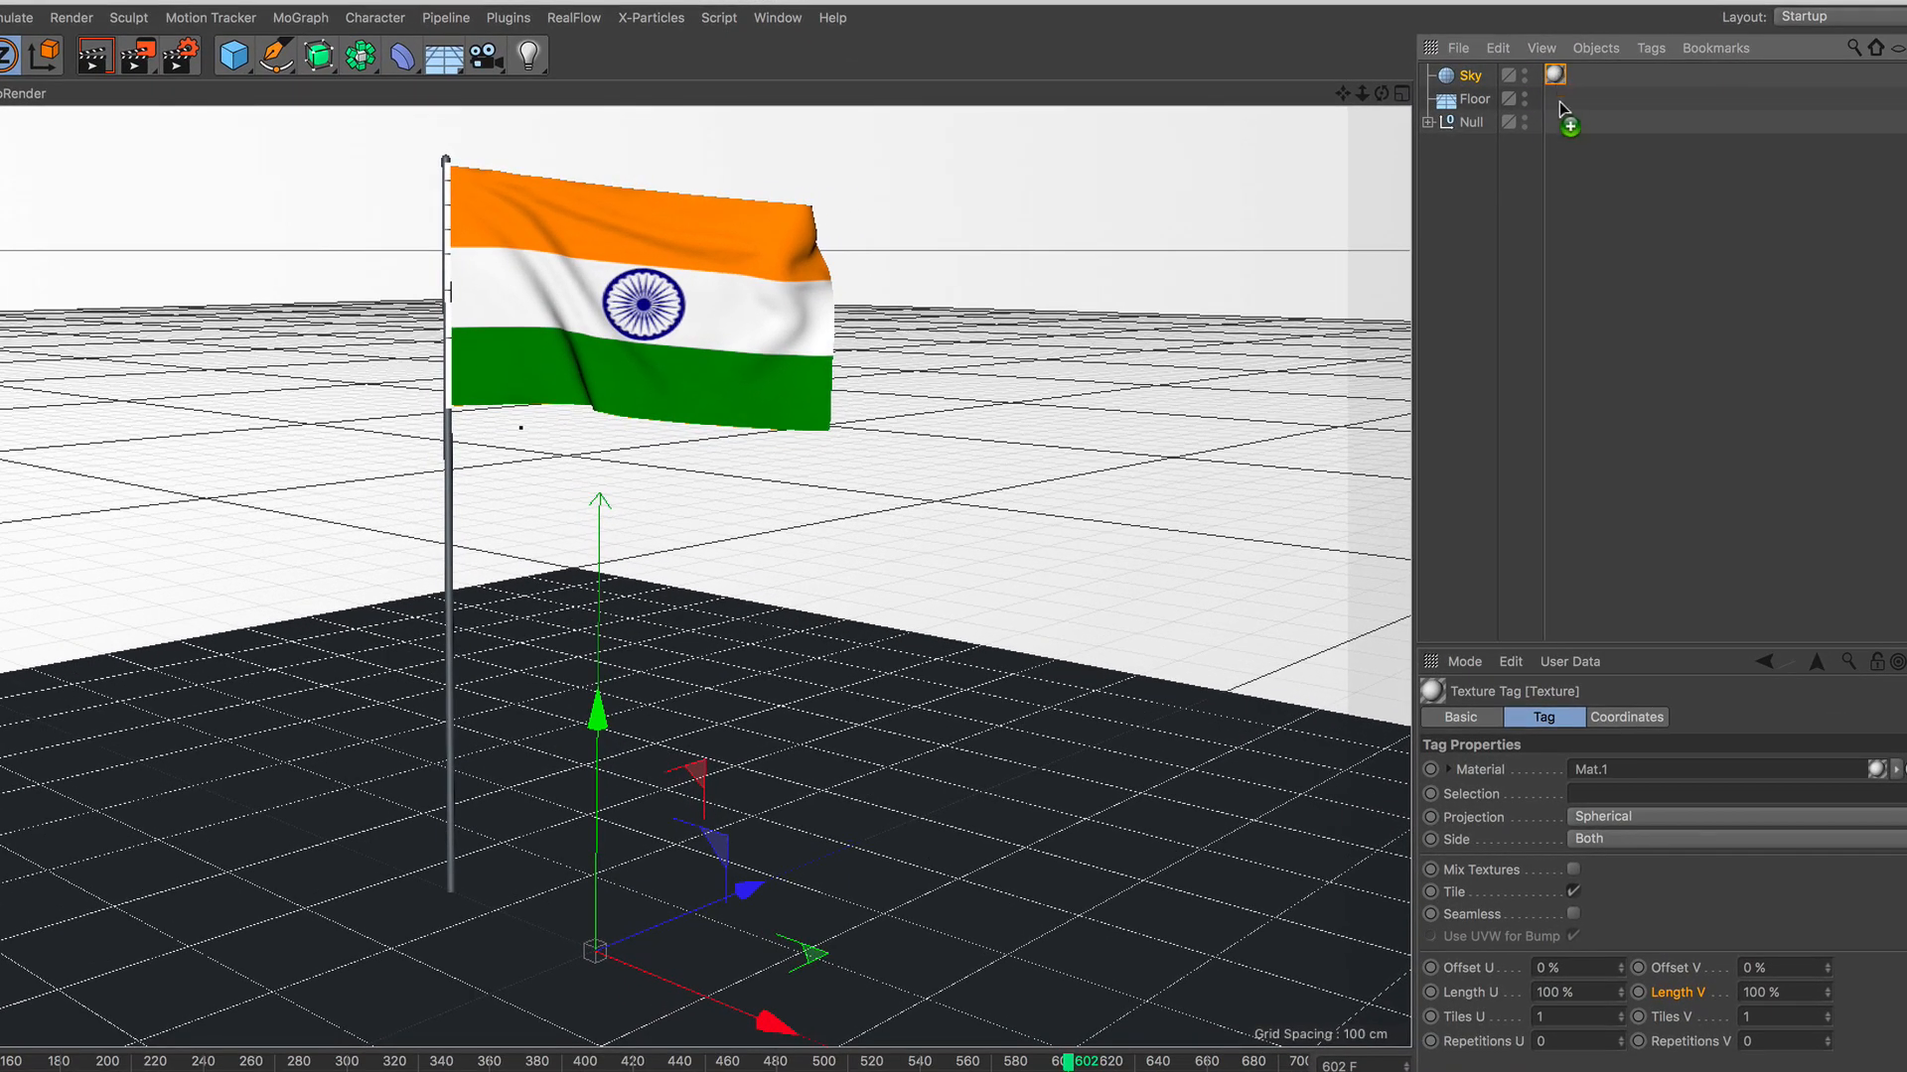
pyautogui.keyDown('ctrl'); pyautogui.moveTo(1560, 107); pyautogui.dragTo(1558, 100); pyautogui.keyUp('ctrl')
# Step: Add a Compositing tag to the floor and enable Compositing Background on it
pyautogui.click(1475, 100)
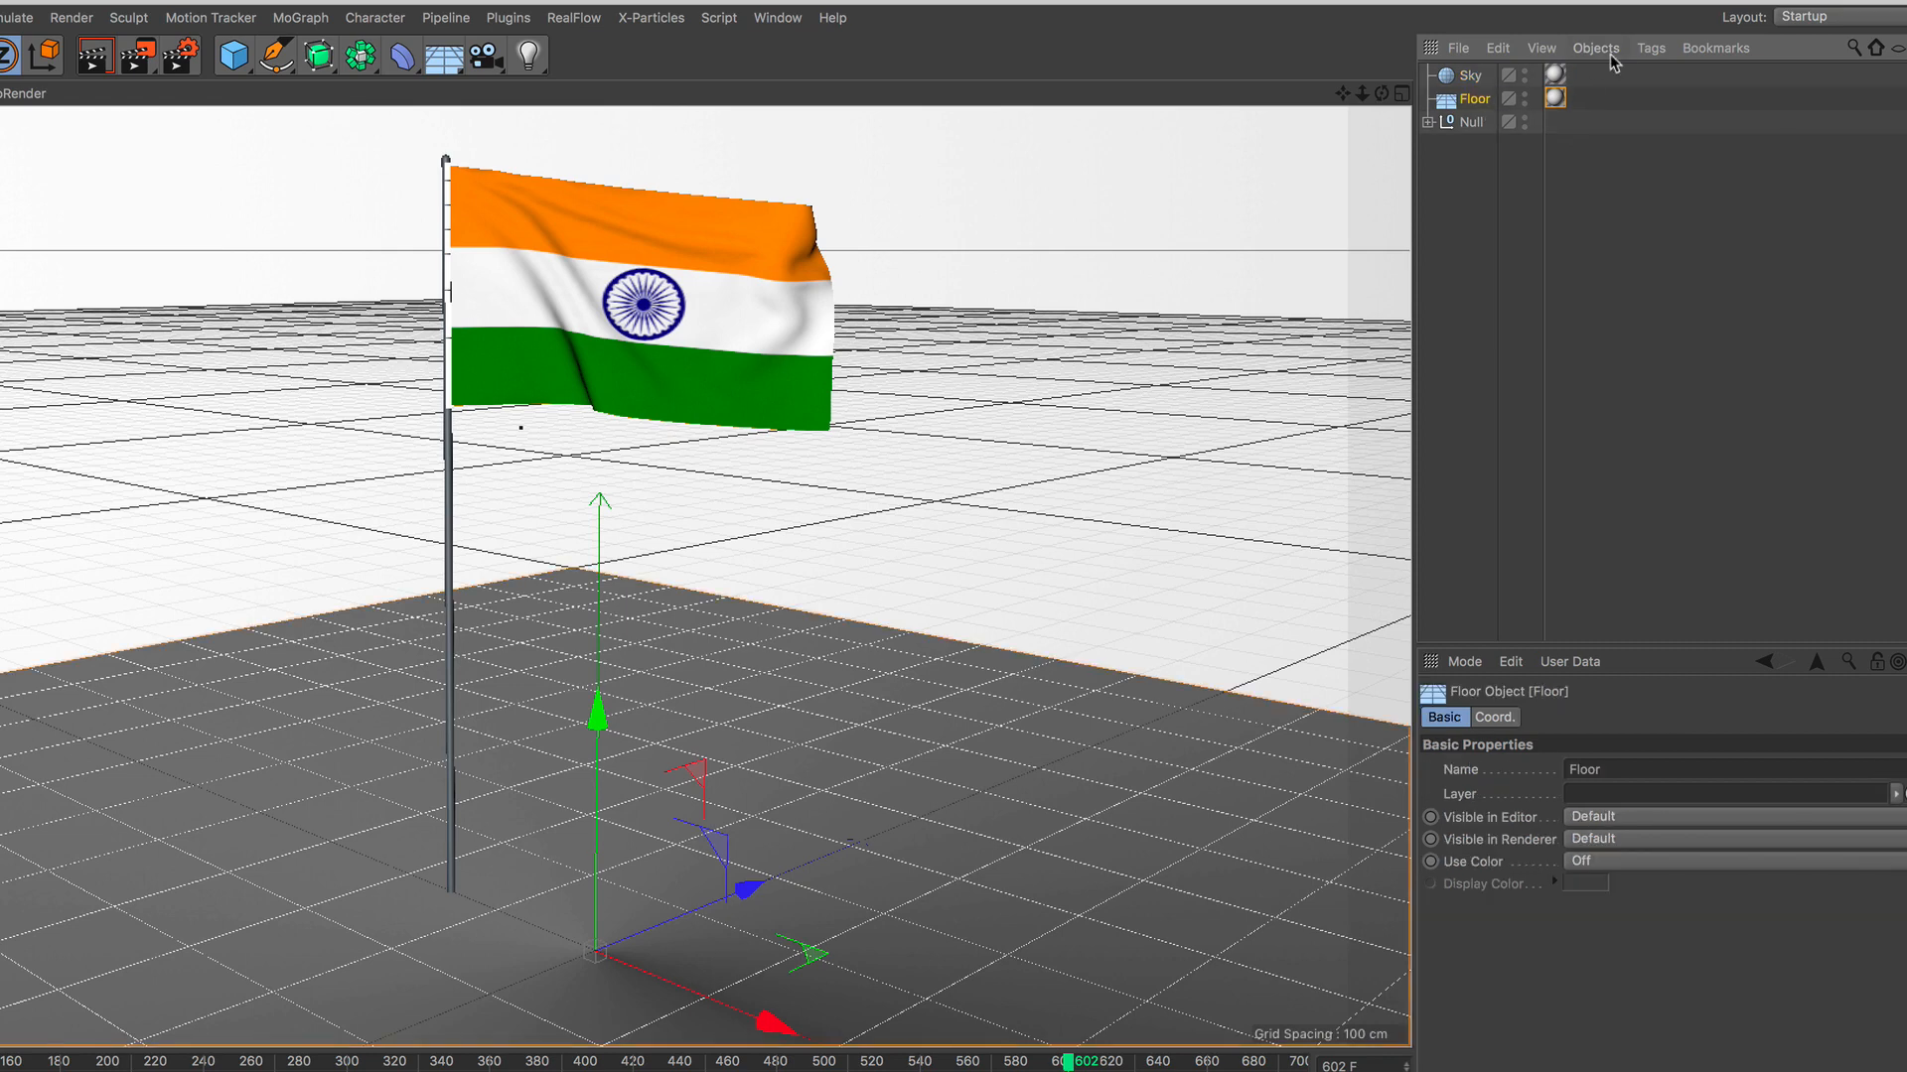
pyautogui.click(1648, 49)
pyautogui.moveTo(1654, 84)
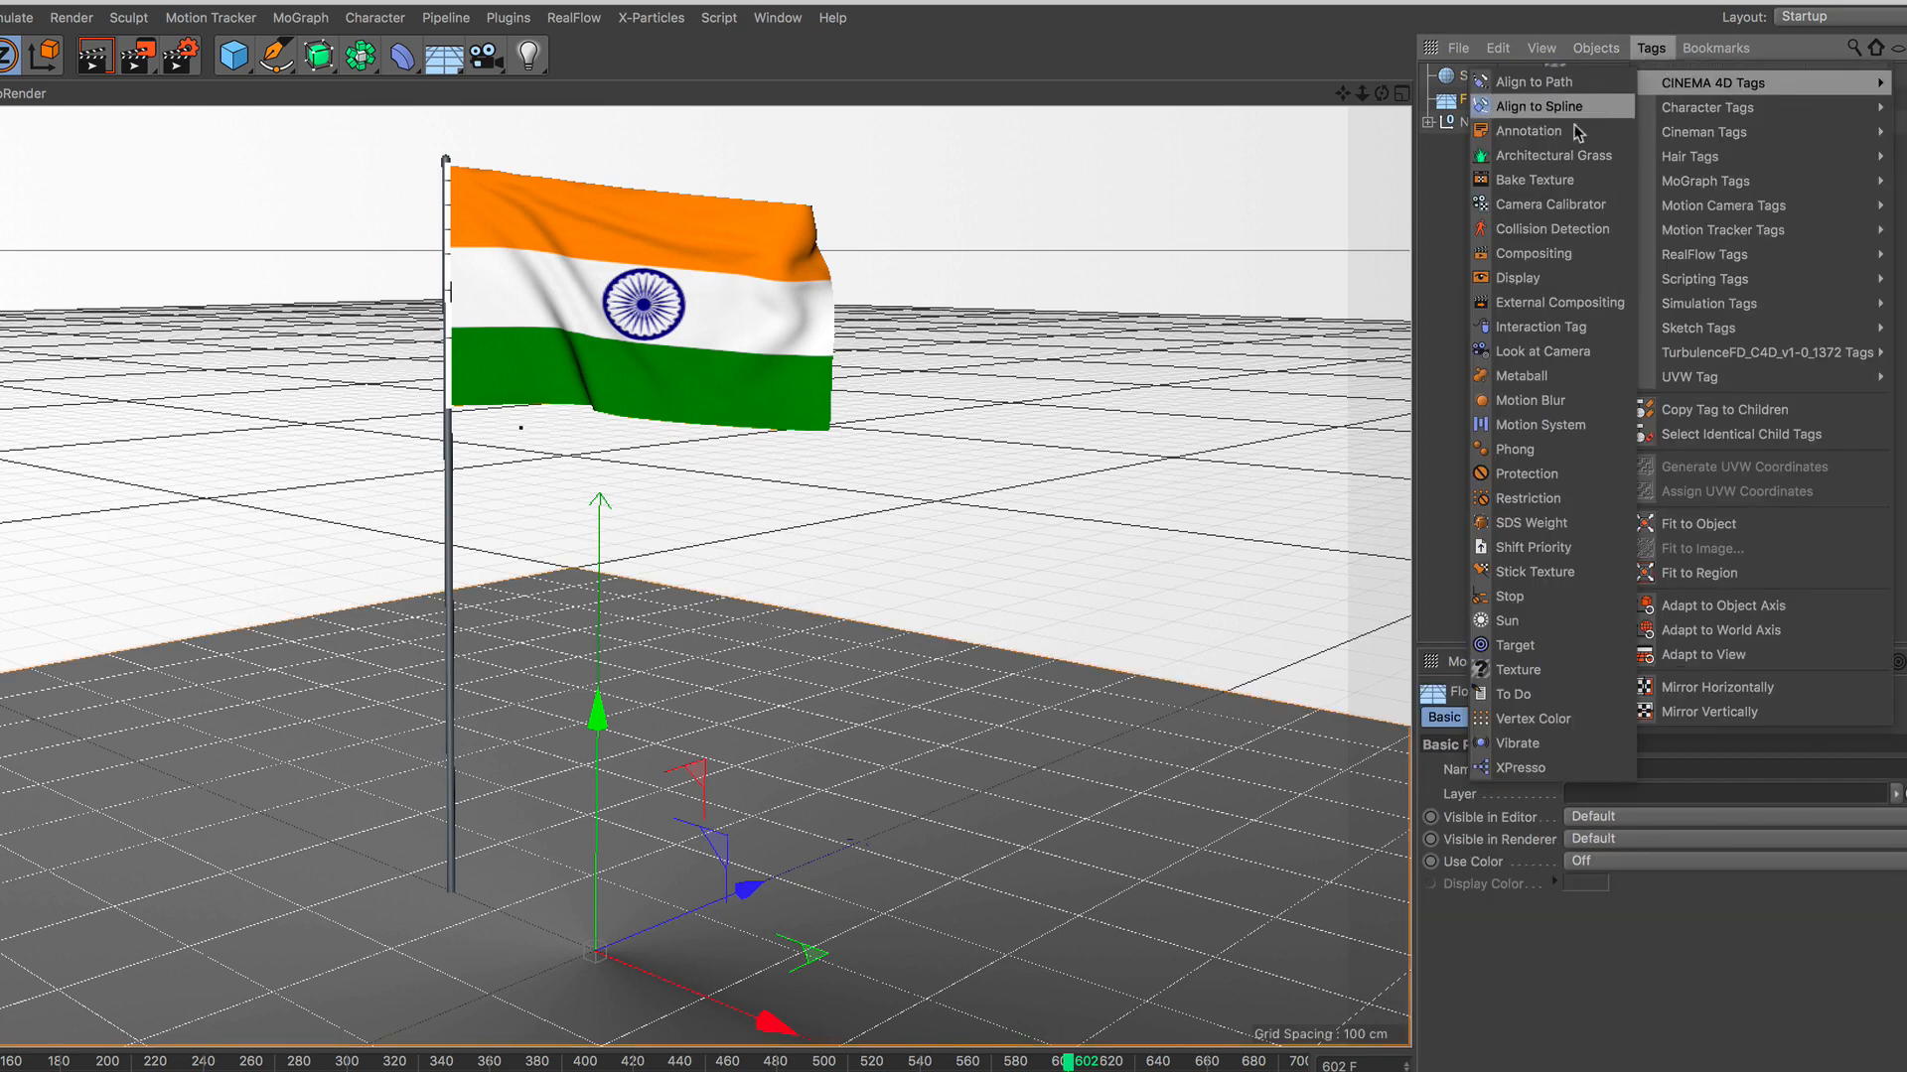
pyautogui.click(1583, 253)
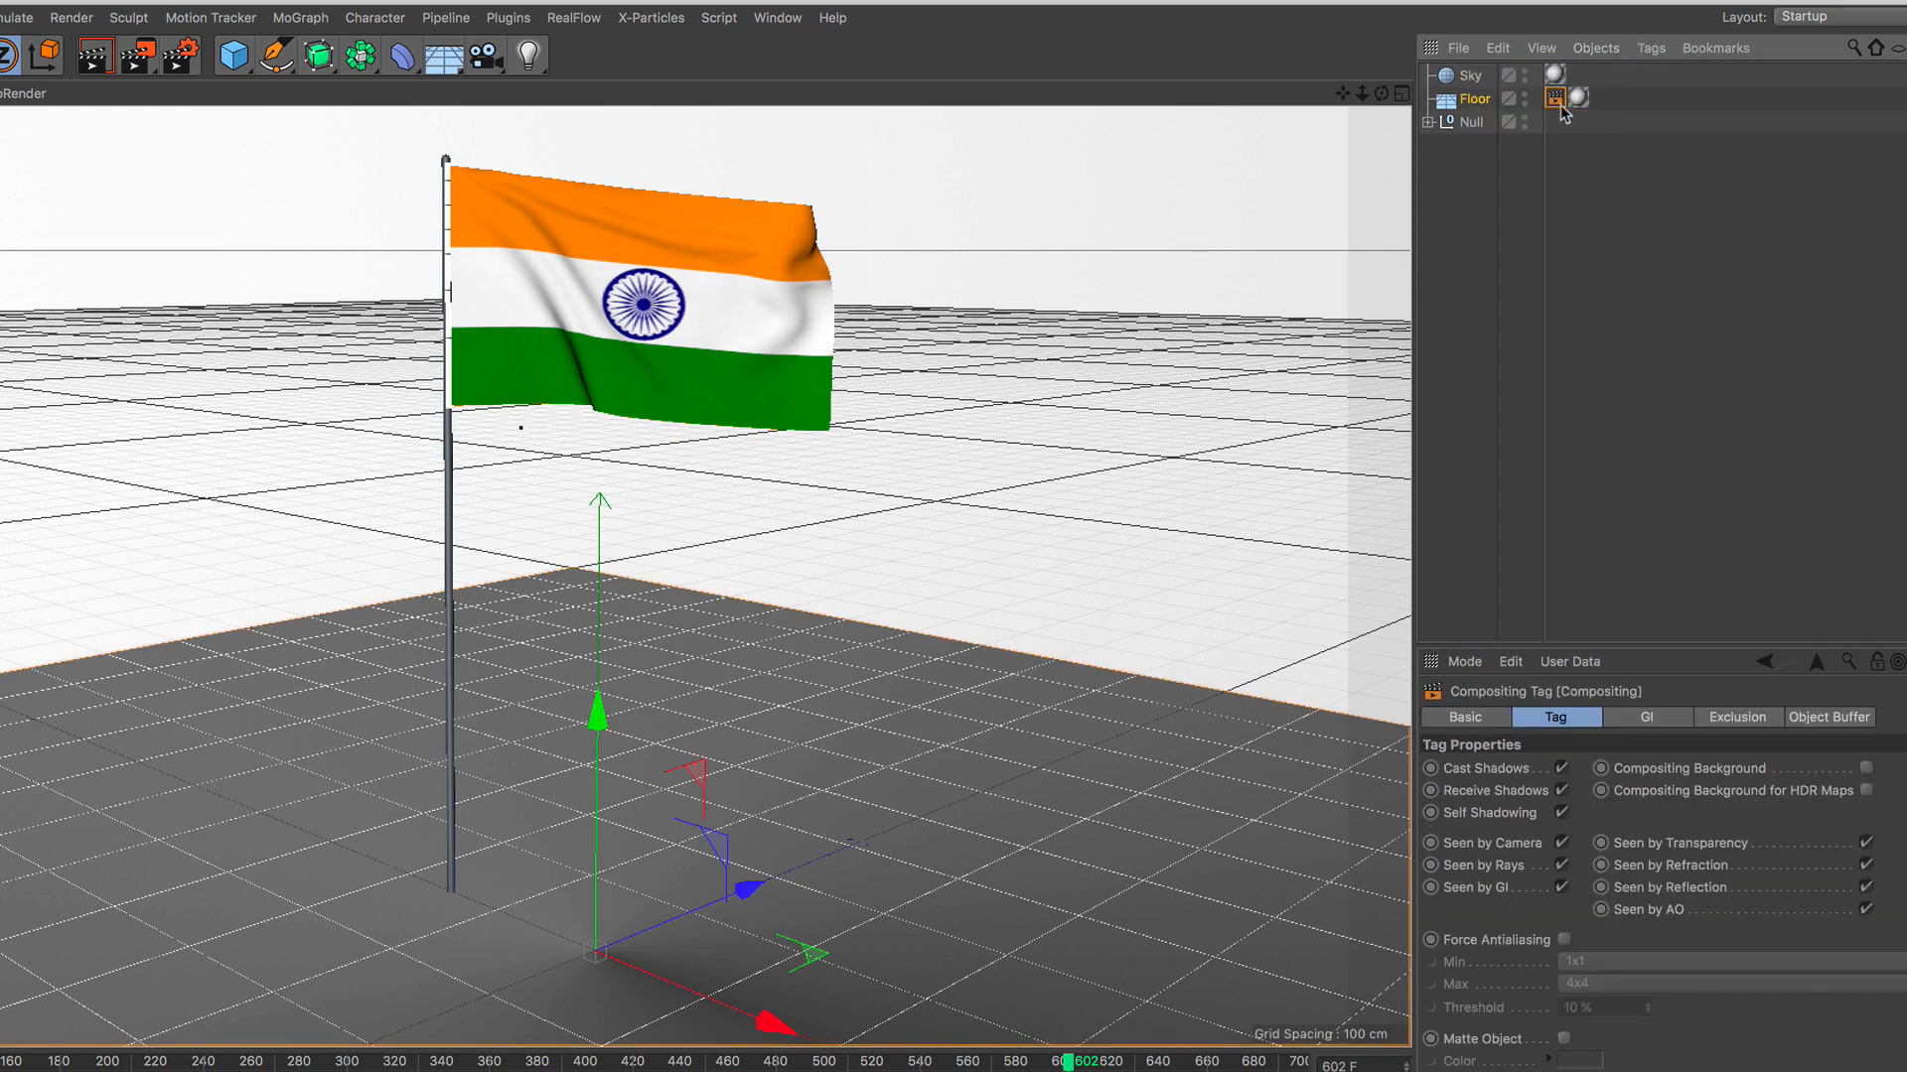
pyautogui.click(1867, 769)
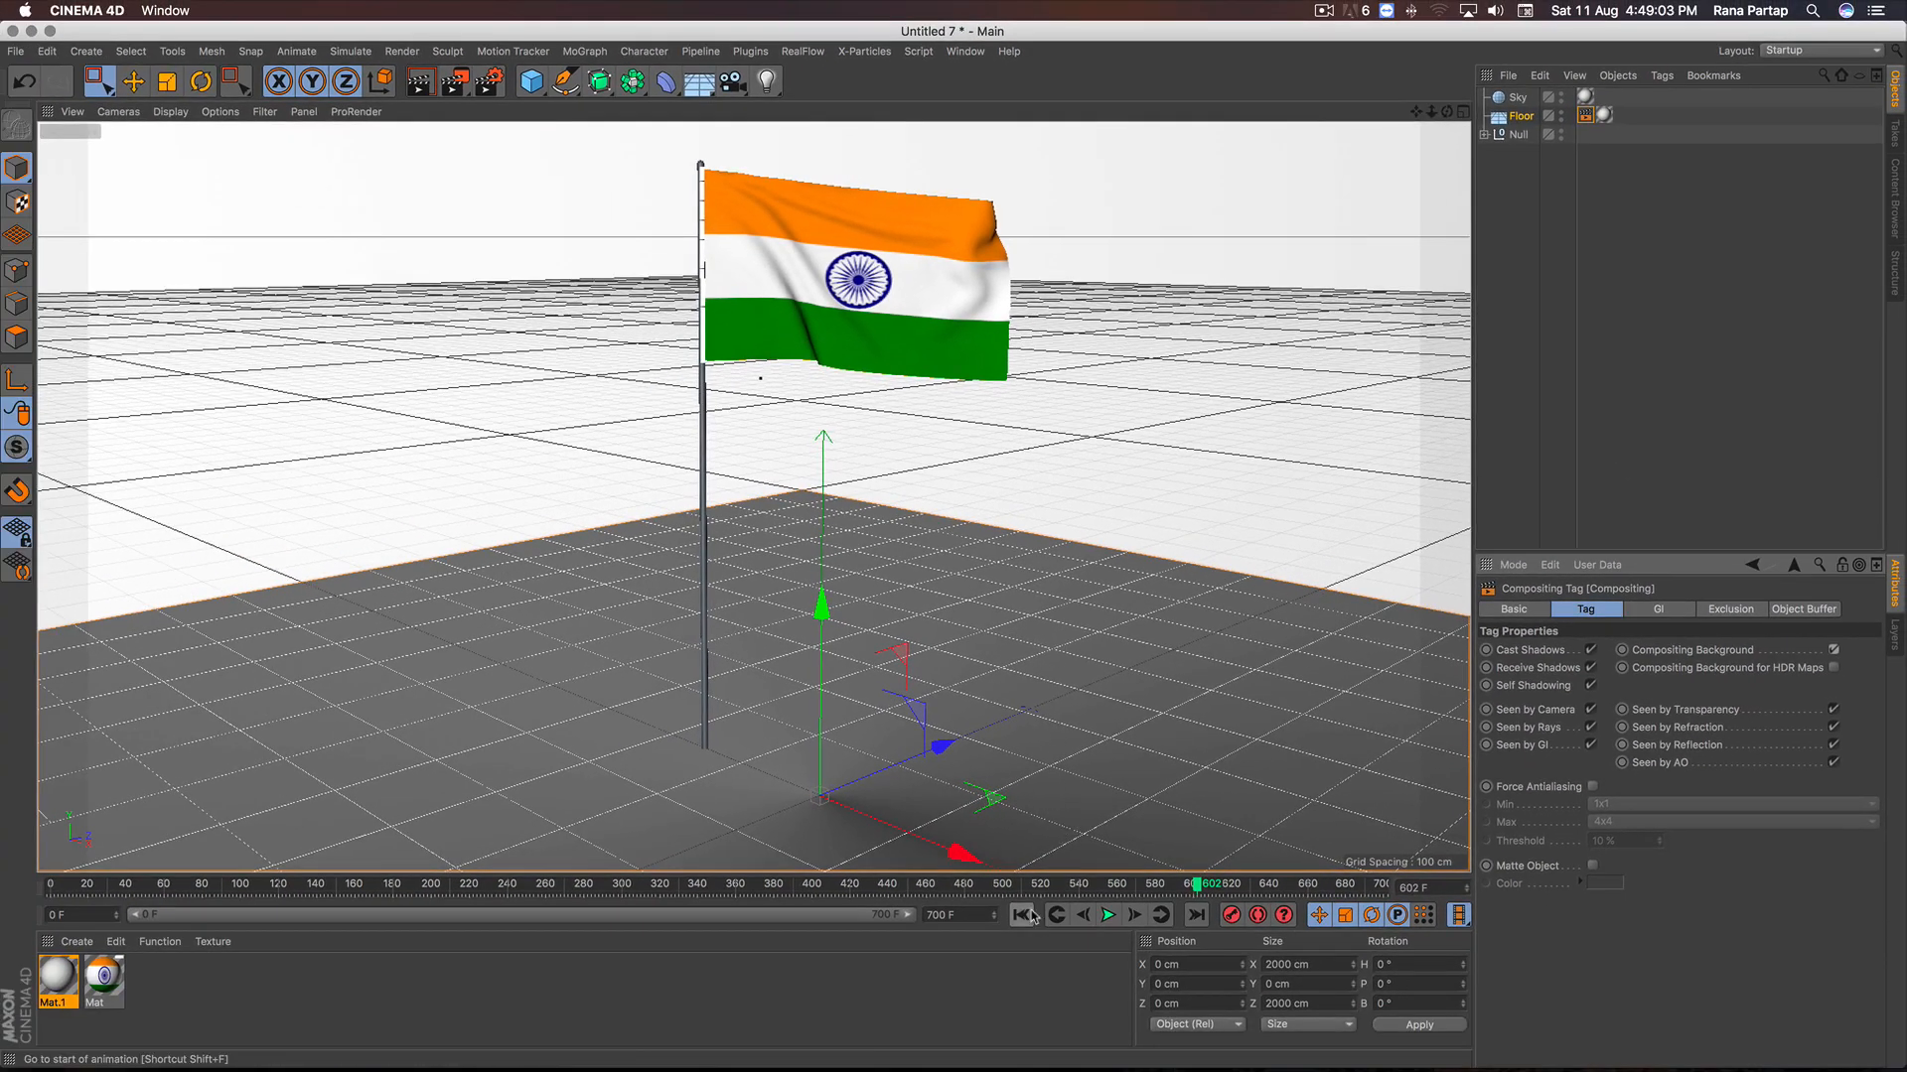
# Step: Play the simulation from the first frame, stop it at frame 650 and render a preview of the view
pyautogui.click(1023, 914)
pyautogui.click(1108, 915)
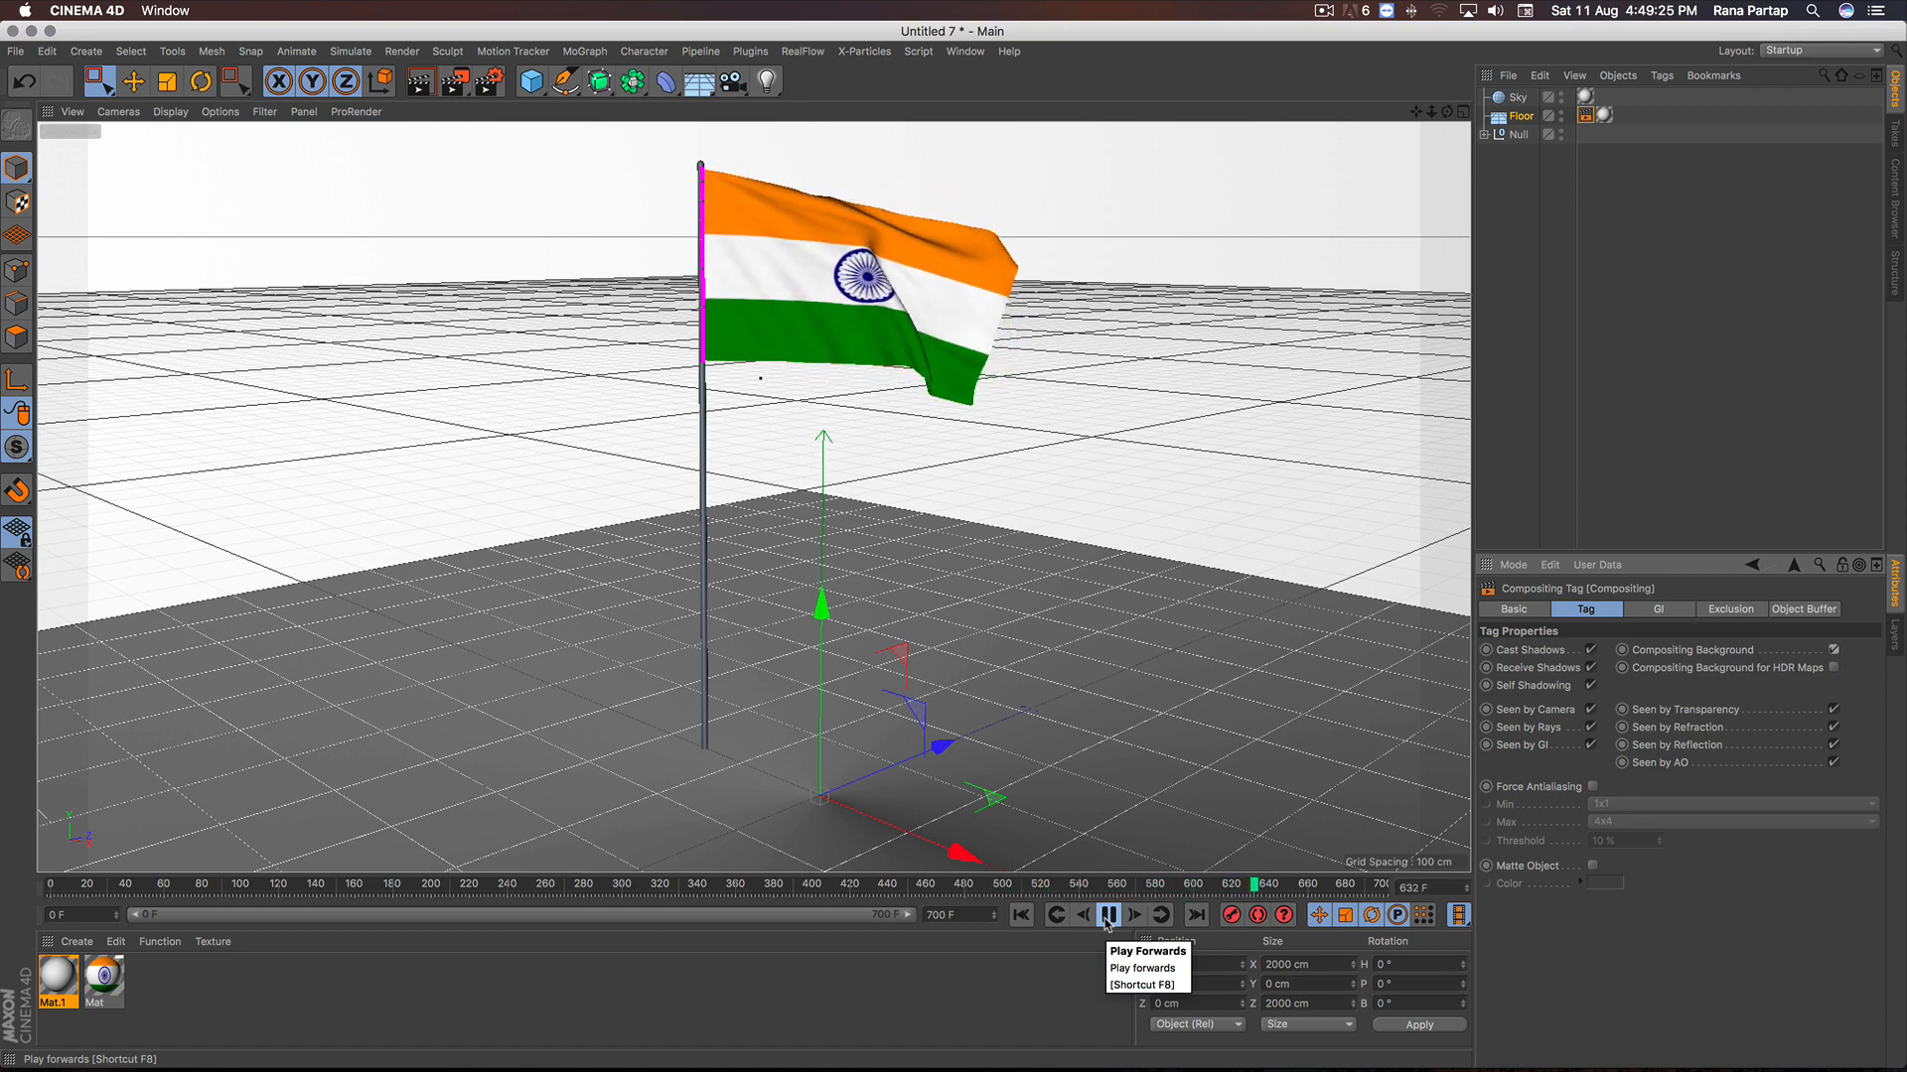
pyautogui.click(1107, 915)
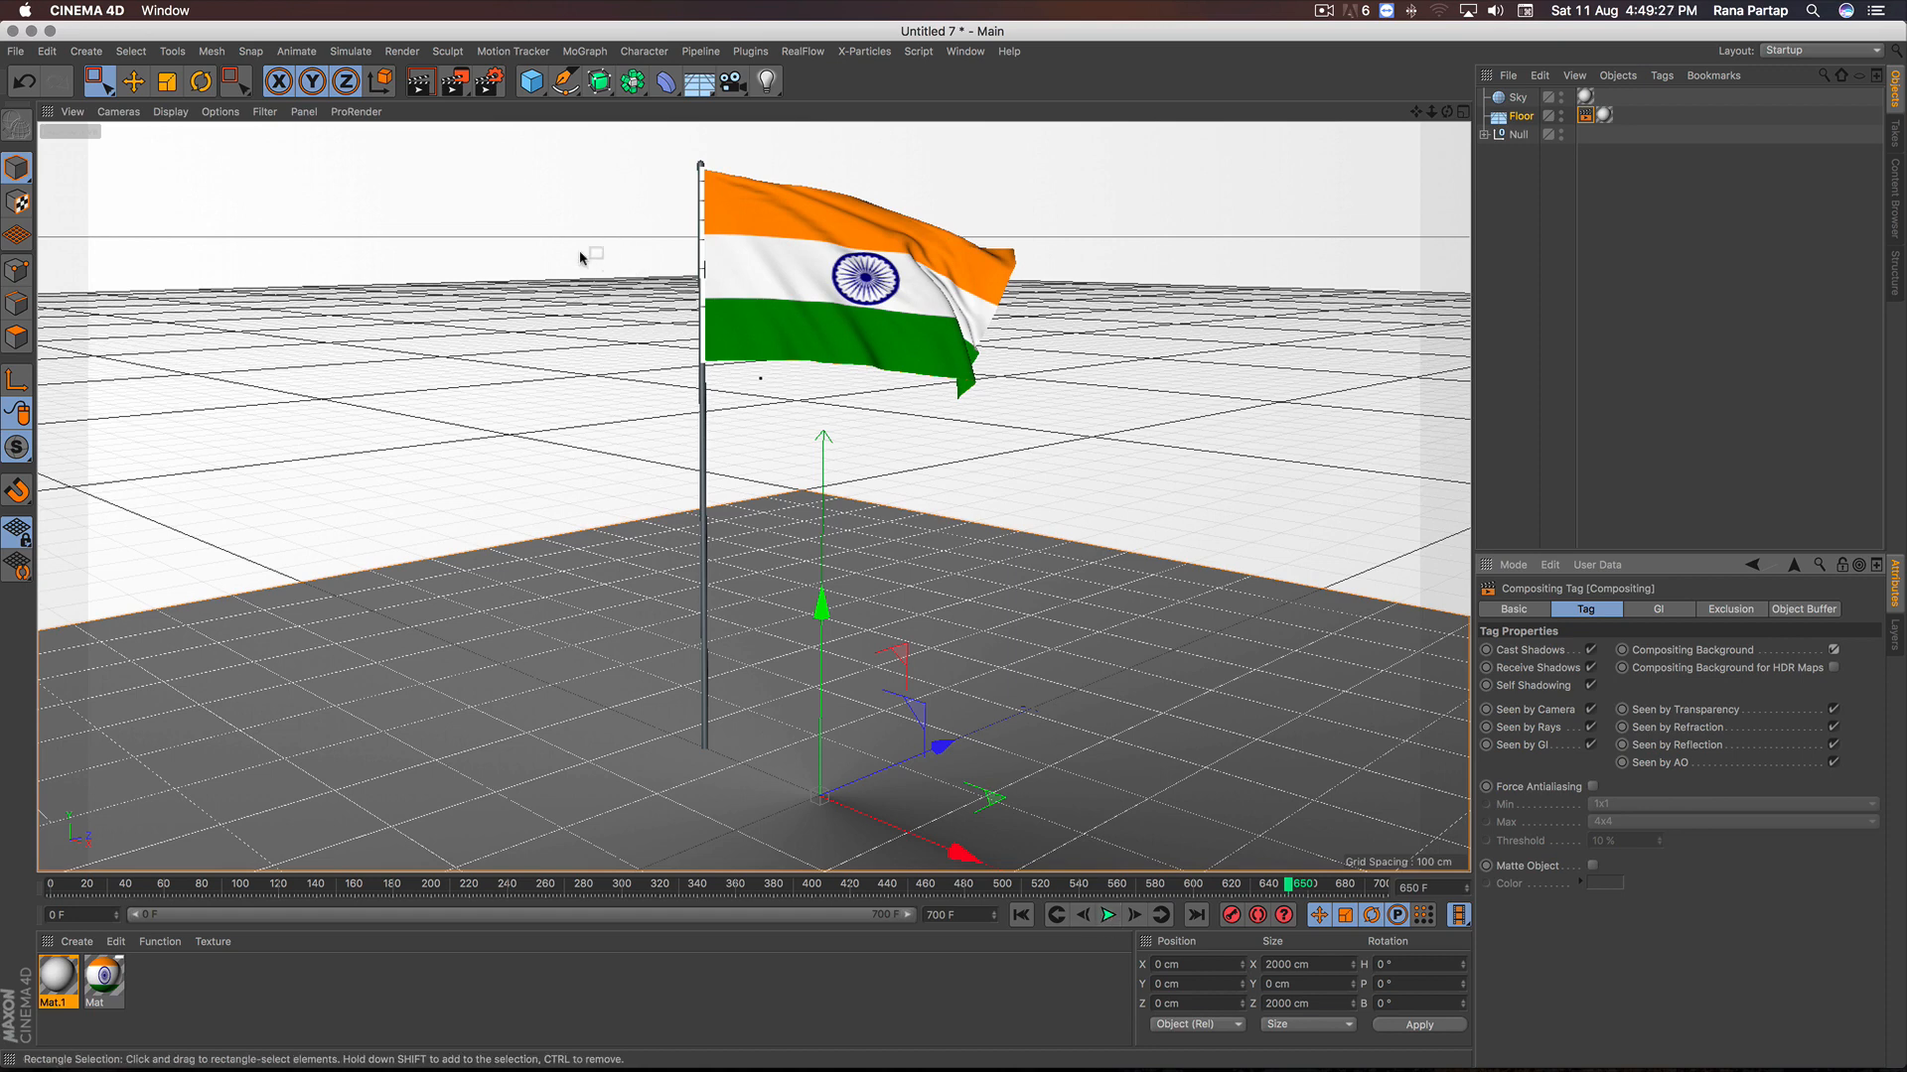
pyautogui.click(420, 83)
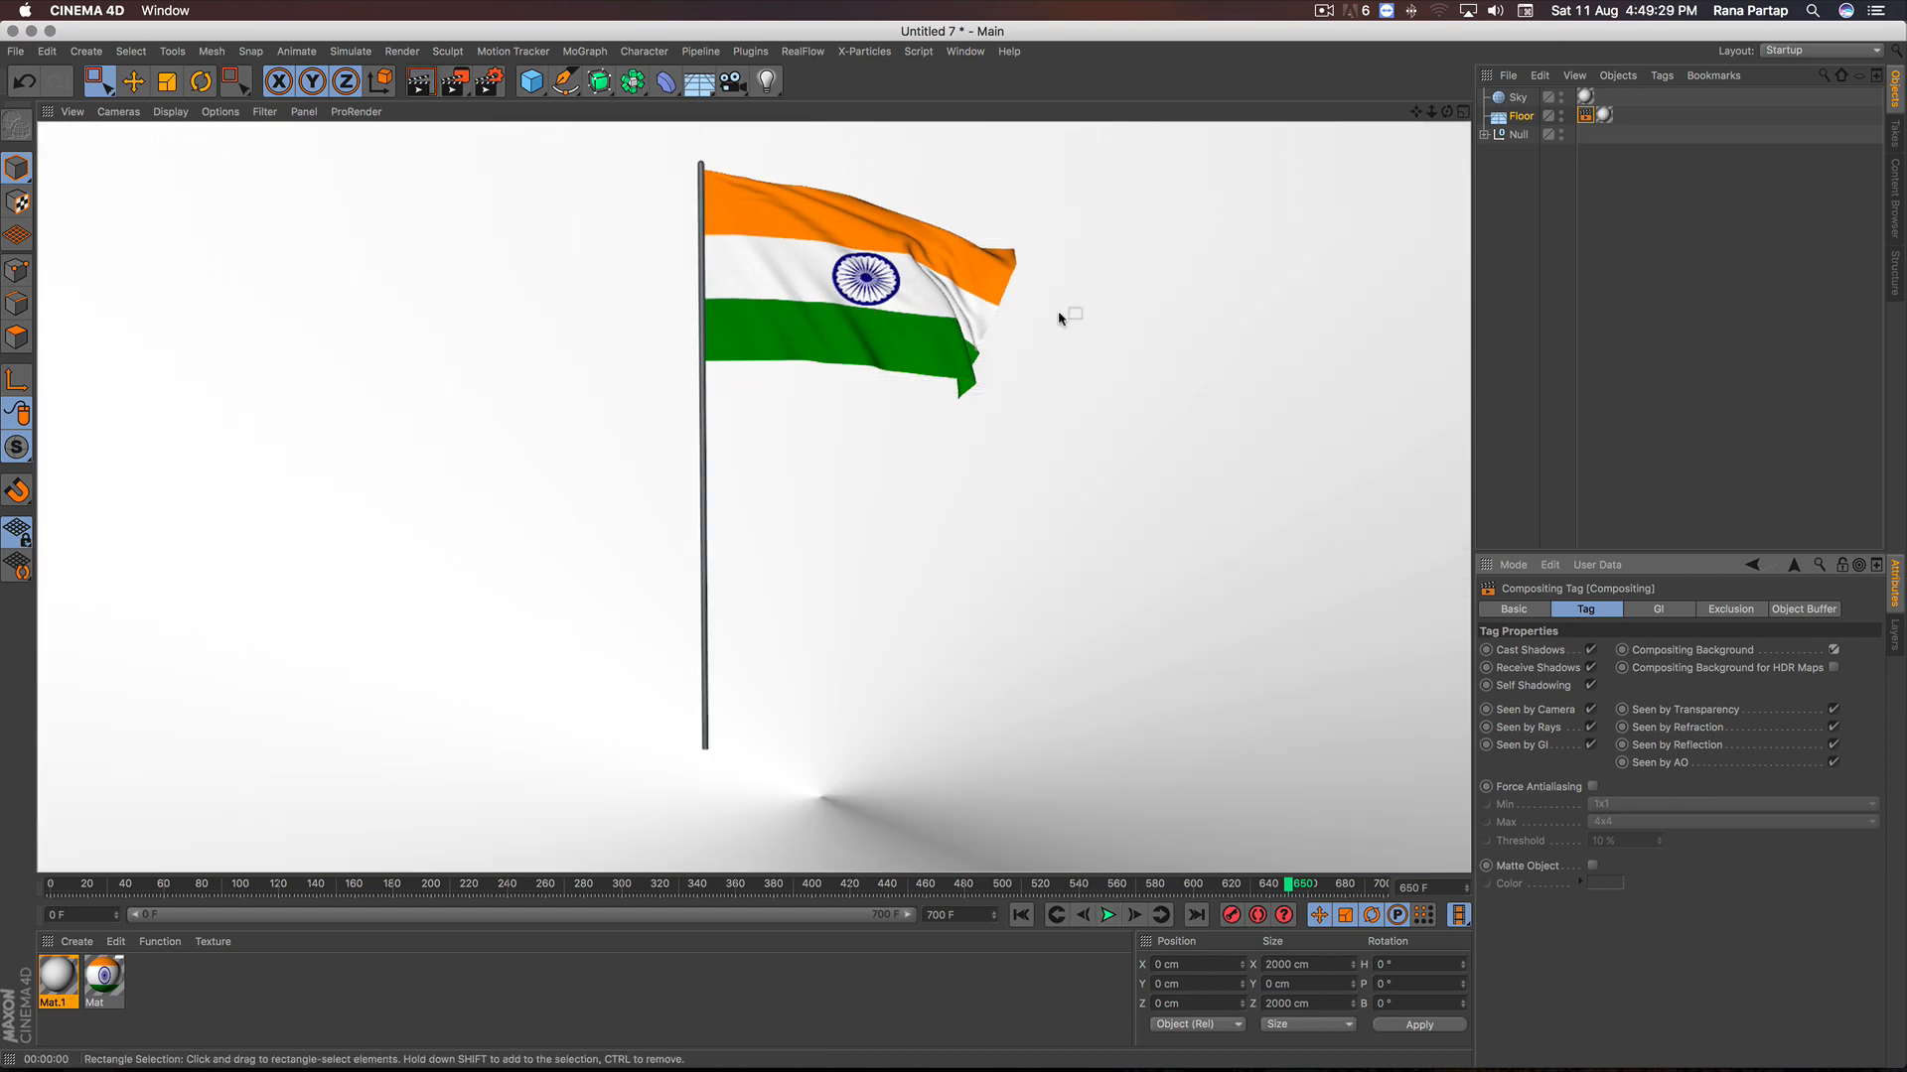
# Step: Switch to the Live Selection tool and select the null that groups the flag and its pole
pyautogui.click(99, 81)
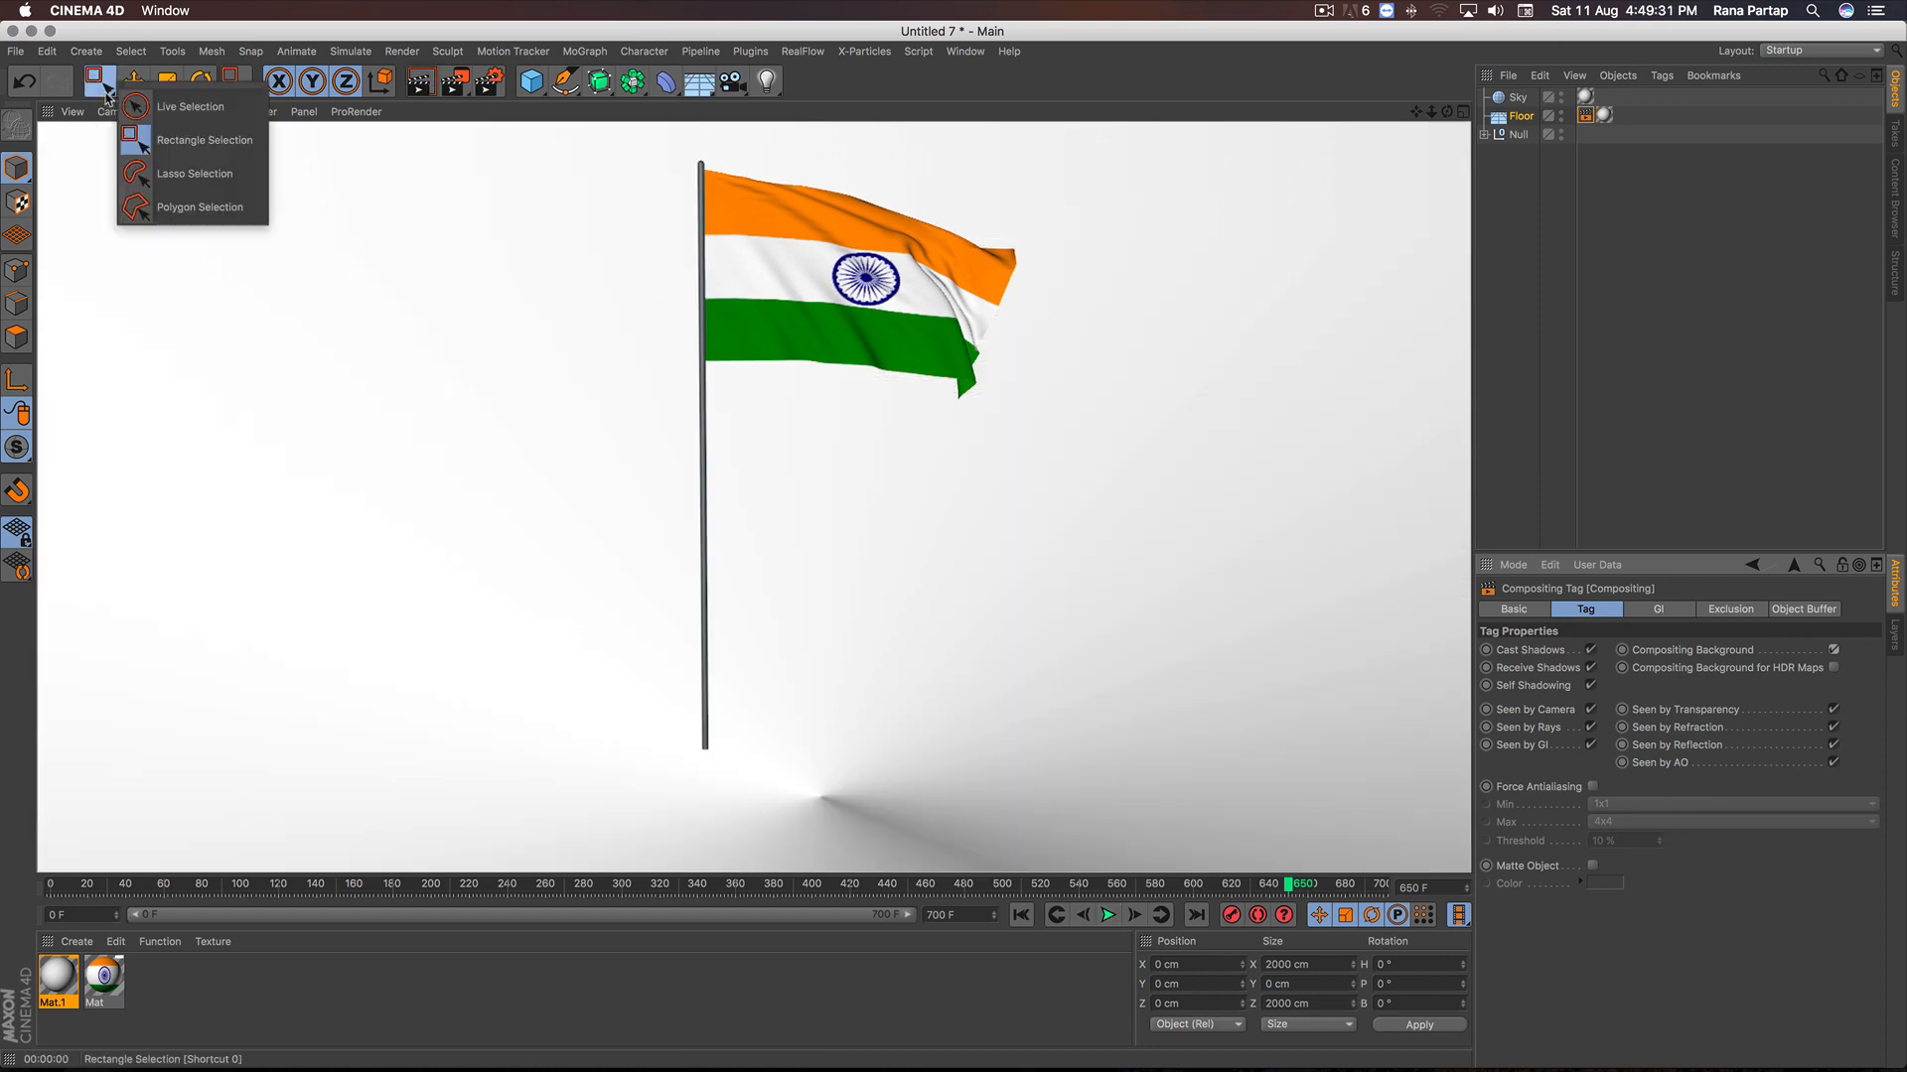
pyautogui.click(156, 107)
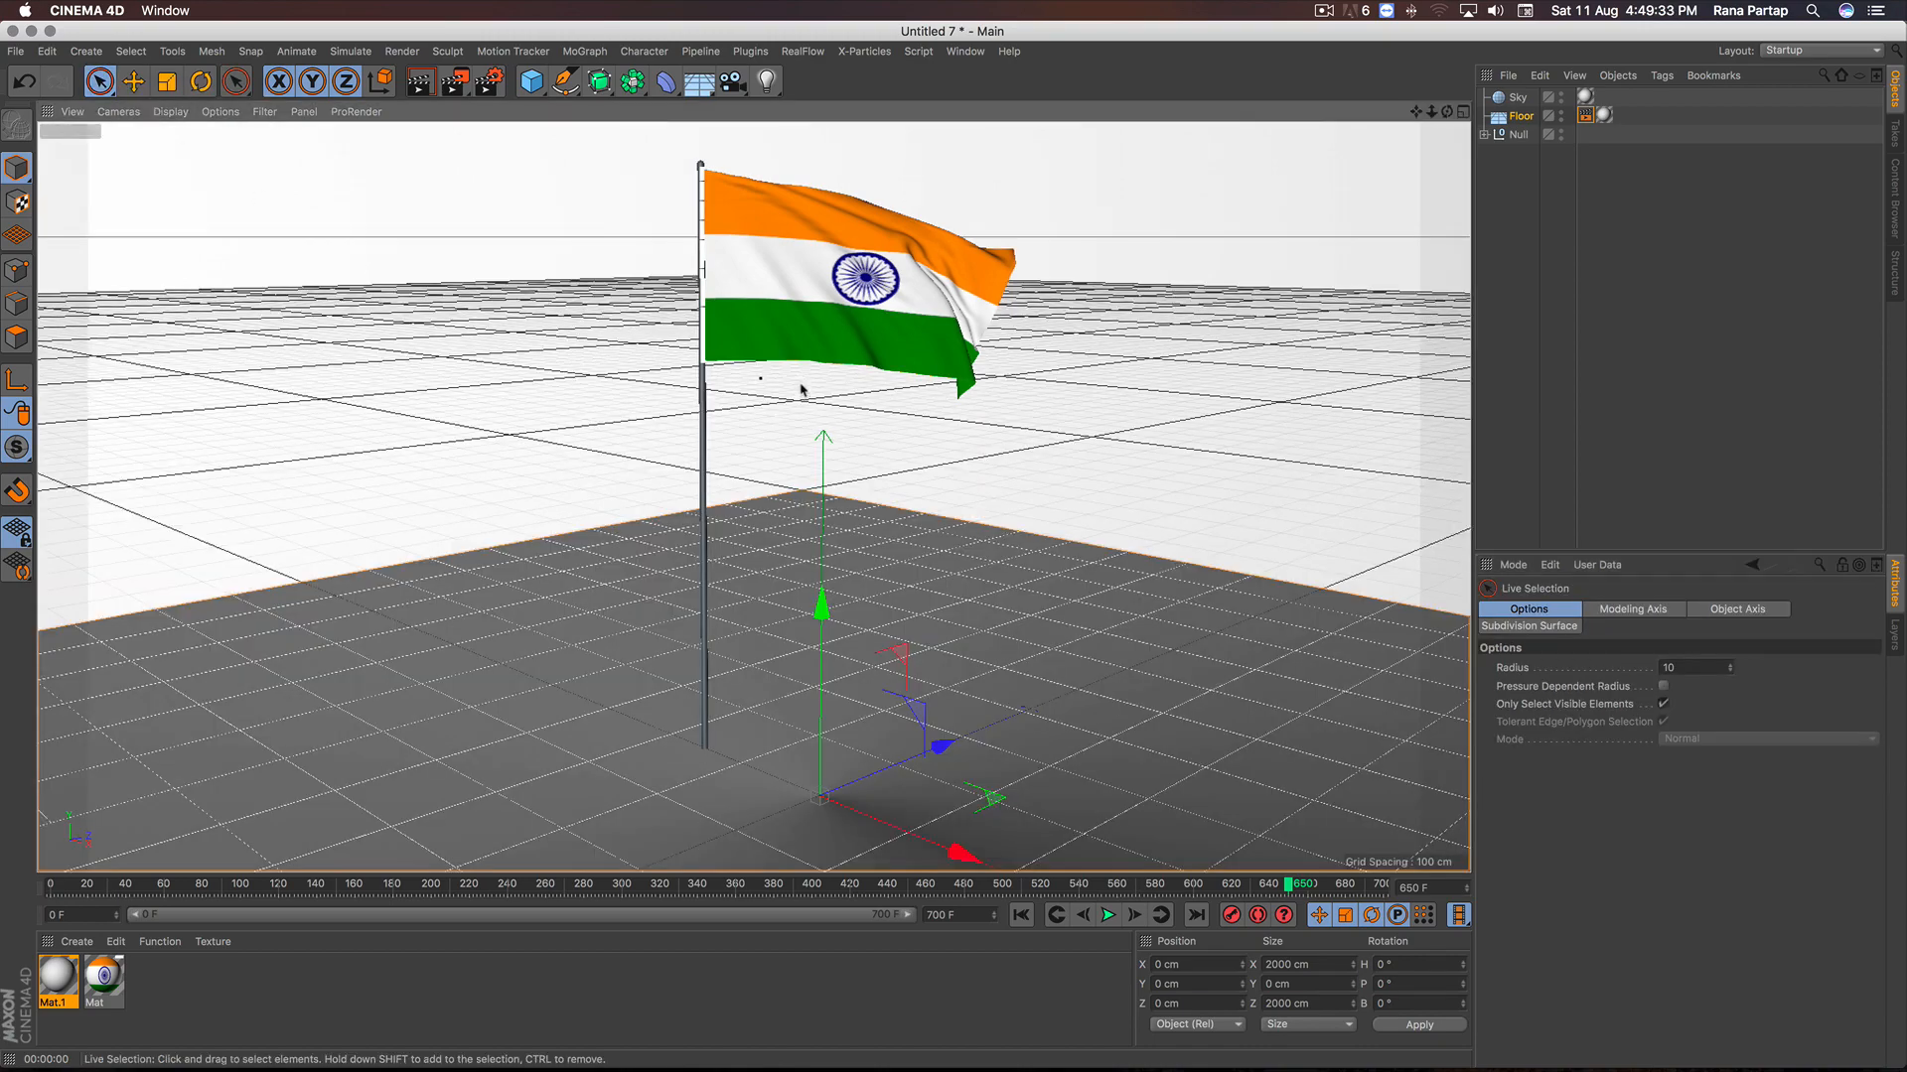
pyautogui.keyDown('alt'); pyautogui.moveTo(805, 354); pyautogui.dragTo(809, 390, button='middle'); pyautogui.keyUp('alt')
pyautogui.scroll(2, 798, 427)
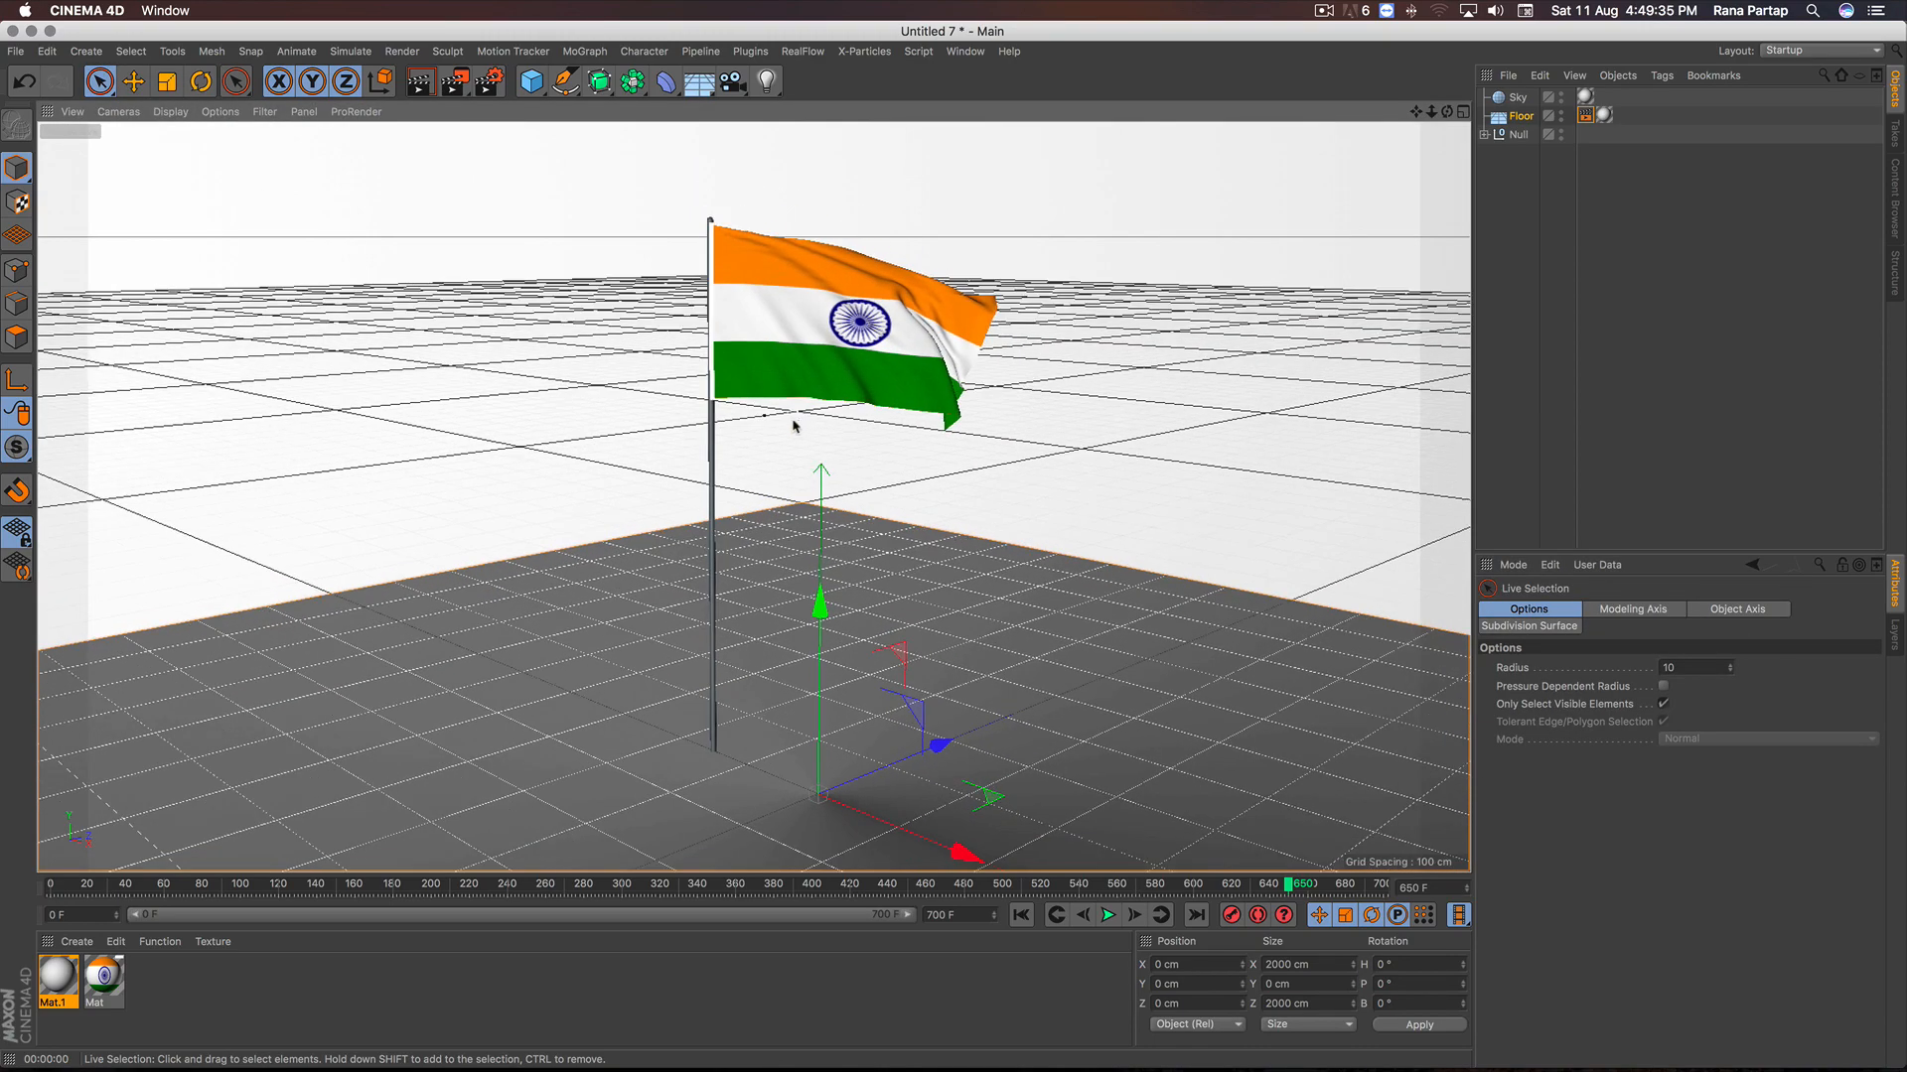
pyautogui.click(1517, 134)
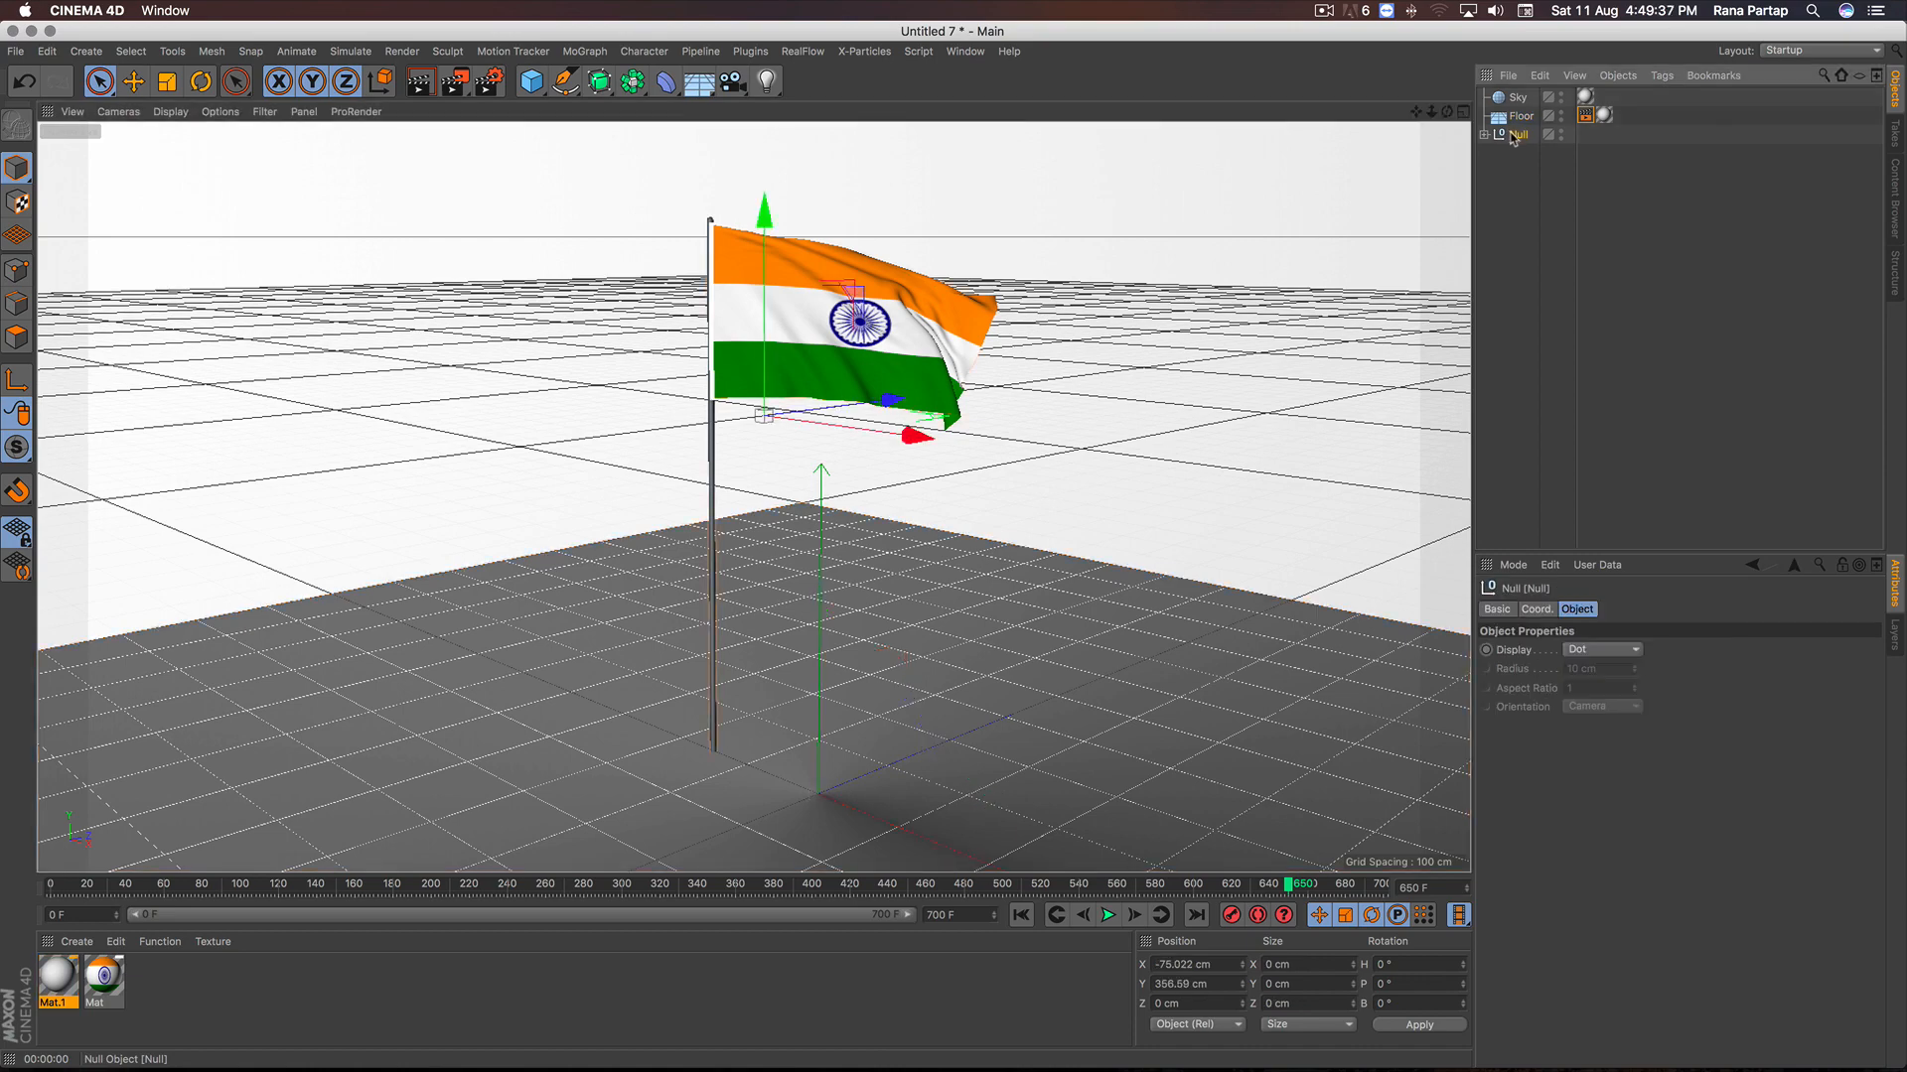
# Step: Add a MoGraph Cloner, place the flag-and-pole null inside it and select the cloner
pyautogui.click(585, 50)
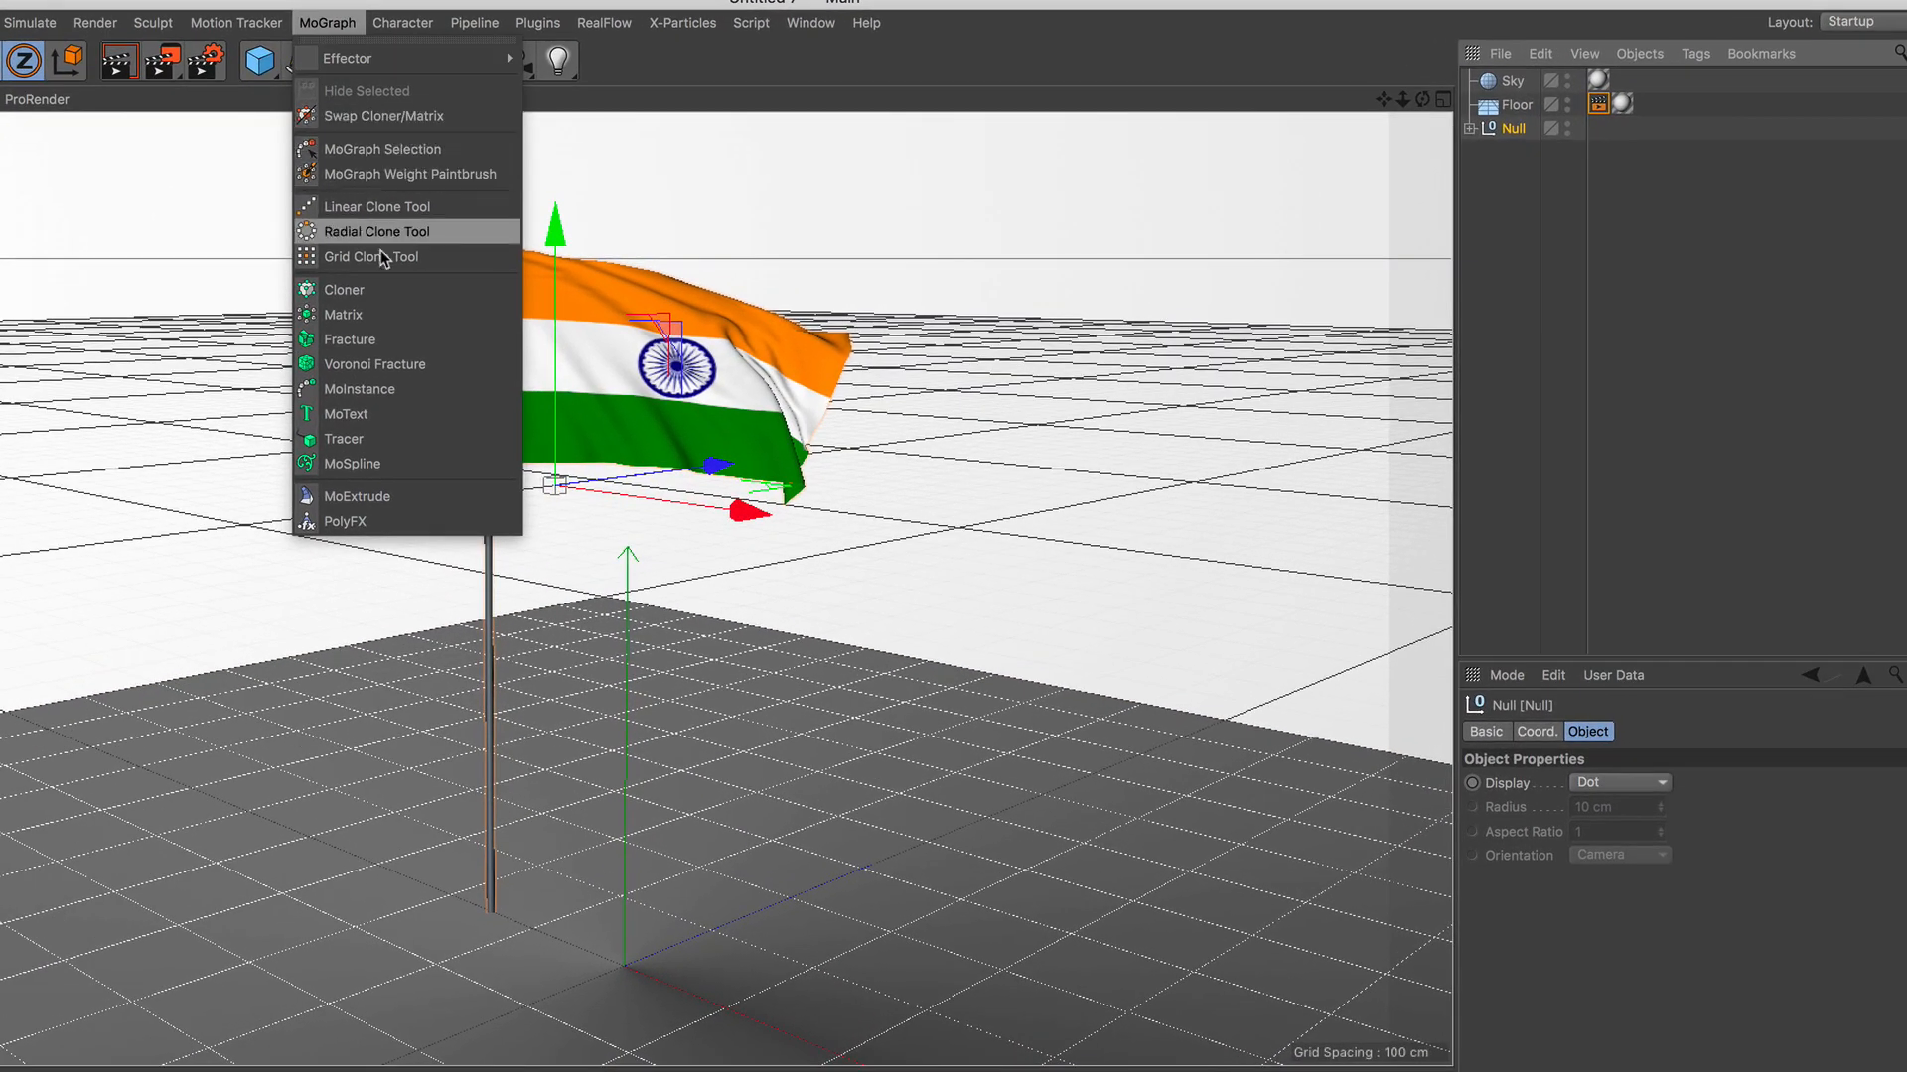
pyautogui.click(407, 291)
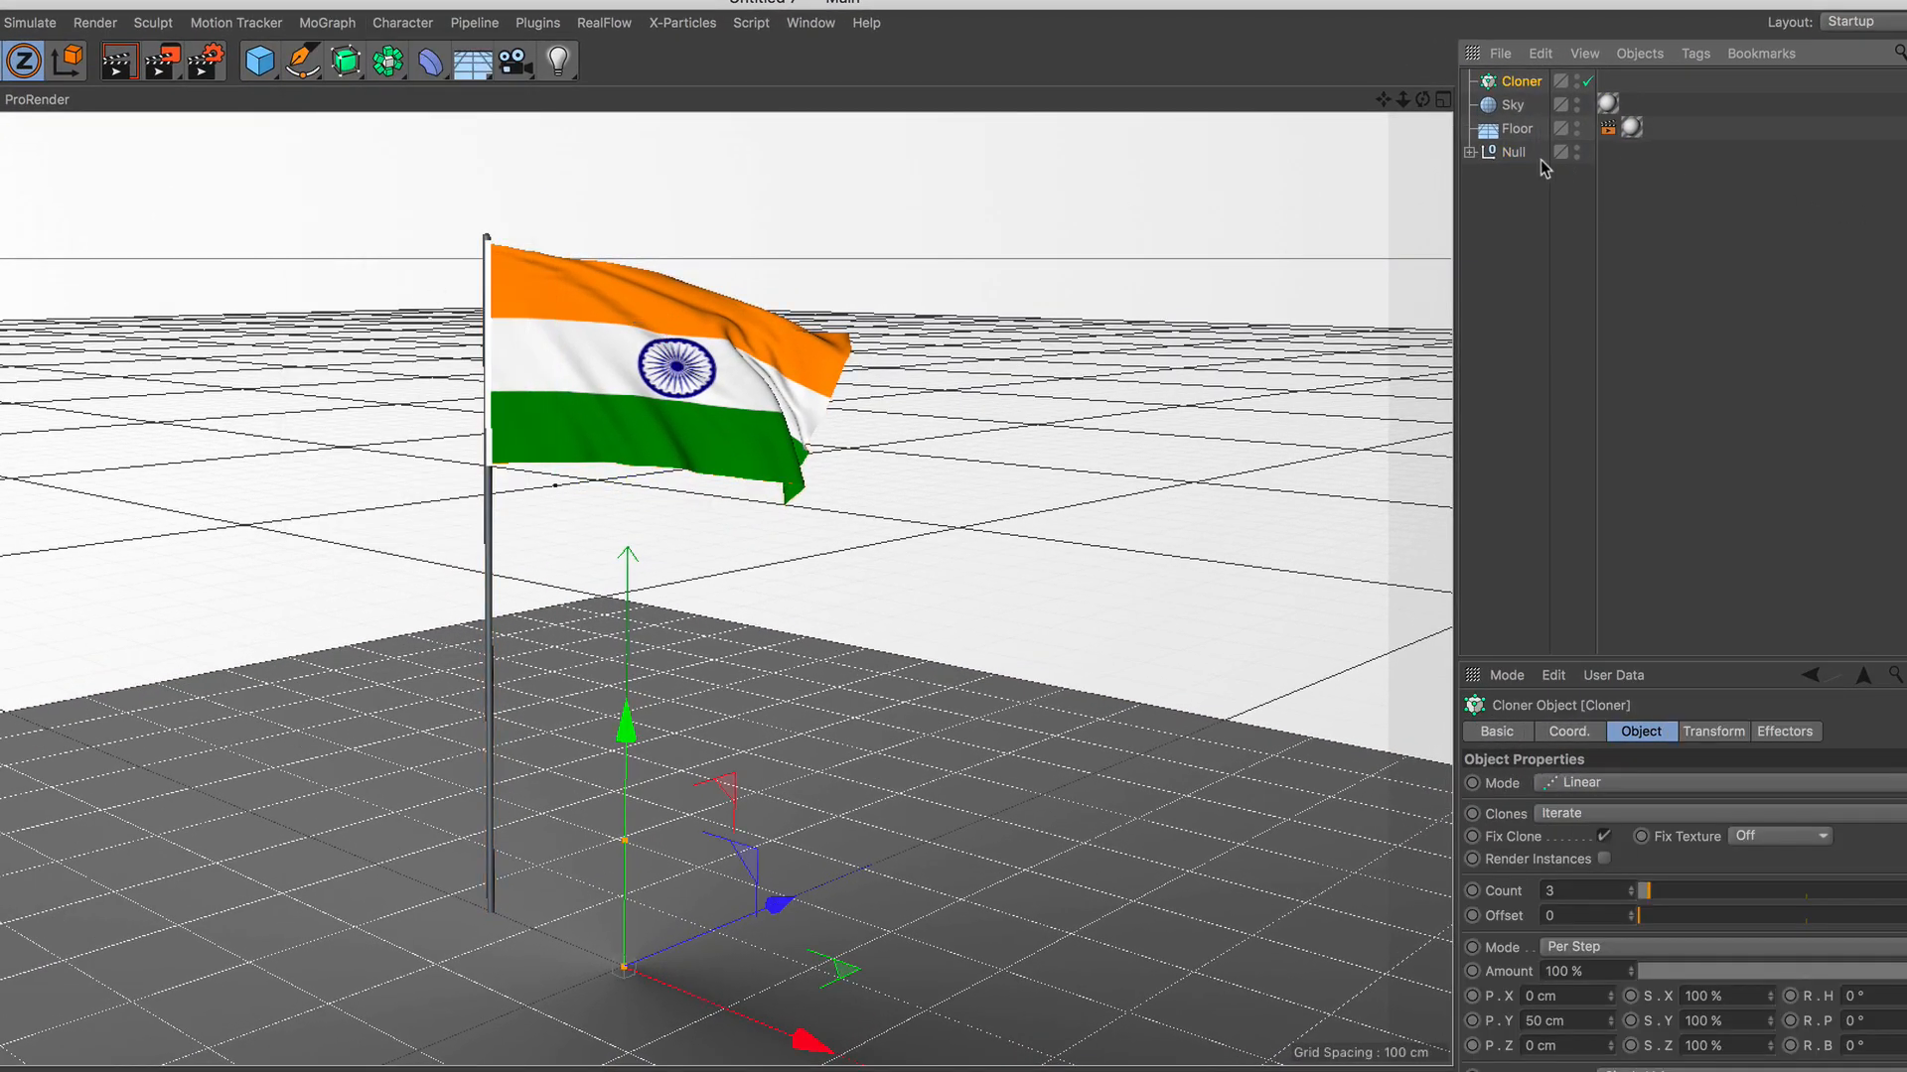
pyautogui.moveTo(1517, 155); pyautogui.dragTo(1519, 89)
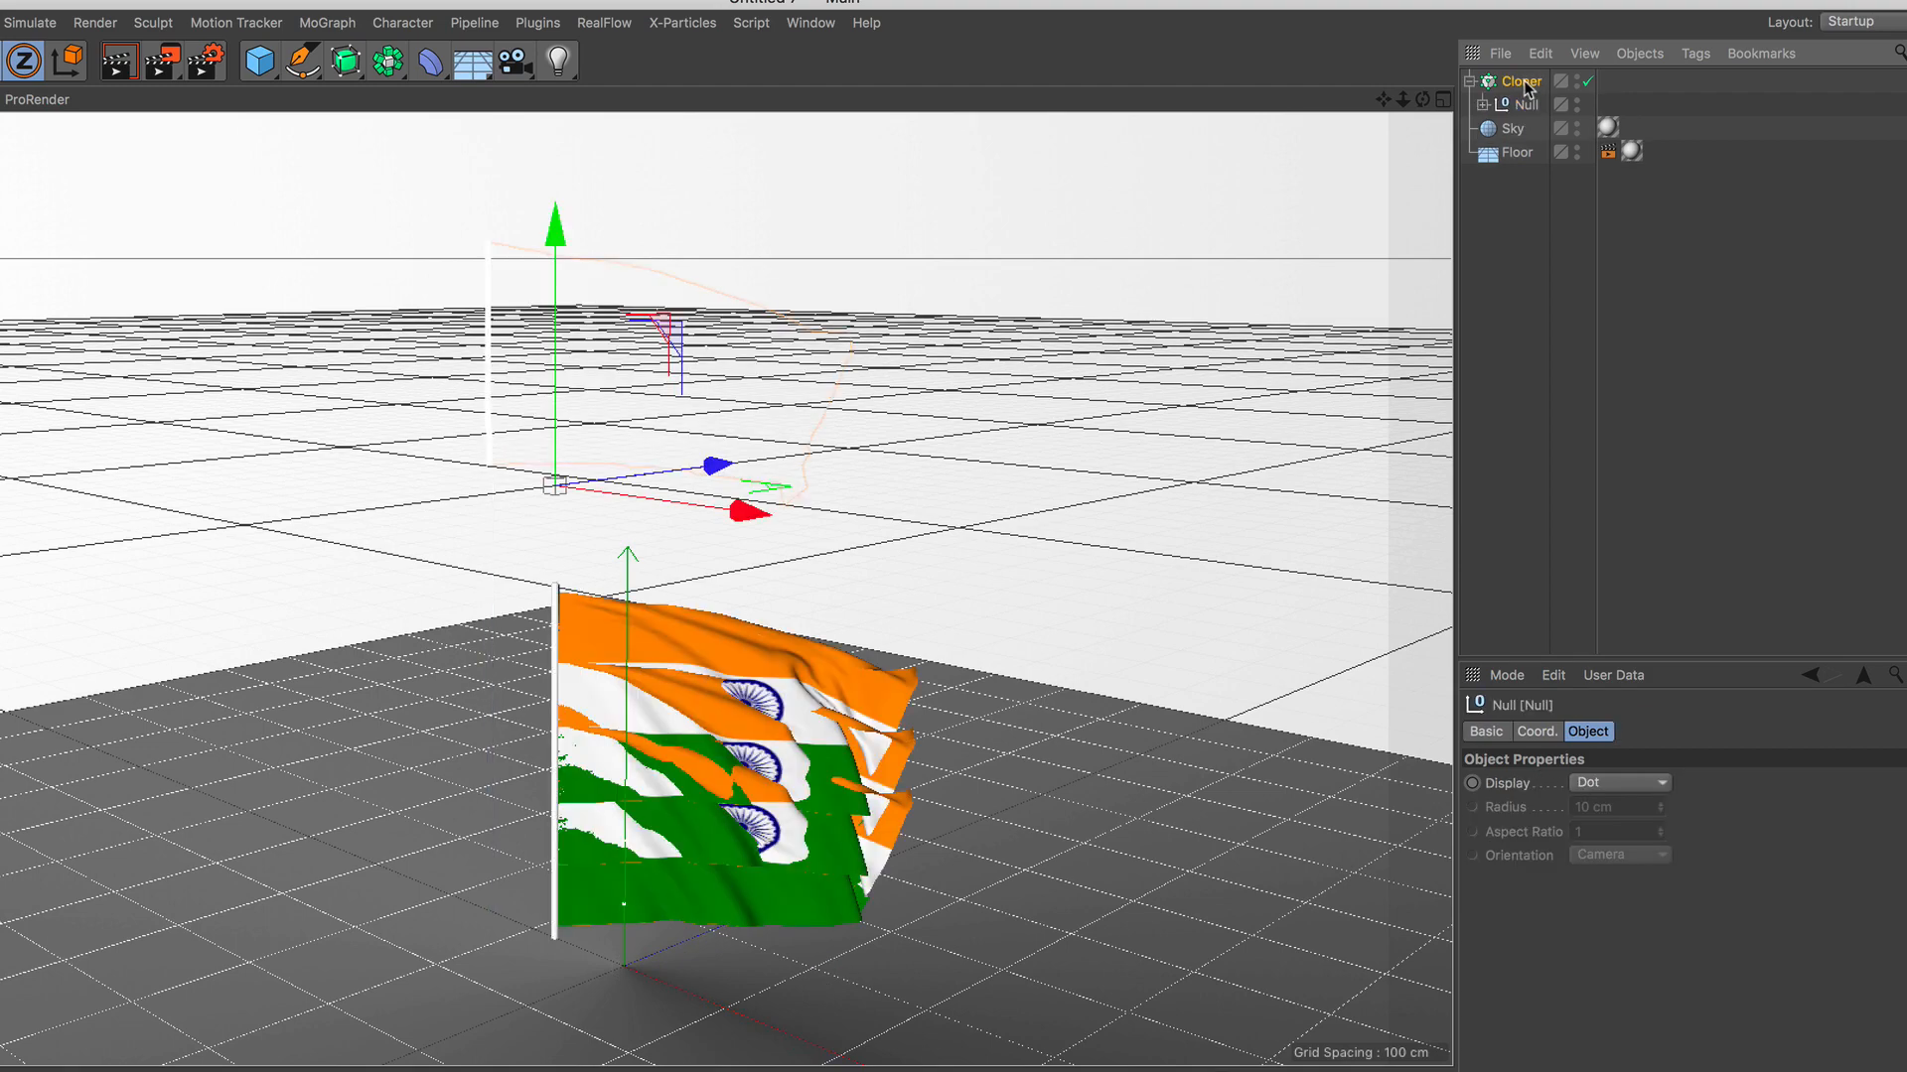
pyautogui.click(1522, 83)
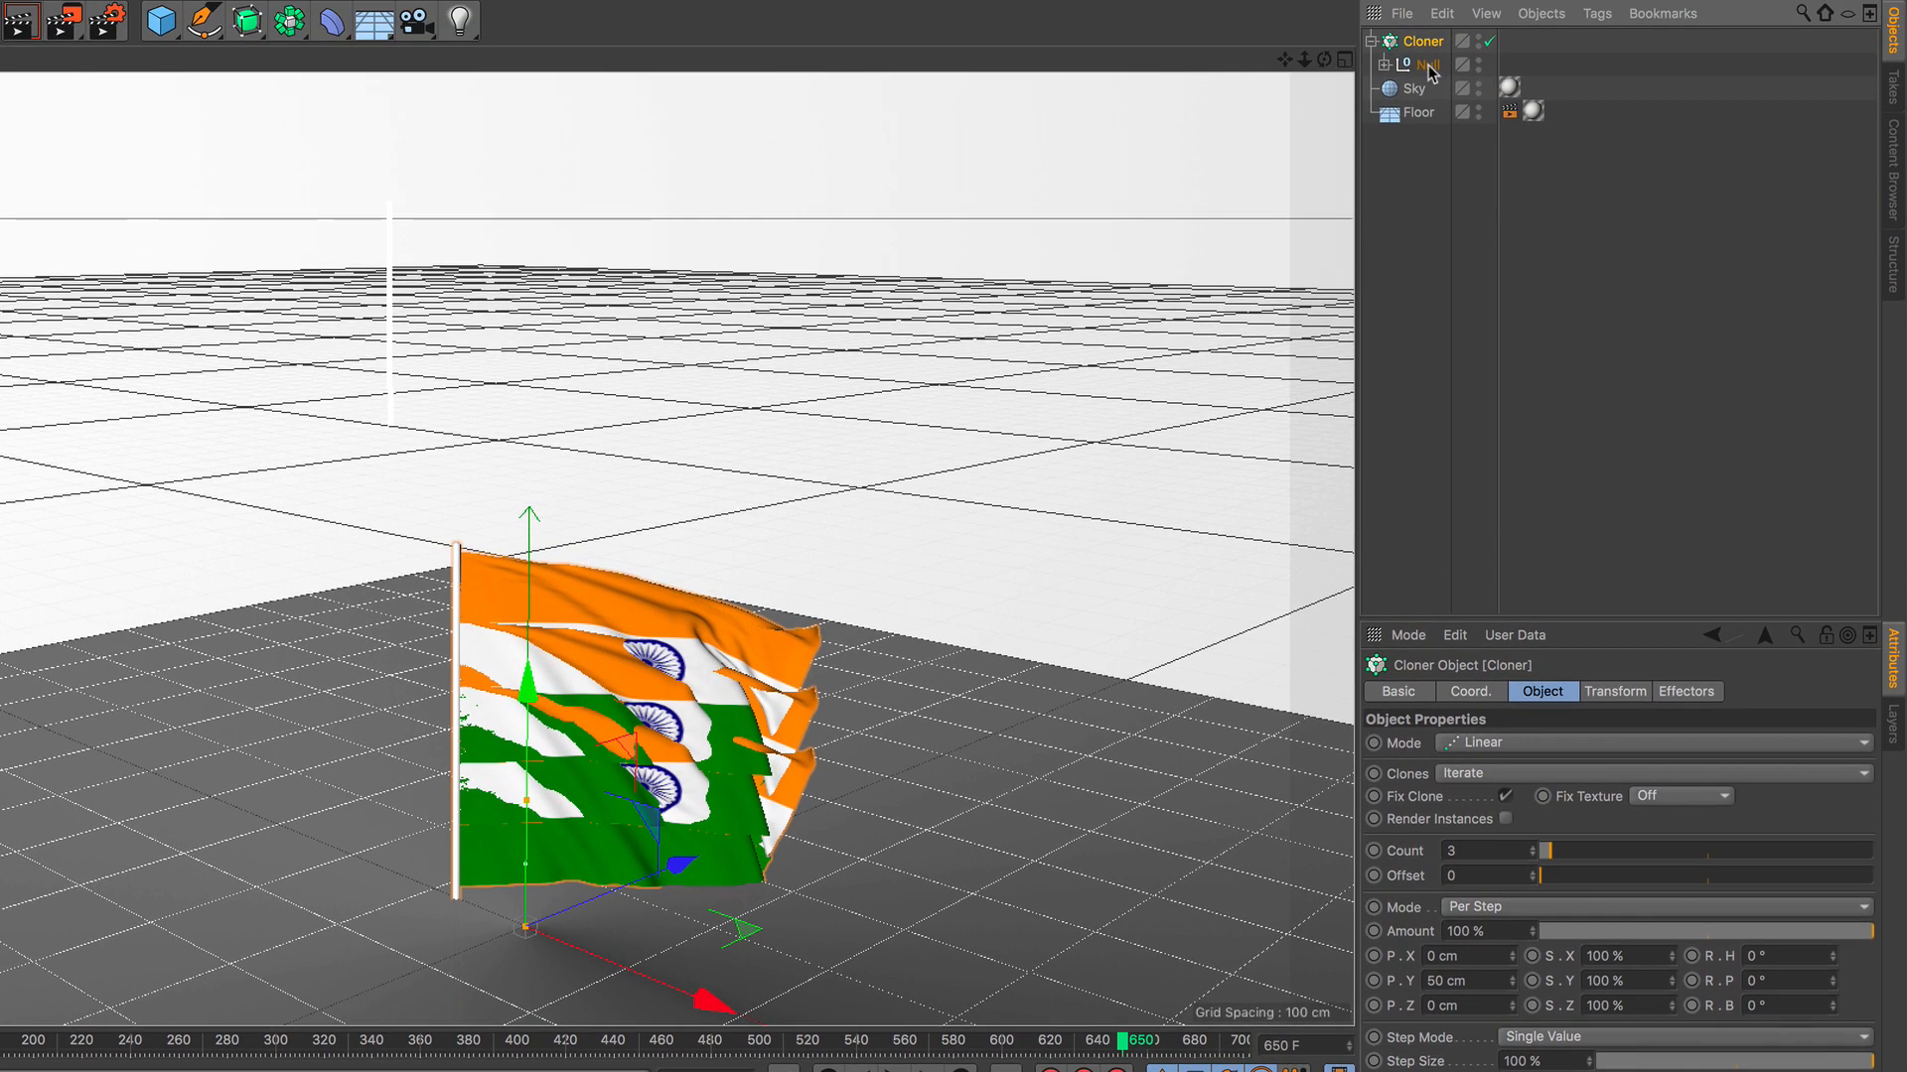
# Step: Set the cloner to Radial mode on the XZ plane and enlarge its radius to spread the flags into a wide ring
pyautogui.click(1526, 752)
pyautogui.click(1517, 819)
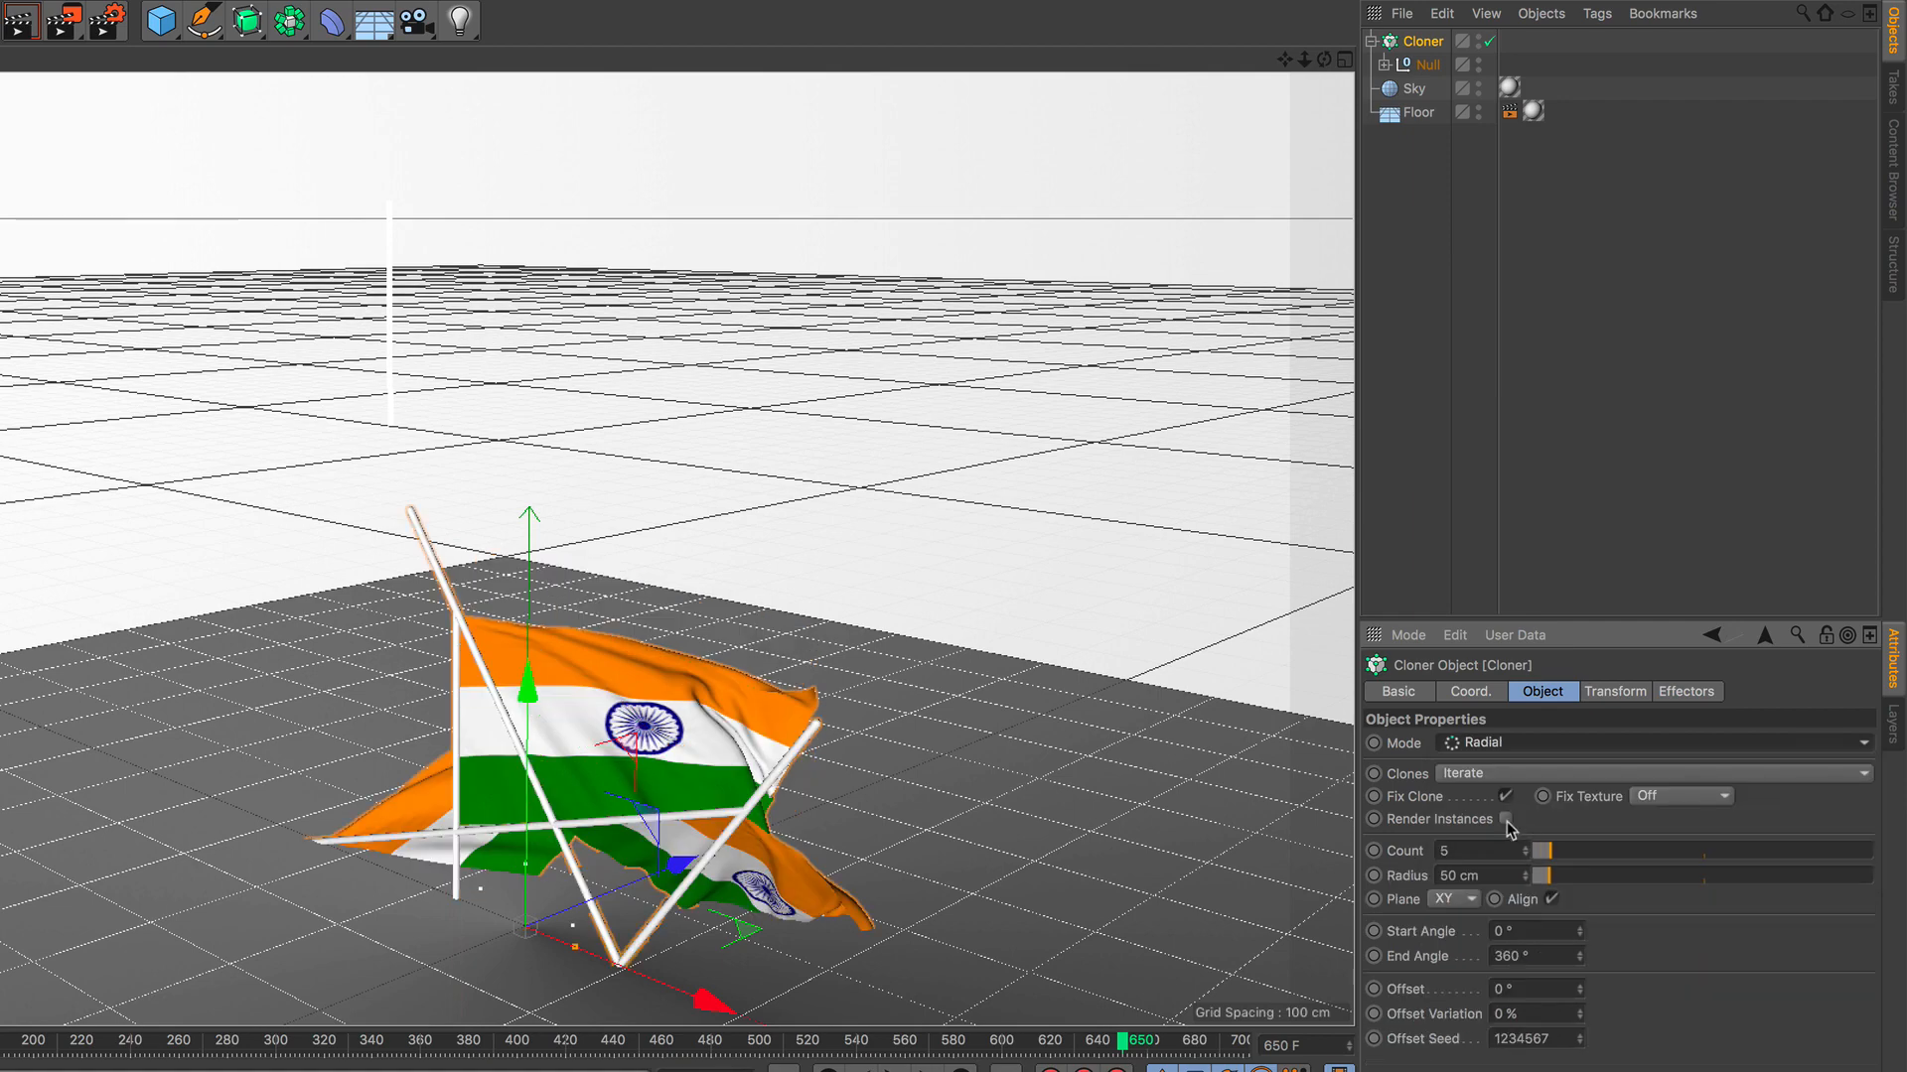
pyautogui.click(1455, 899)
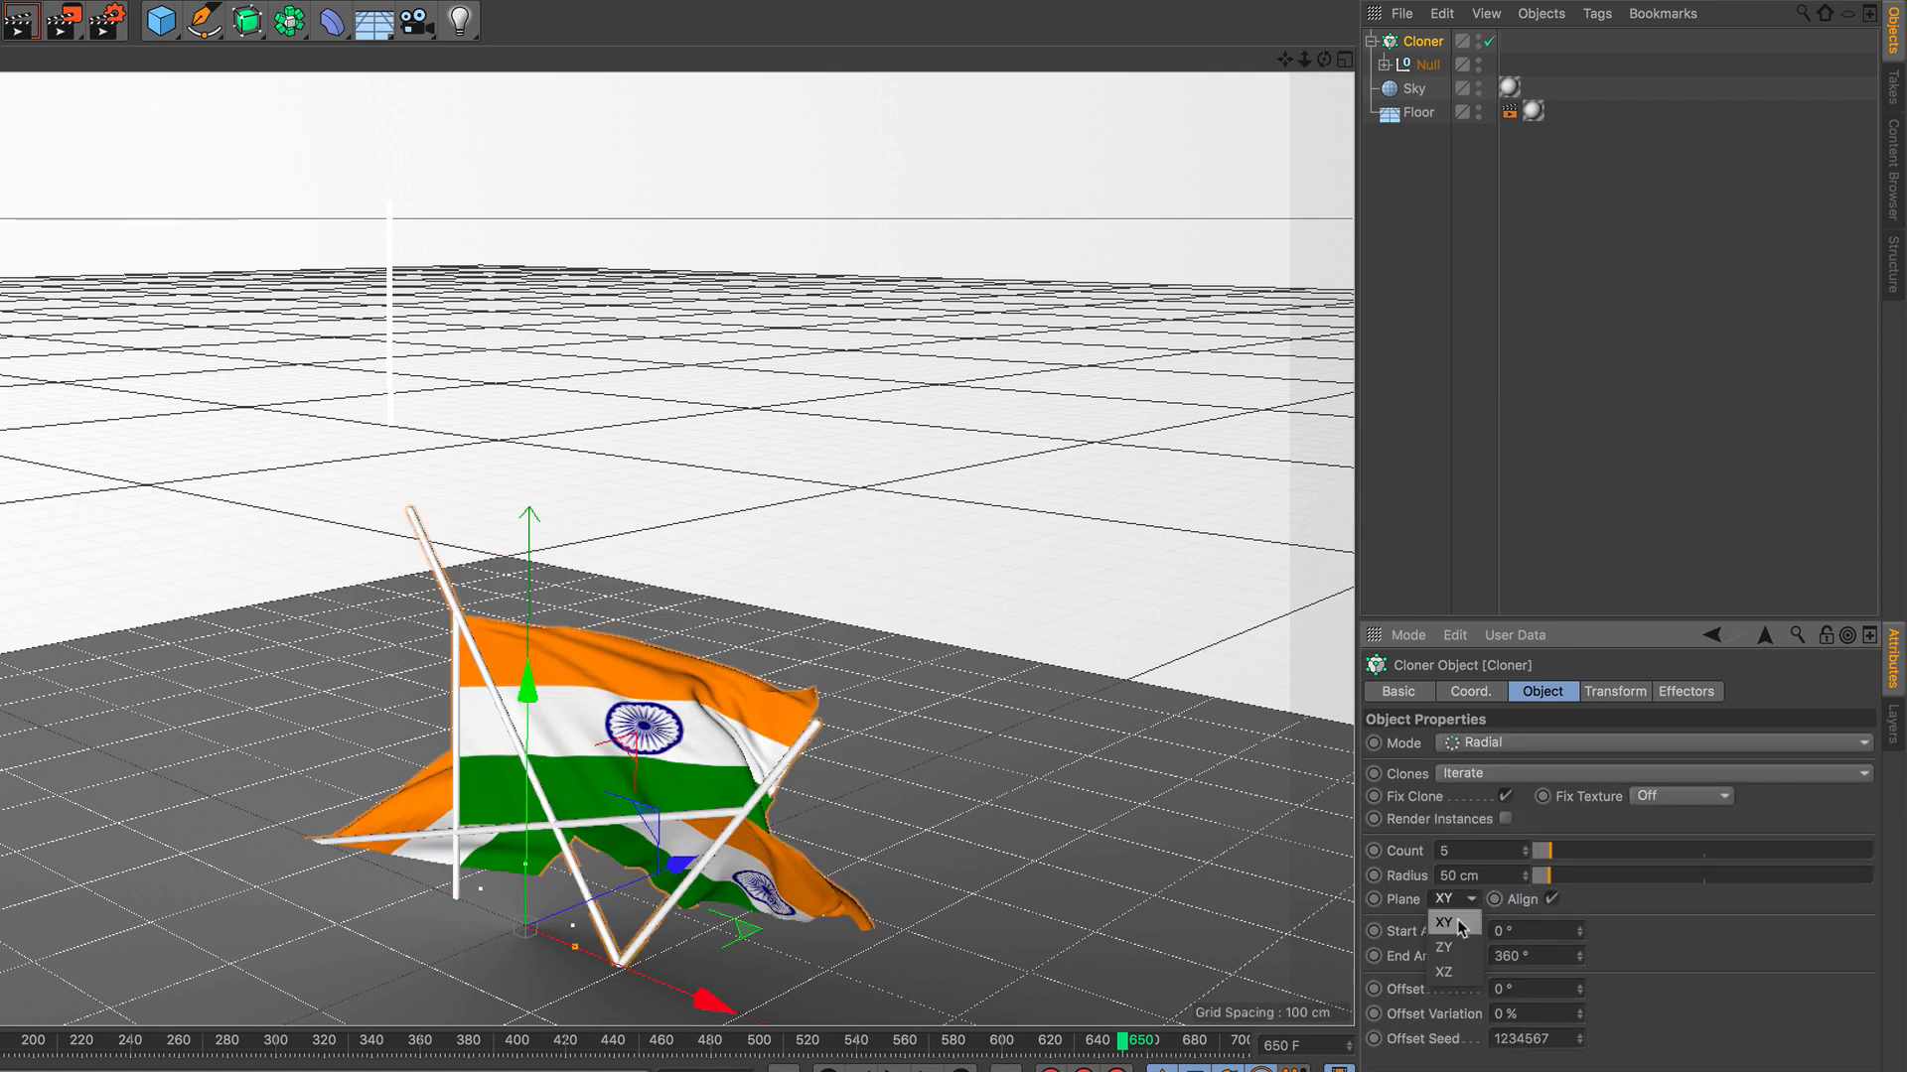
pyautogui.click(1448, 973)
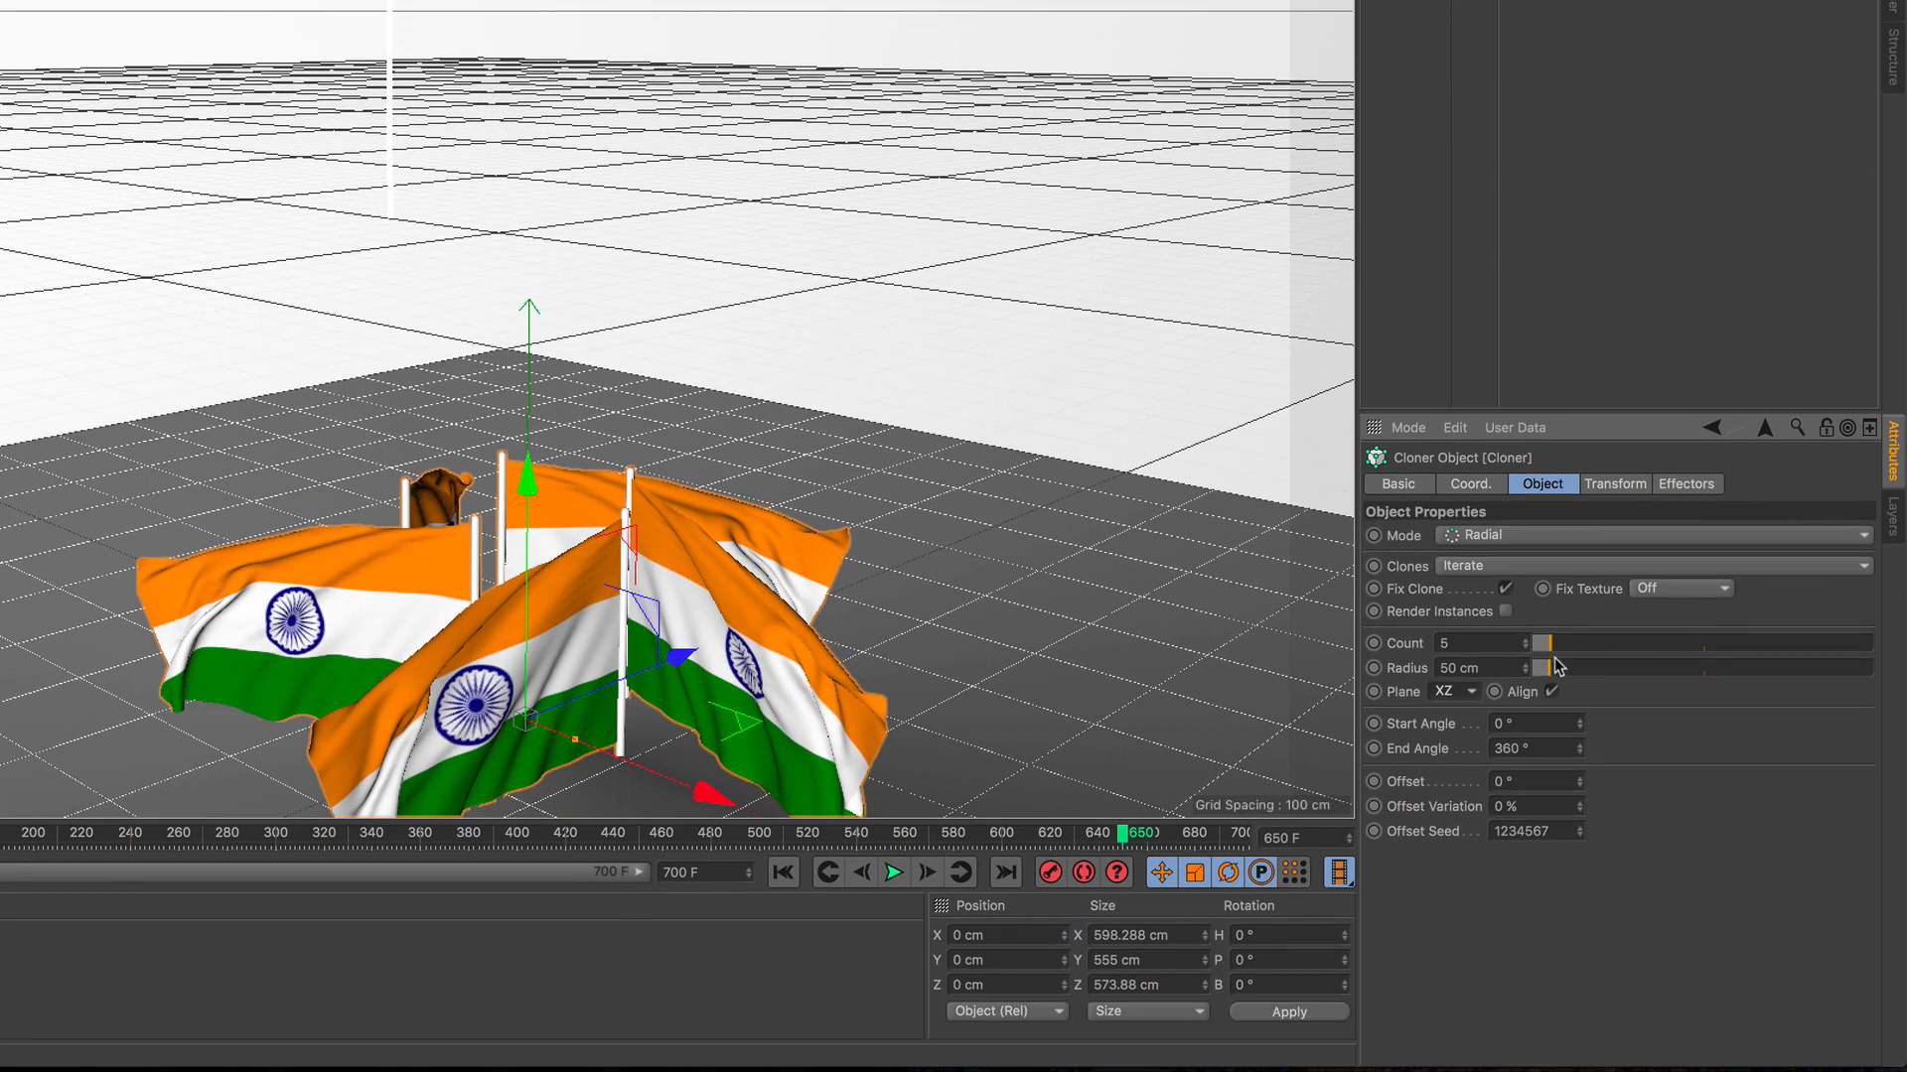
pyautogui.moveTo(1557, 874); pyautogui.dragTo(1594, 881)
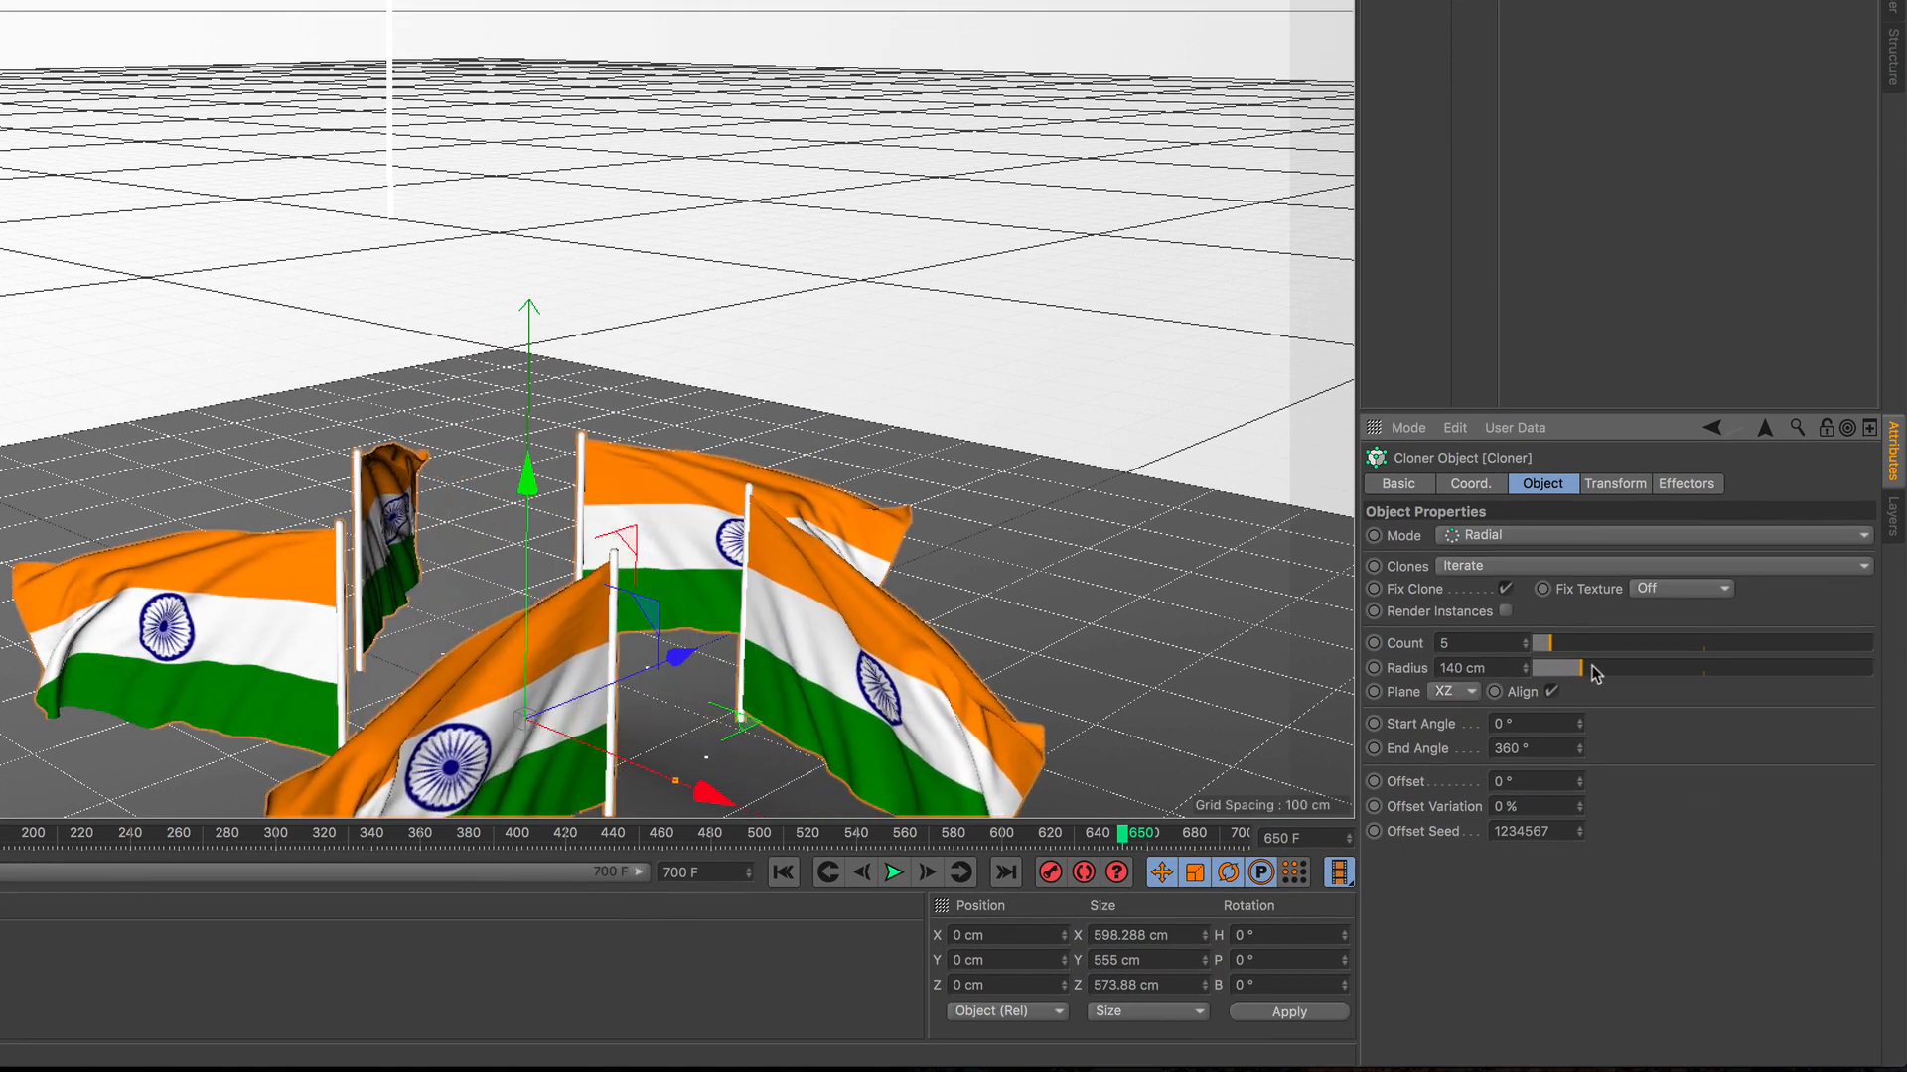
pyautogui.moveTo(1594, 673); pyautogui.dragTo(1675, 671)
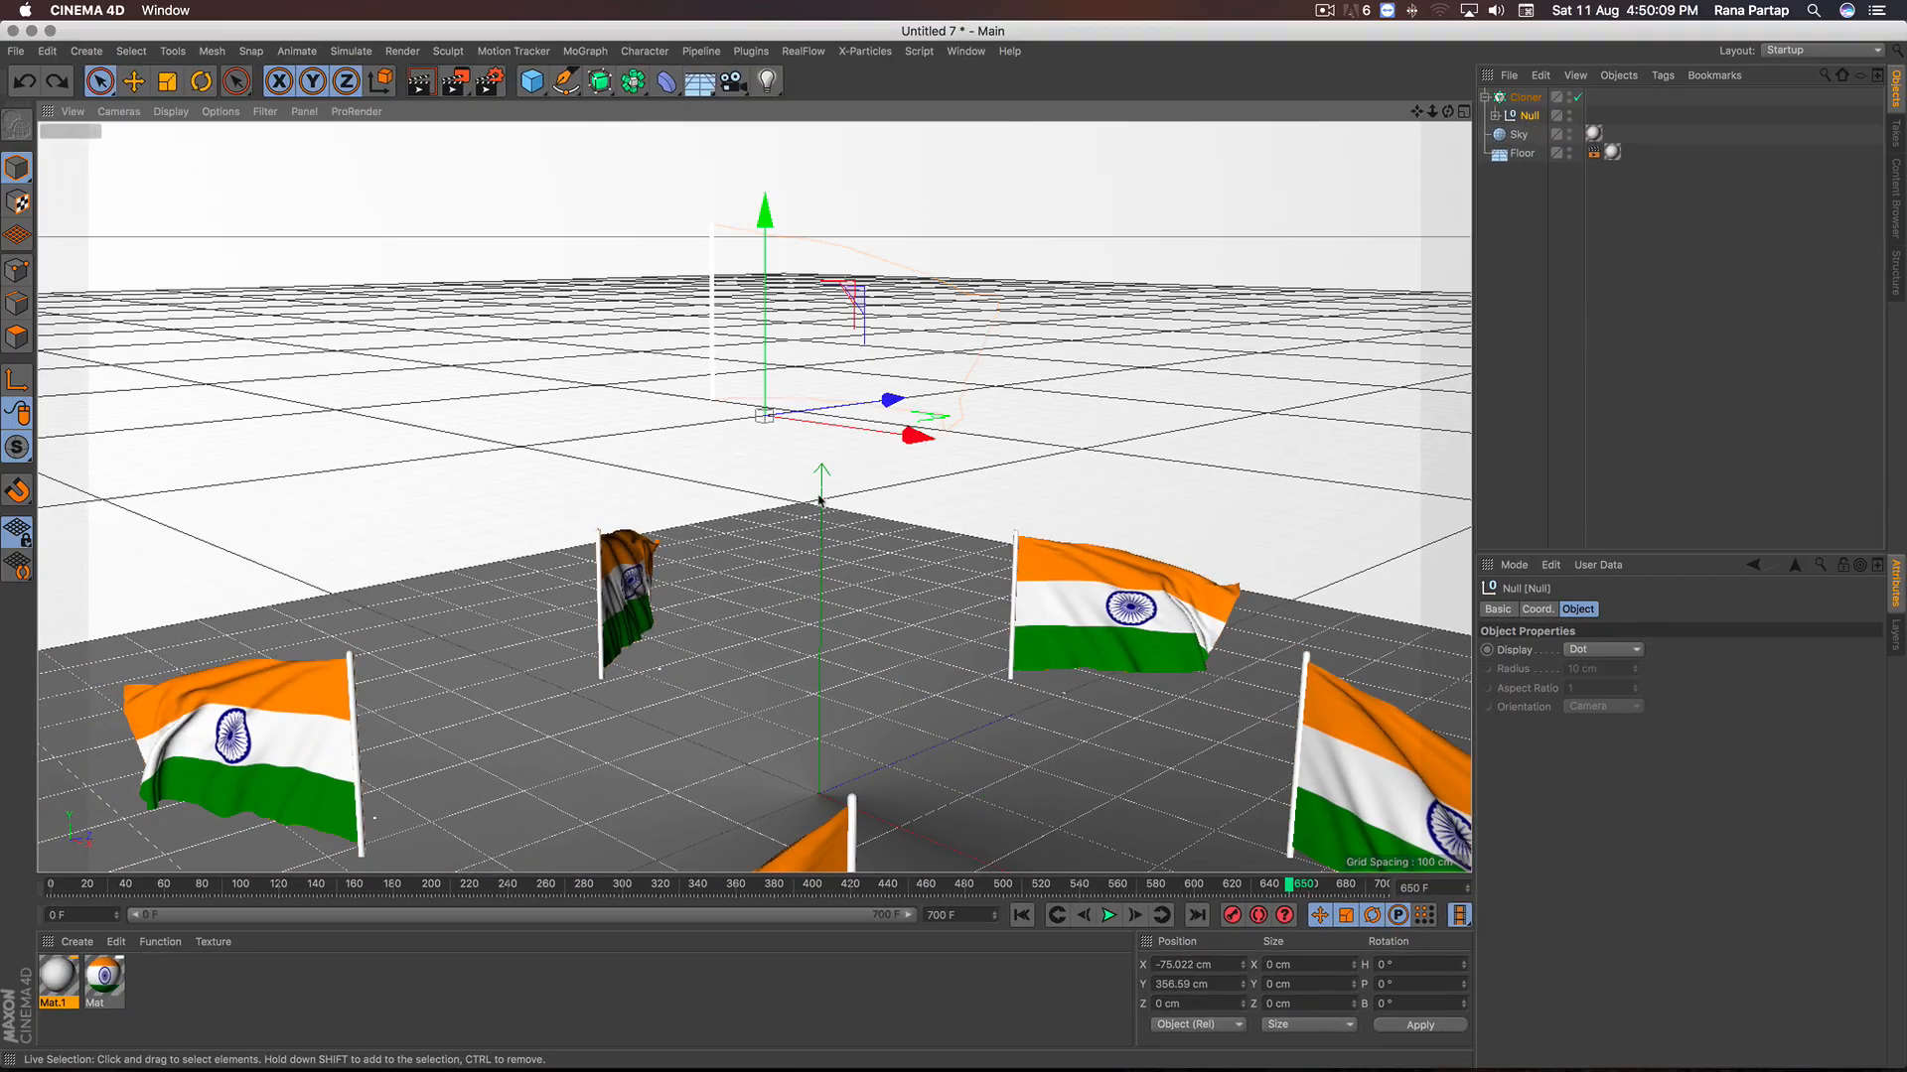
# Step: Lower the floor along Y to about -371 cm, level with the bottom of the cloned flagpoles
pyautogui.scroll(-8, 819, 500)
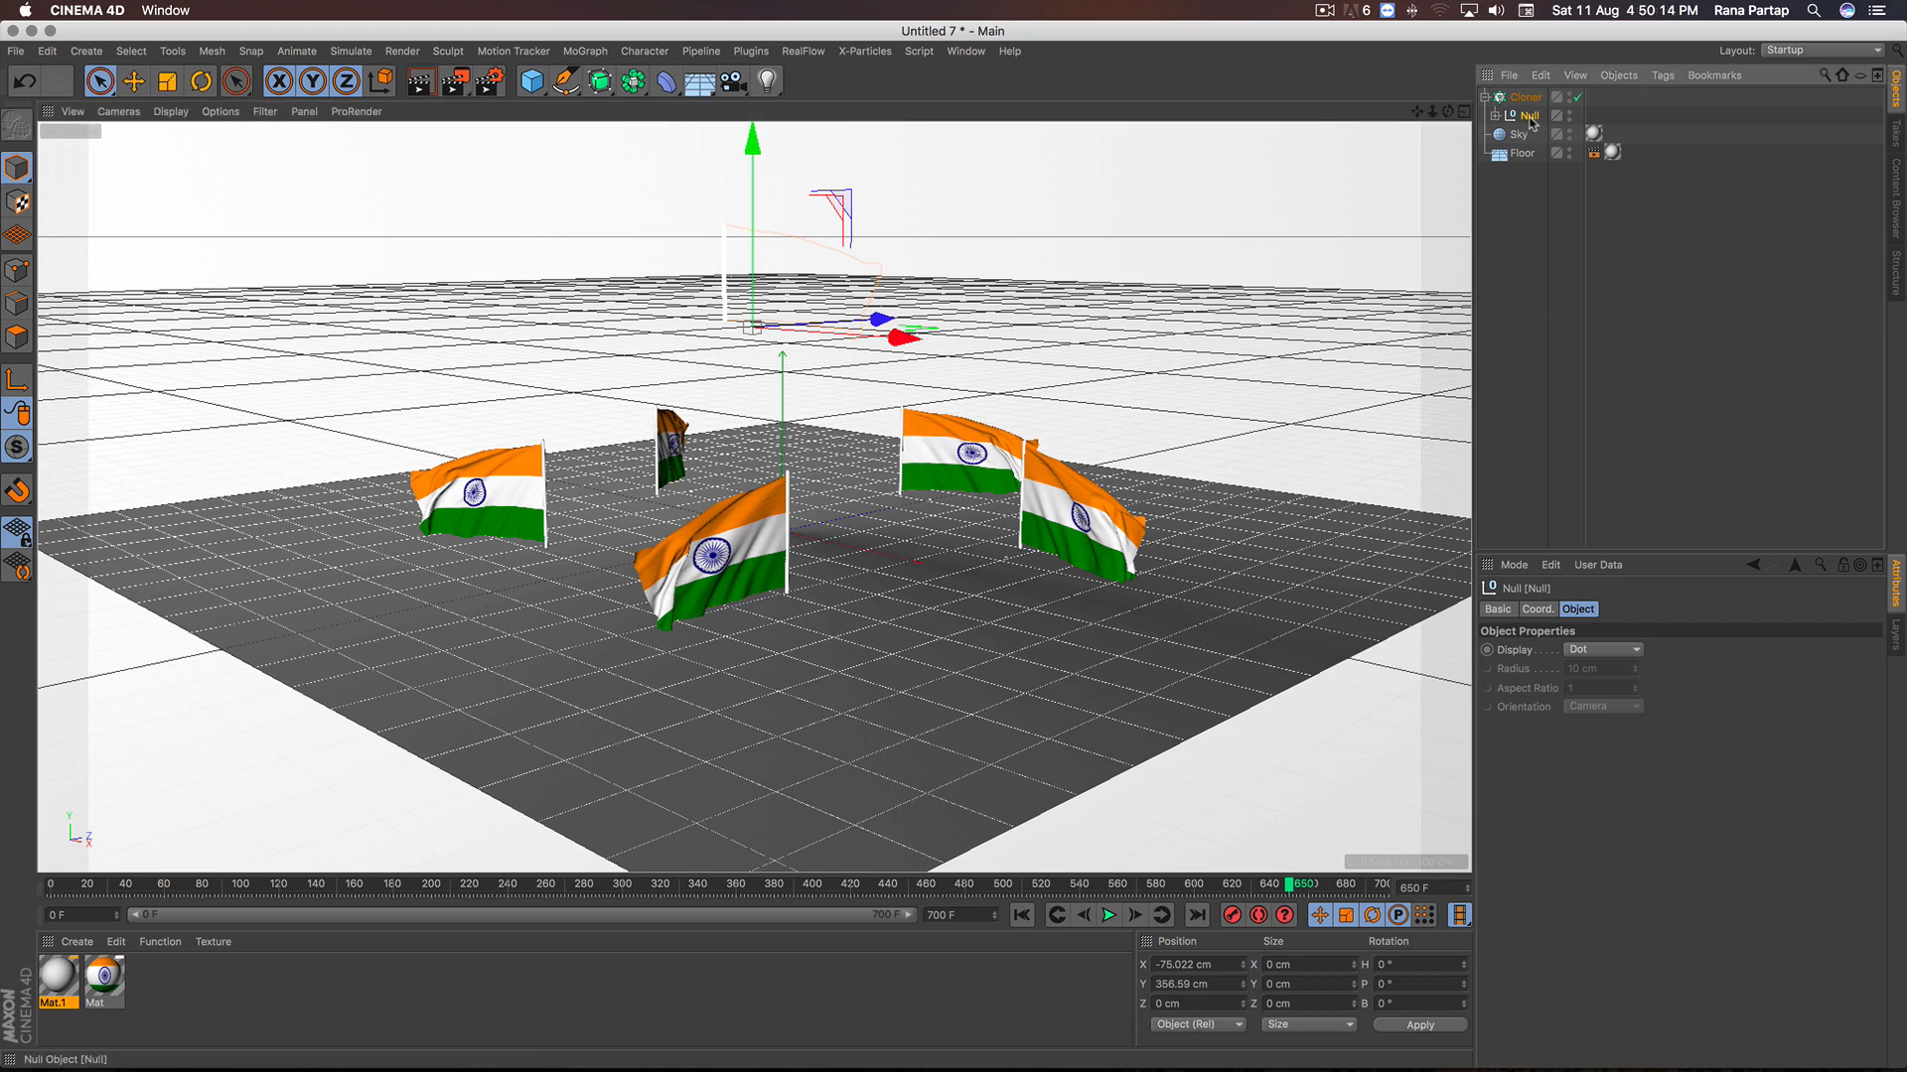
pyautogui.click(1521, 154)
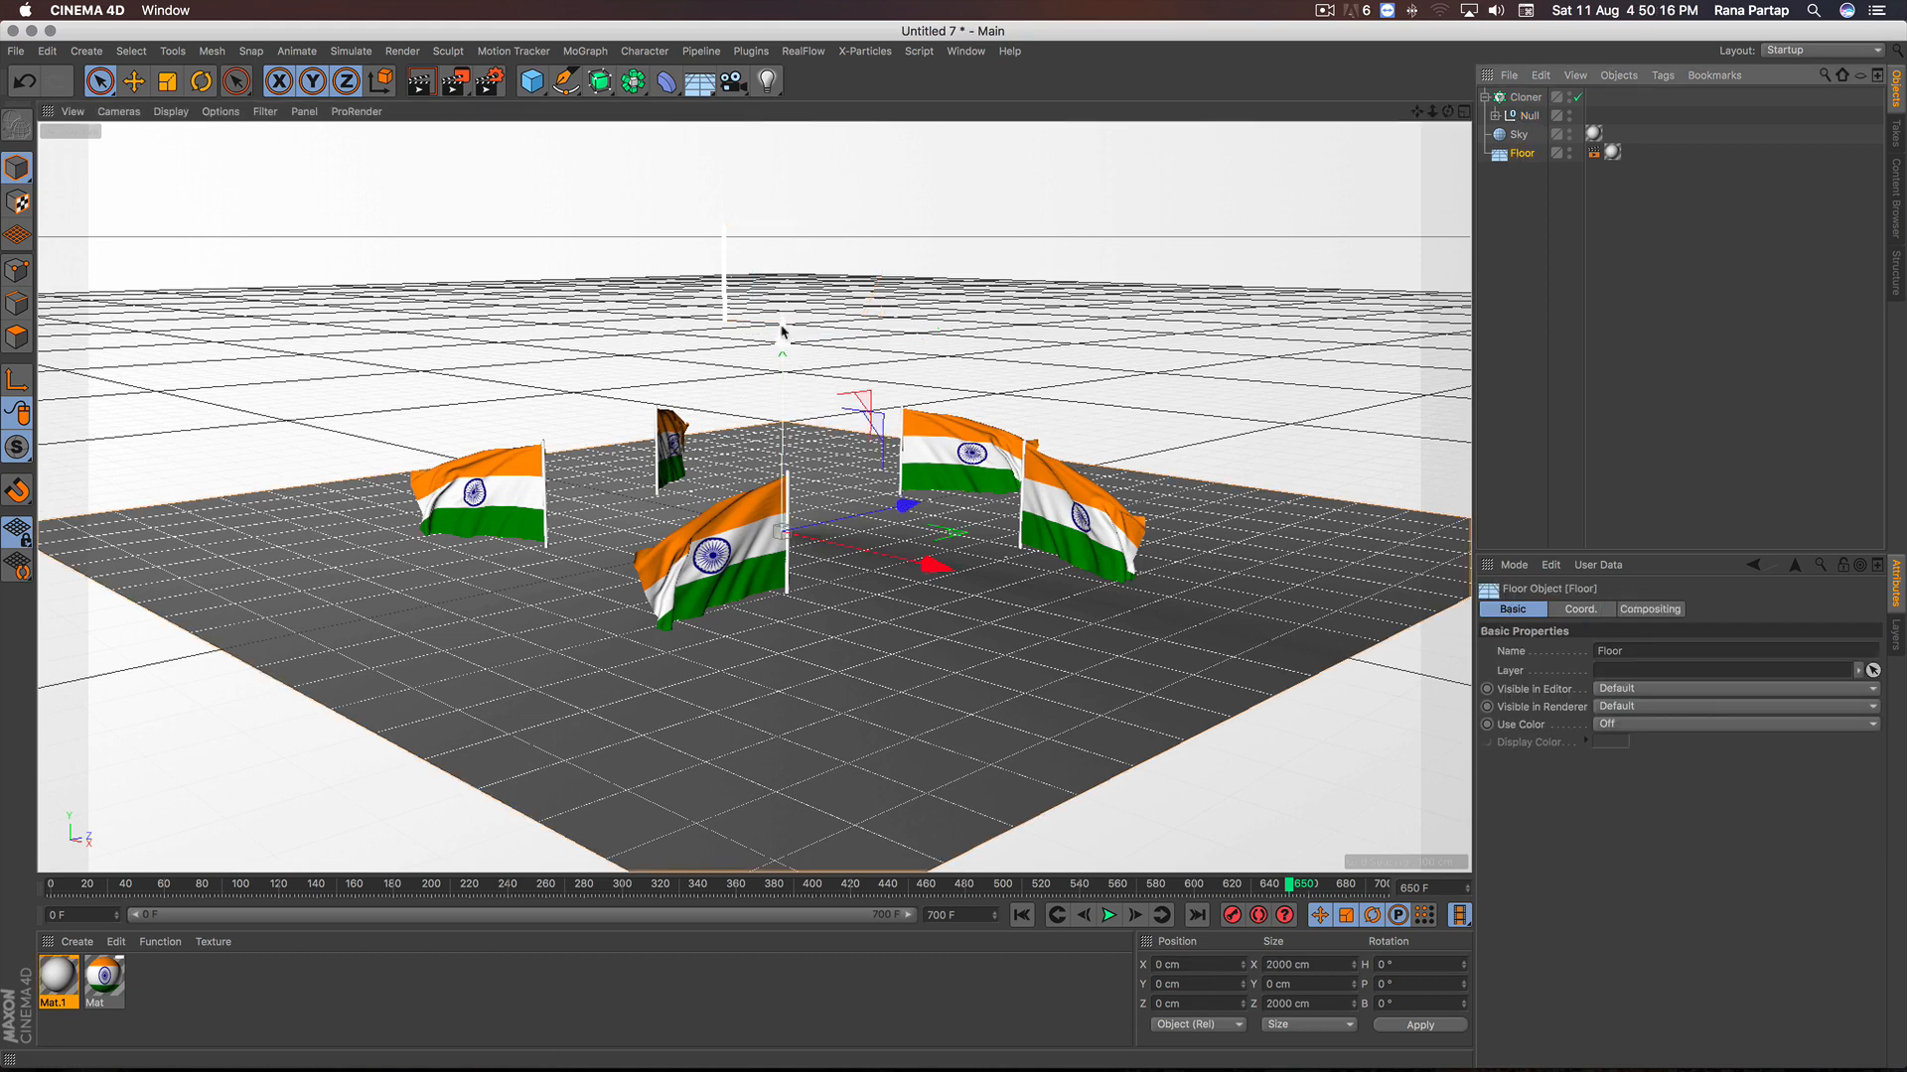
pyautogui.moveTo(783, 457); pyautogui.dragTo(784, 539)
pyautogui.keyDown('alt'); pyautogui.moveTo(785, 569); pyautogui.dragTo(806, 504, button='middle'); pyautogui.keyUp('alt')
pyautogui.keyDown('alt'); pyautogui.moveTo(805, 504); pyautogui.dragTo(805, 464, button='right'); pyautogui.keyUp('alt')
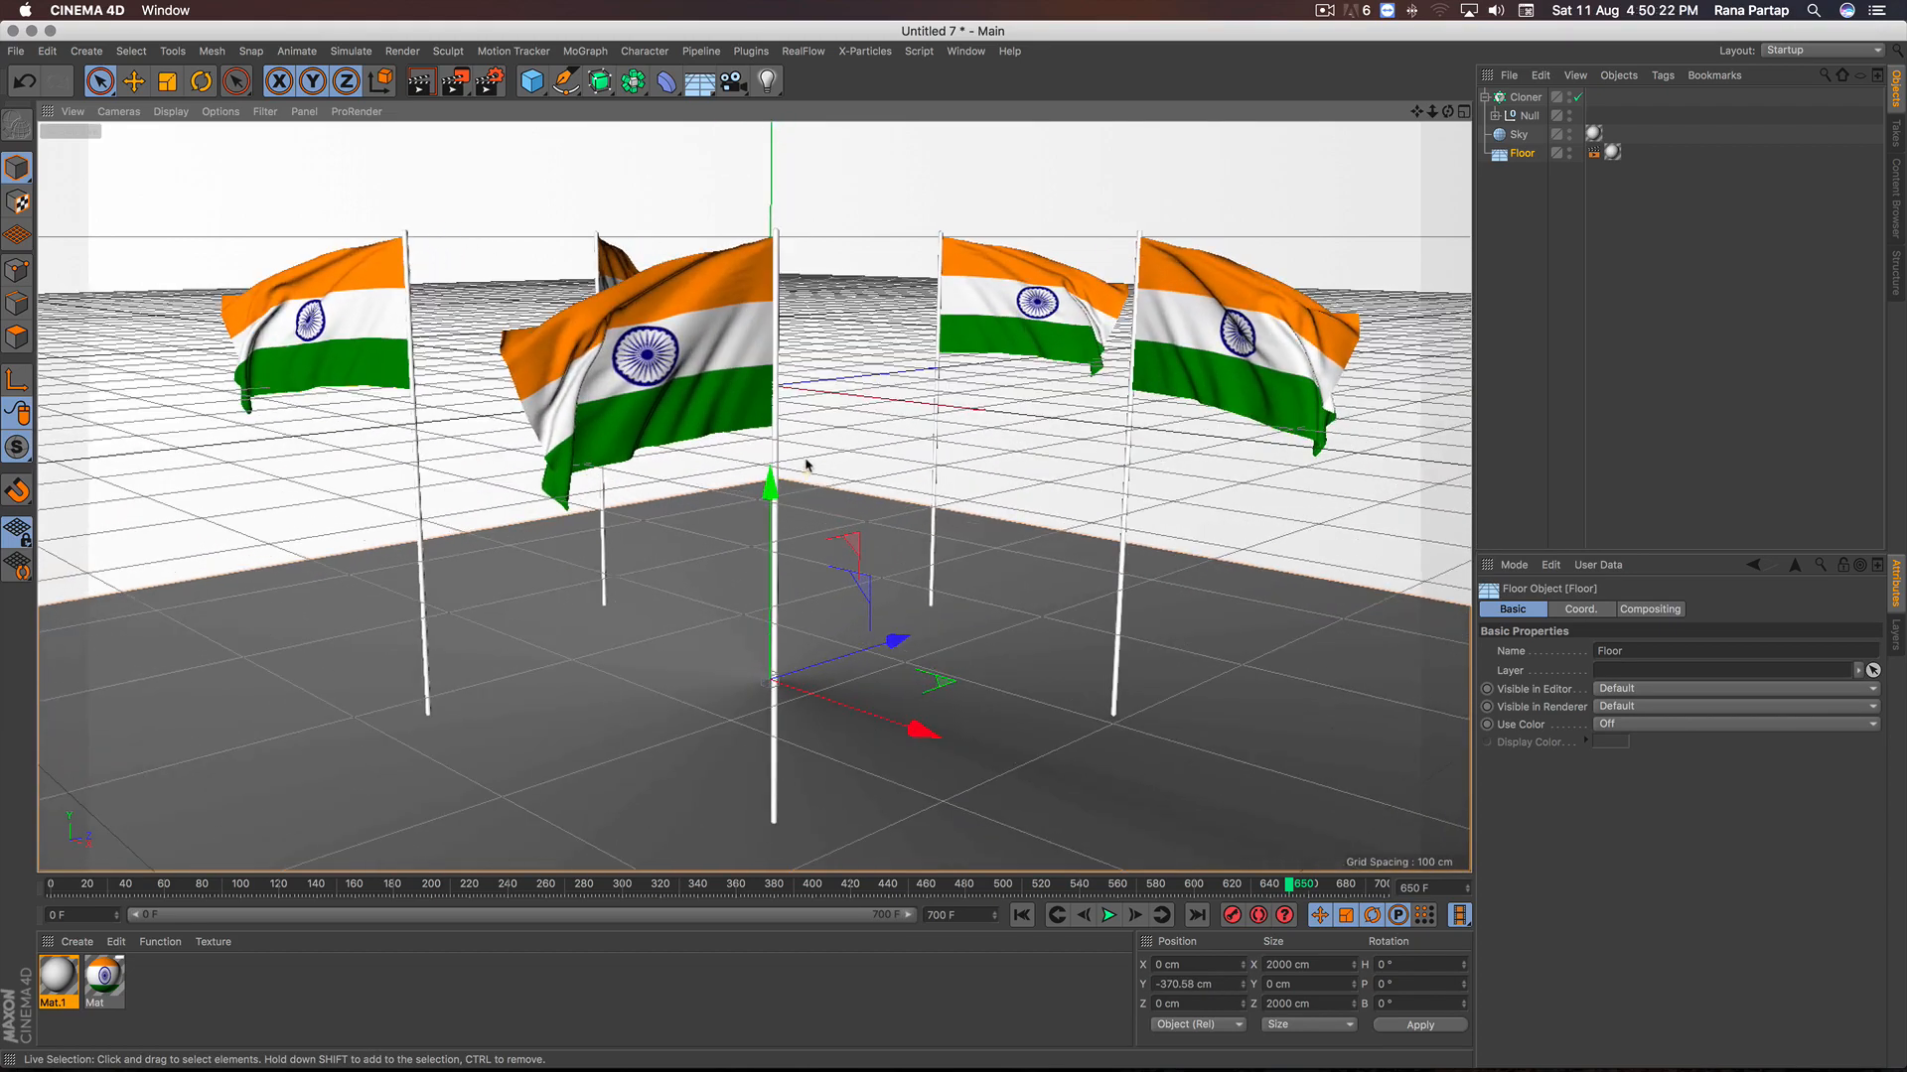
# Step: Play the simulation of the flag ring from the first frame, stop it at frame 319 and render a preview of the view
pyautogui.click(1020, 914)
pyautogui.click(1106, 916)
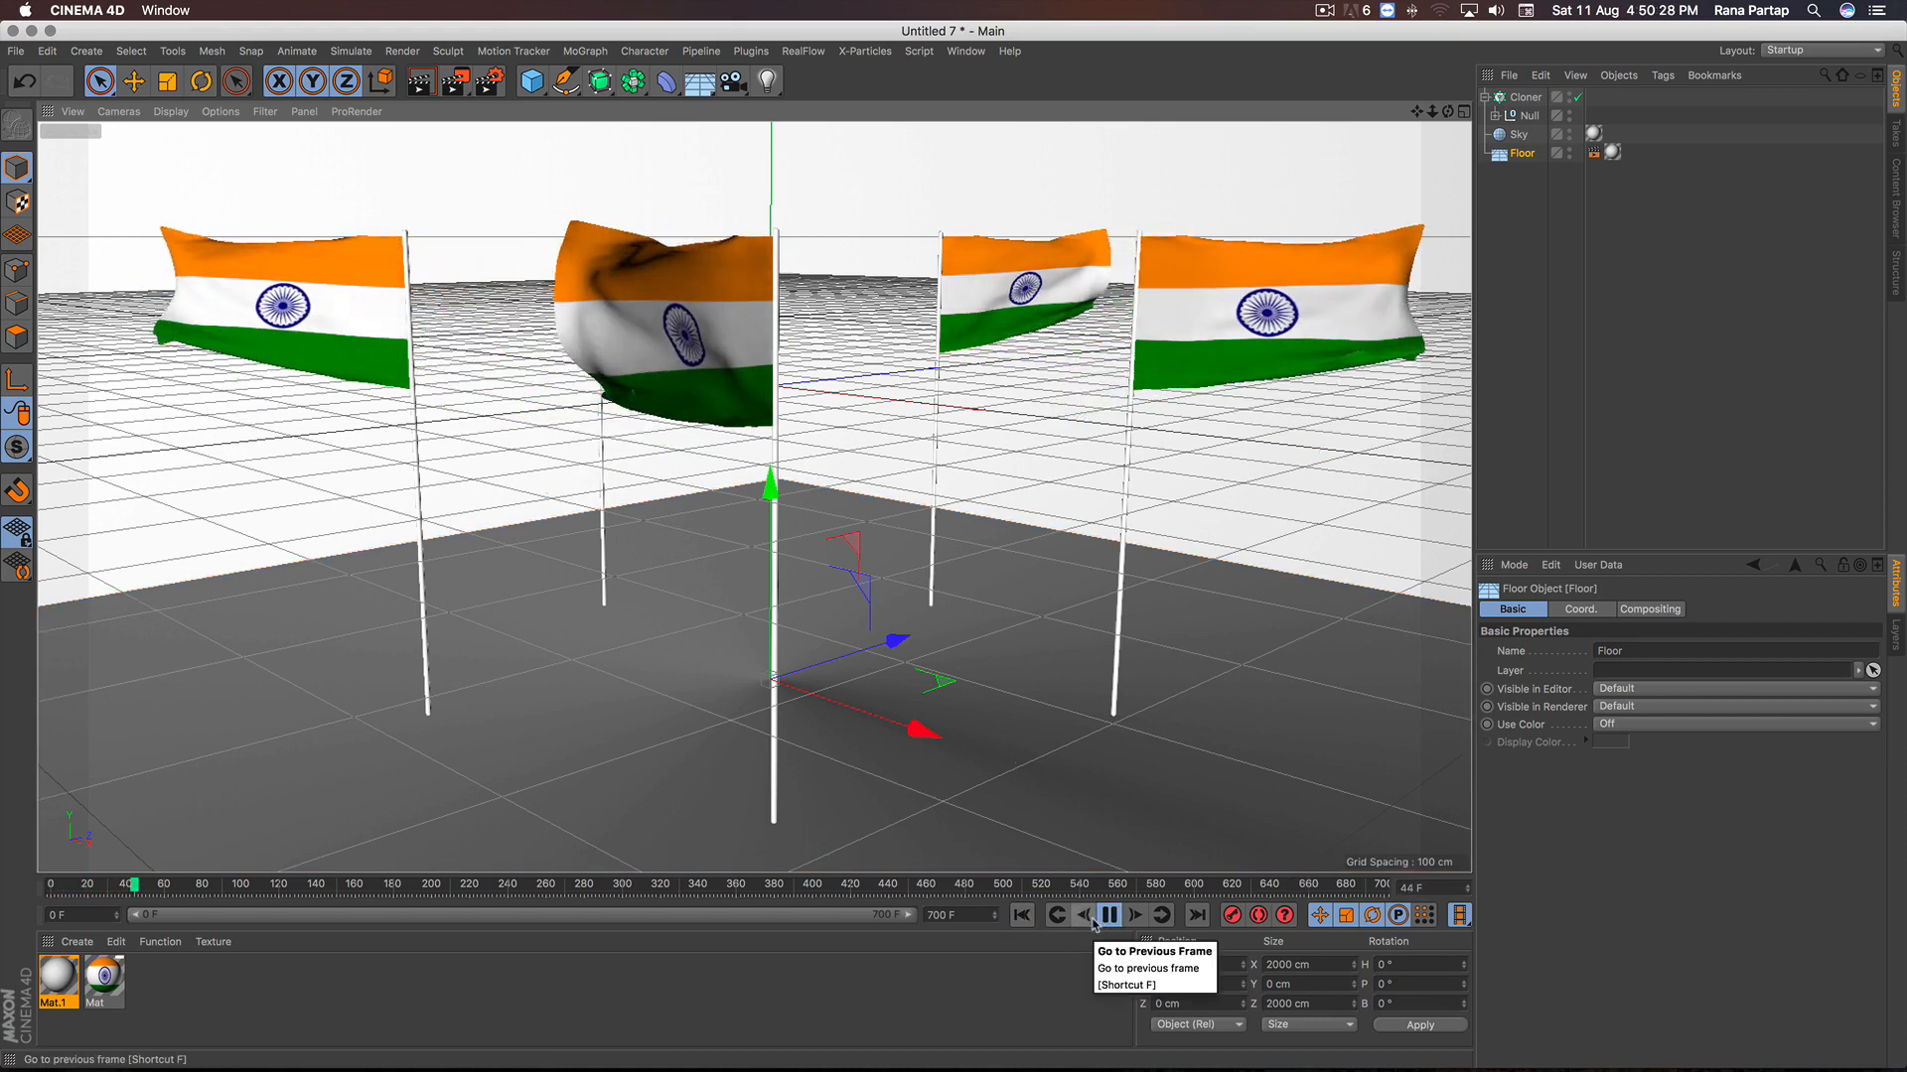
pyautogui.keyDown('alt'); pyautogui.moveTo(936, 631); pyautogui.dragTo(899, 647, button='middle'); pyautogui.keyUp('alt')
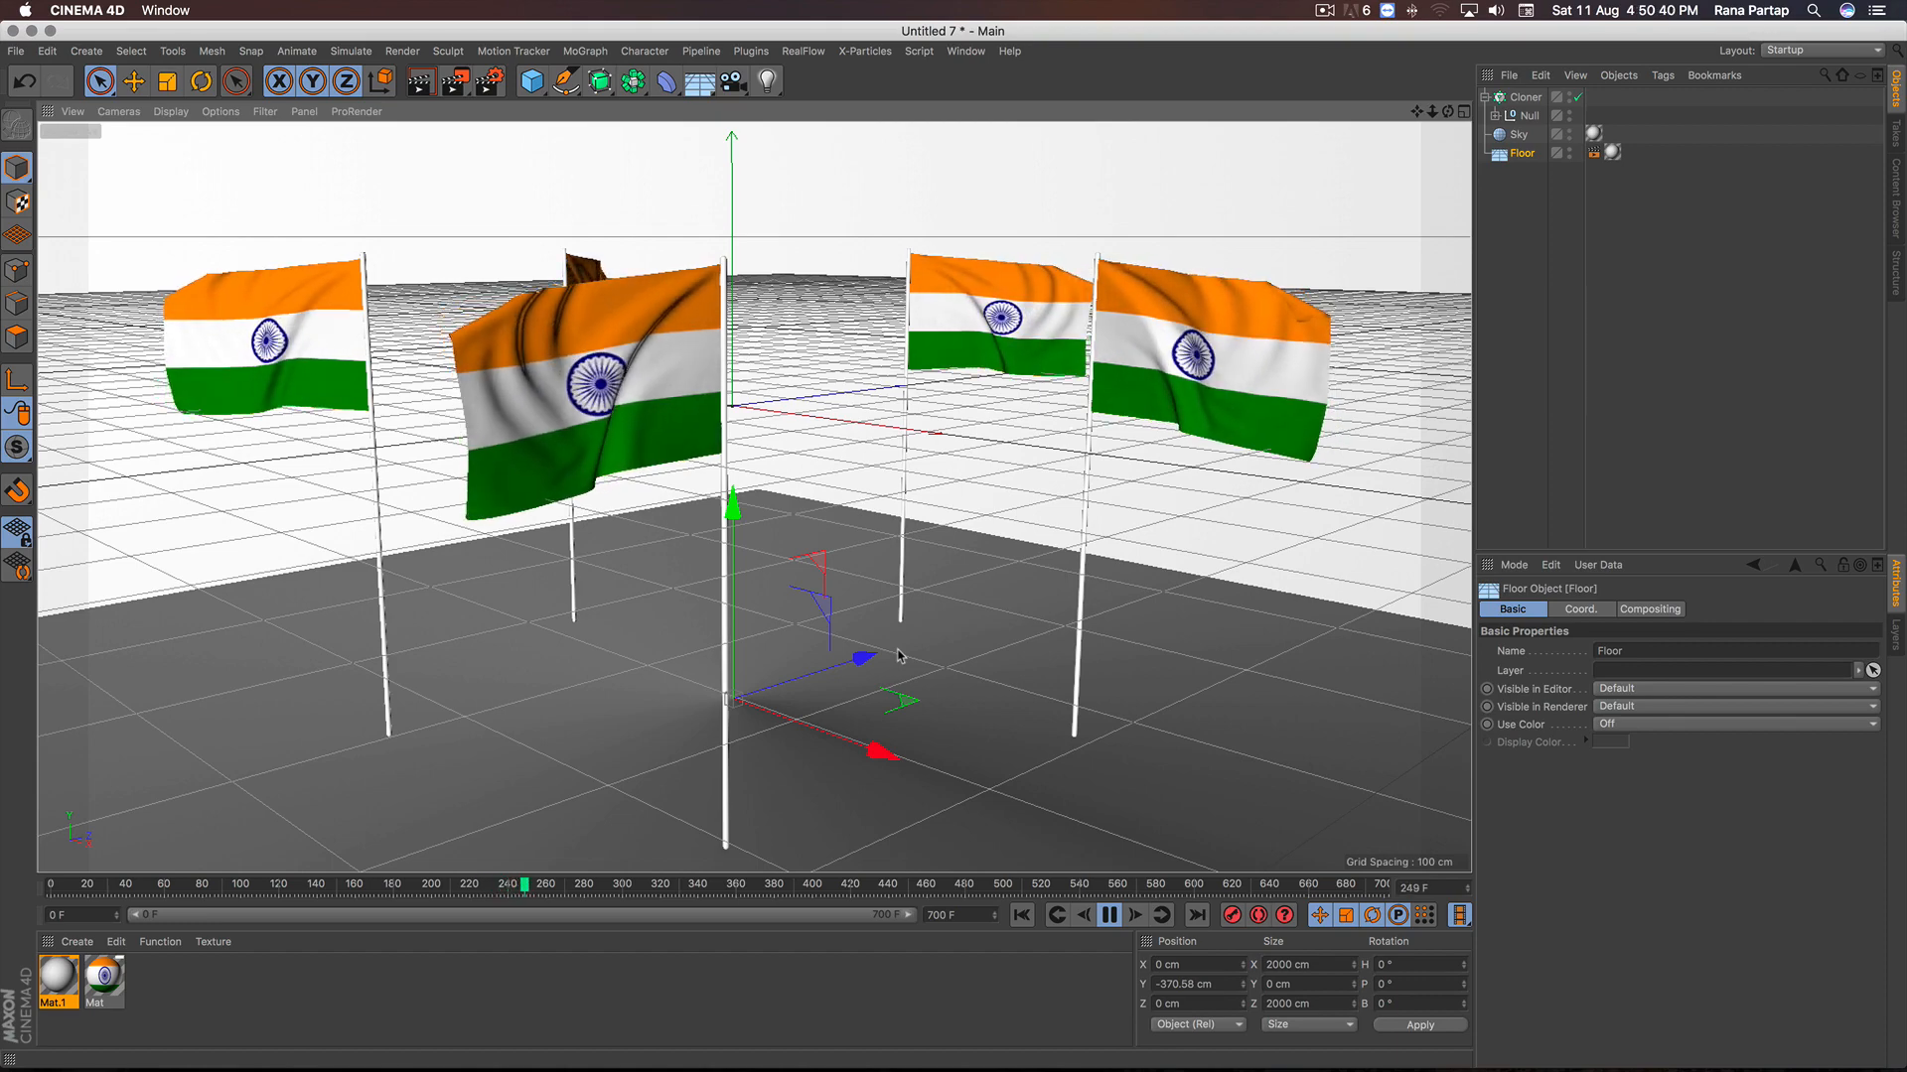
pyautogui.keyDown('alt'); pyautogui.moveTo(919, 648); pyautogui.dragTo(951, 625); pyautogui.keyUp('alt')
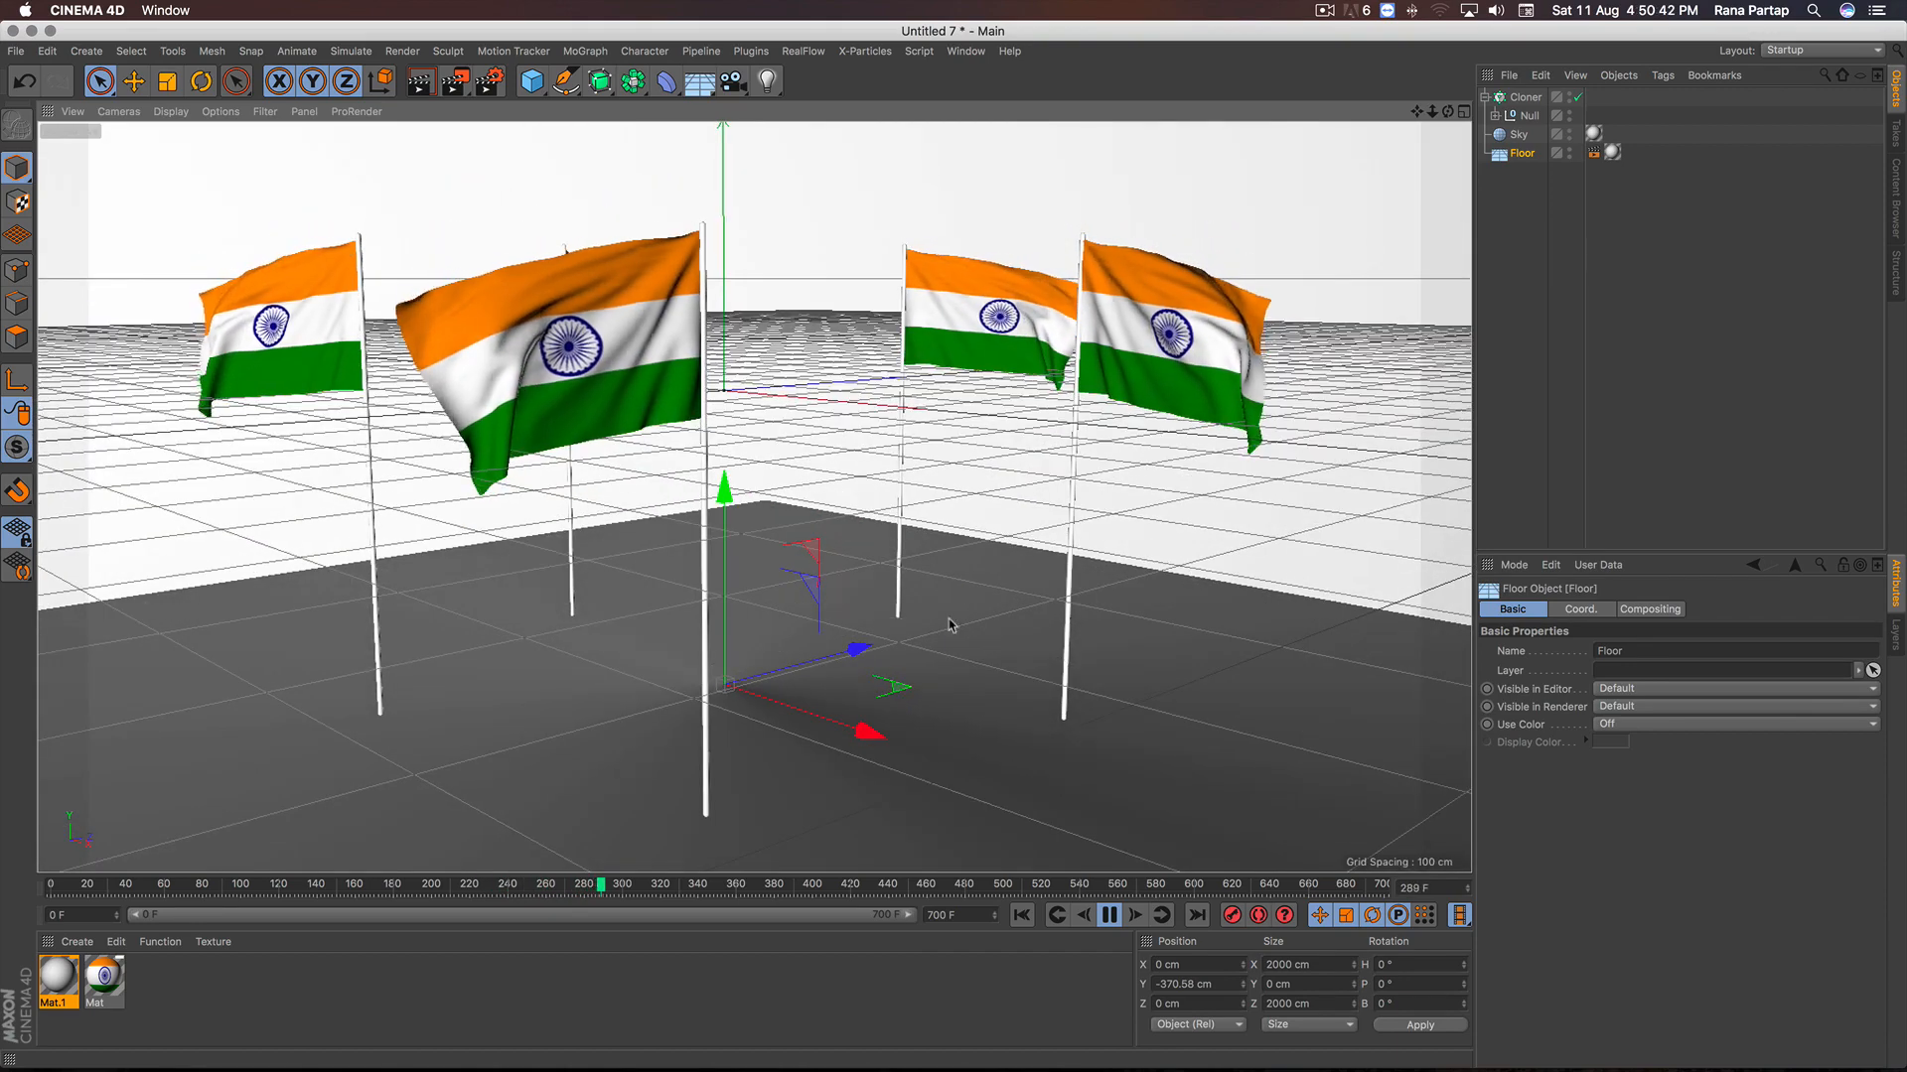
pyautogui.click(1106, 915)
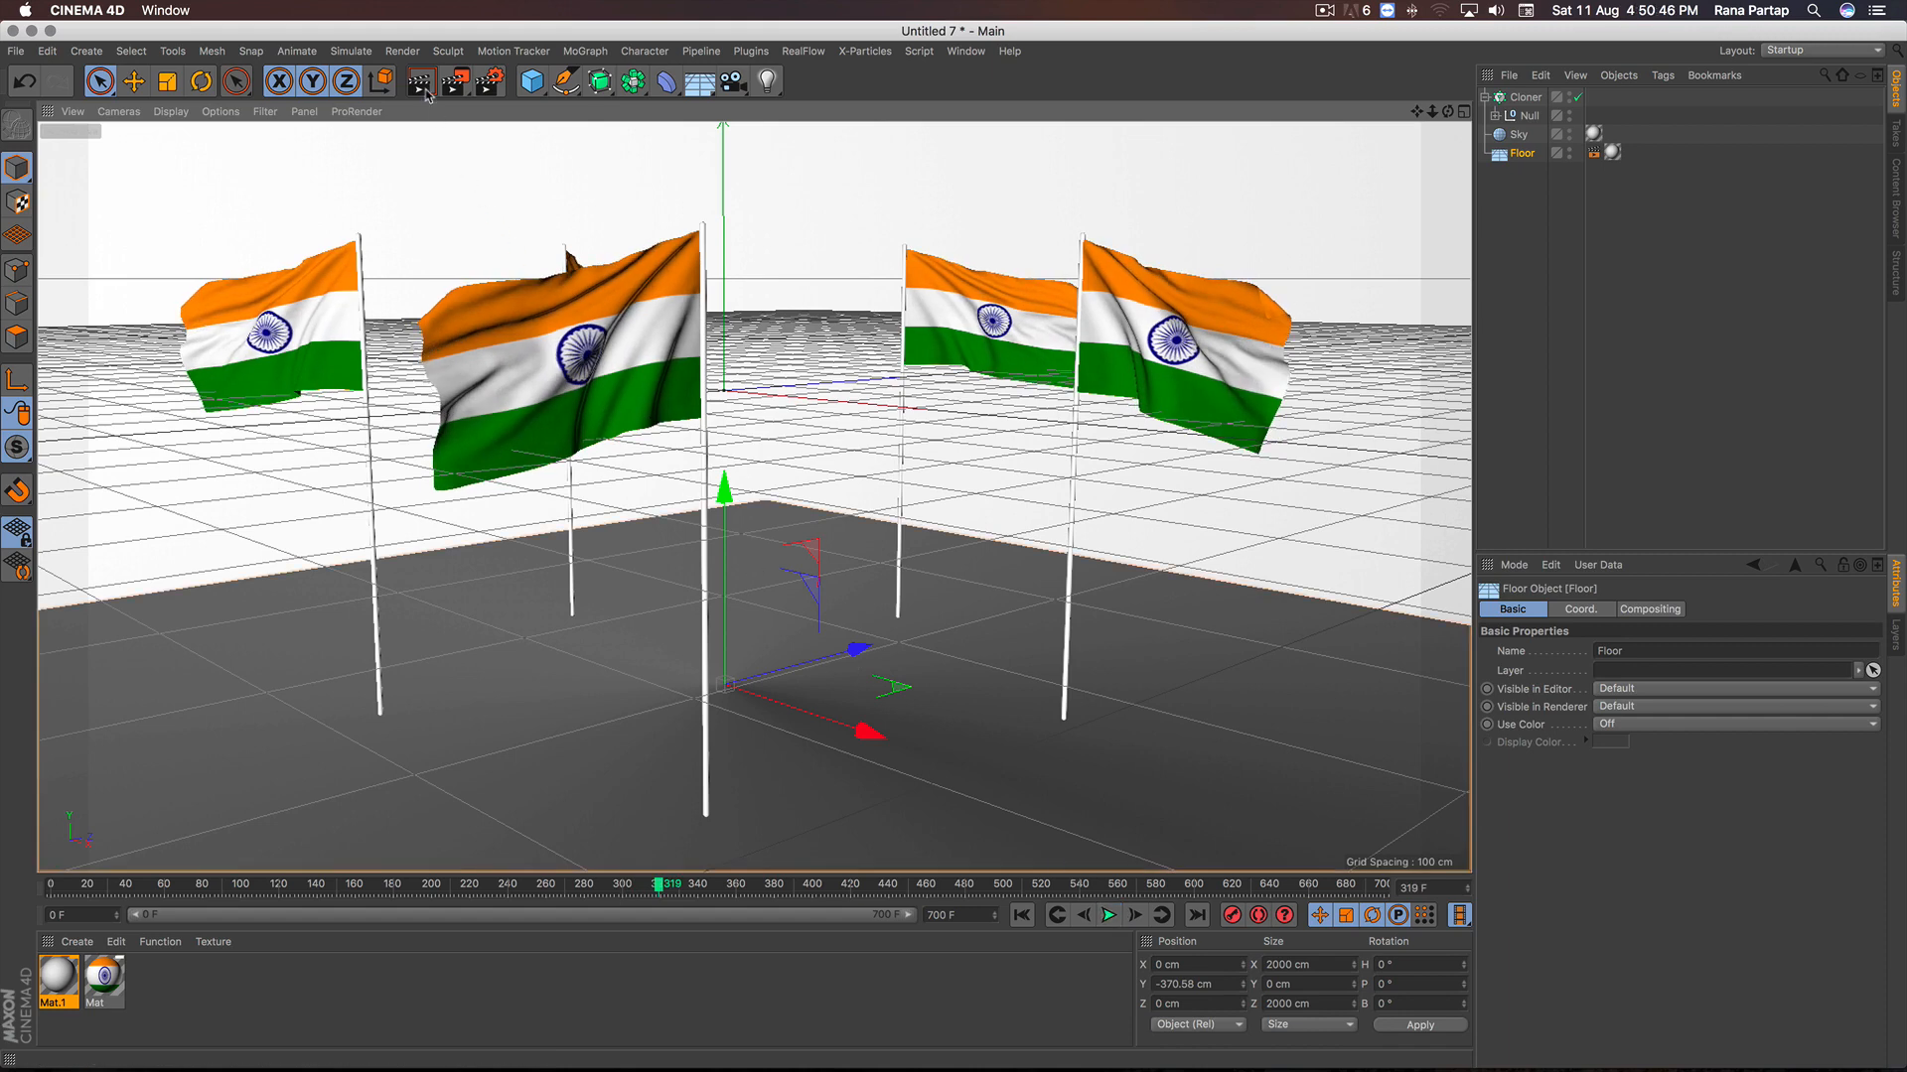
pyautogui.press('super+r')
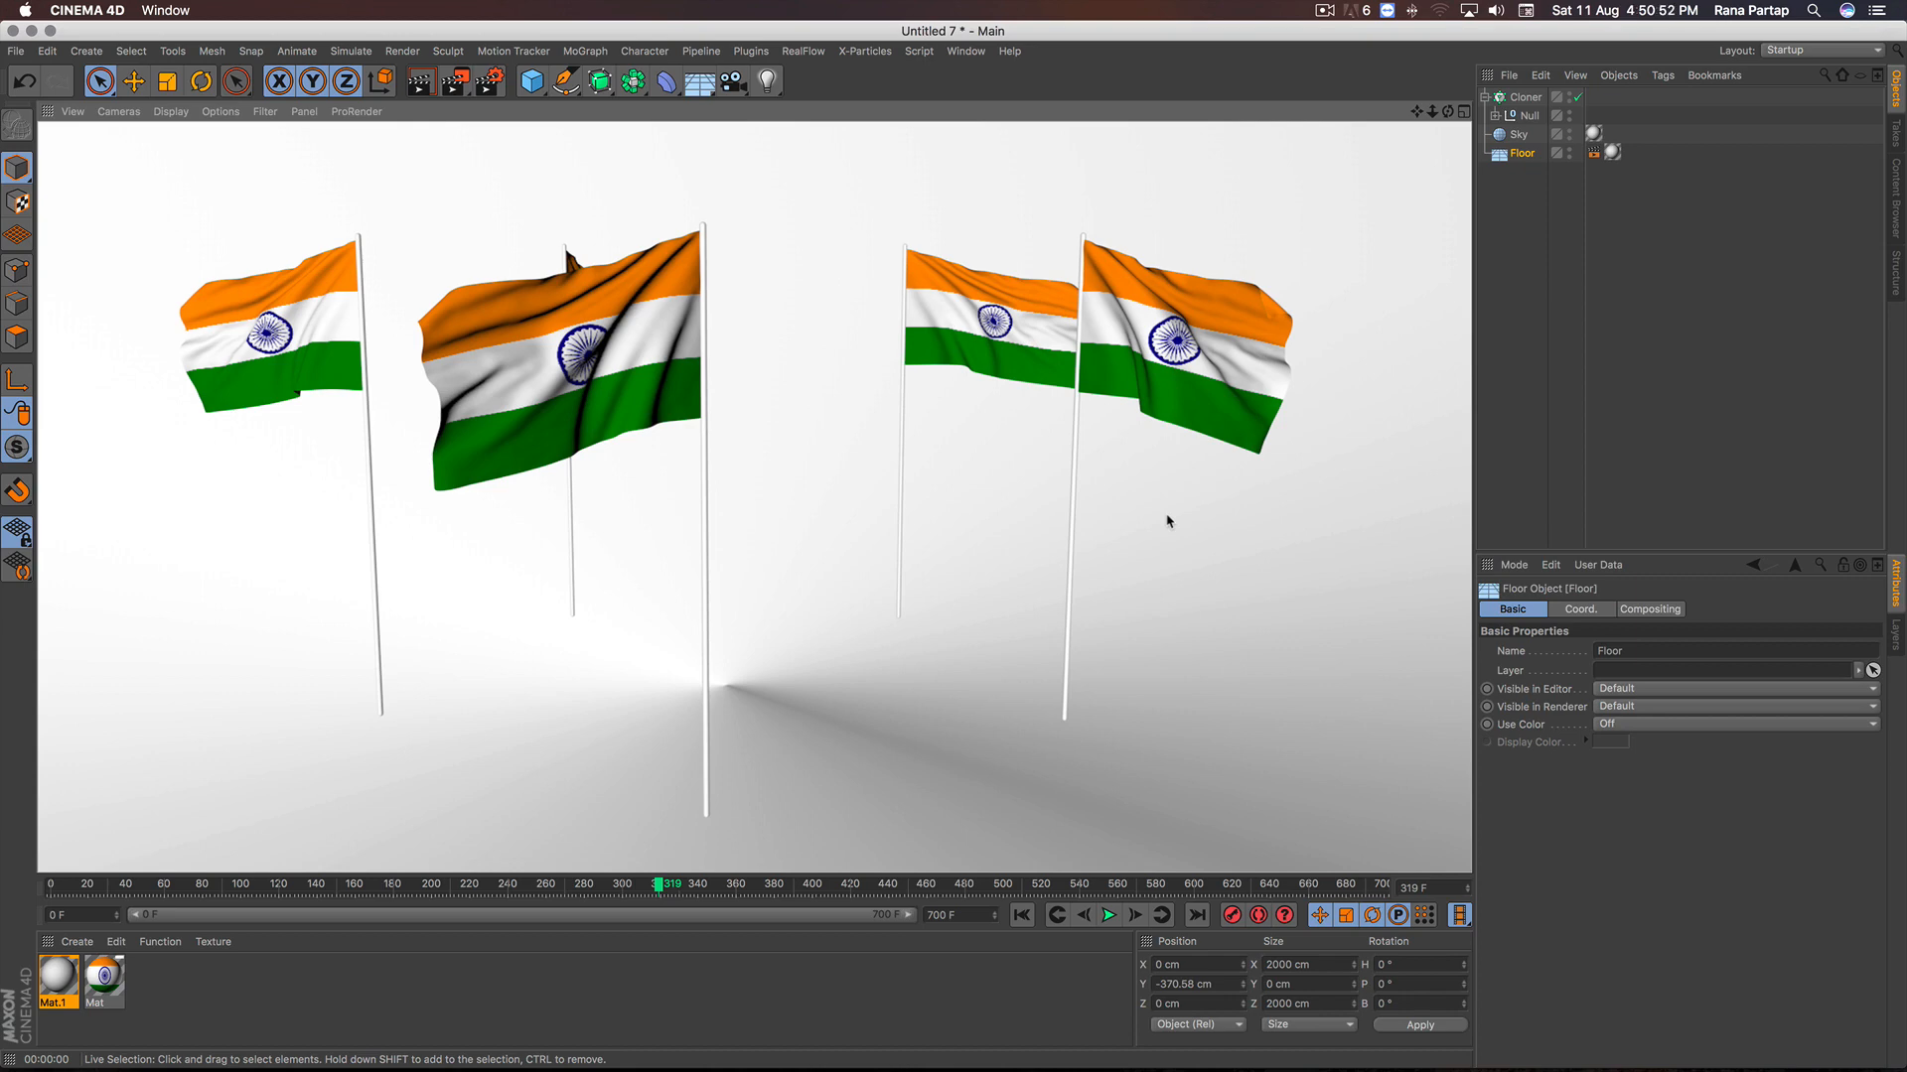
pyautogui.click(1166, 523)
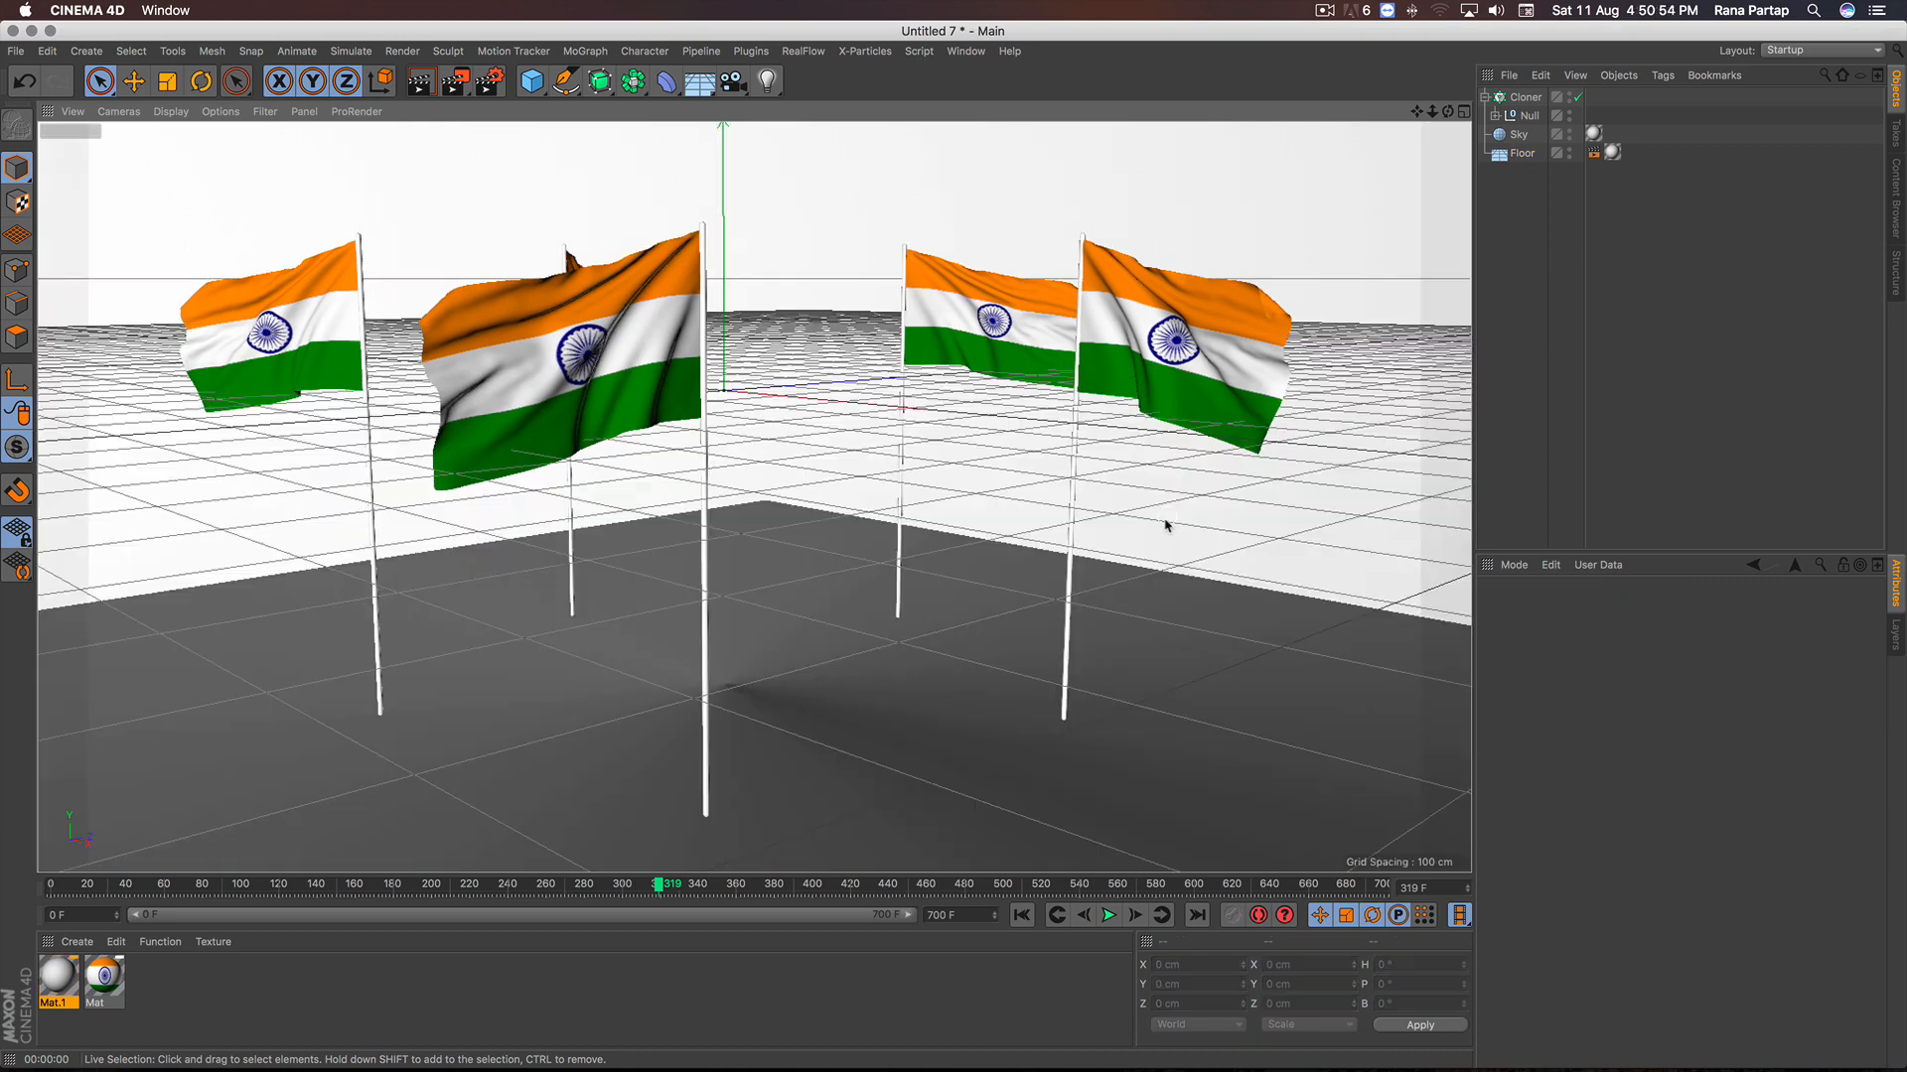
# Step: Add a cylinder and shape it into a flat disc with a radius of about 63 cm and a height of about 14 cm
pyautogui.scroll(-2, 862, 457)
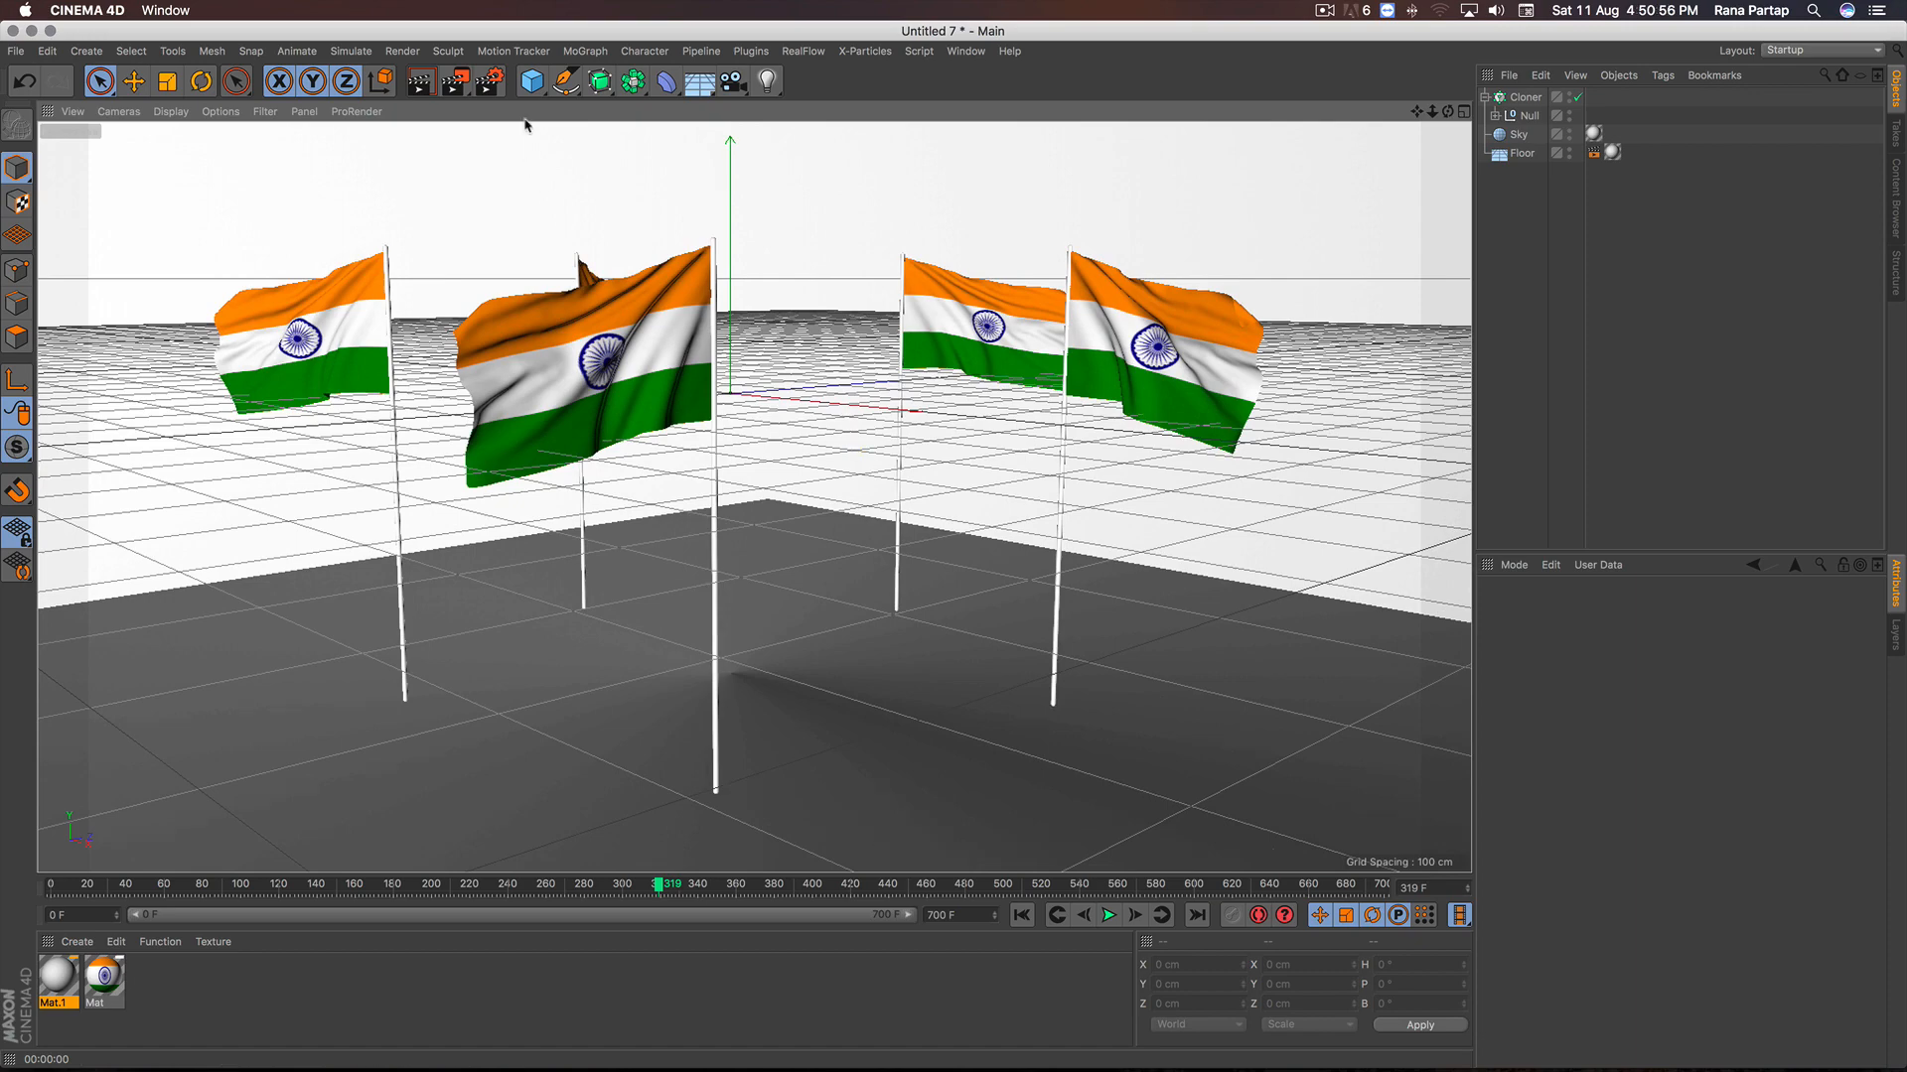
pyautogui.click(532, 82)
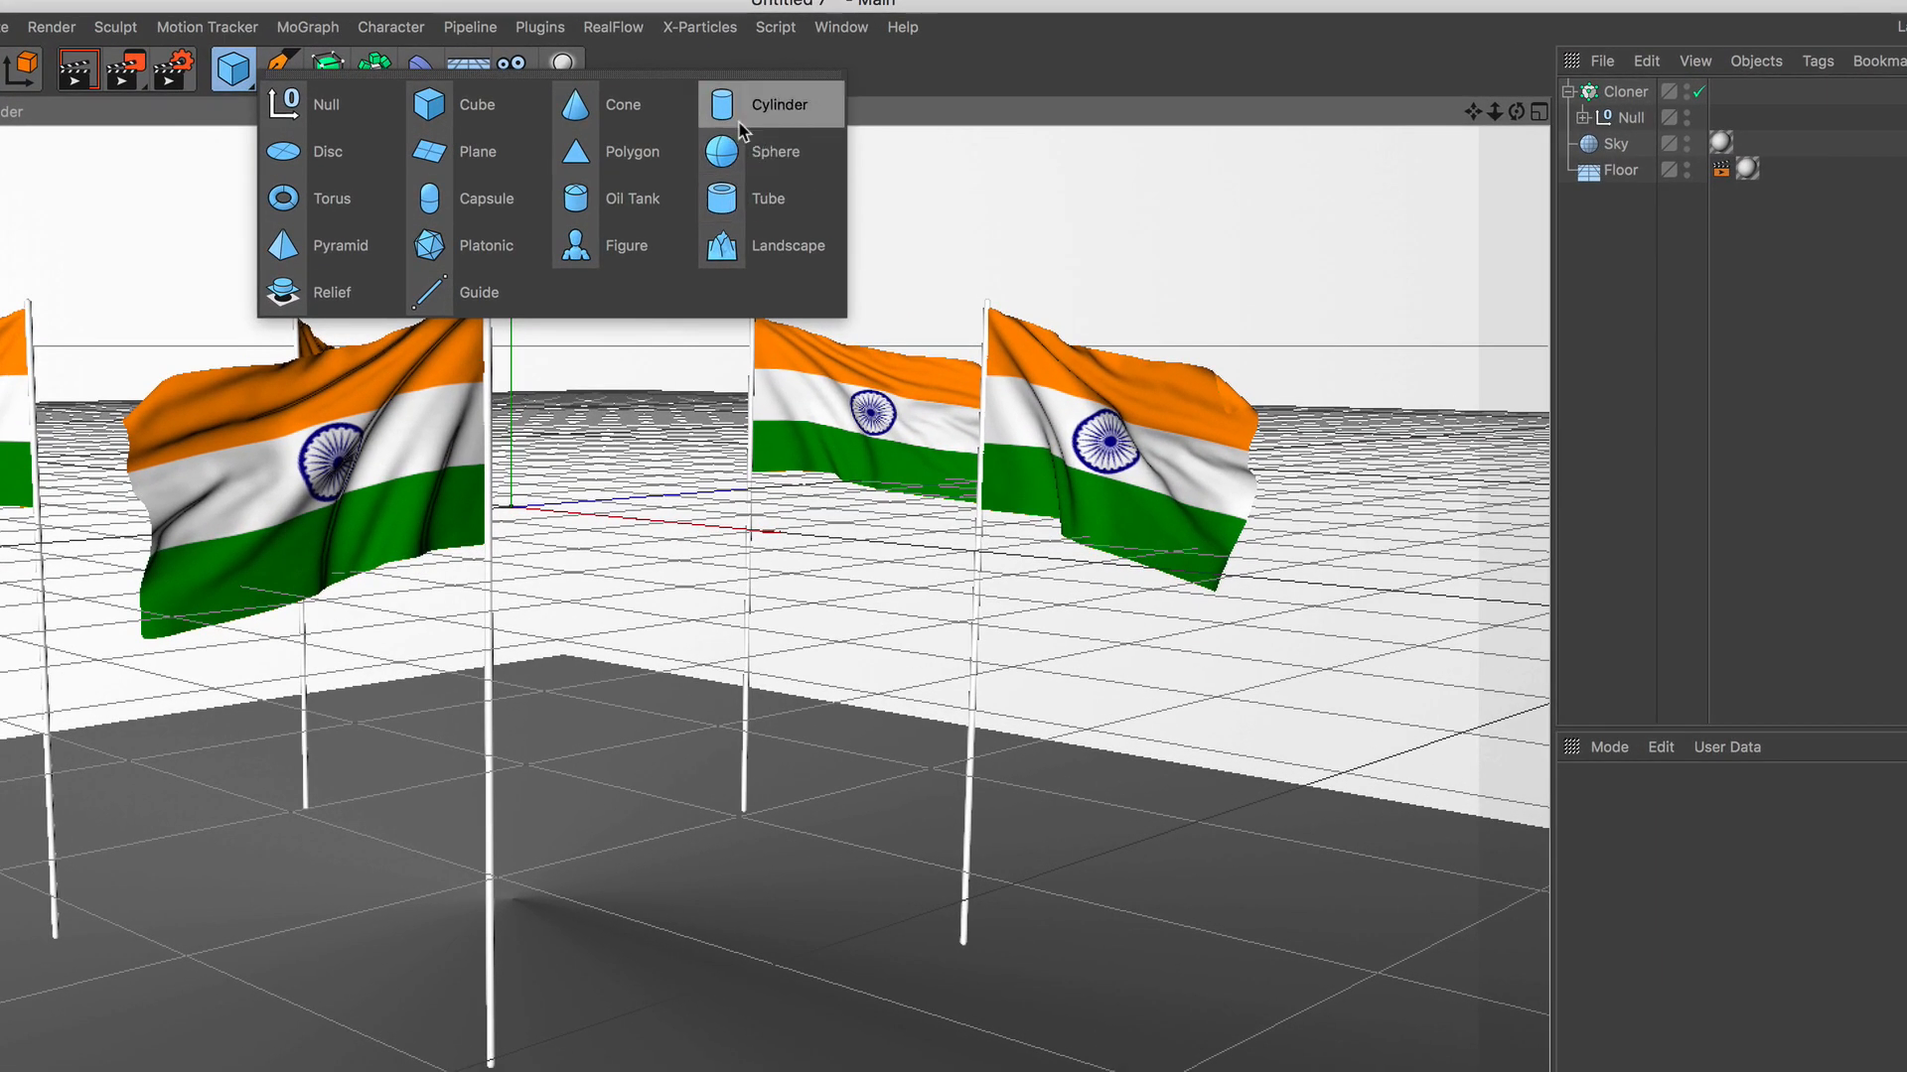
pyautogui.click(913, 106)
pyautogui.moveTo(511, 398); pyautogui.dragTo(571, 510)
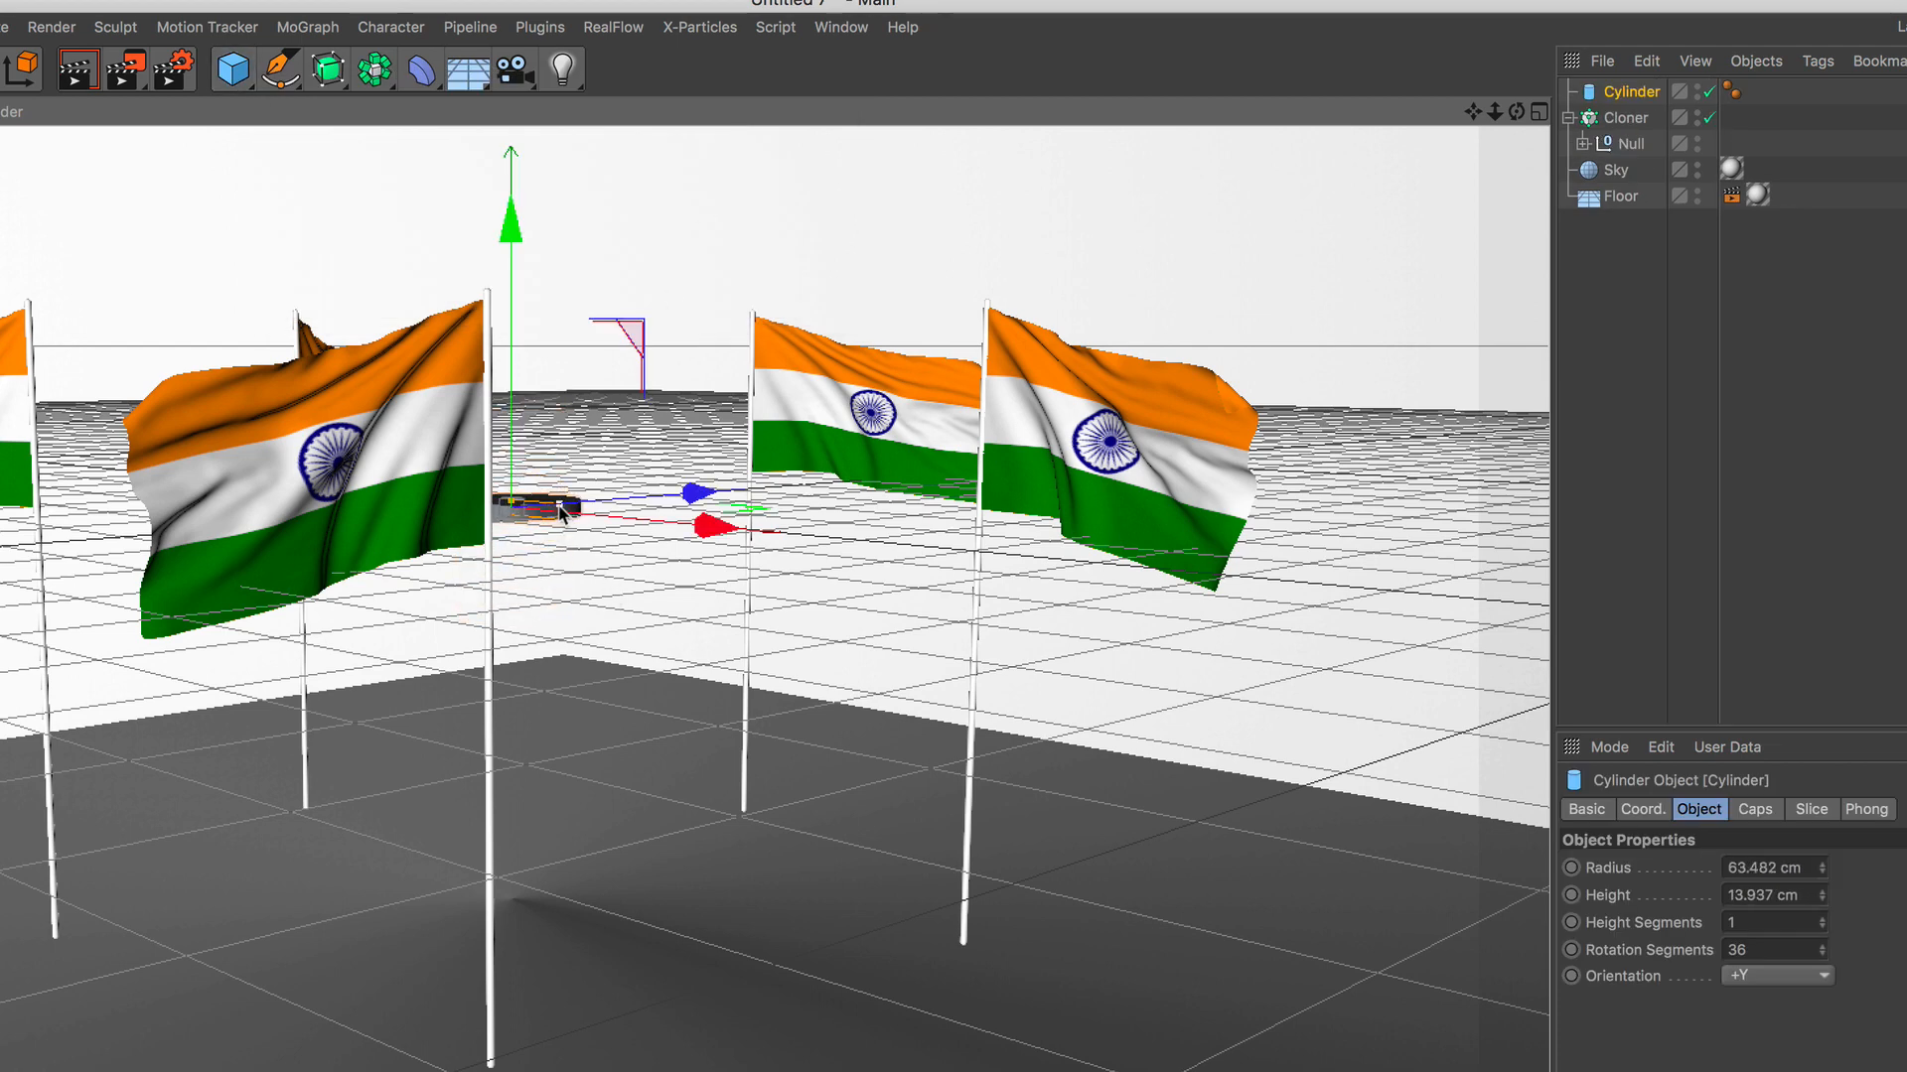
# Step: Move the cylinder into the null inside the cloner, alongside the pole and the flag
pyautogui.moveTo(1629, 91); pyautogui.dragTo(1623, 122)
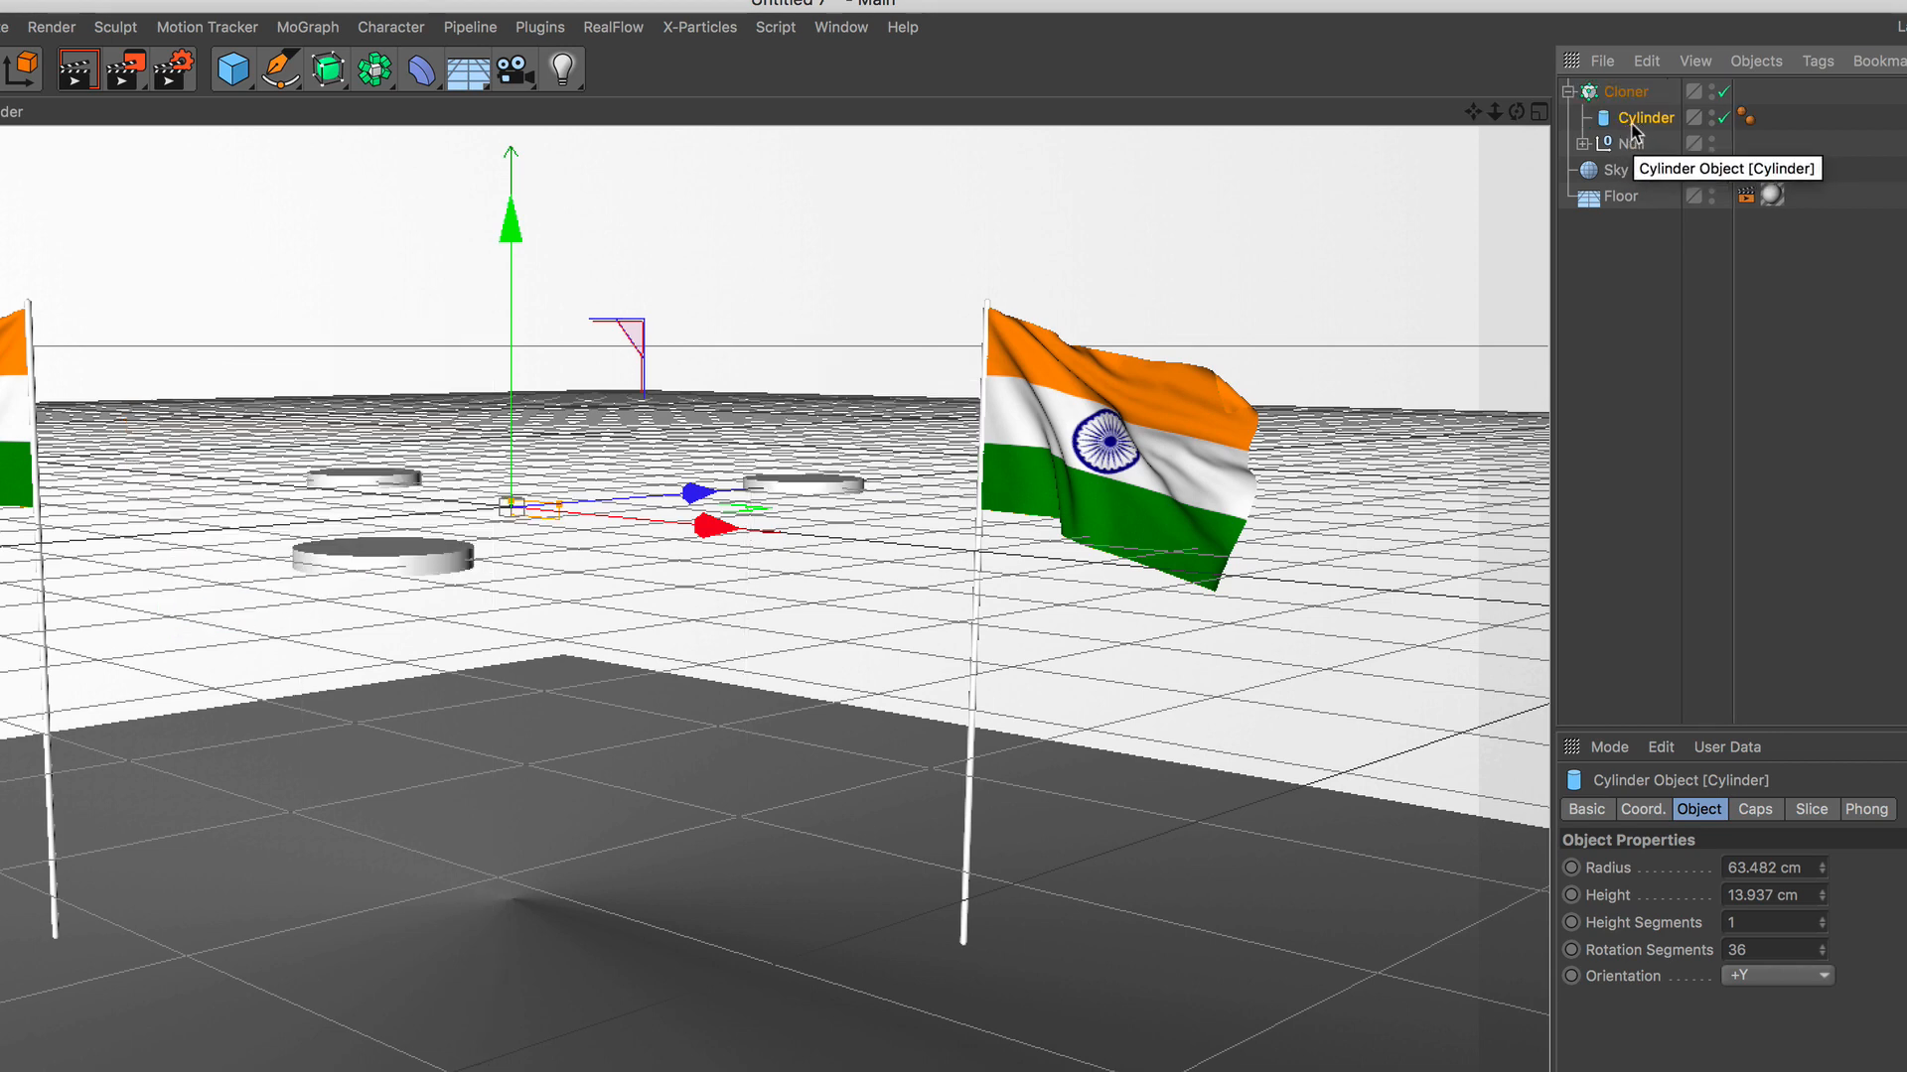
pyautogui.click(1584, 145)
pyautogui.moveTo(1641, 122); pyautogui.dragTo(1643, 159)
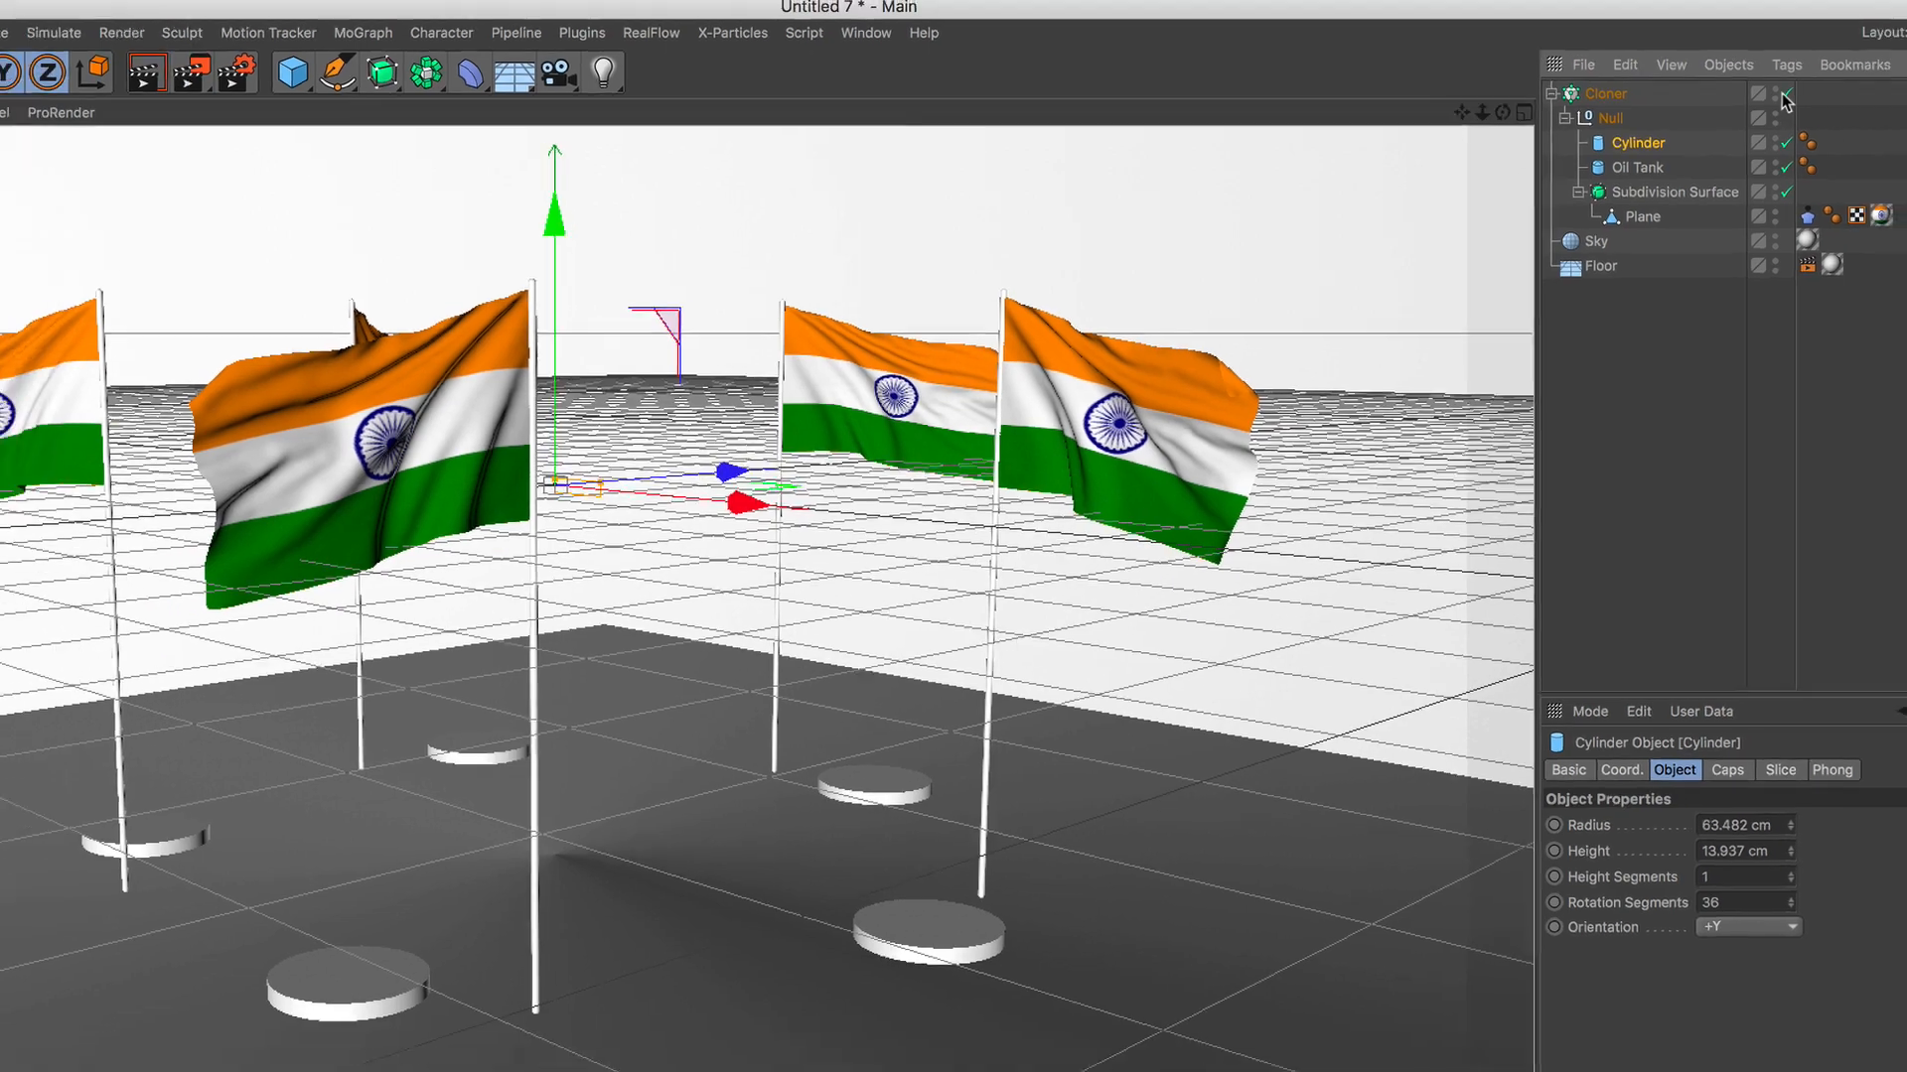
# Step: Disable the cloner and move the cylinder along X to about -74 cm, centring it under the flagpole
pyautogui.click(1817, 91)
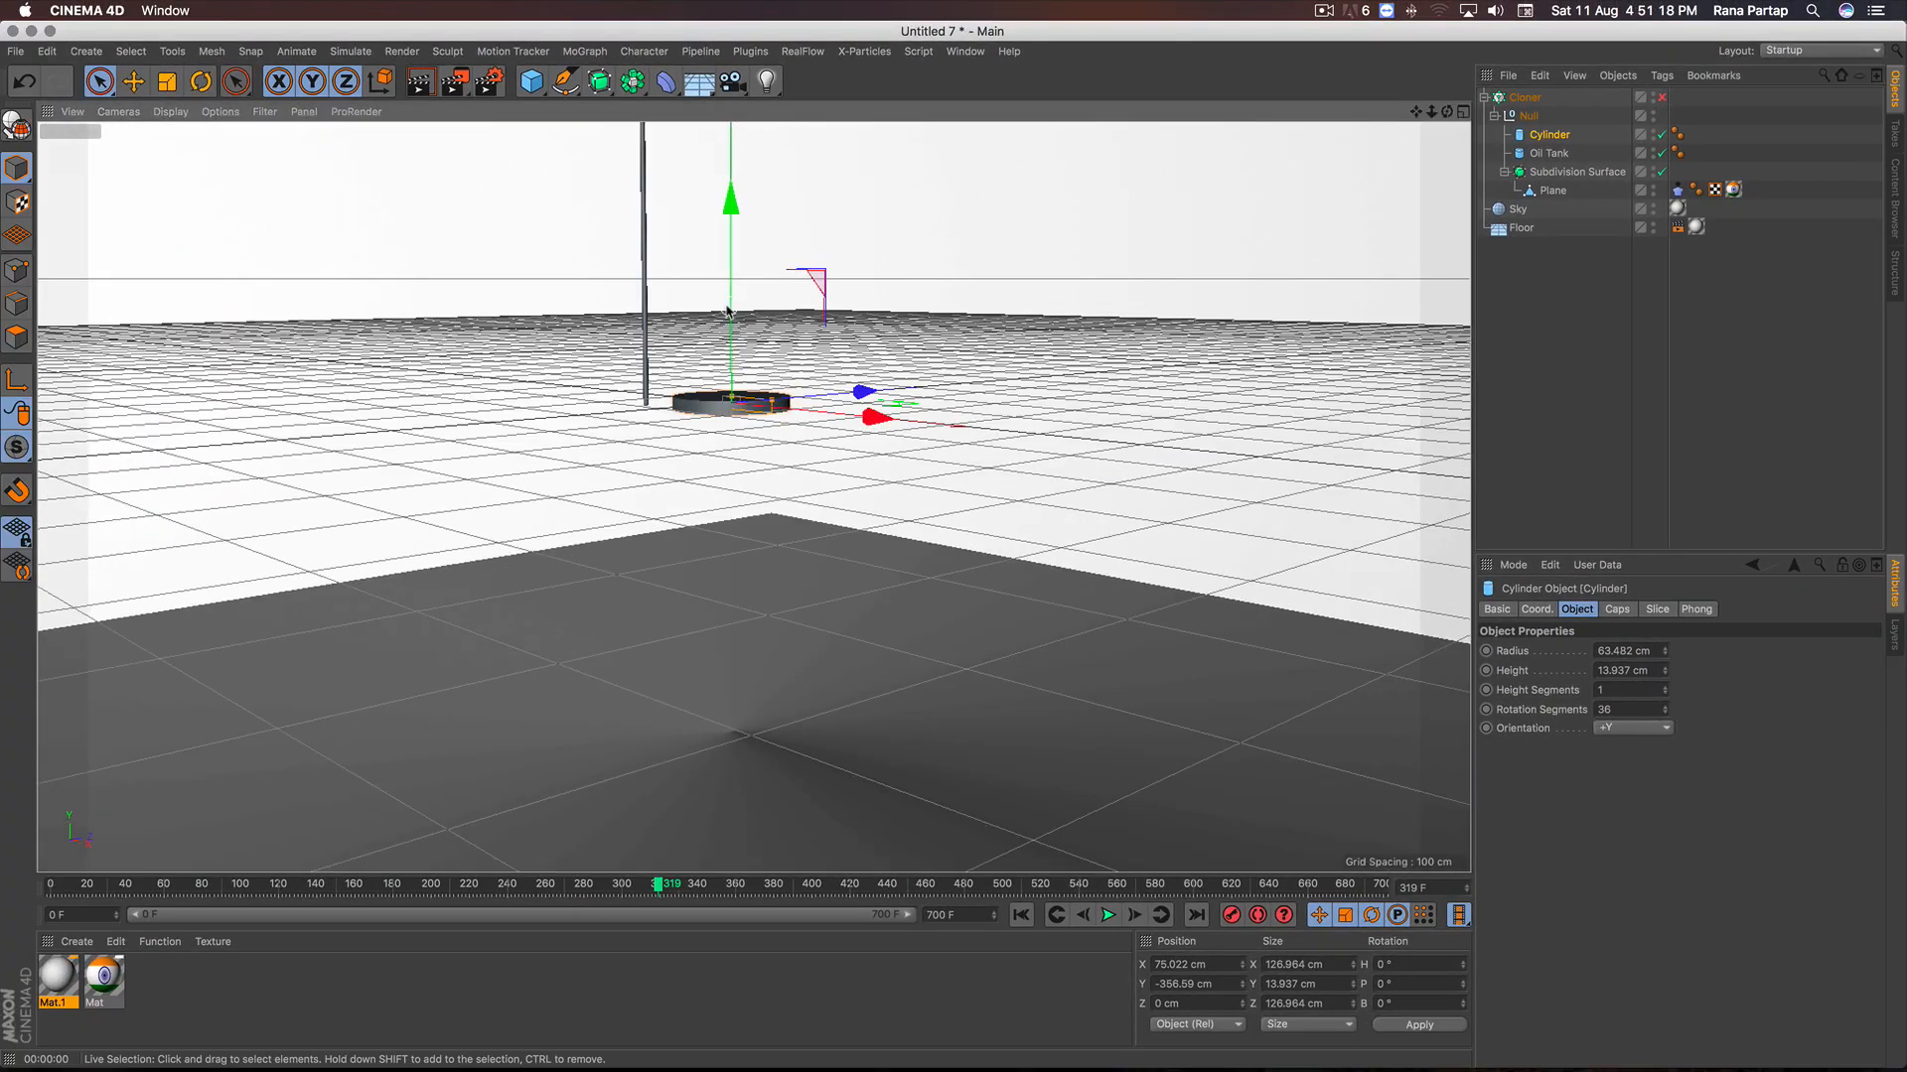
pyautogui.keyDown('alt'); pyautogui.moveTo(726, 311); pyautogui.dragTo(1028, 657); pyautogui.keyUp('alt')
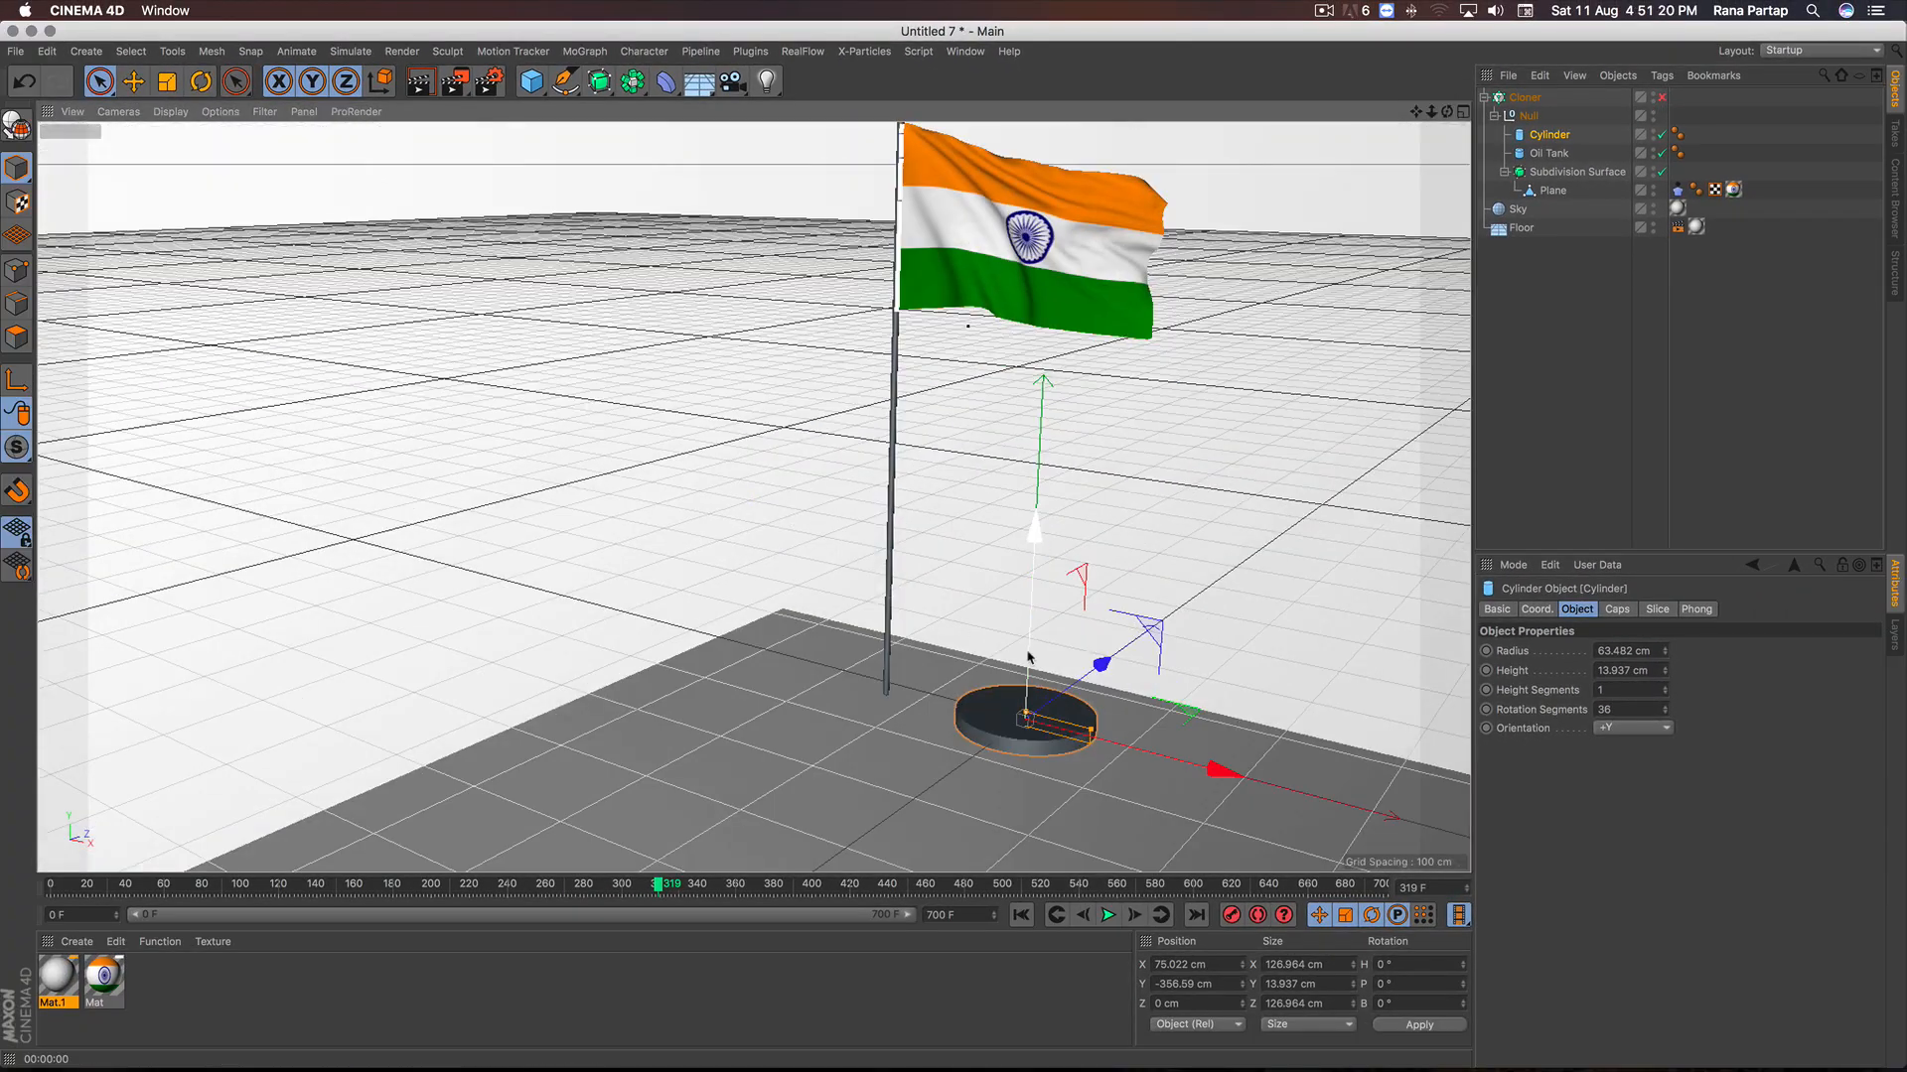
pyautogui.click(1466, 114)
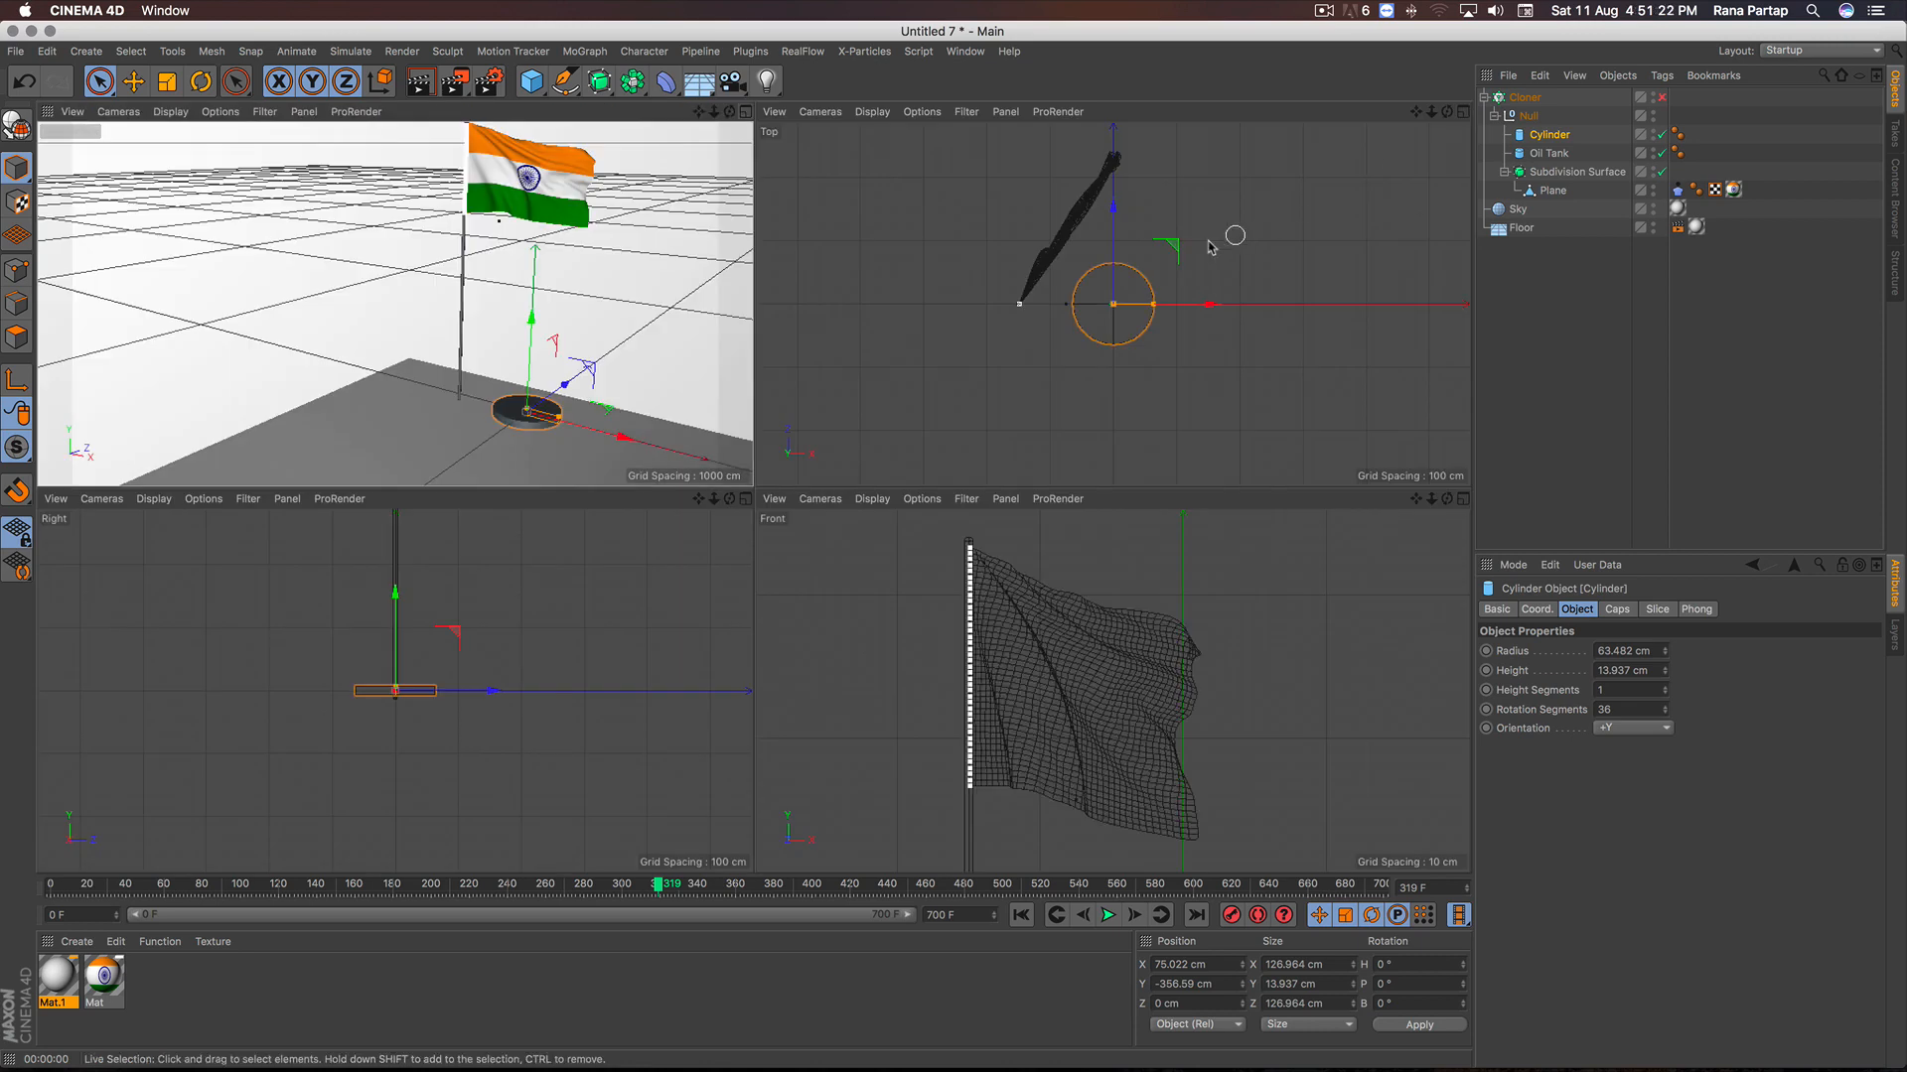
pyautogui.moveTo(1206, 311); pyautogui.dragTo(1114, 323)
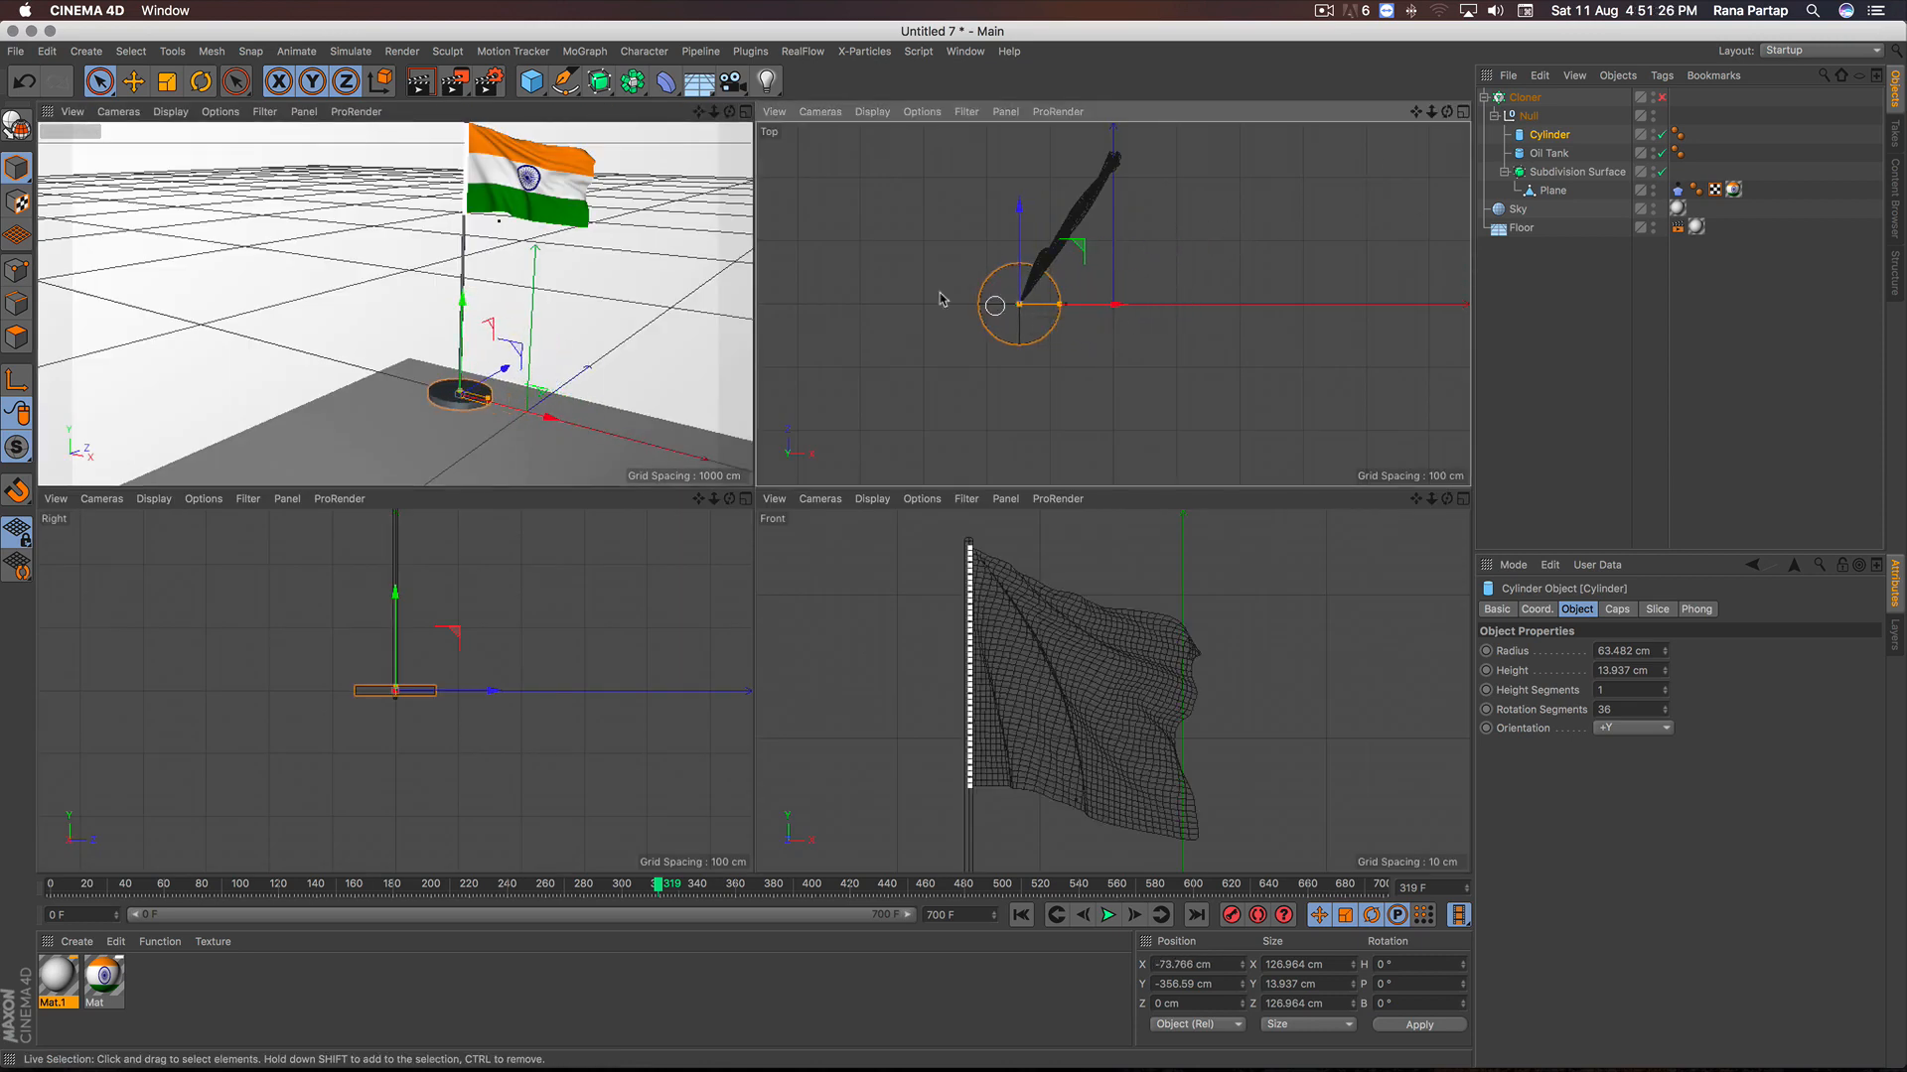
pyautogui.press('F1')
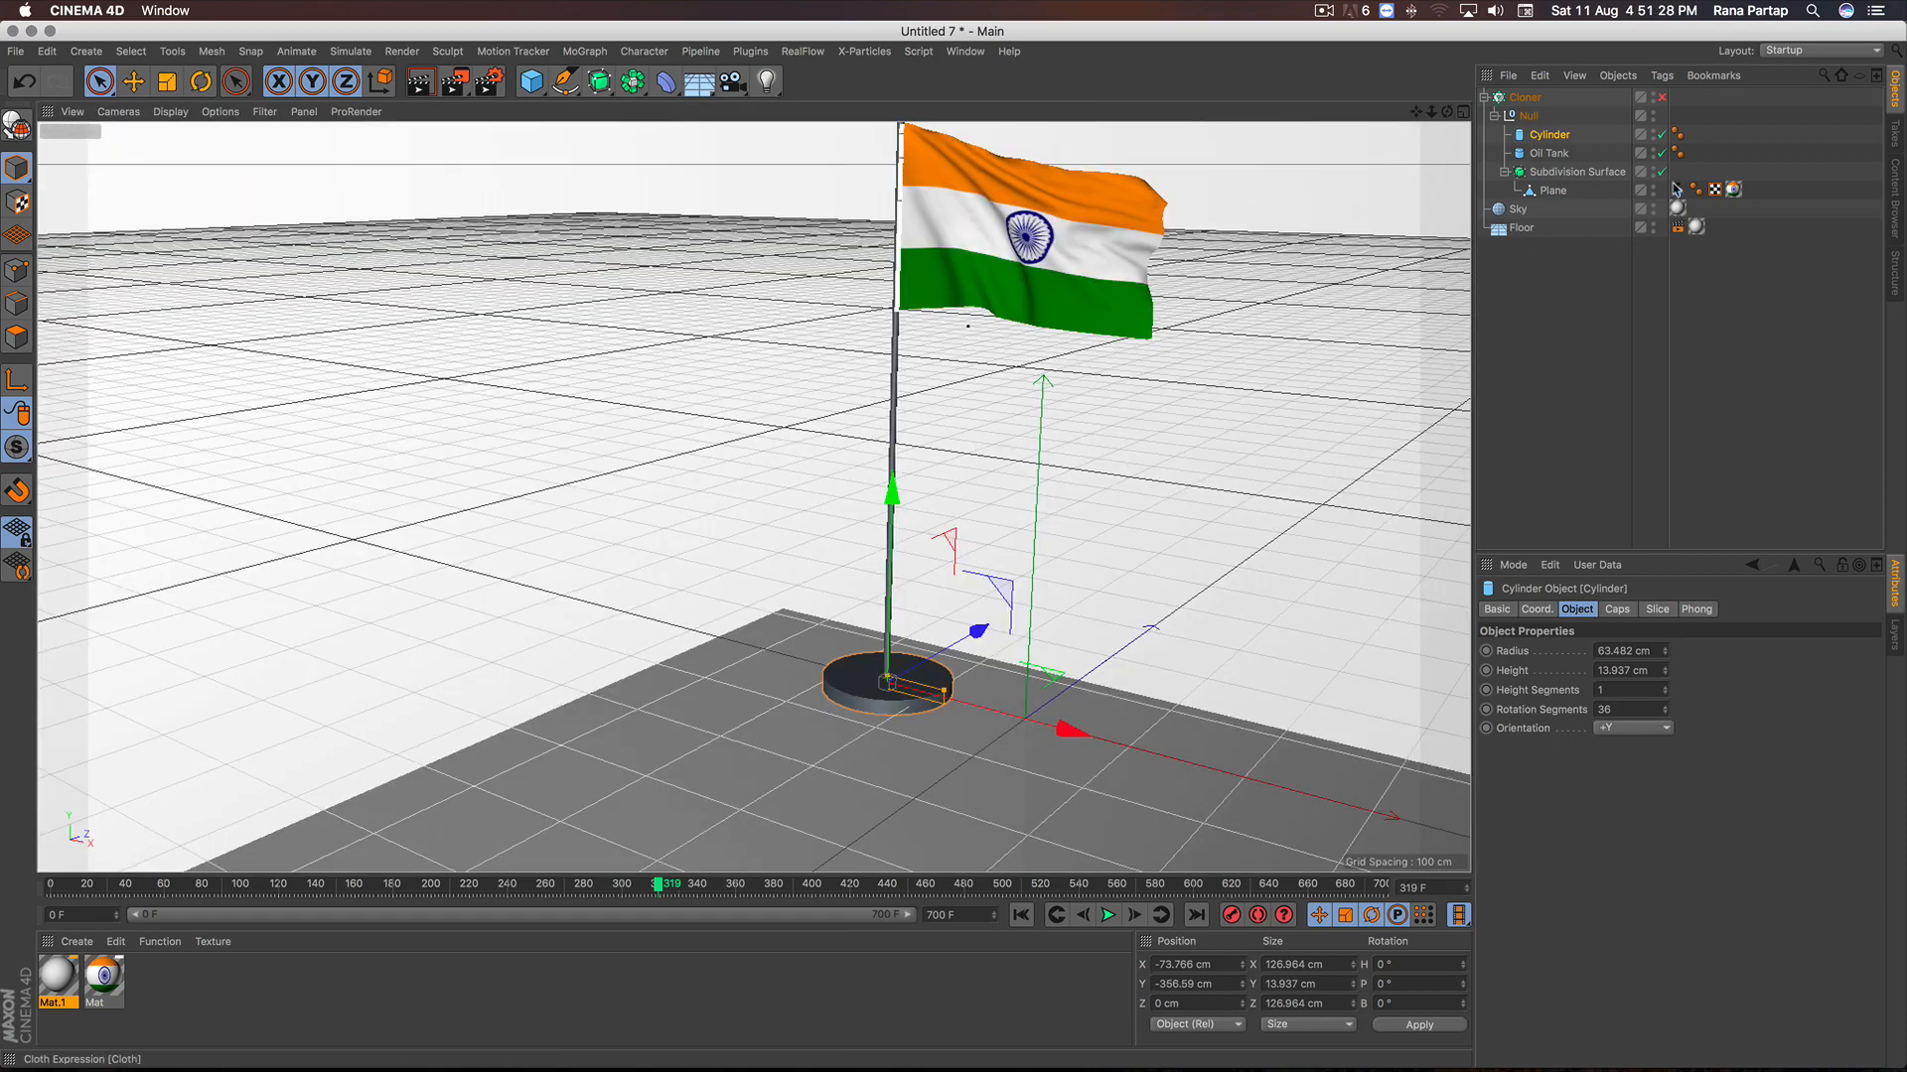
# Step: Re-enable the cloner and render a preview of the ring of flags with their disc bases
pyautogui.scroll(-5, 812, 543)
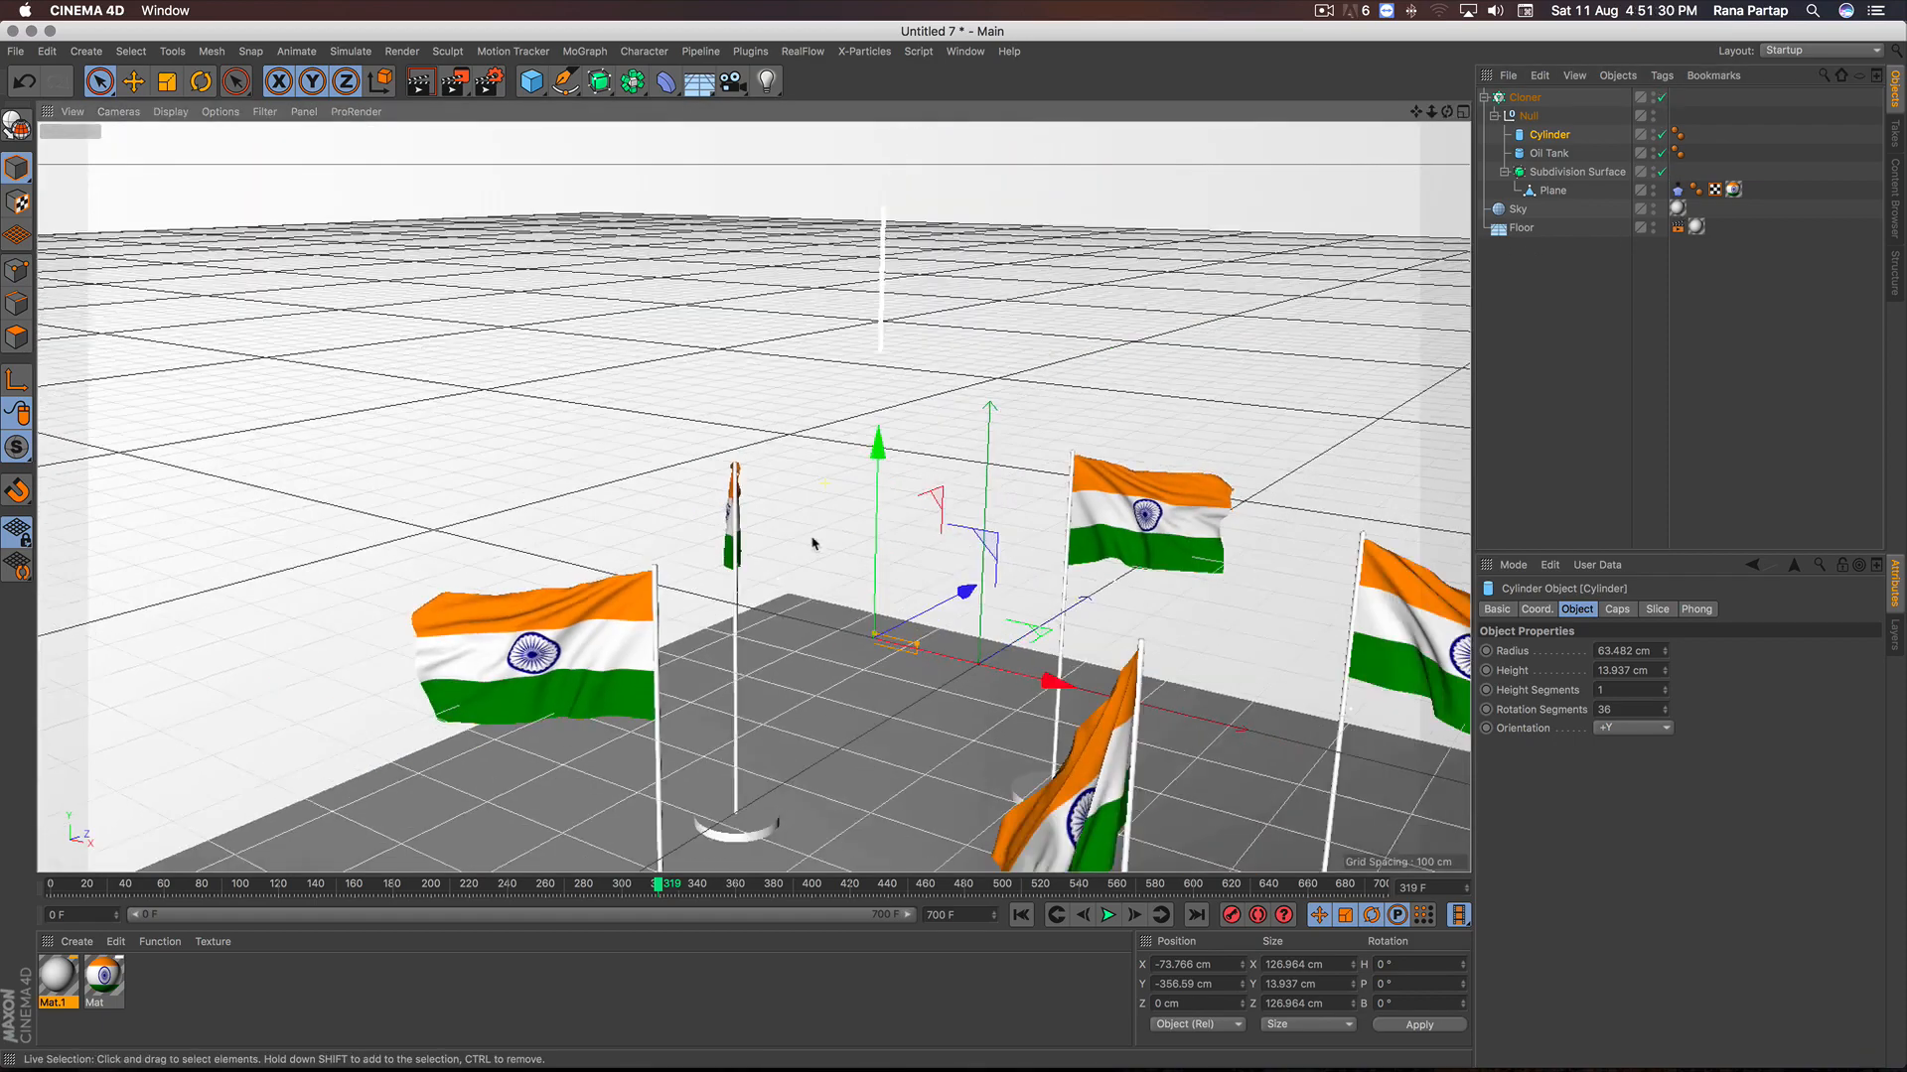
pyautogui.keyDown('alt'); pyautogui.moveTo(911, 618); pyautogui.dragTo(811, 516, button='middle'); pyautogui.keyUp('alt')
pyautogui.keyDown('alt'); pyautogui.moveTo(811, 516); pyautogui.dragTo(905, 511, button='right'); pyautogui.keyUp('alt')
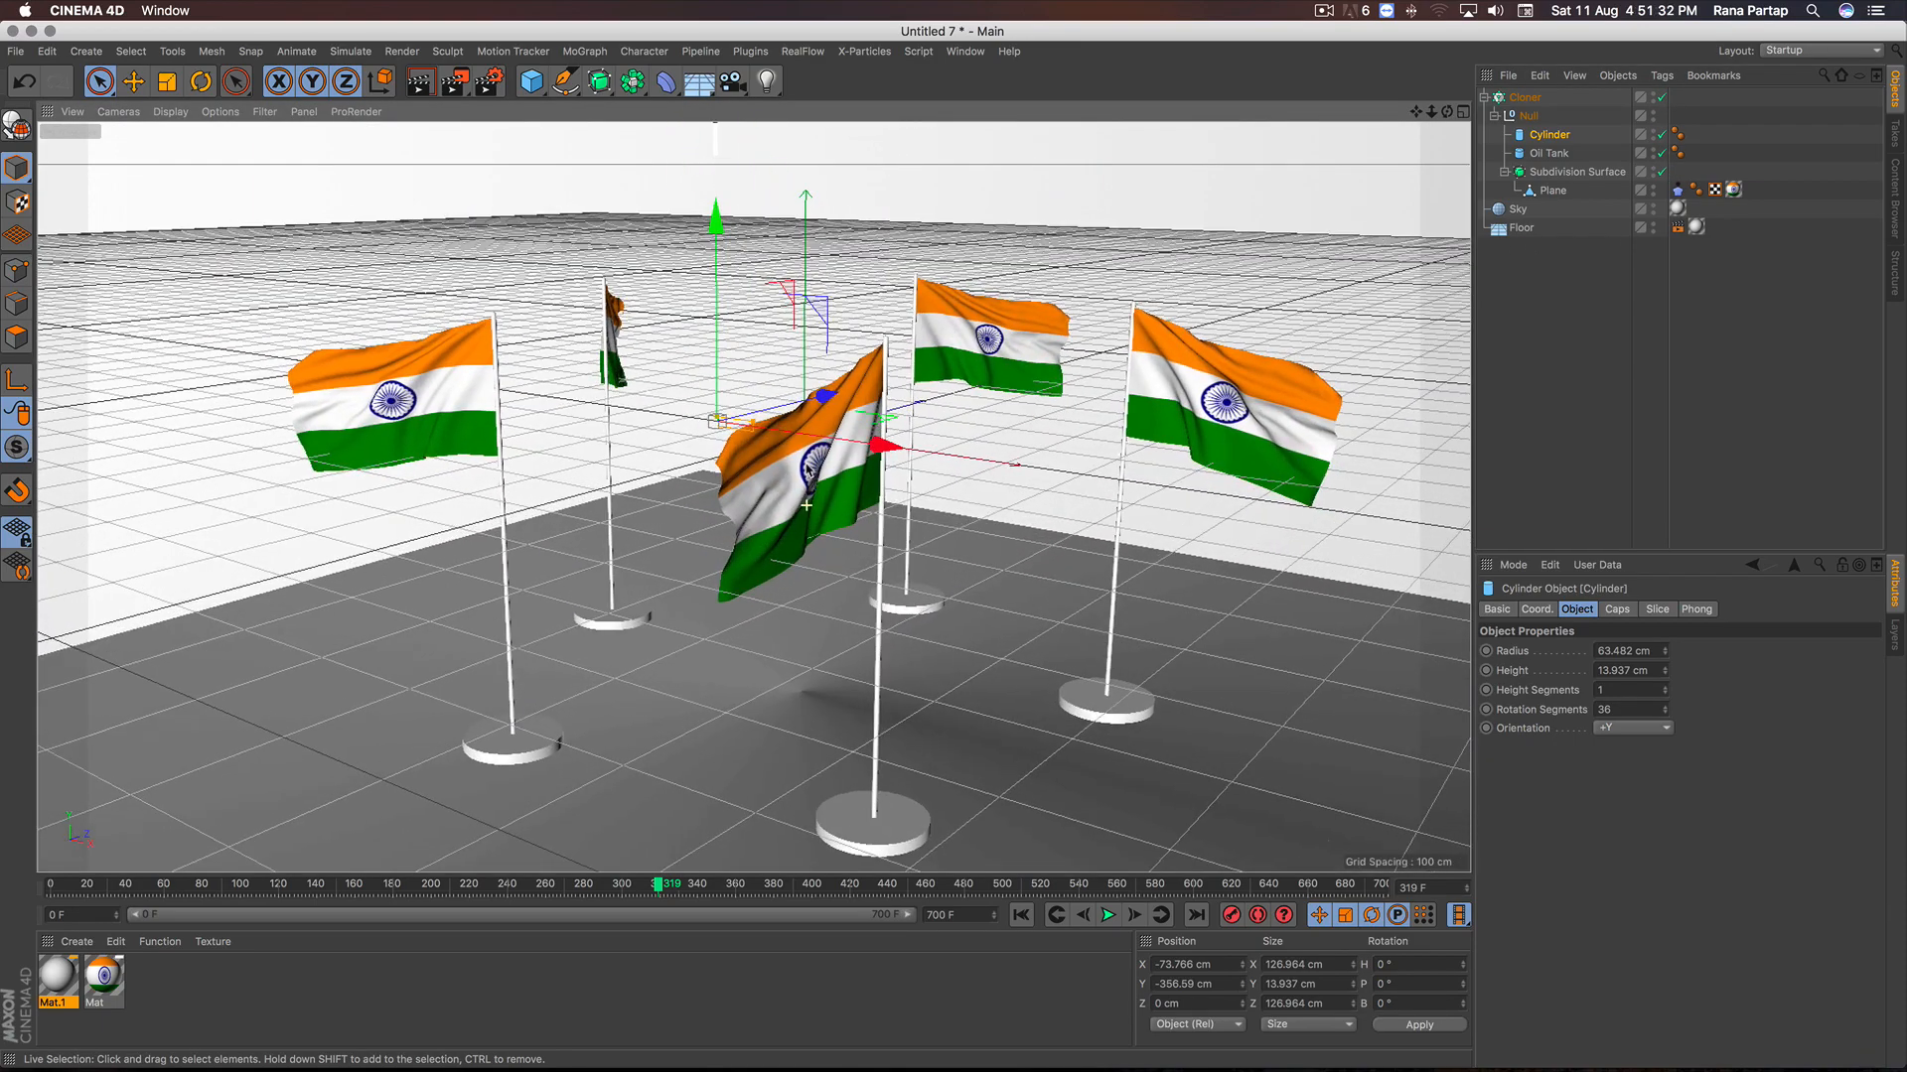
pyautogui.keyDown('alt'); pyautogui.moveTo(904, 510); pyautogui.dragTo(880, 499, button='middle'); pyautogui.keyUp('alt')
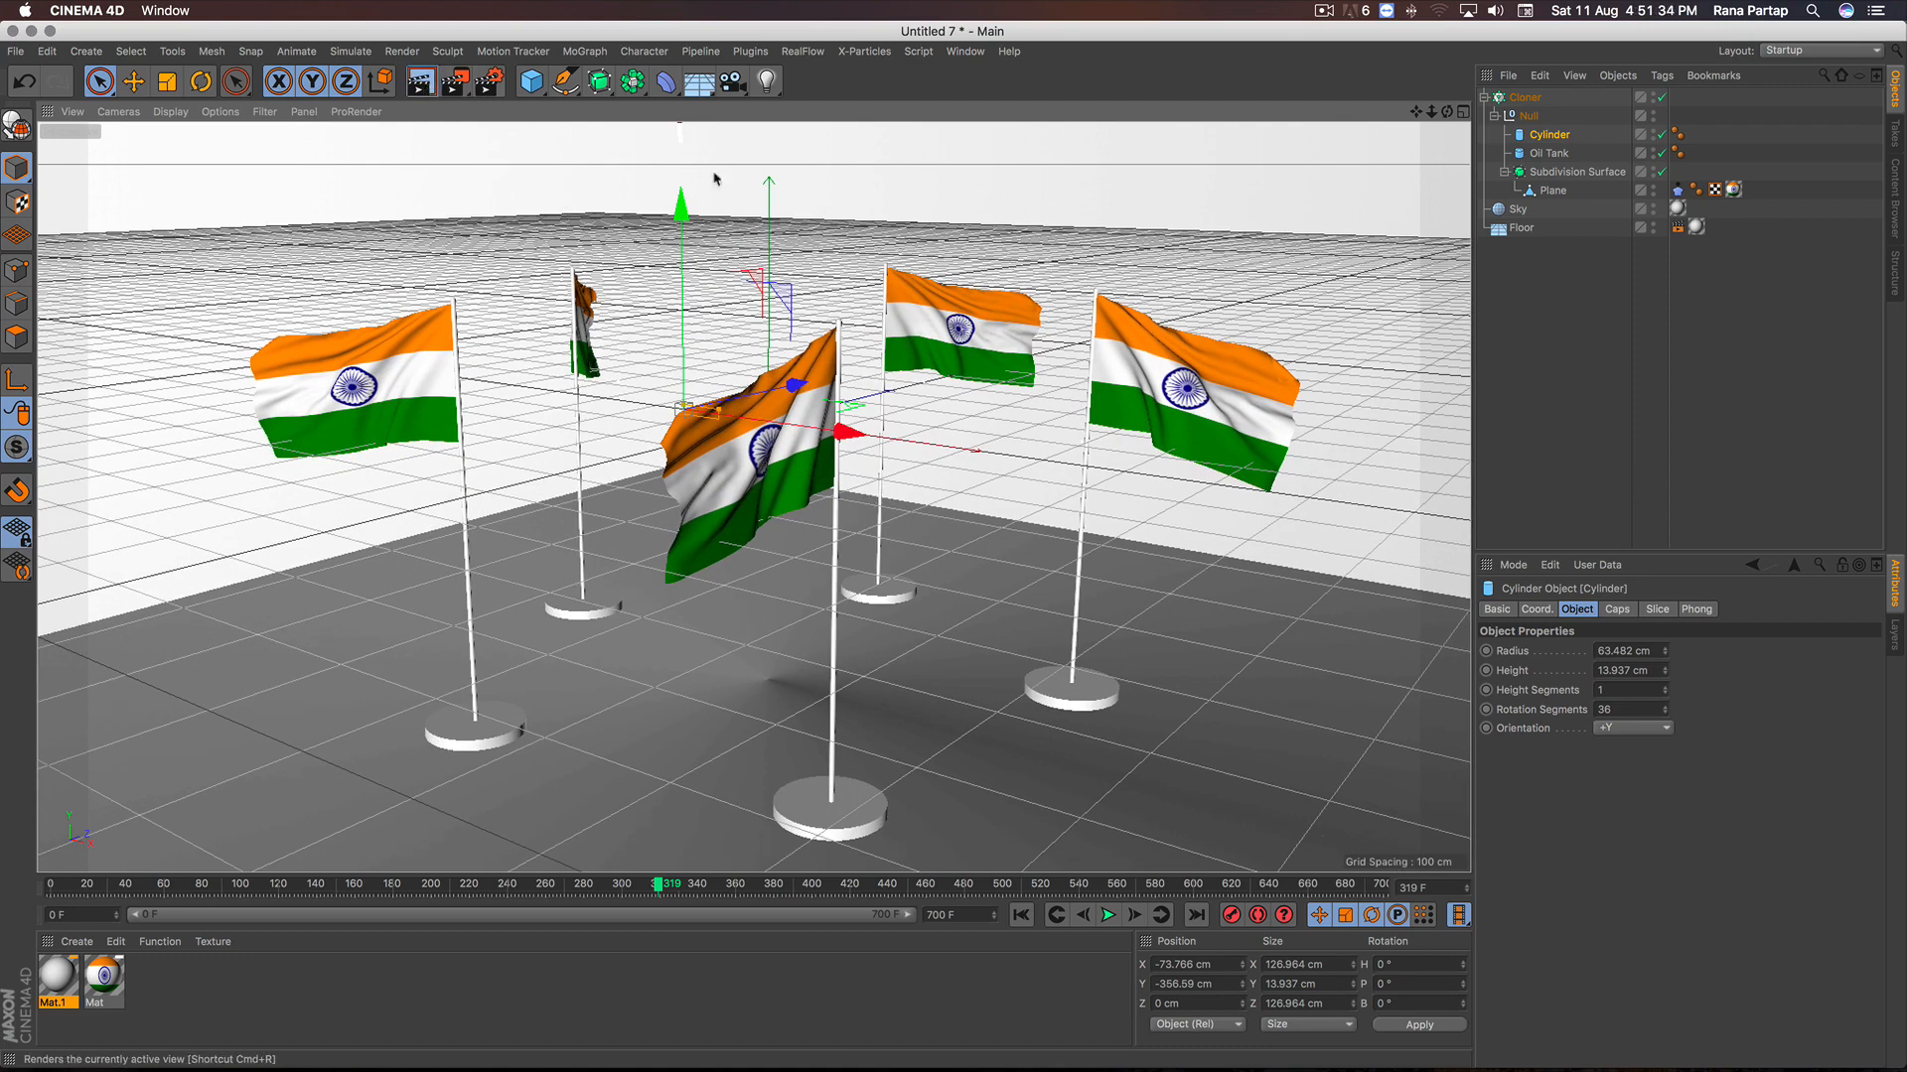
pyautogui.click(420, 82)
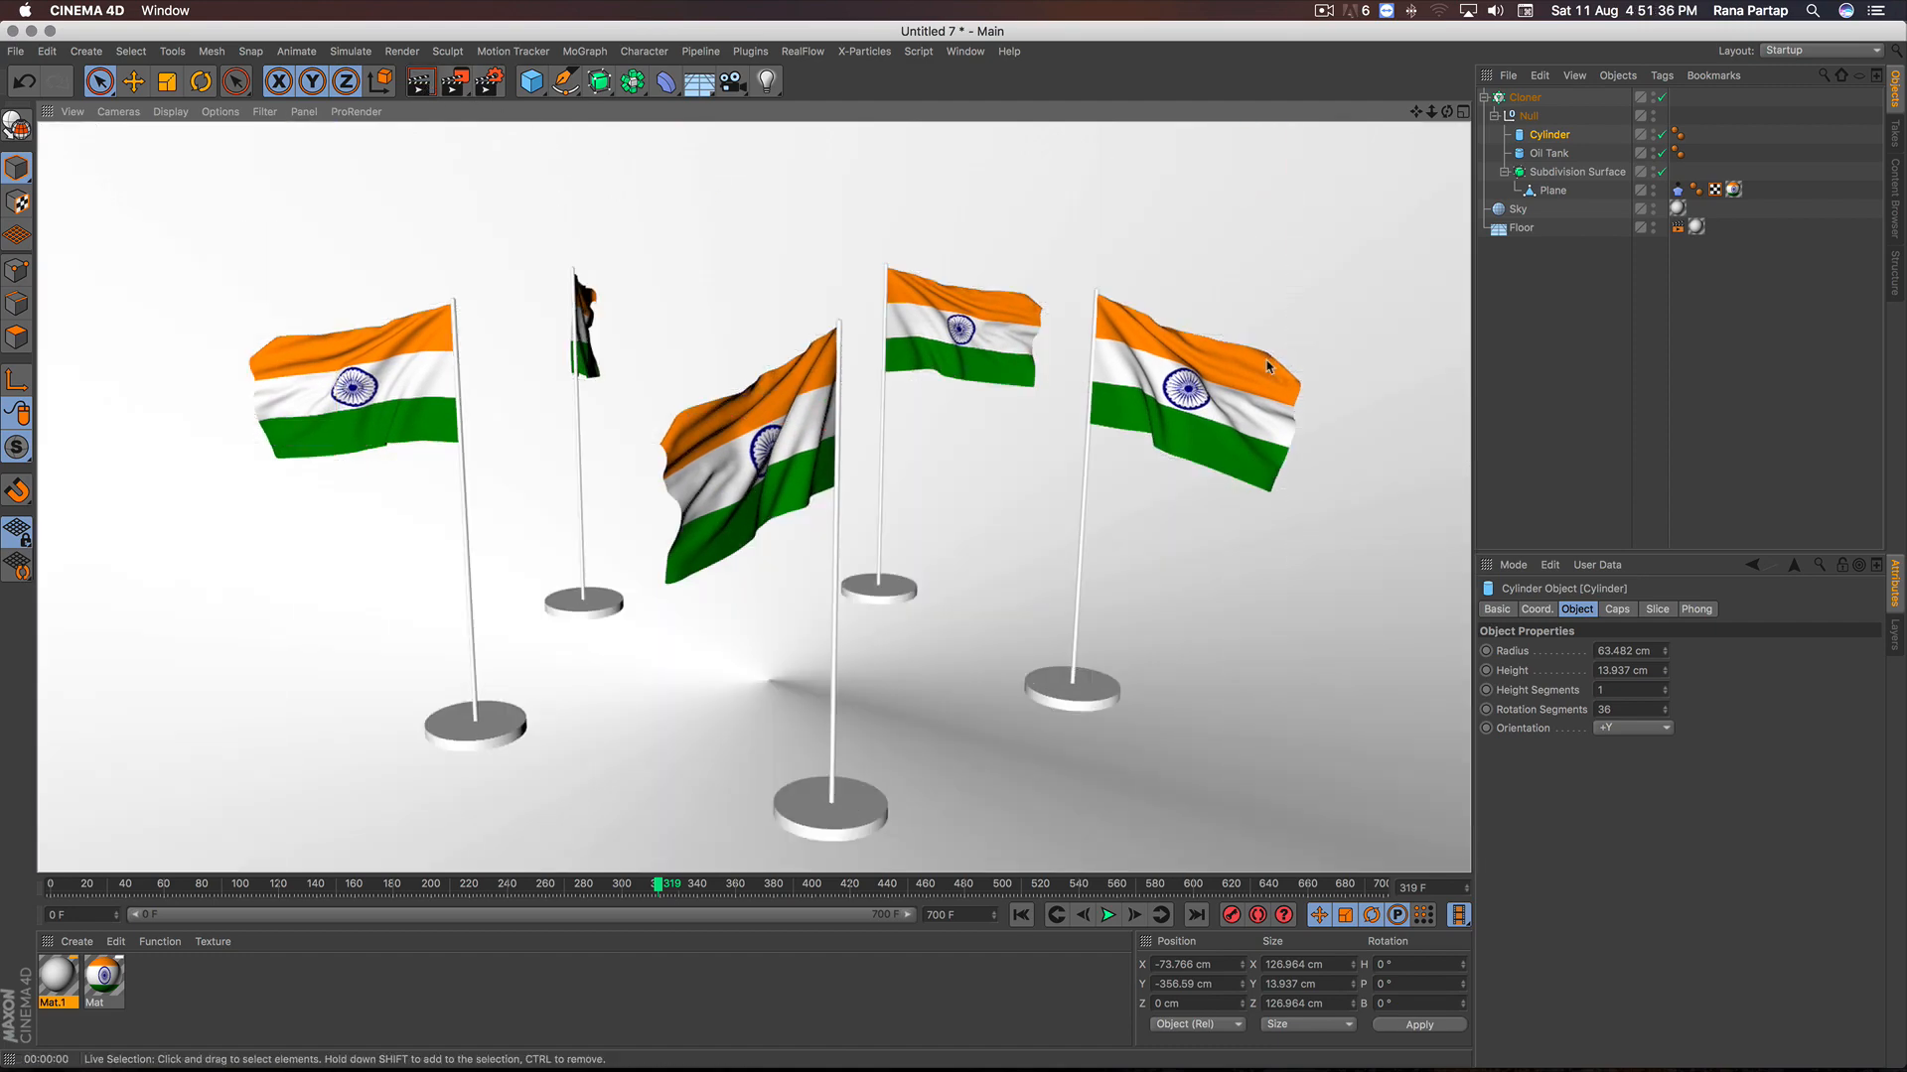
# Step: Play the simulation from the first frame with the view at a new angle, stop at frame 452 and render a preview
pyautogui.scroll(2, 921, 554)
pyautogui.keyDown('alt'); pyautogui.moveTo(833, 561); pyautogui.dragTo(1023, 544); pyautogui.keyUp('alt')
pyautogui.keyDown('alt'); pyautogui.moveTo(1180, 505); pyautogui.dragTo(891, 564); pyautogui.keyUp('alt')
pyautogui.scroll(-3, 890, 575)
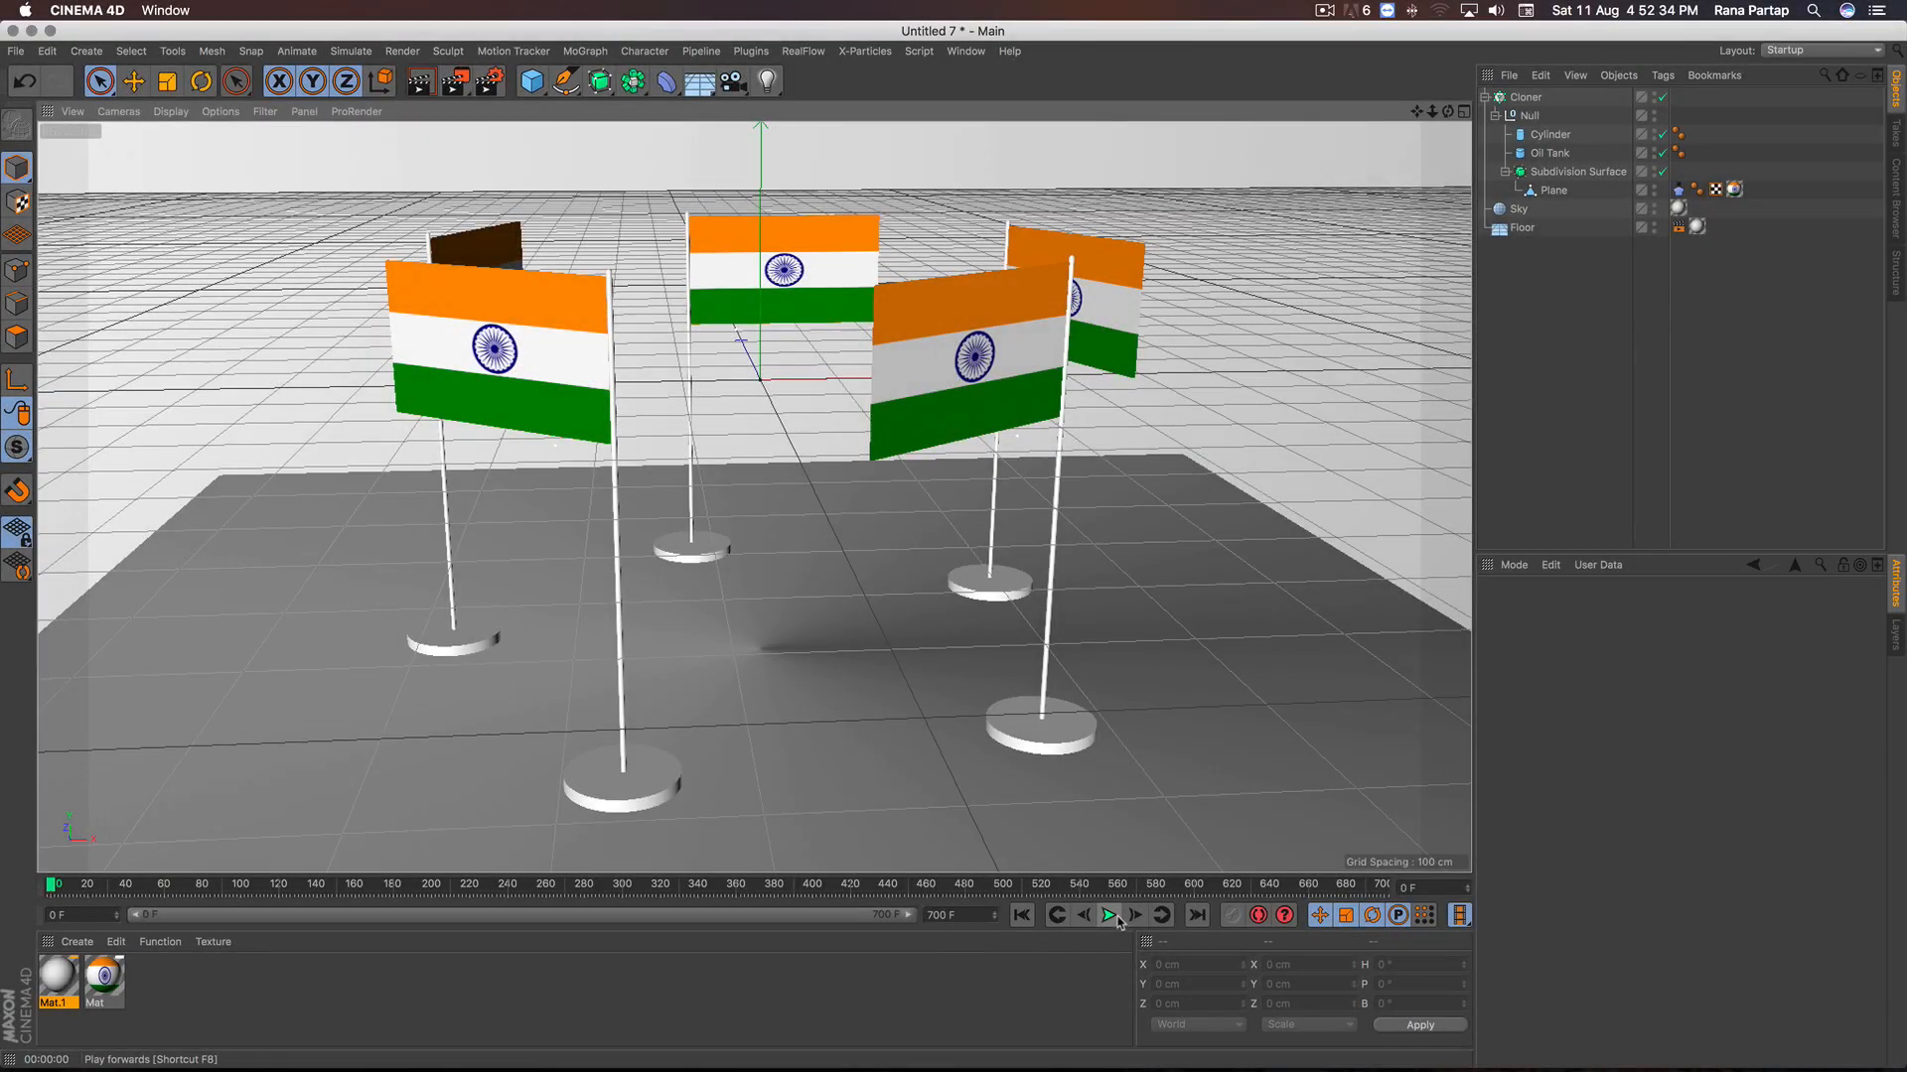
pyautogui.click(1109, 915)
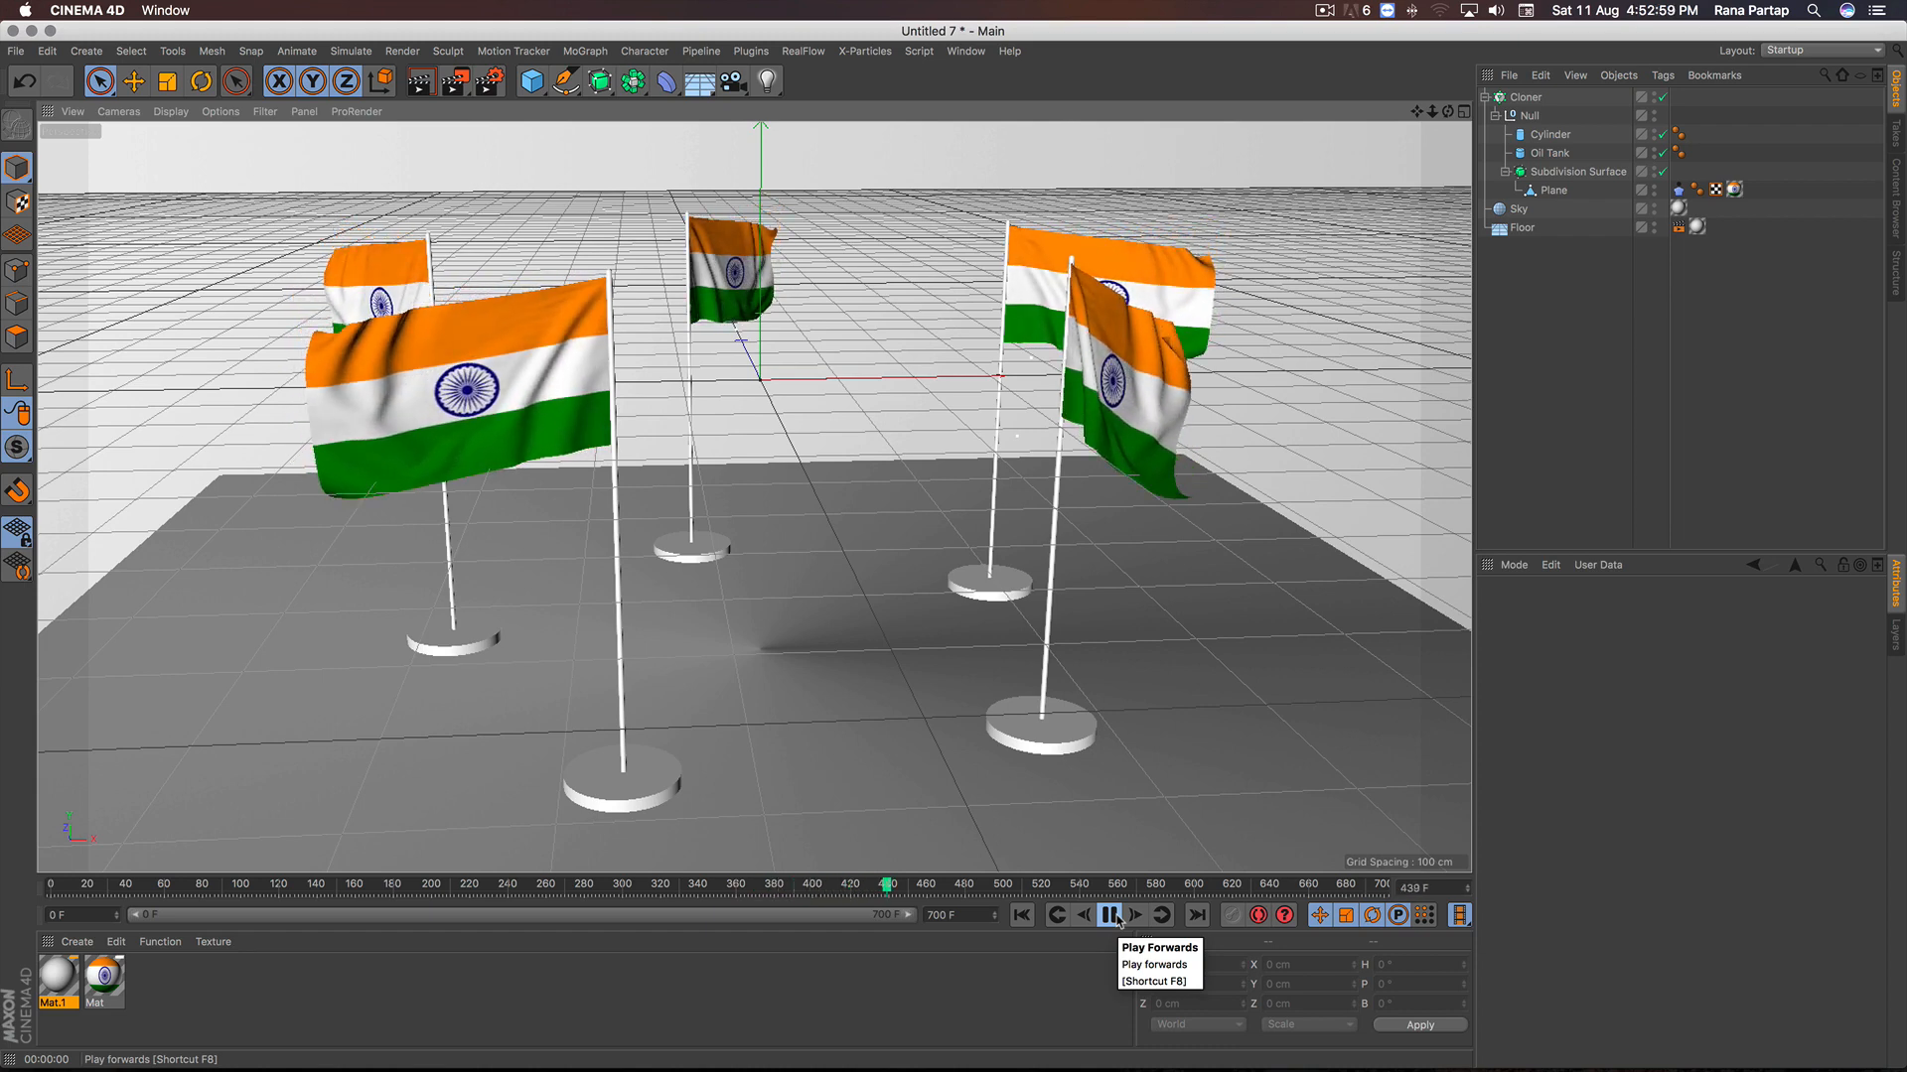
pyautogui.click(1111, 915)
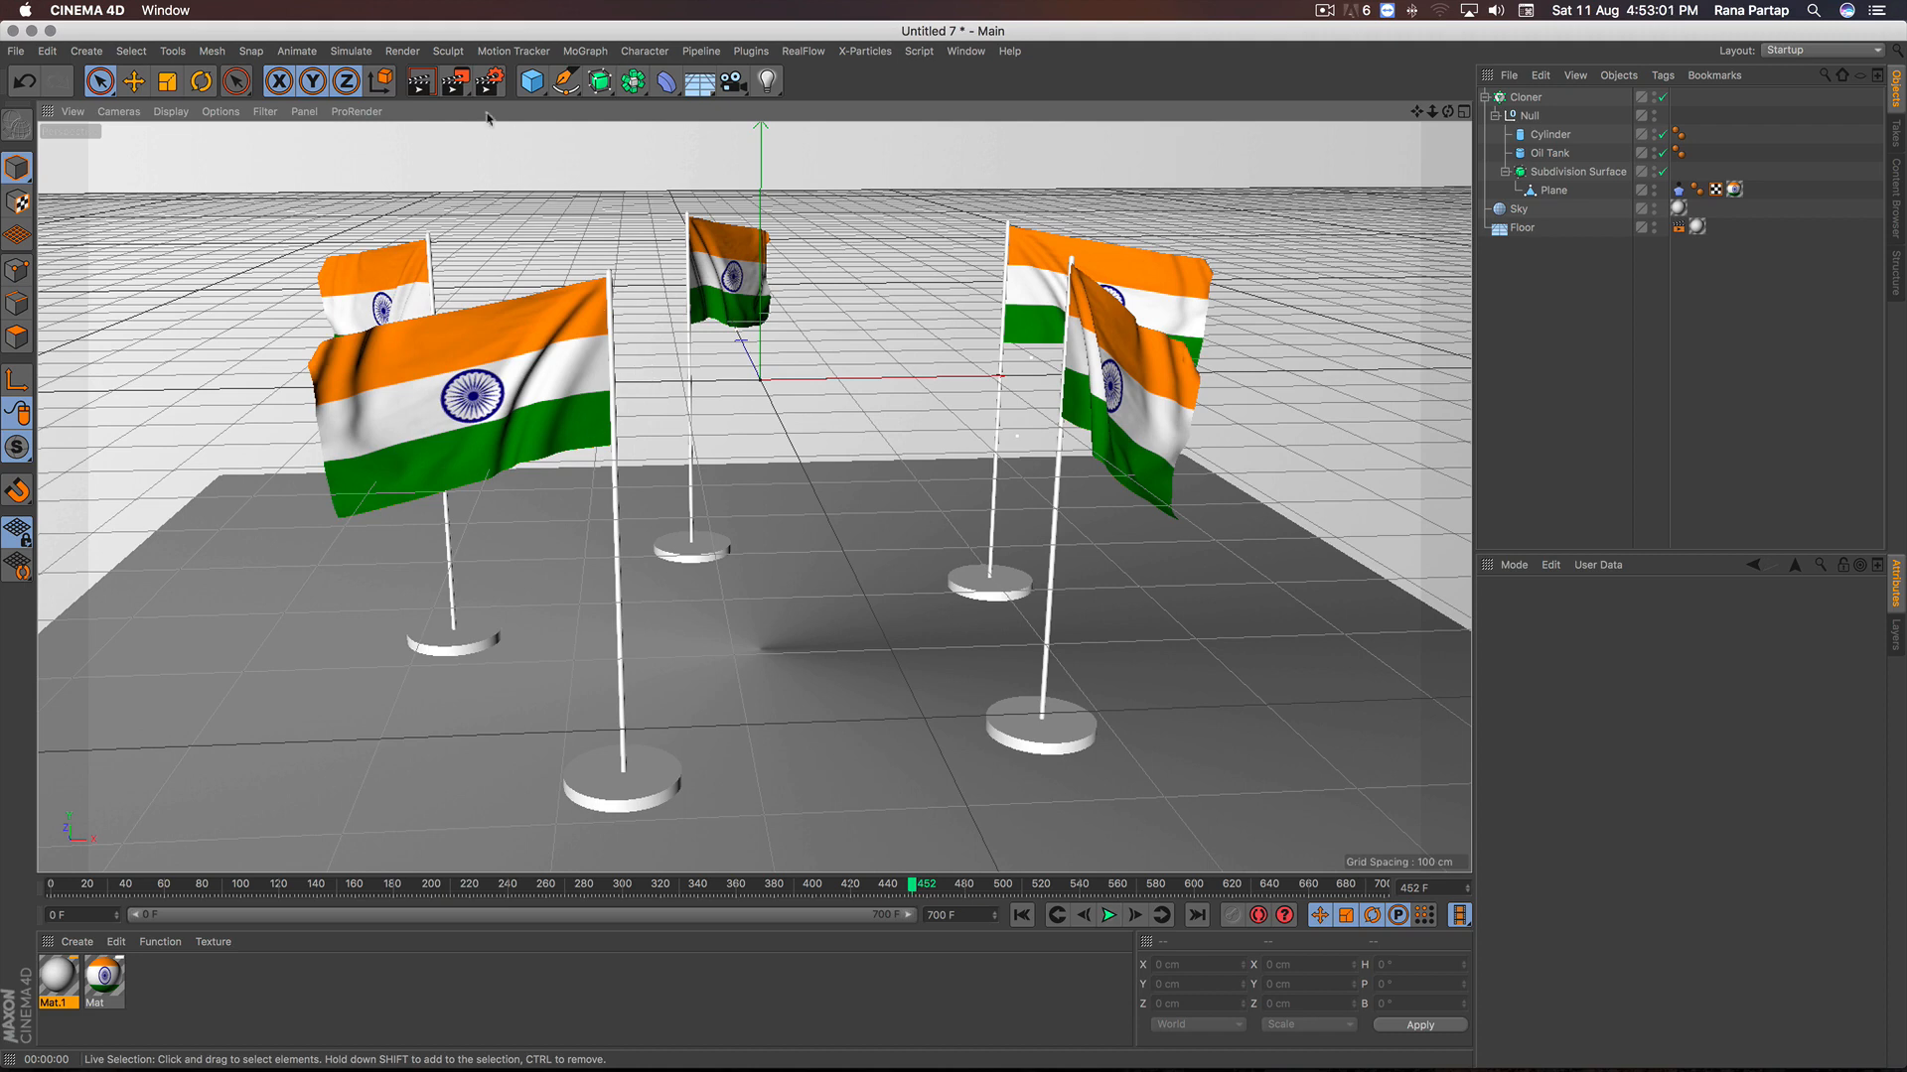
pyautogui.click(420, 81)
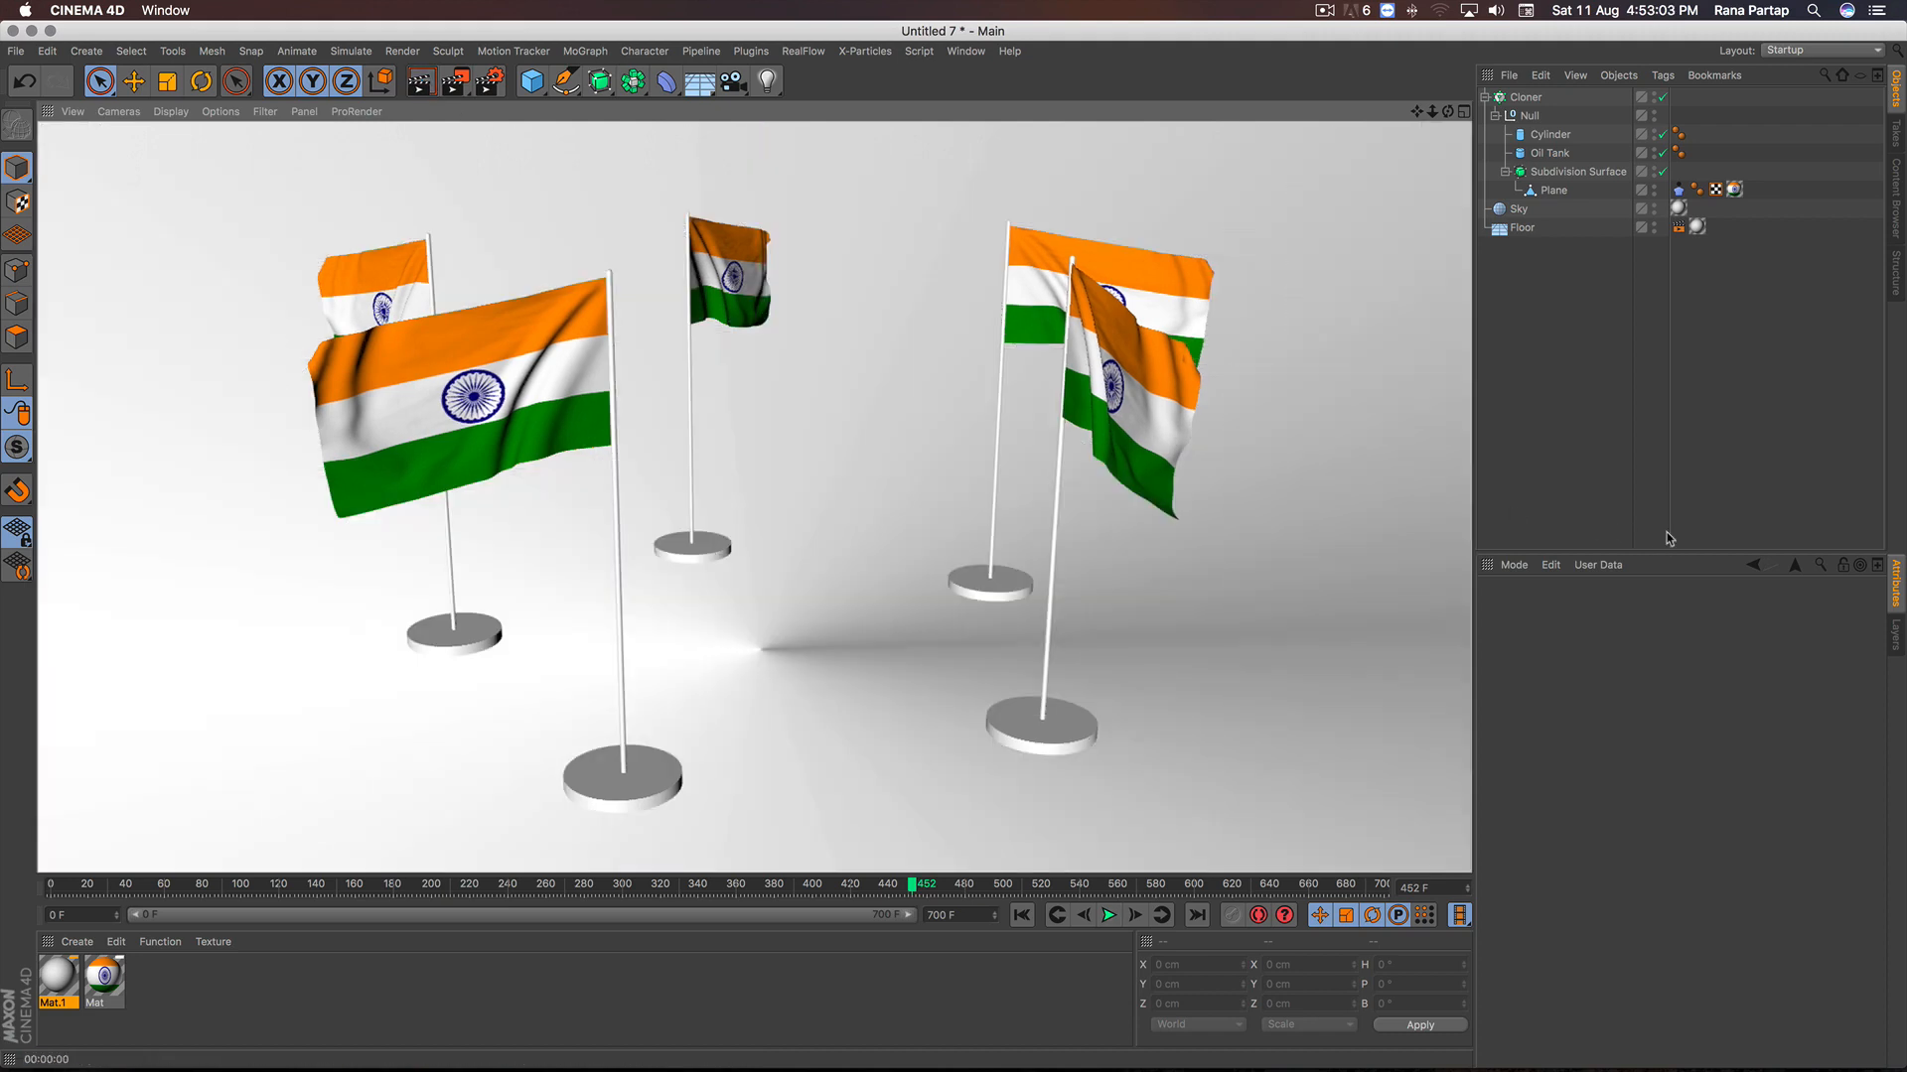